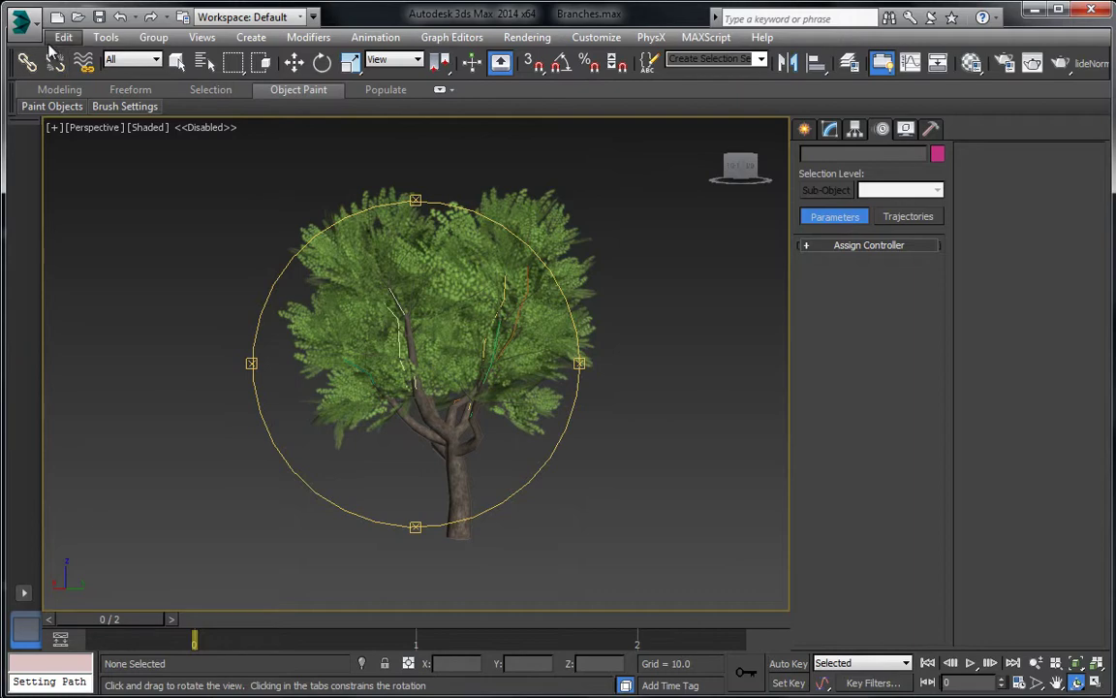
Step: Save the current scene, and save a copy of it under the file name Tree_GameReady
left_click(21, 18)
left_click(33, 29)
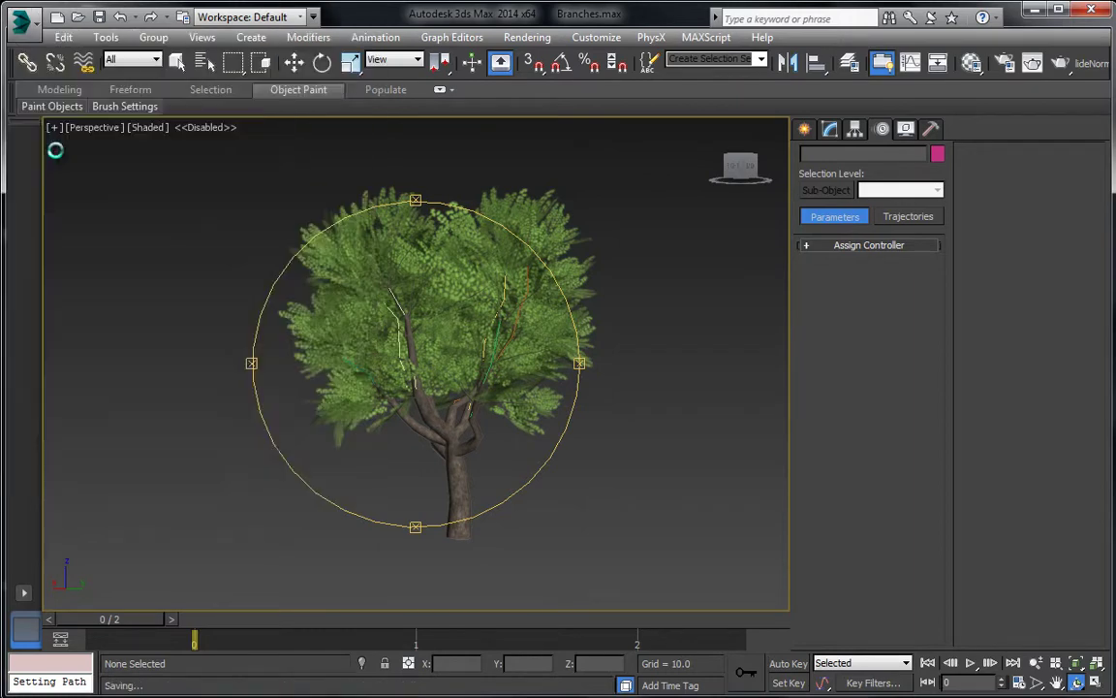
left_click(37, 29)
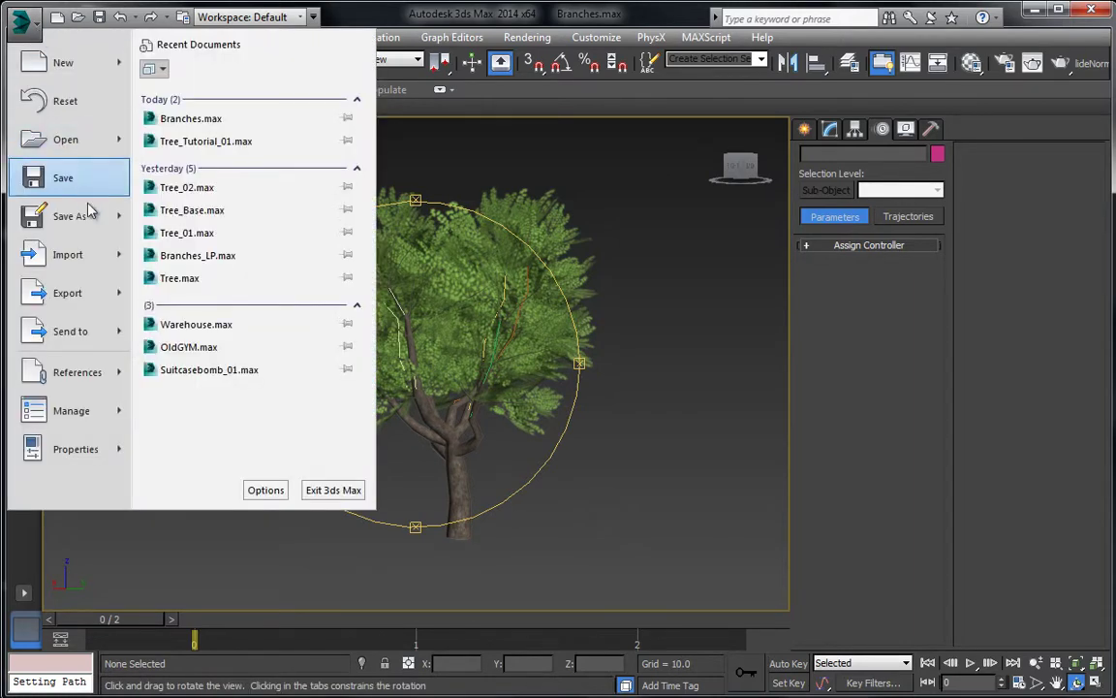
left_click(69, 216)
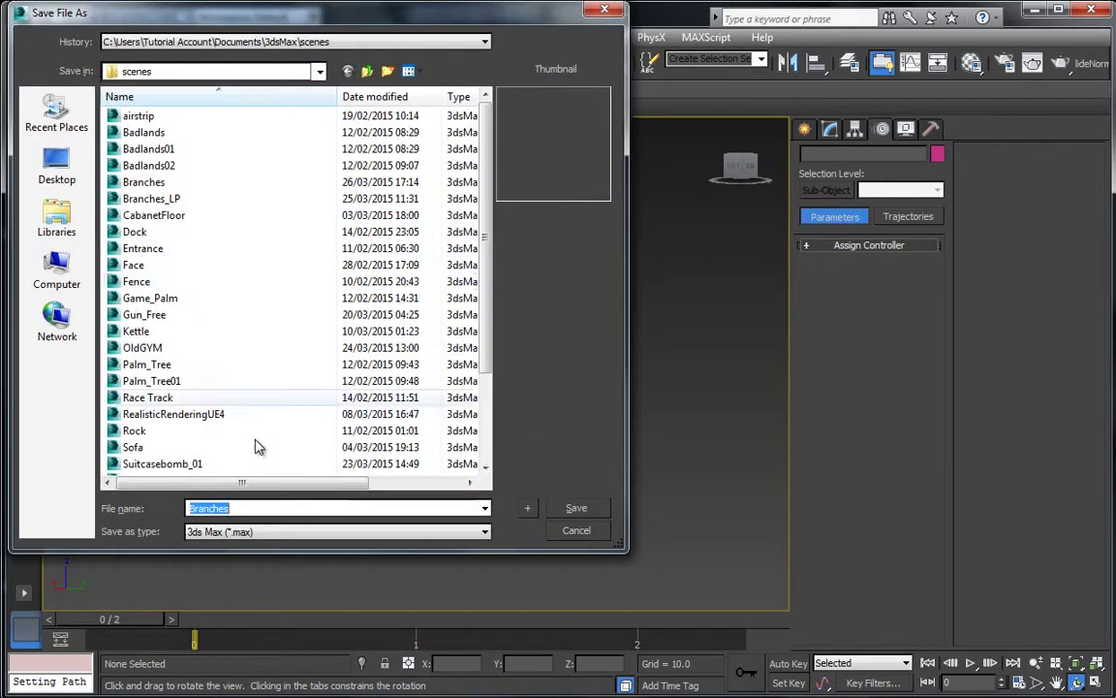
left_click(278, 505)
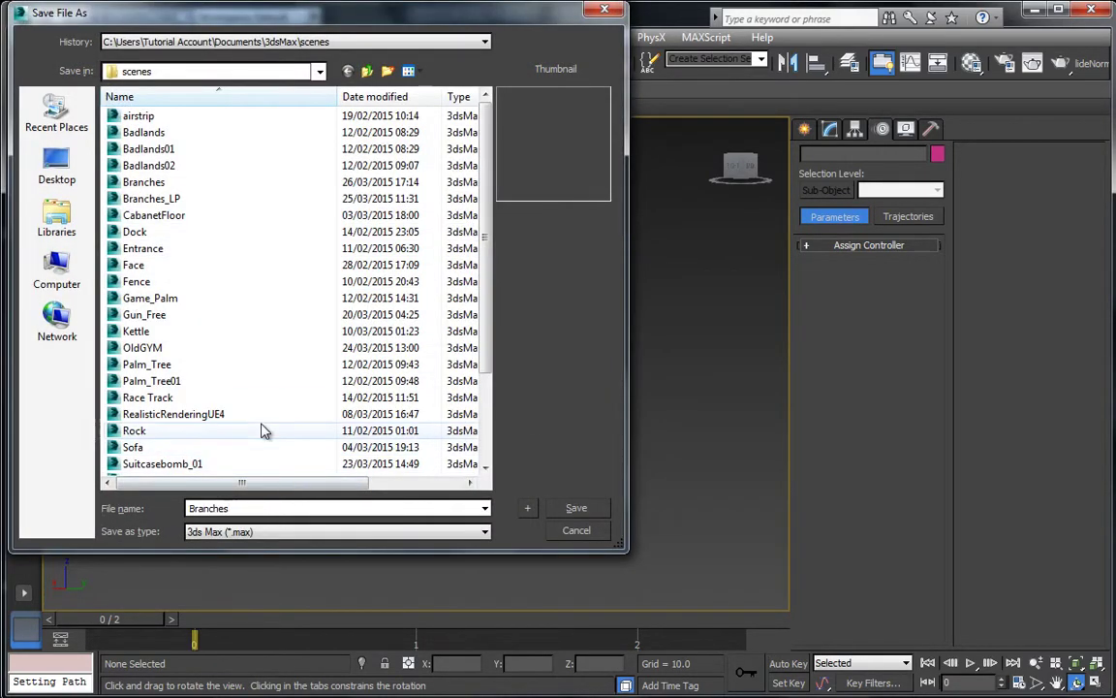
key("Down")
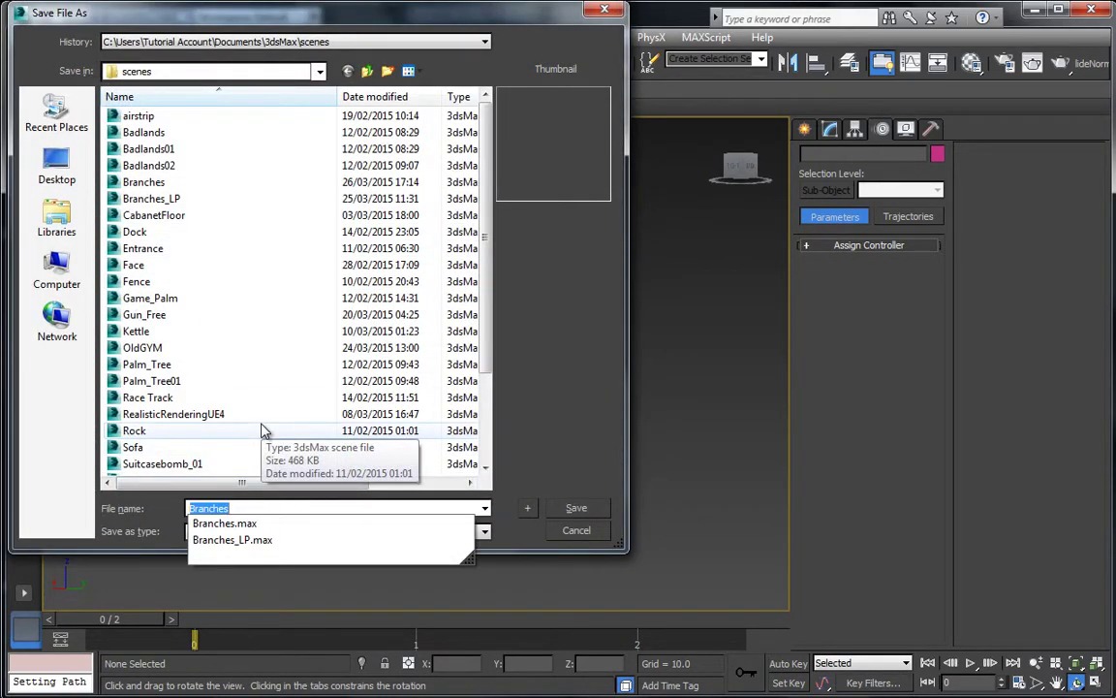
type("Tree_Ga")
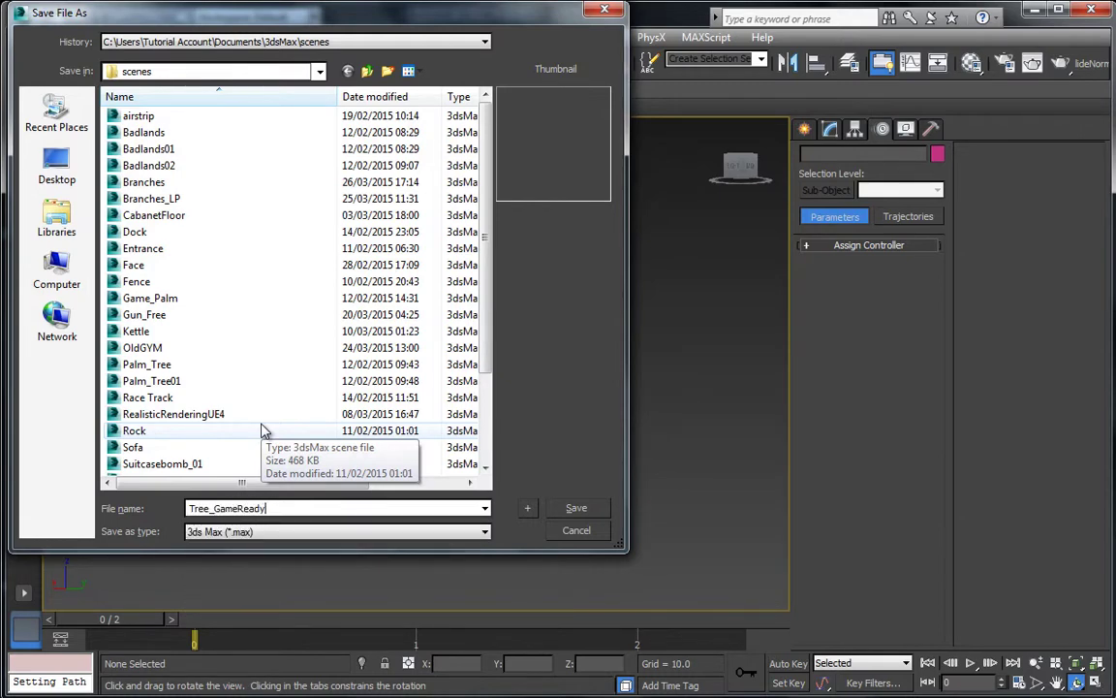
type("meReady")
key("Return")
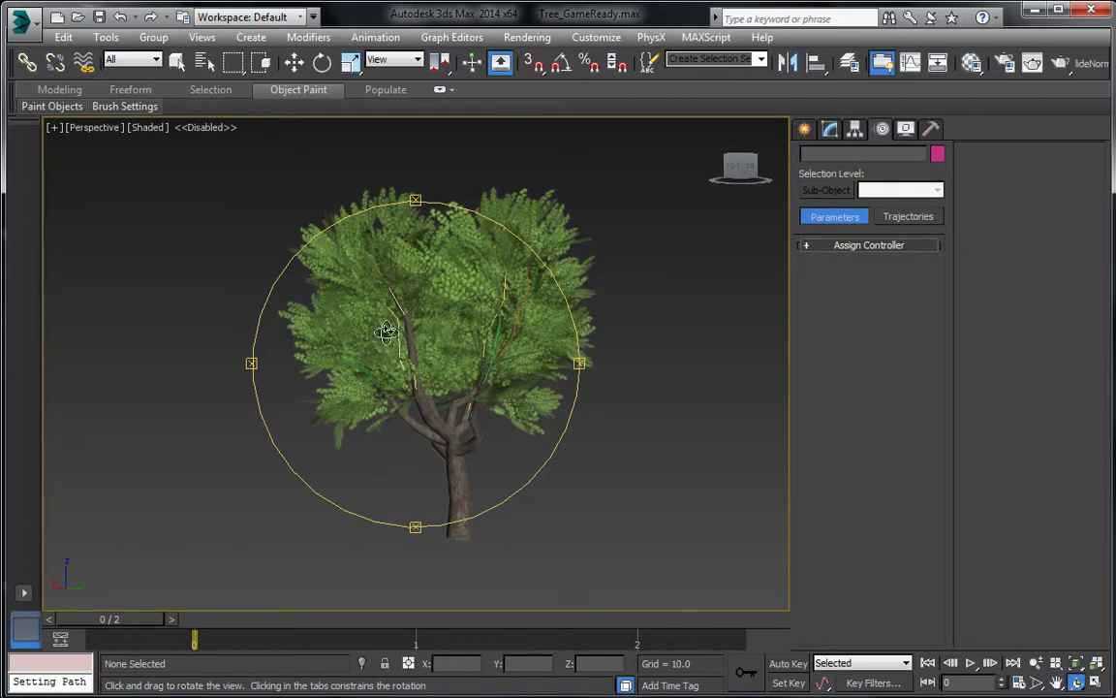
Step: Switch to the front view and unhide all hidden objects in the scene
left_click_drag(378, 322, 391, 328)
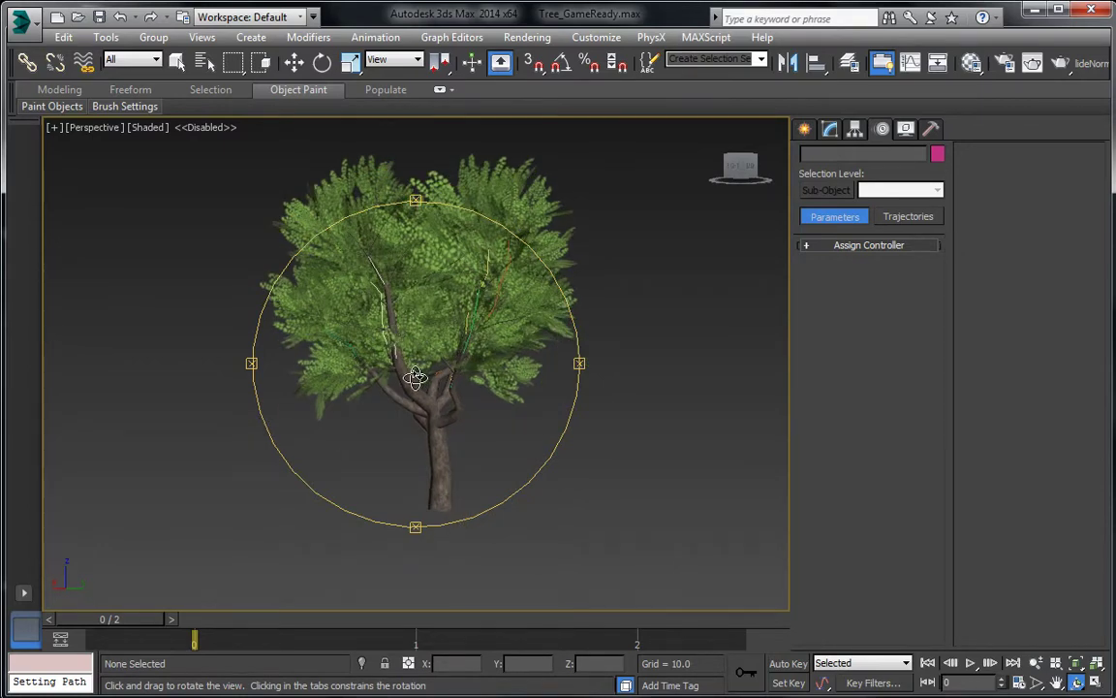
middle_click_drag(418, 377, 452, 319)
key("f")
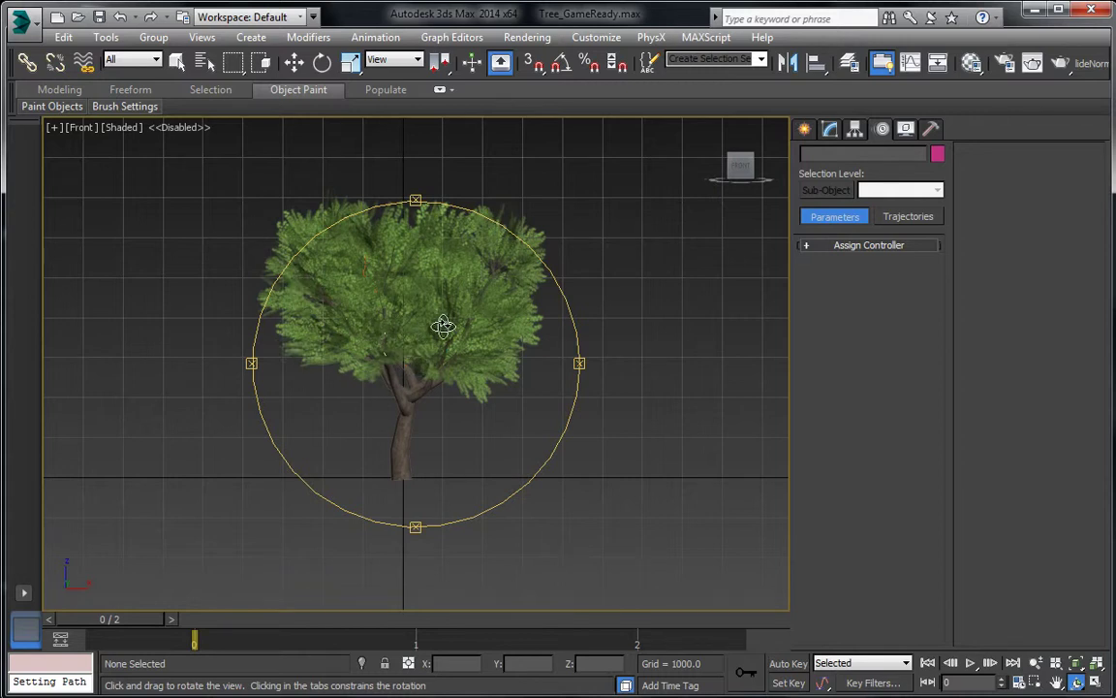
left_click(294, 62)
scroll(285, 242, "down", 3)
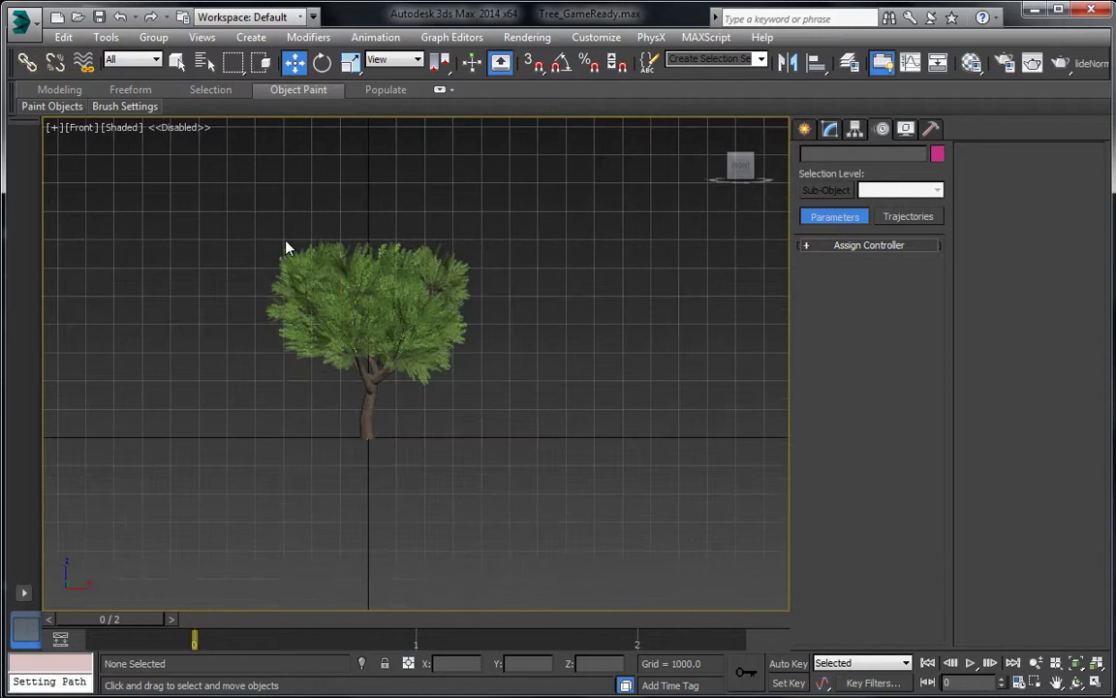
right_click(516, 232)
left_click(499, 142)
middle_click_drag(519, 225, 488, 240)
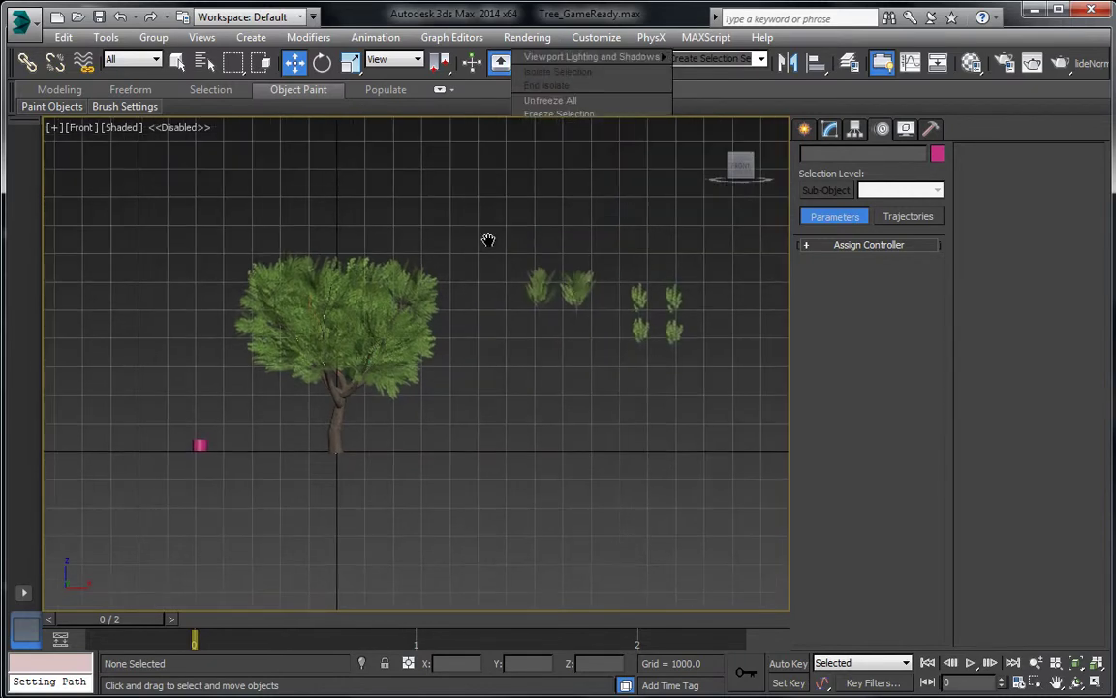
Step: Delete the spare foliage clusters and the small pink cylinder standing beside the tree
left_click_drag(661, 388, 698, 431)
key("Delete")
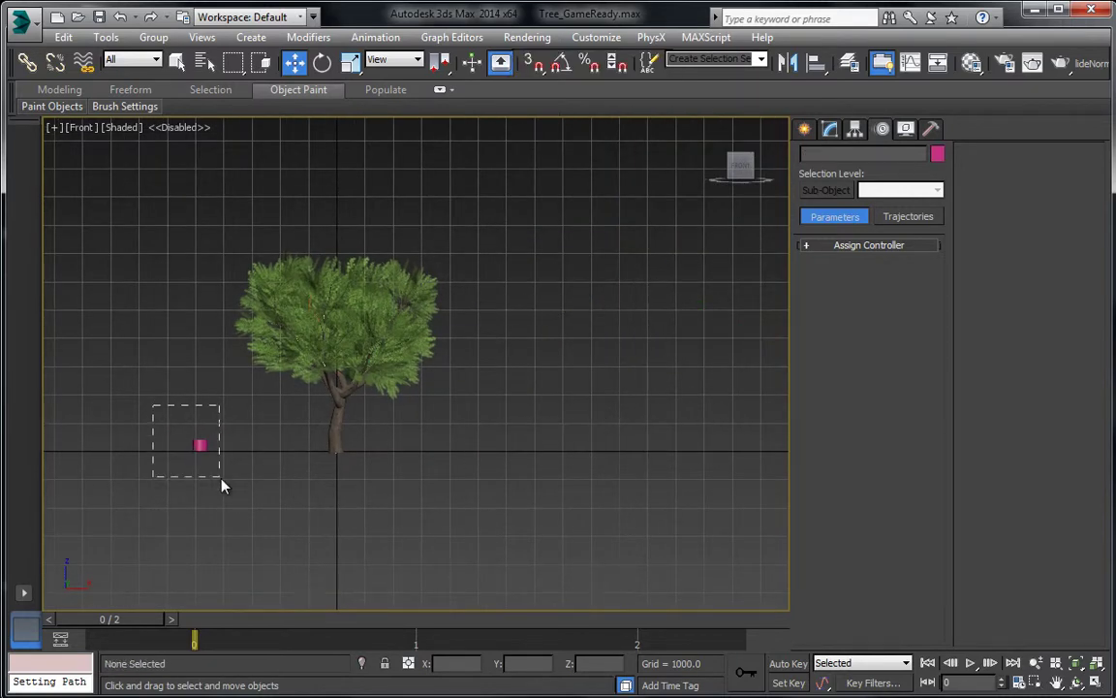
left_click_drag(221, 486, 220, 485)
key("Delete")
scroll(300, 418, "down", 2)
middle_click_drag(299, 419, 363, 426)
scroll(363, 427, "up", 5)
middle_click_drag(363, 374, 385, 415)
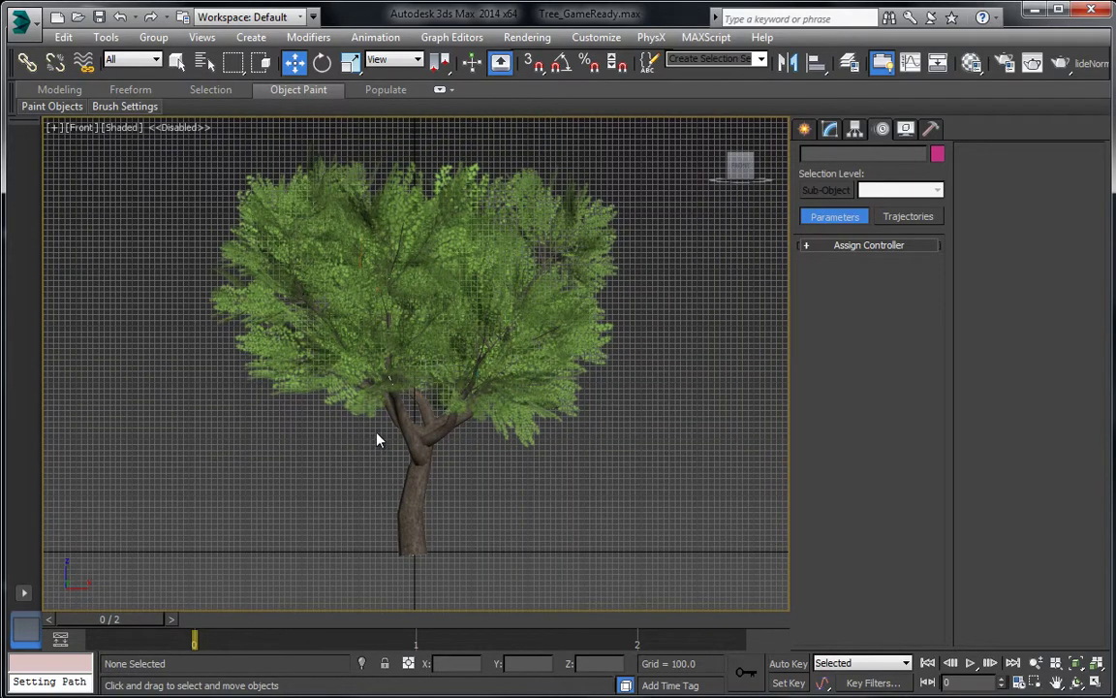
left_click_drag(377, 431, 456, 492)
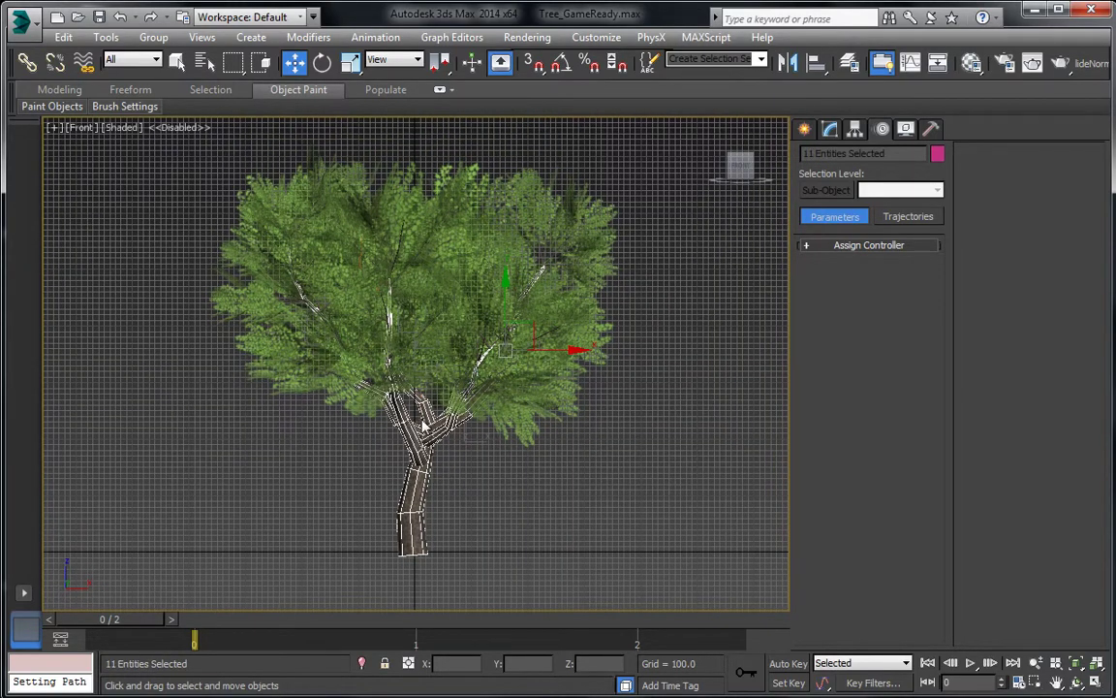
middle_click_drag(436, 454, 455, 409)
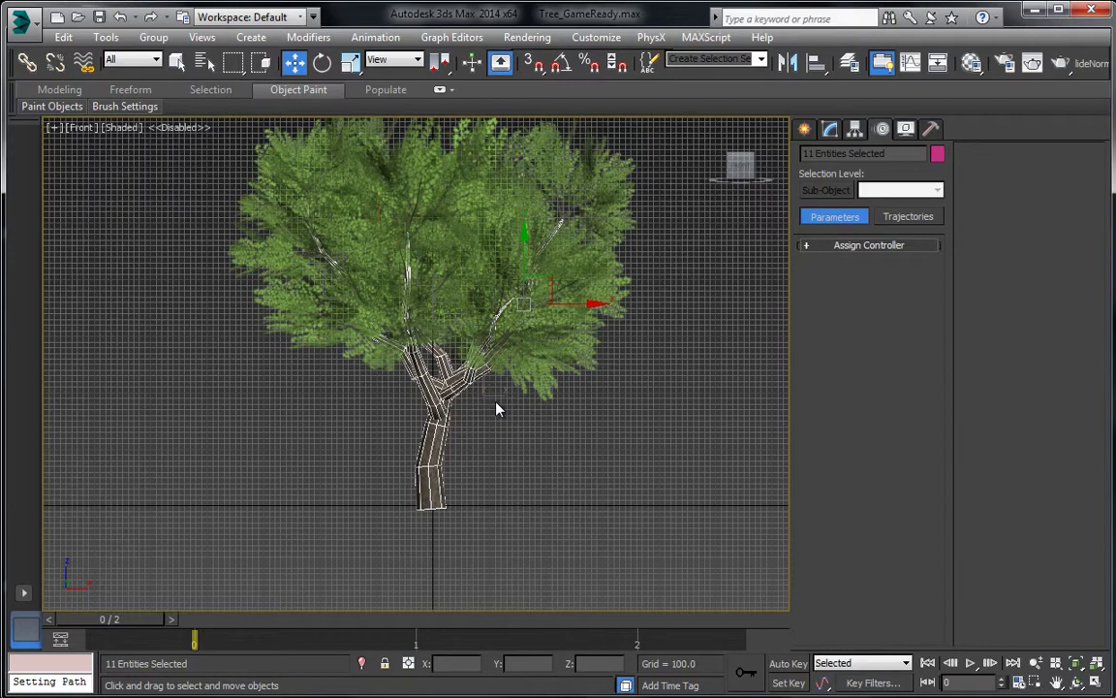
key("ctrl+i")
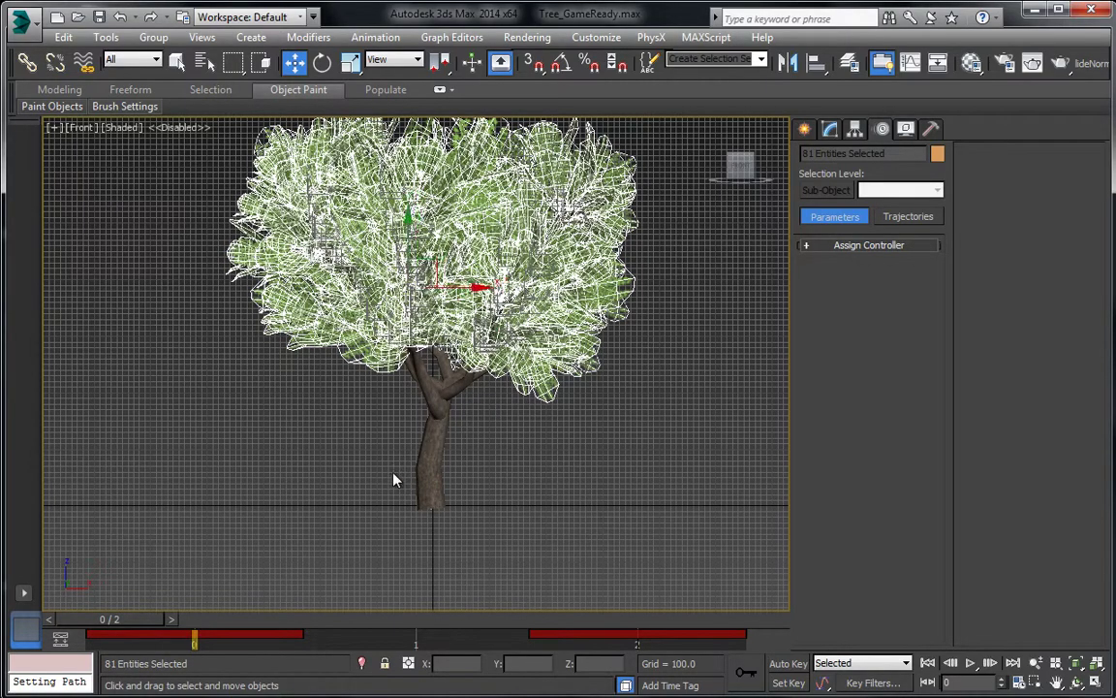
Step: Select every object in the scene and delete all their animation keys from the timeline
key("ctrl+a")
left_click(676, 631)
key("Delete")
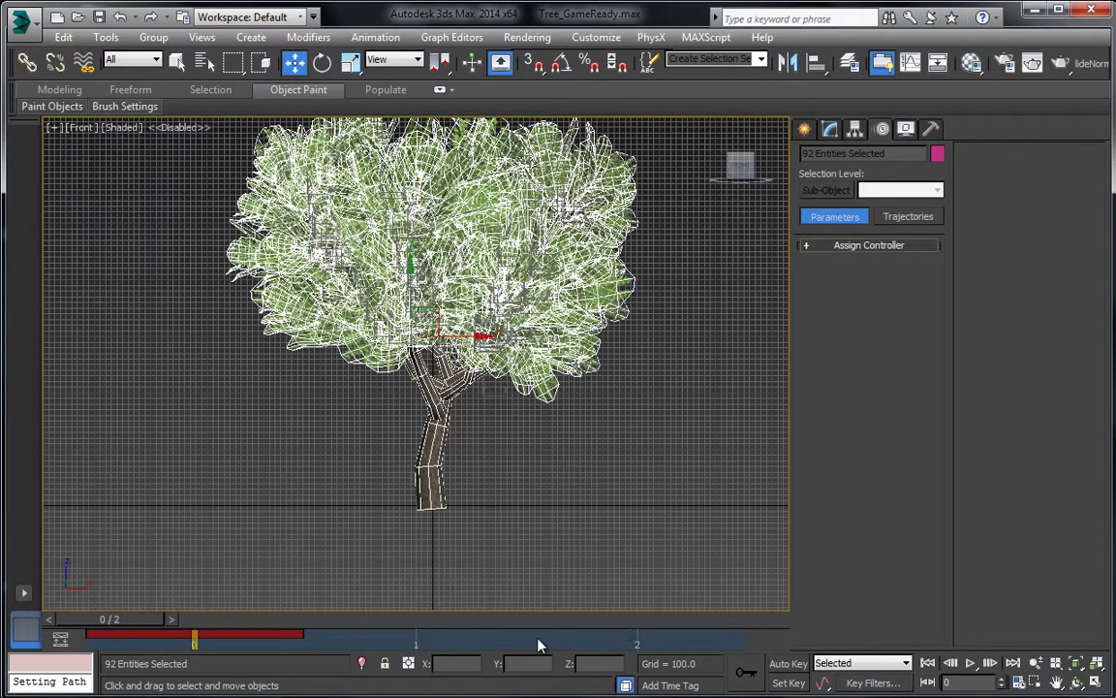
left_click_drag(170, 610, 170, 611)
key("Delete")
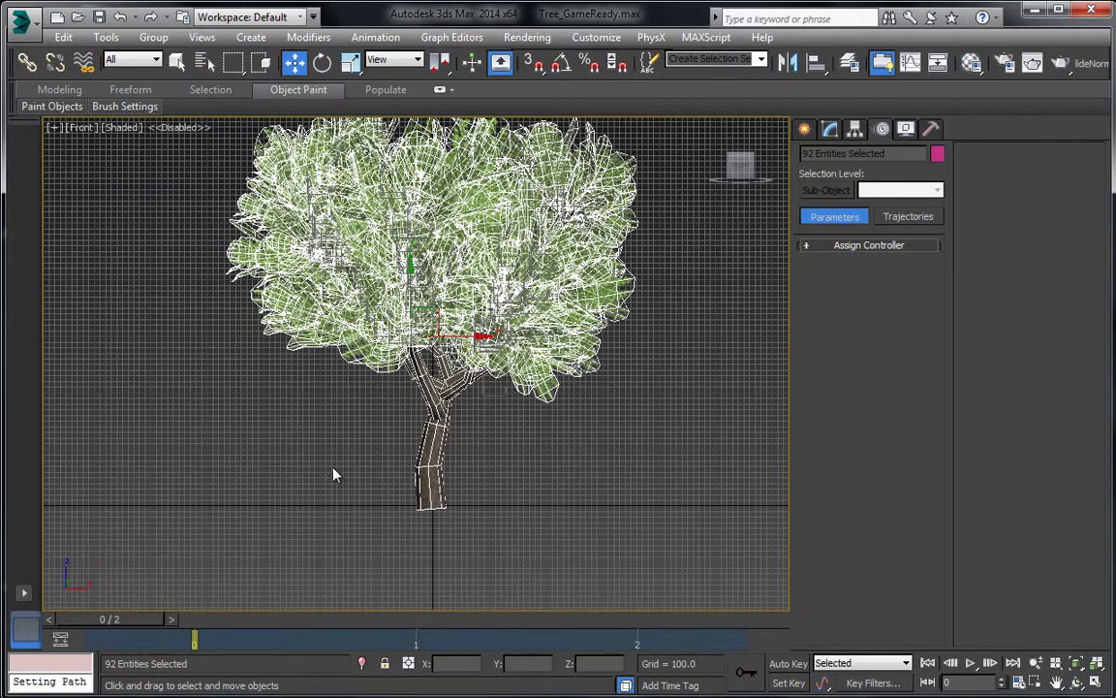
Step: Select the trunk and main branches, invert the selection, and hide all the foliage
left_click(366, 435)
left_click_drag(368, 431, 462, 391)
scroll(462, 392, "up", 4)
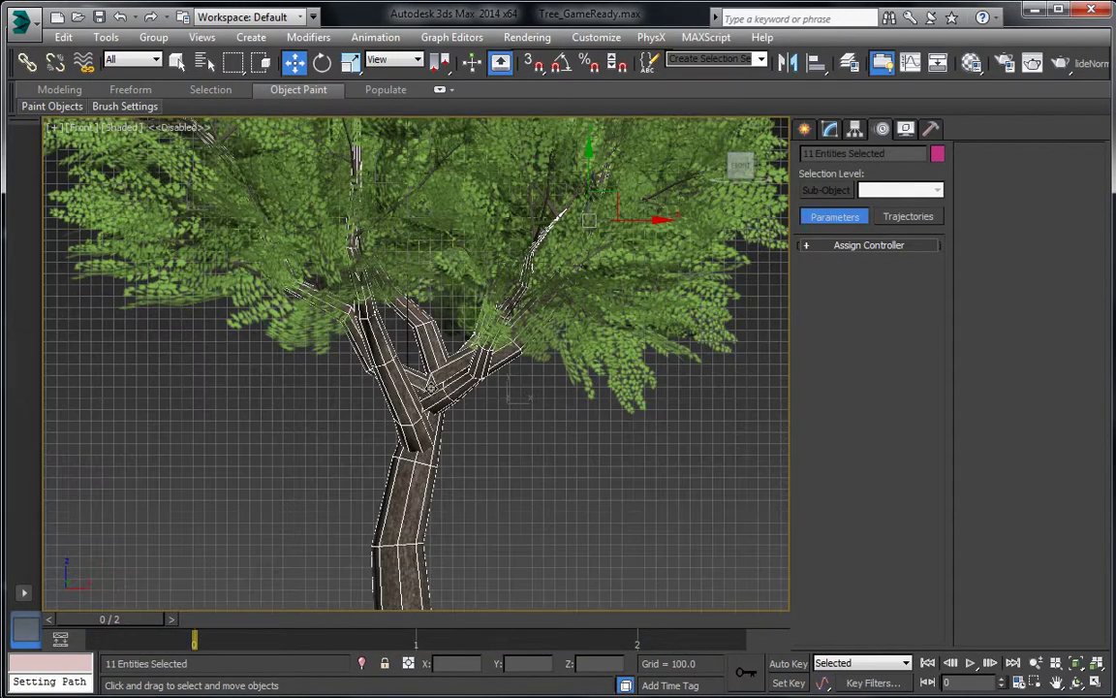
scroll(462, 391, "up", 2)
left_click_drag(230, 485, 487, 384)
scroll(435, 416, "down", 2)
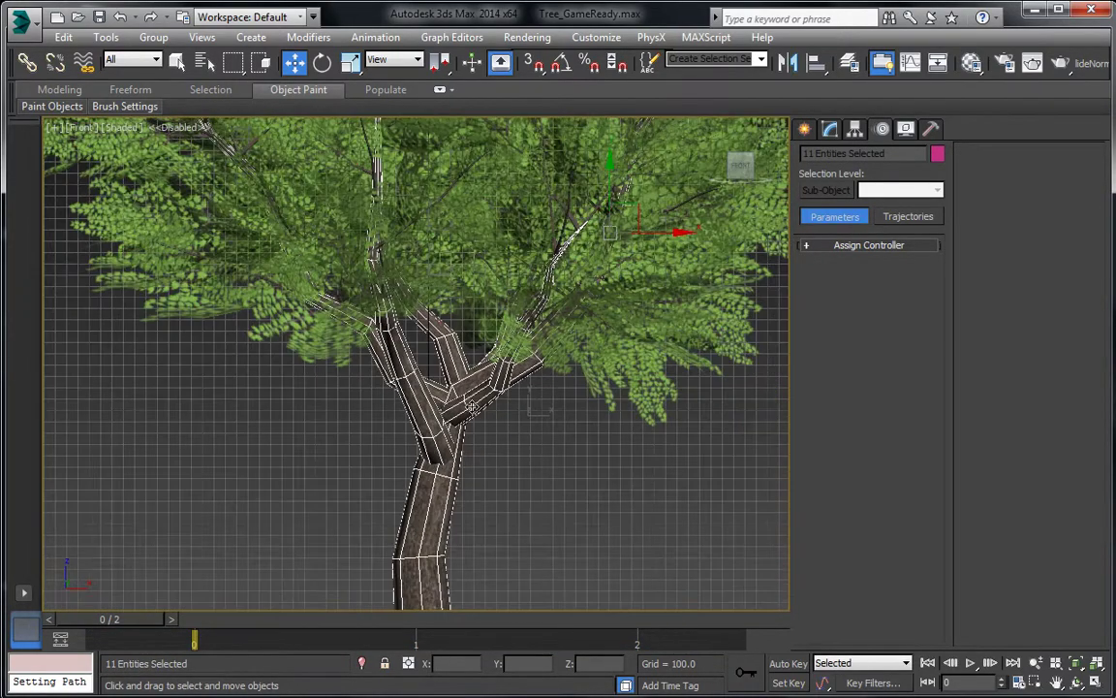
key("ctrl+i")
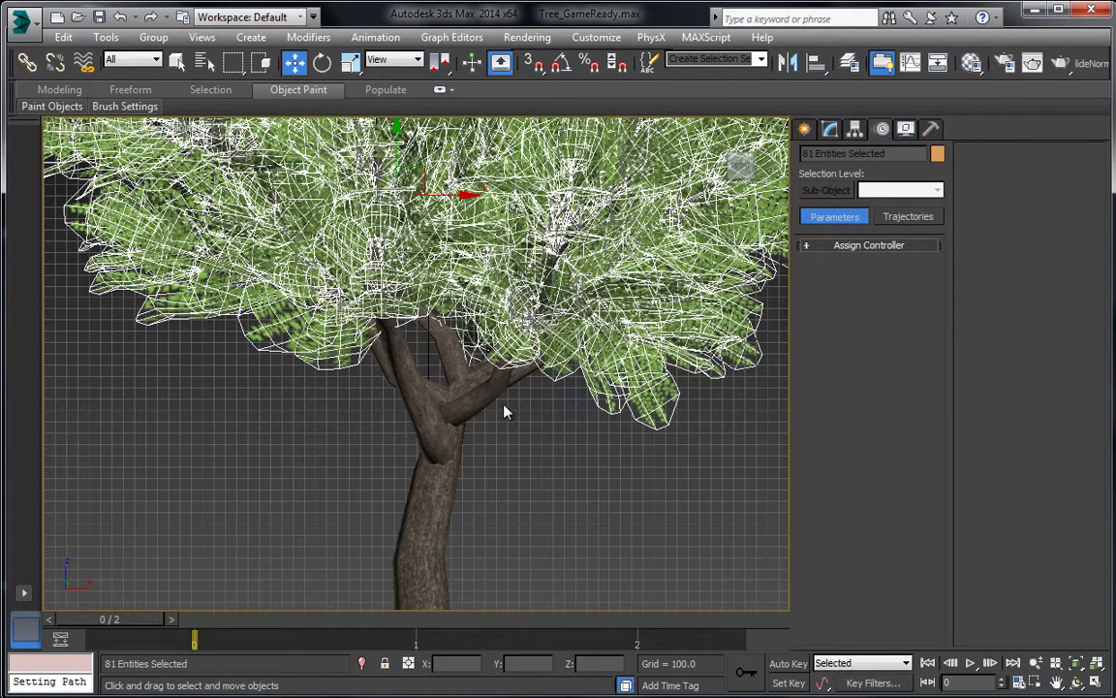
right_click(374, 250)
left_click(417, 209)
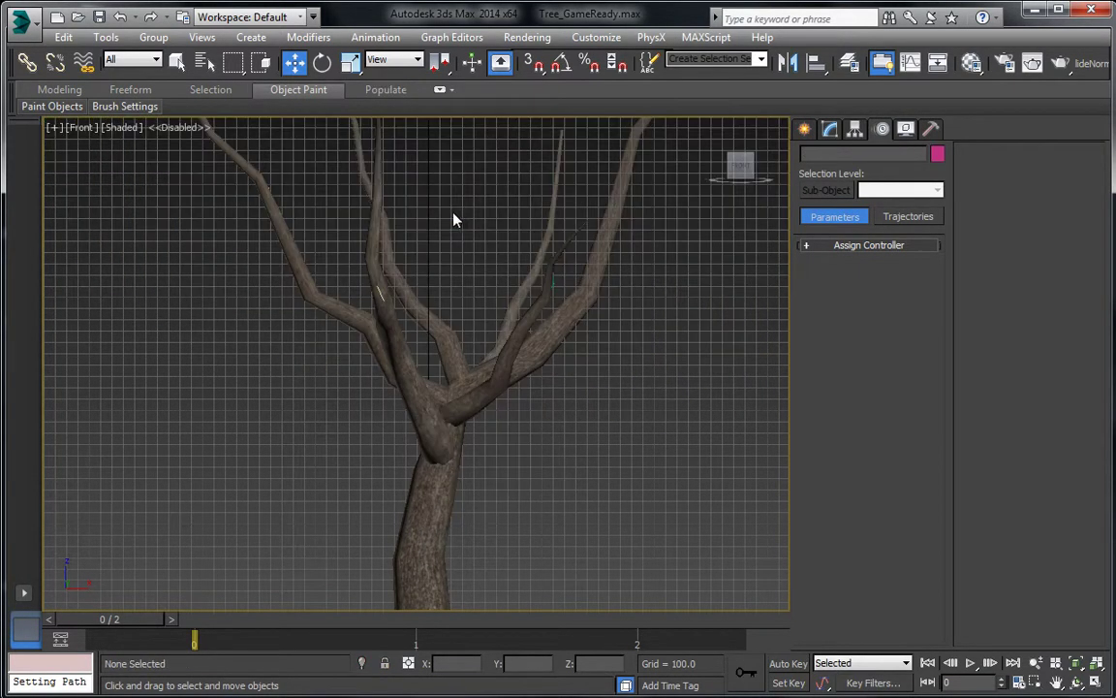
Step: In perspective view, collapse Branch001's modifier stack up to and including its Path Deform Binding
middle_click_drag(453, 219, 446, 250)
scroll(442, 292, "down", 1)
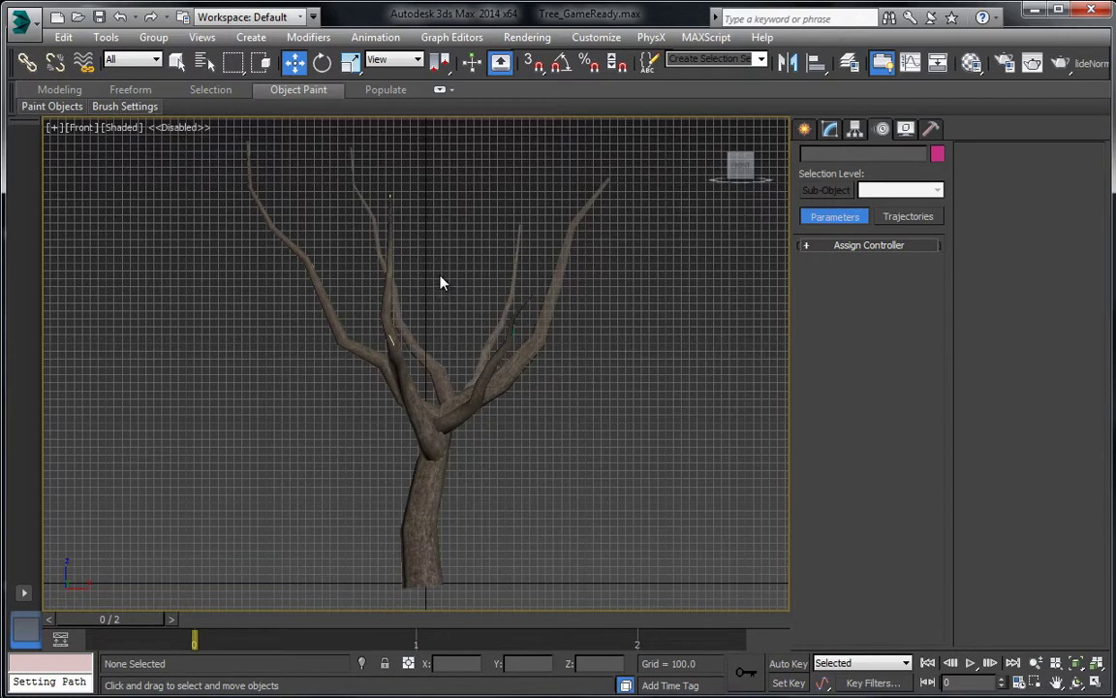
scroll(471, 262, "down", 2)
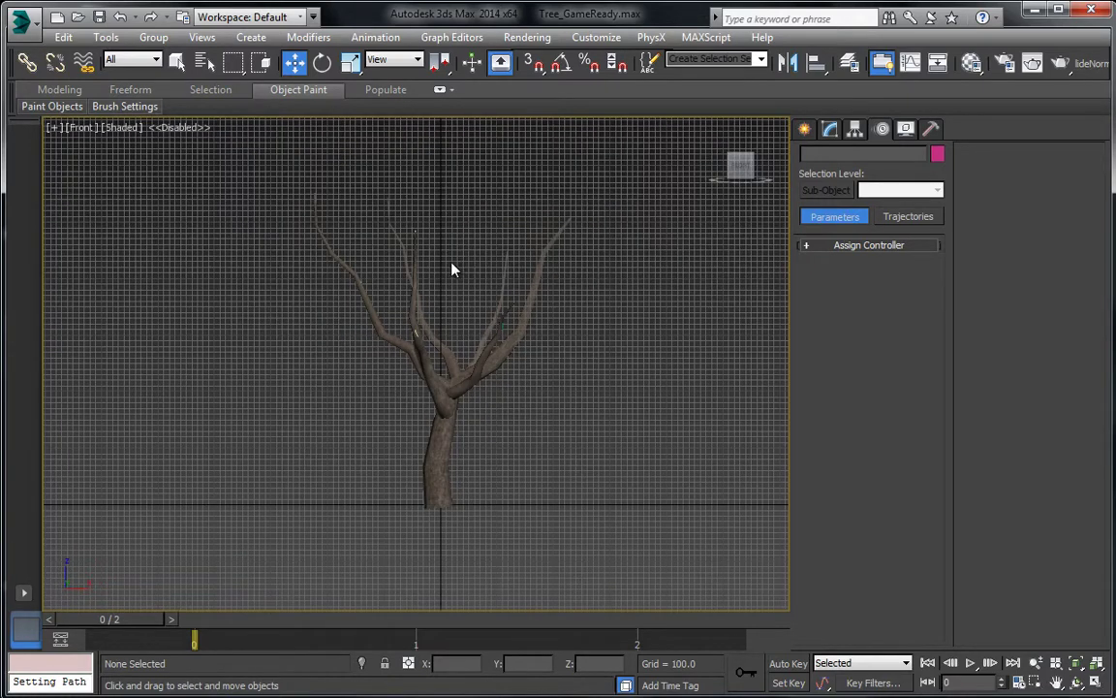
key("p")
key("ctrl+r")
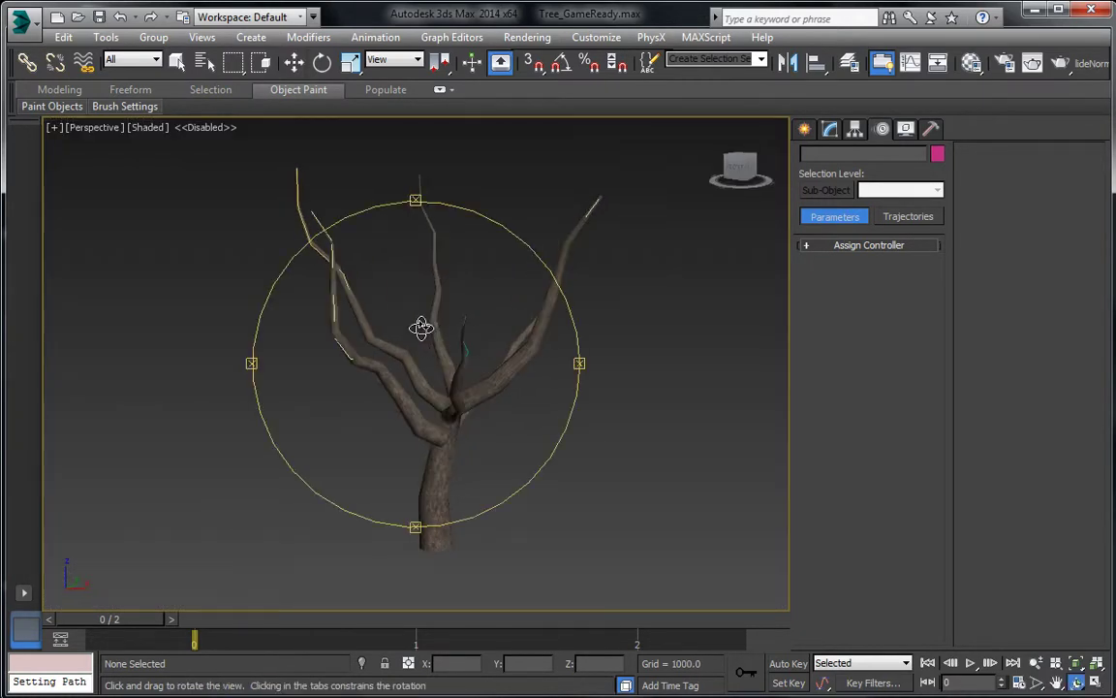
mouse_move(421, 327)
left_mouse_down()
mouse_move(453, 358)
mouse_move(443, 345)
left_mouse_up()
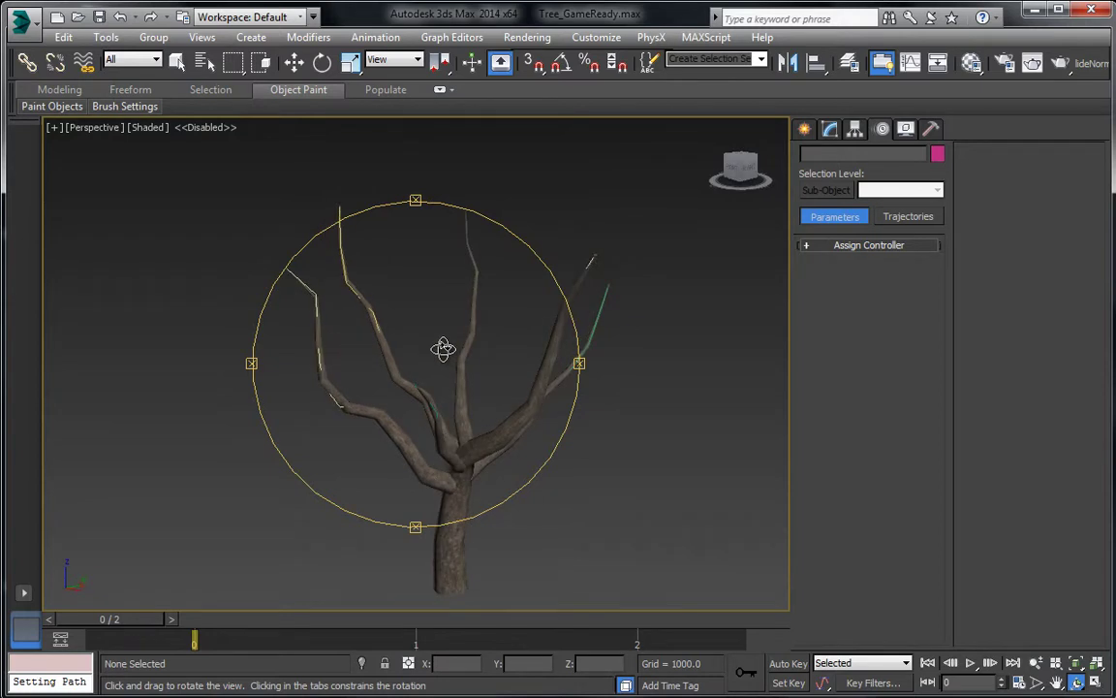
left_click(294, 62)
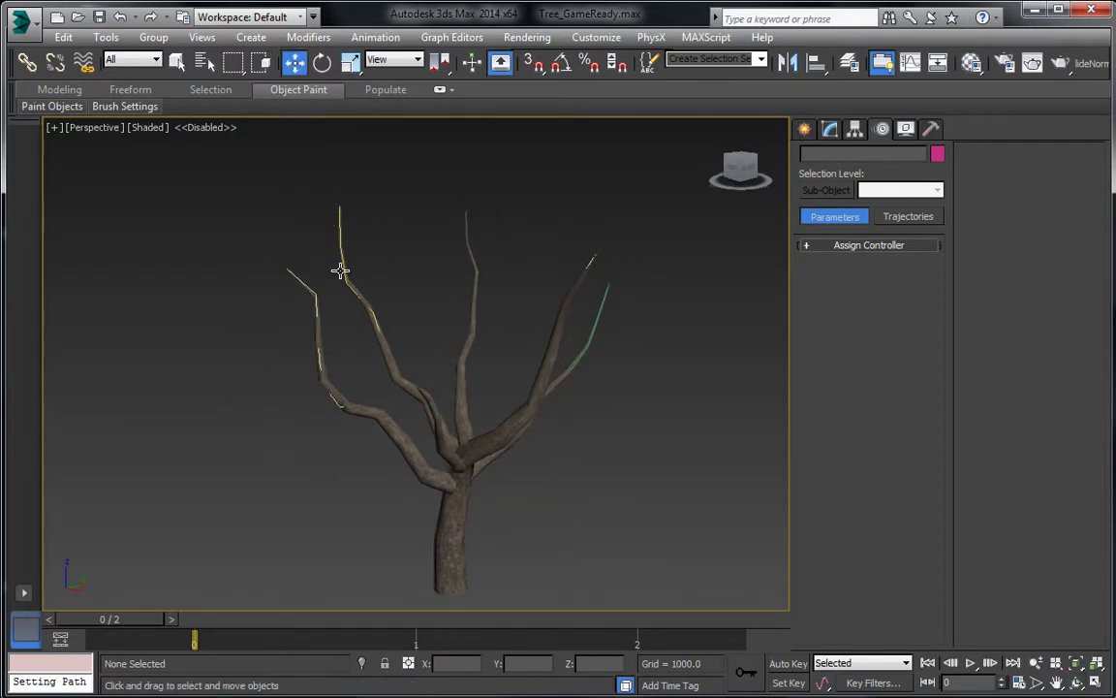
left_click(392, 365)
left_click(829, 129)
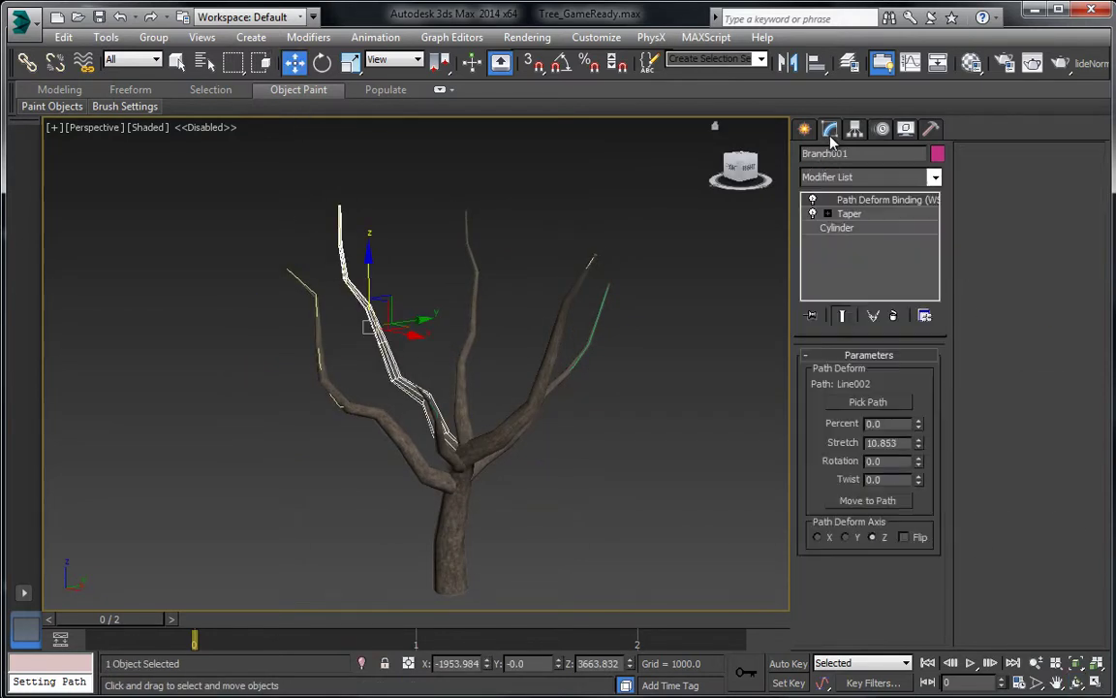
right_click(854, 203)
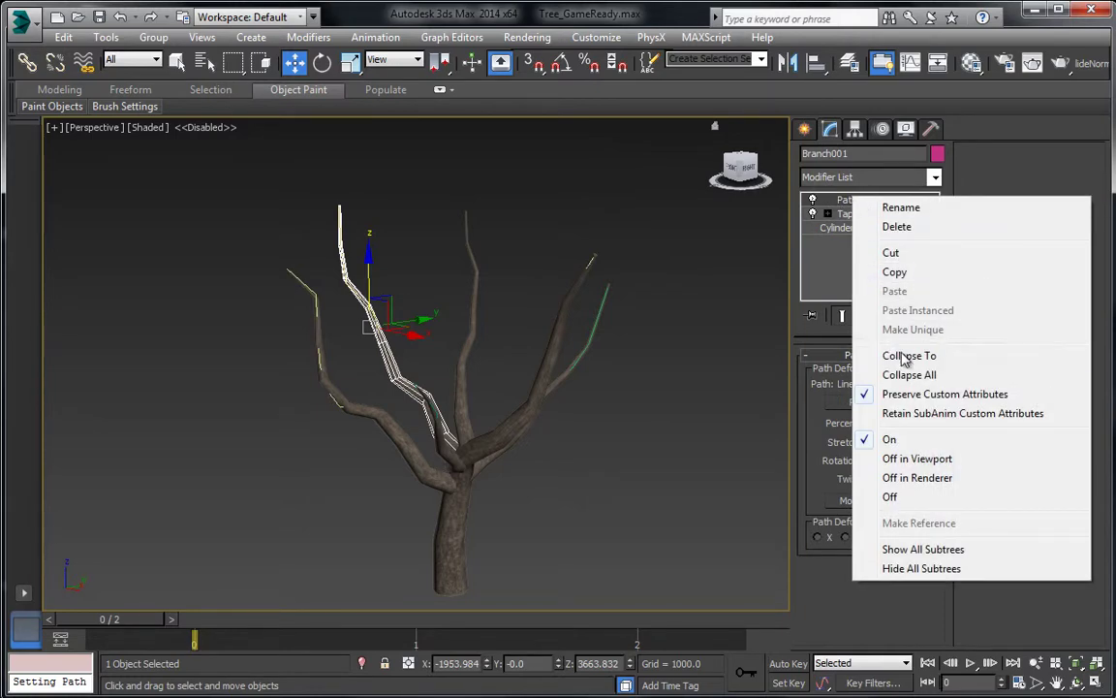
left_click(859, 357)
left_click(638, 429)
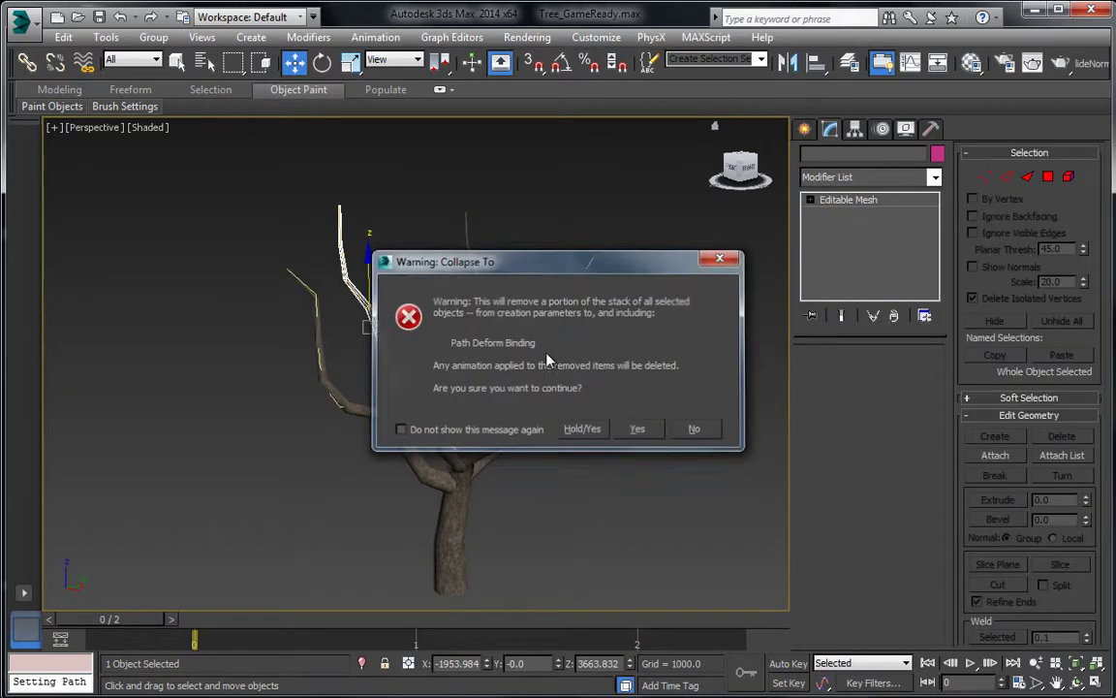
Step: Collapse the modifier stack of the middle upright branch, Branch004, including its Path Deform Binding
left_click(468, 308)
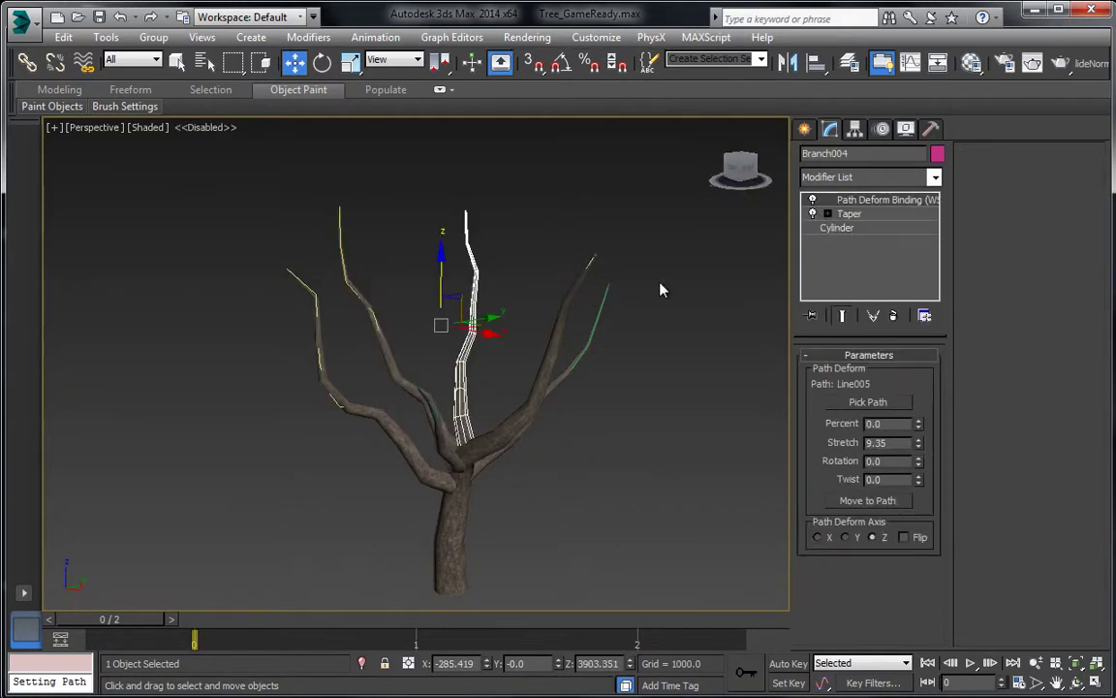
right_click(864, 200)
left_click(872, 354)
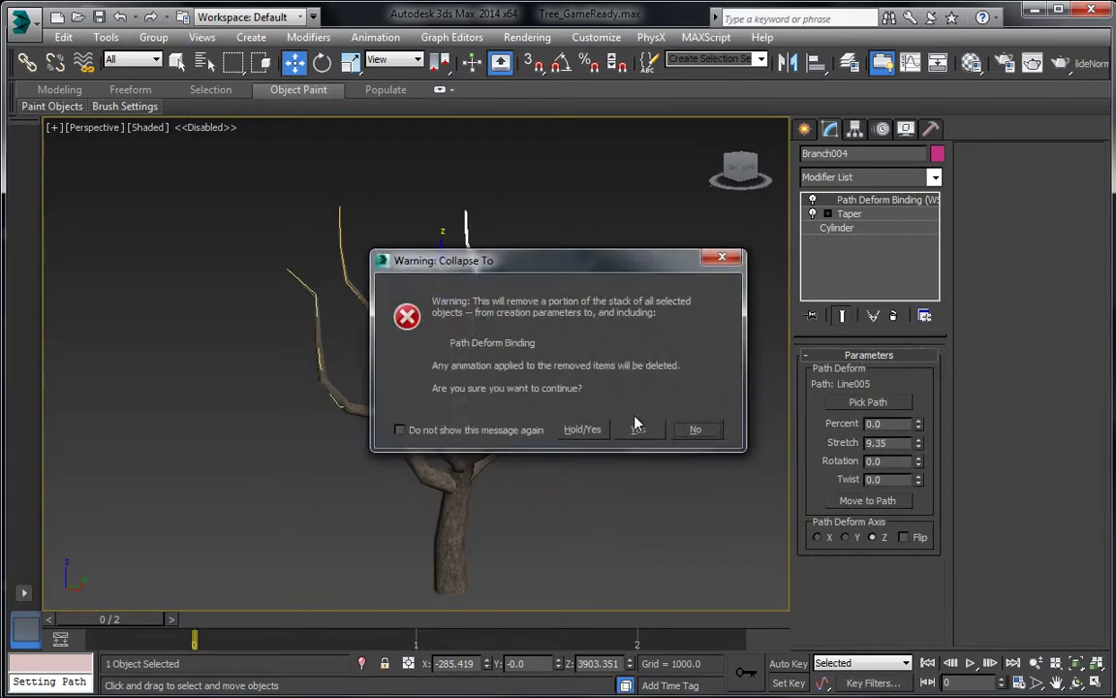
left_click(639, 429)
Step: Collapse Branch002's modifier stack up to and including its Path Deform Binding
left_click(593, 334)
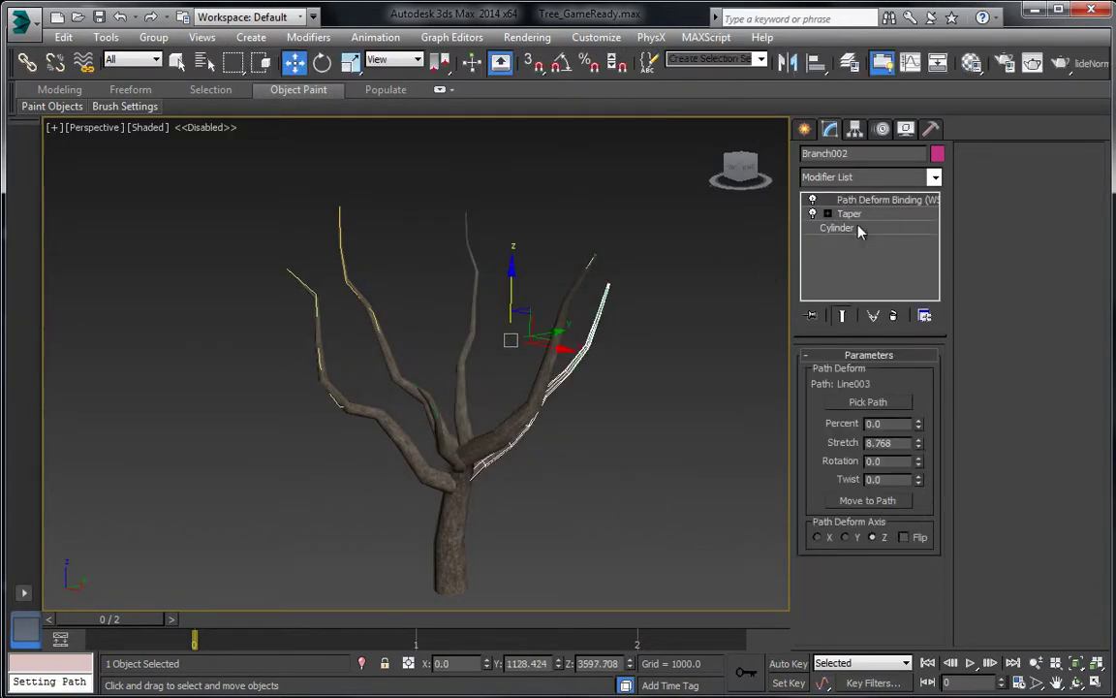
right_click(870, 202)
left_click(872, 355)
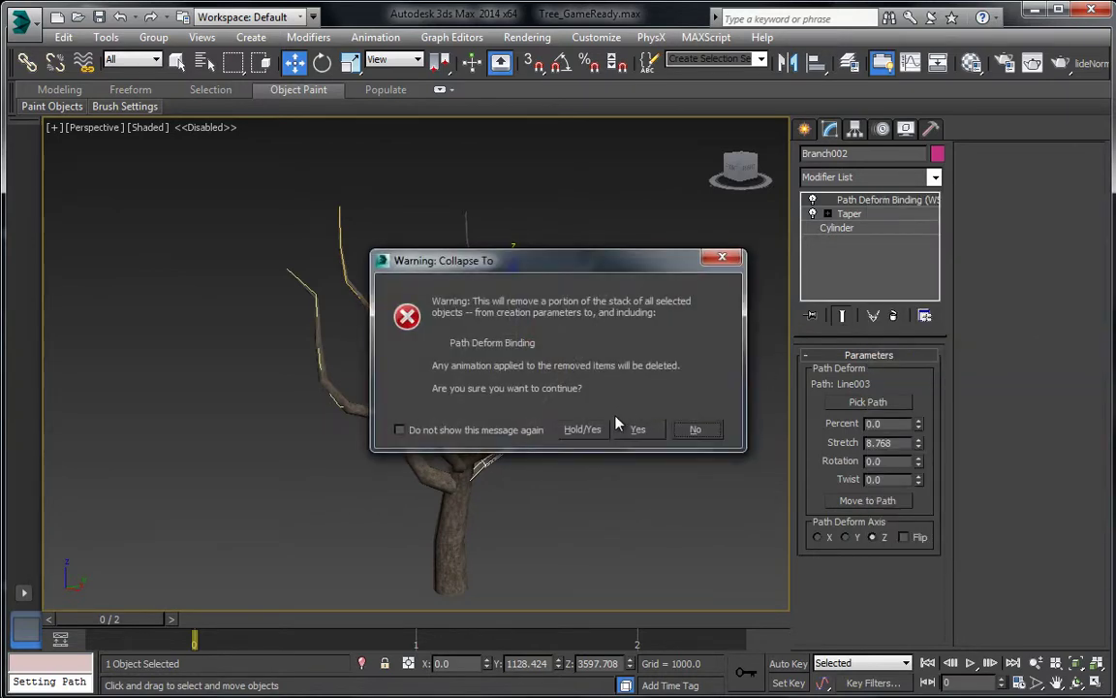
left_click(638, 429)
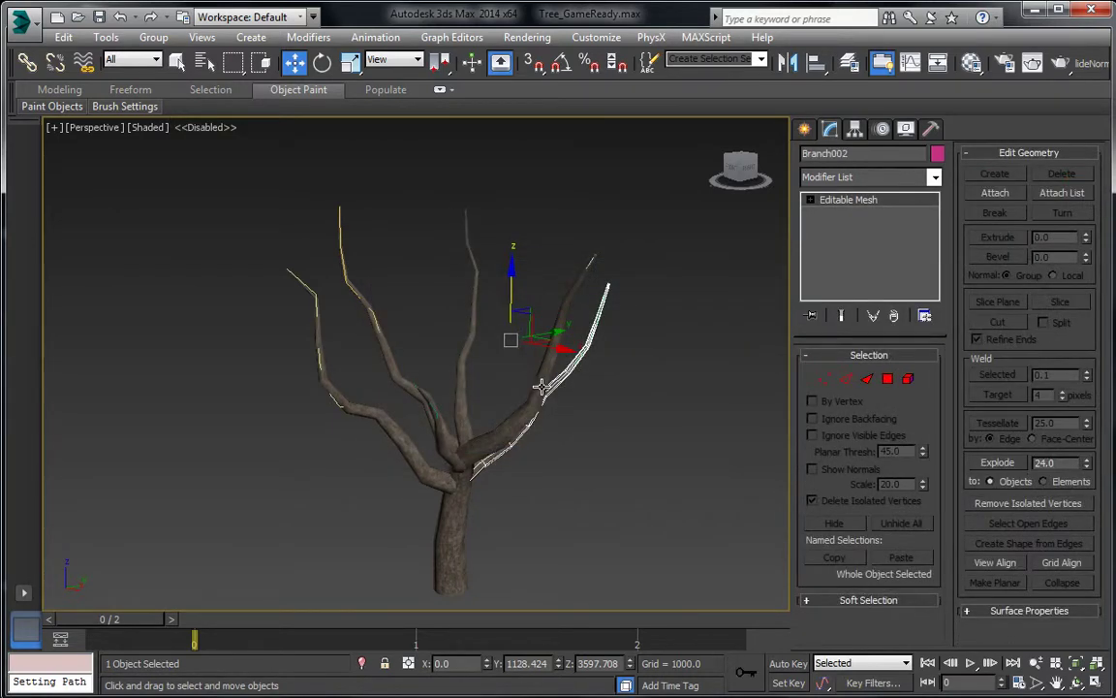
Step: Collapse the Trunk's modifier stack up to and including its Path Deform Binding
left_click(543, 386)
right_click(572, 355)
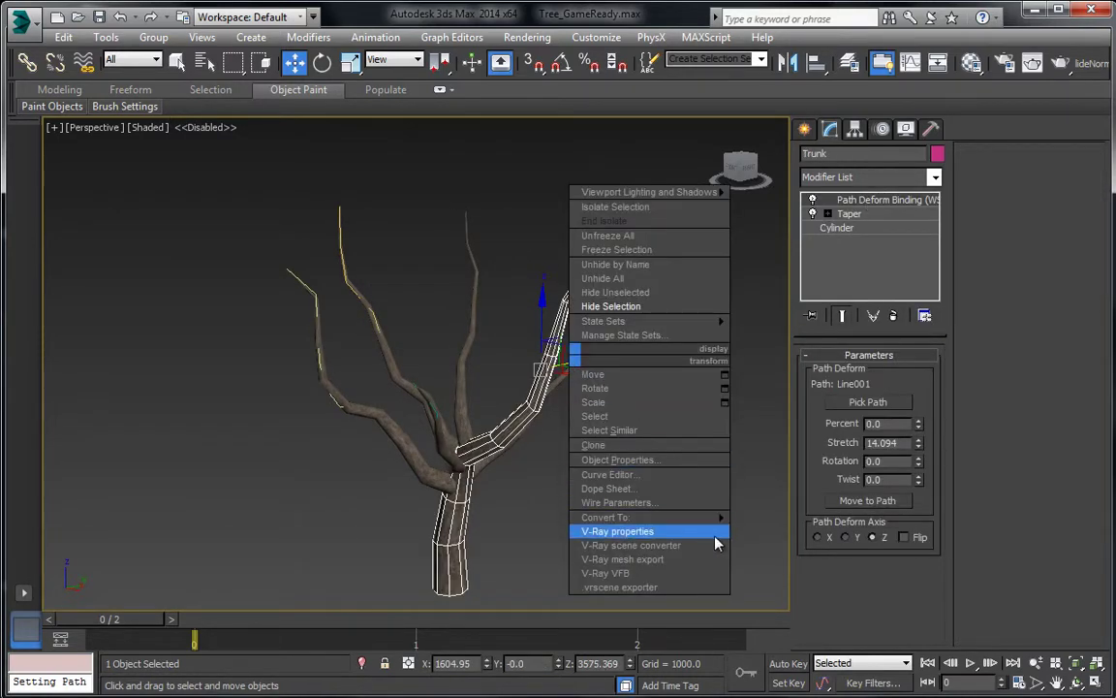
mouse_move(698, 517)
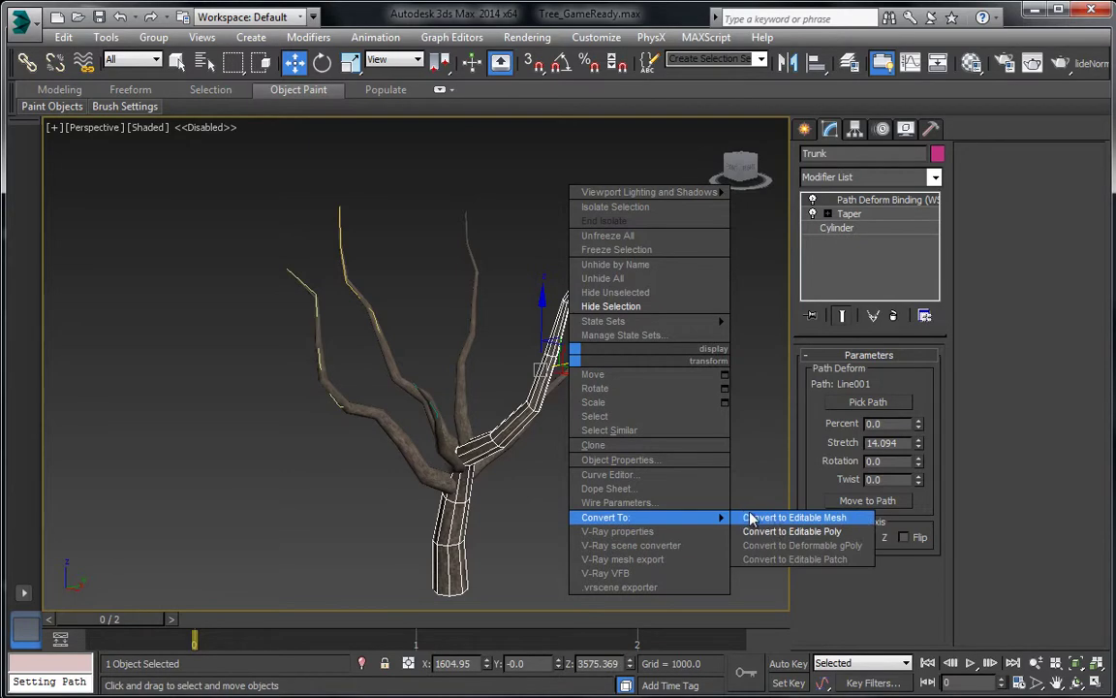
left_click(869, 205)
right_click(865, 201)
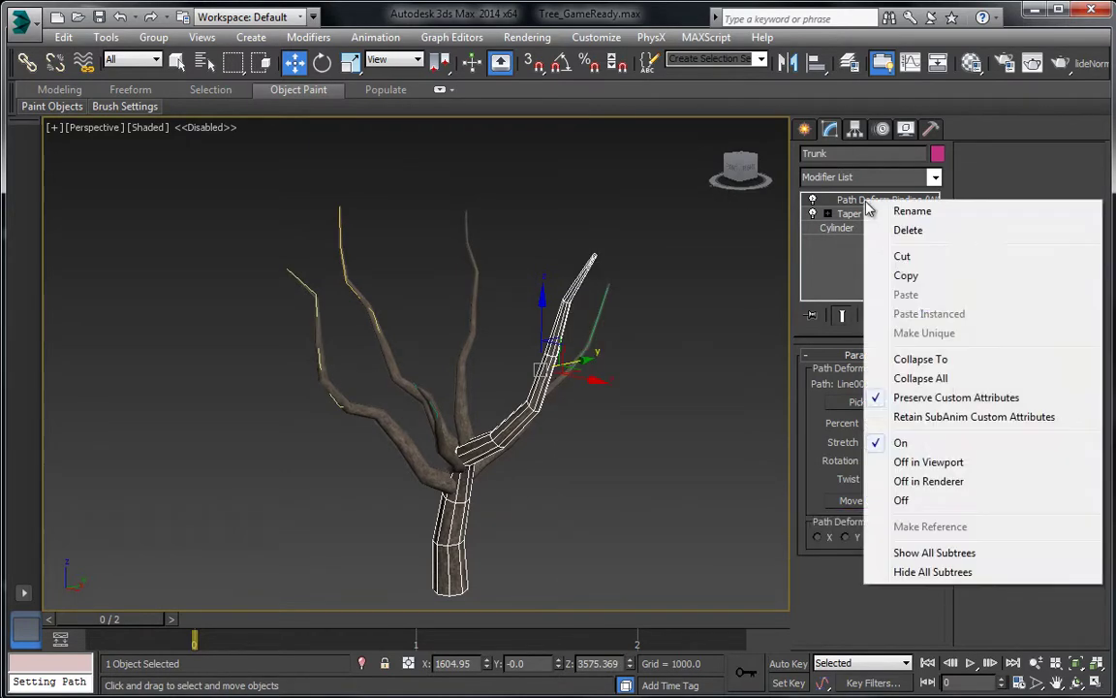
left_click(915, 360)
left_click(636, 428)
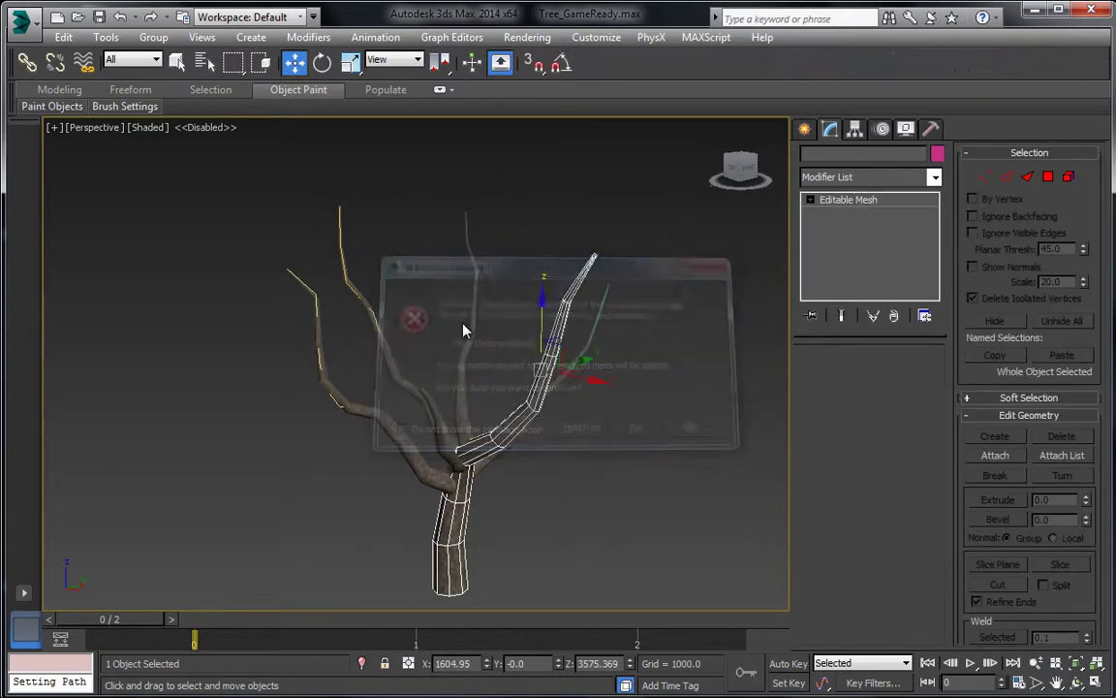
Step: Collapse the modifier stack of Branch003, the outermost curved branch, including its Path Deform Binding, and clear the selection
left_click(648, 267)
left_click(471, 338)
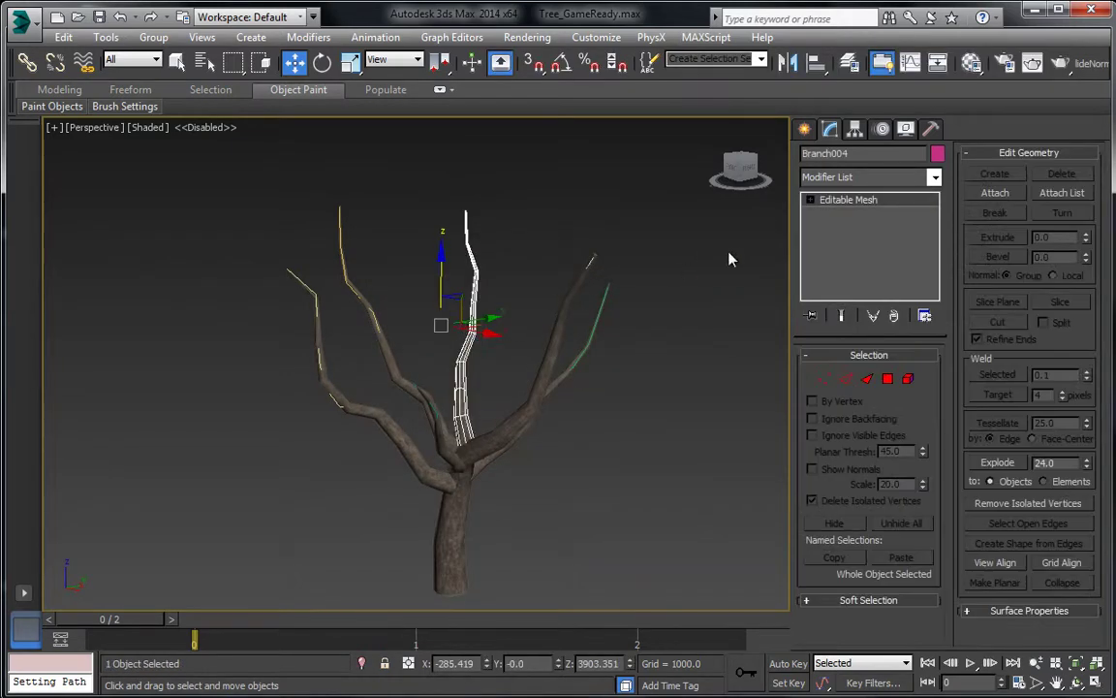
left_click(323, 381)
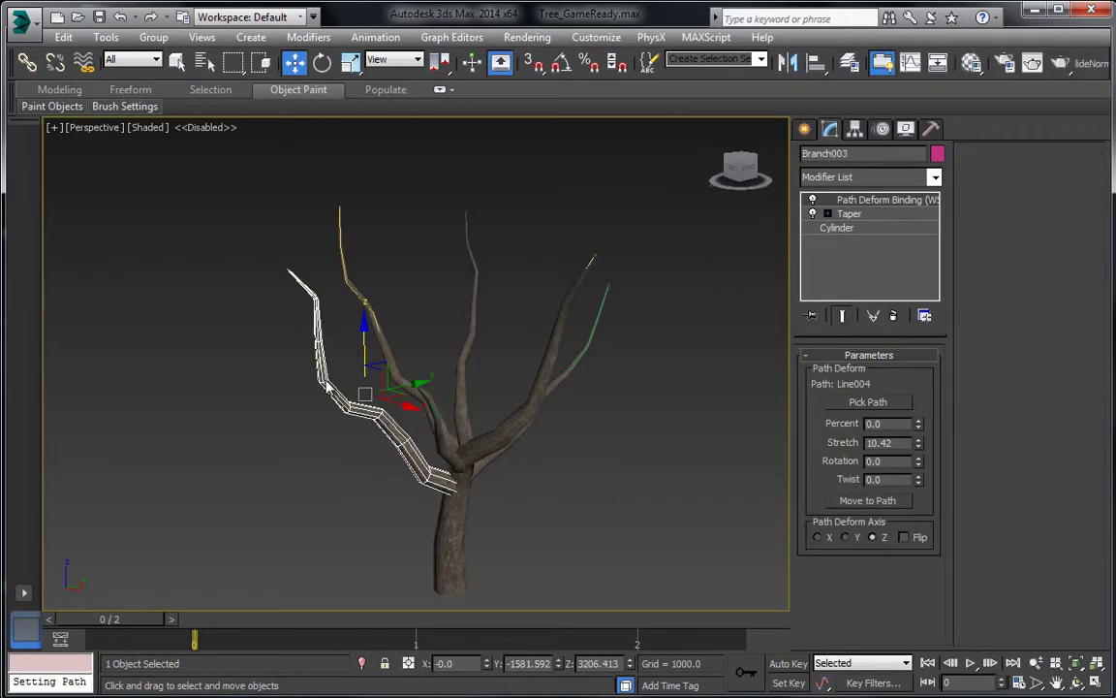
right_click(872, 202)
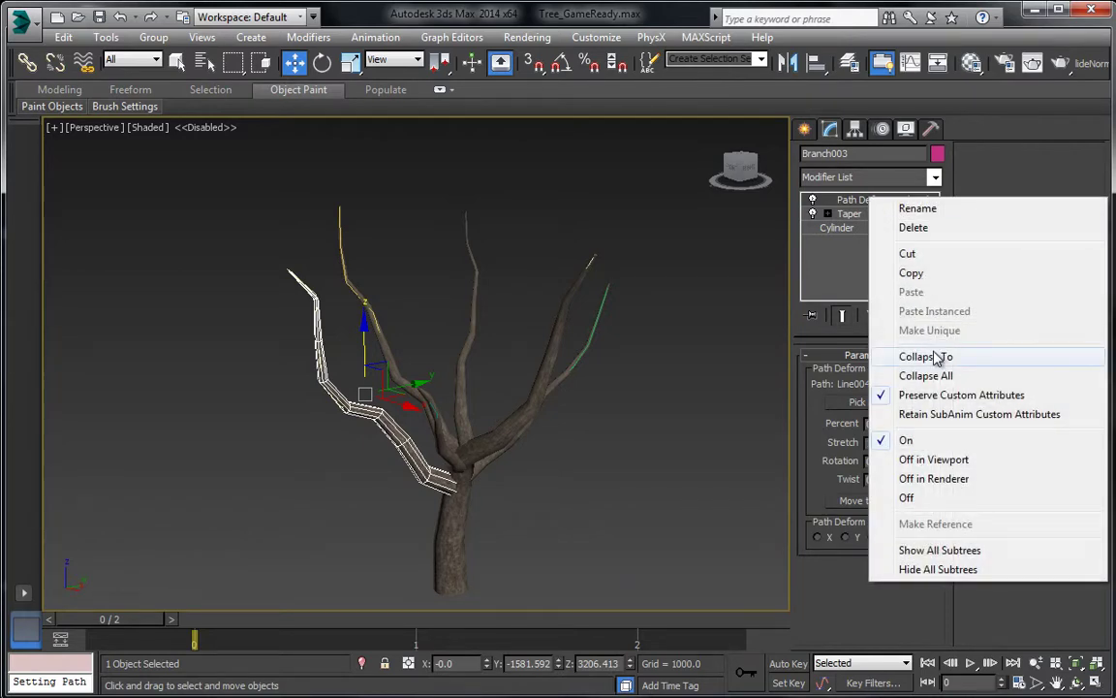
left_click(921, 356)
left_click(637, 429)
left_click(598, 458)
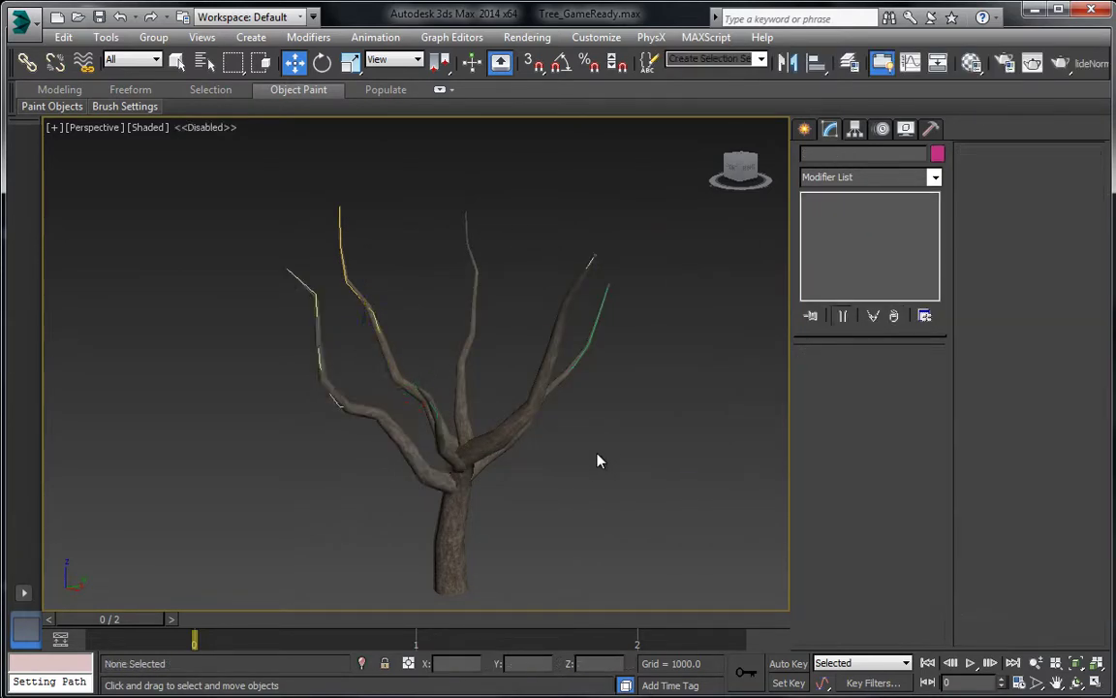
right_click(598, 452)
left_click_drag(539, 509, 393, 427)
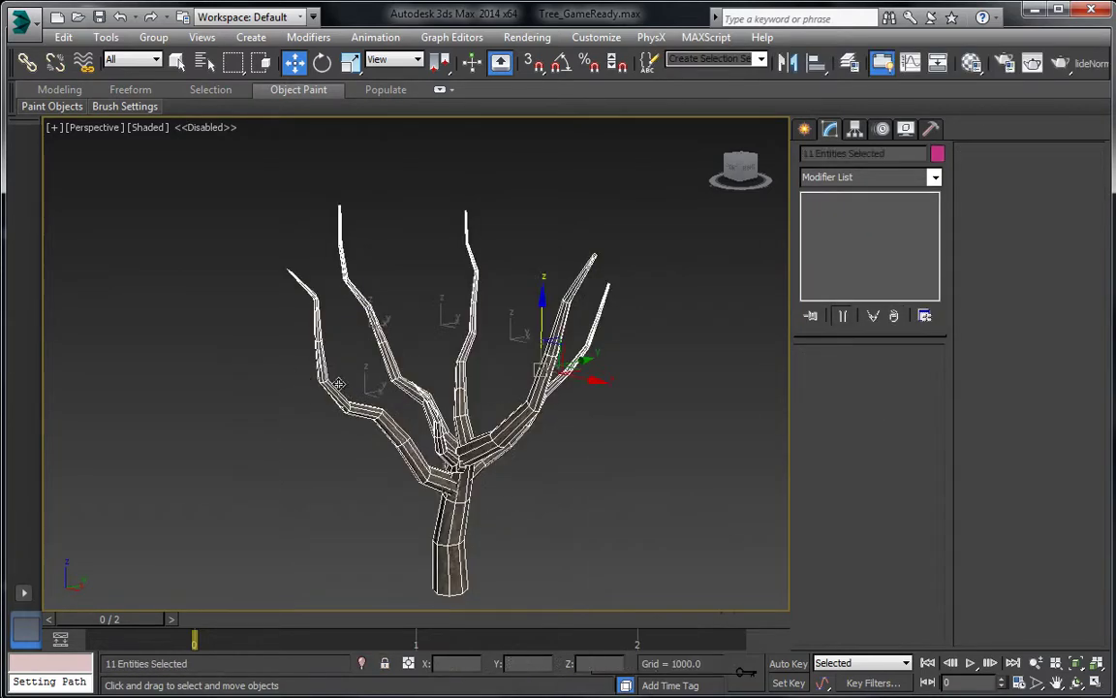
right_click(284, 405)
left_click(329, 326)
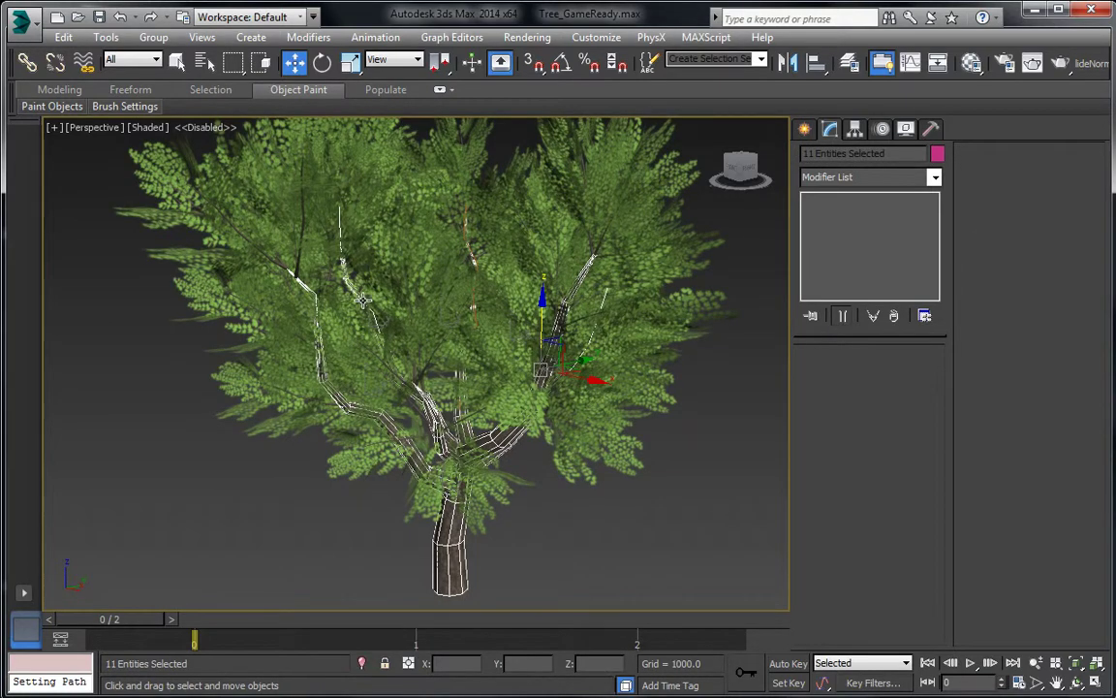
key("ctrl+z")
left_click(374, 289)
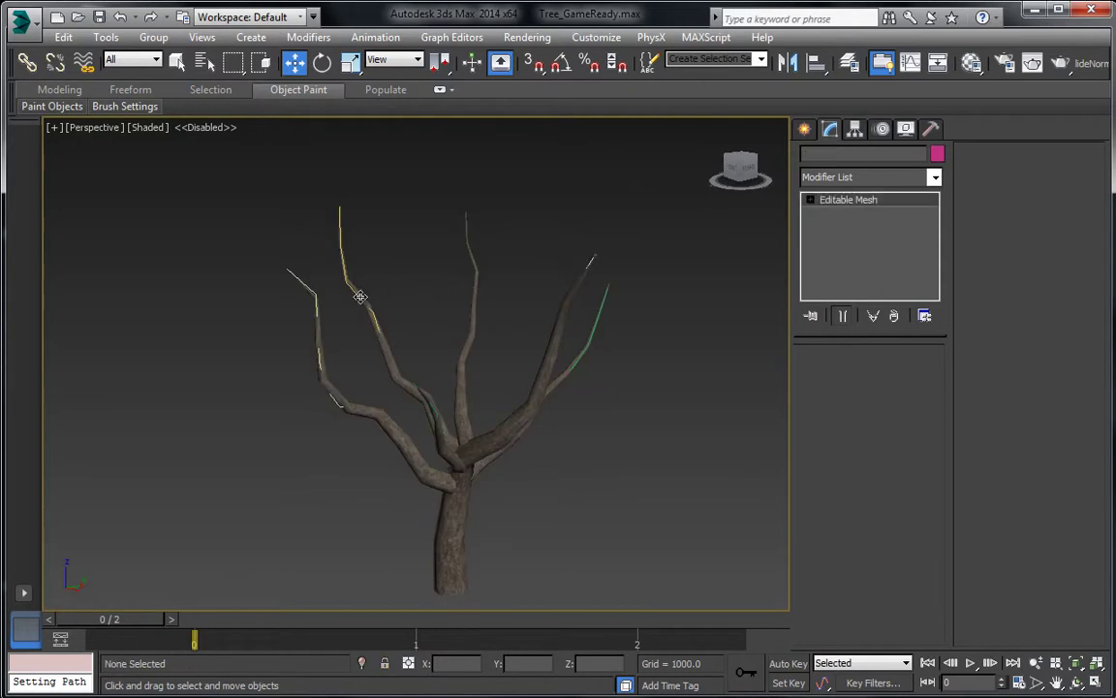
Step: Check the modifier stacks of the trunk and the branches one by one
left_click(361, 294)
left_click(478, 300)
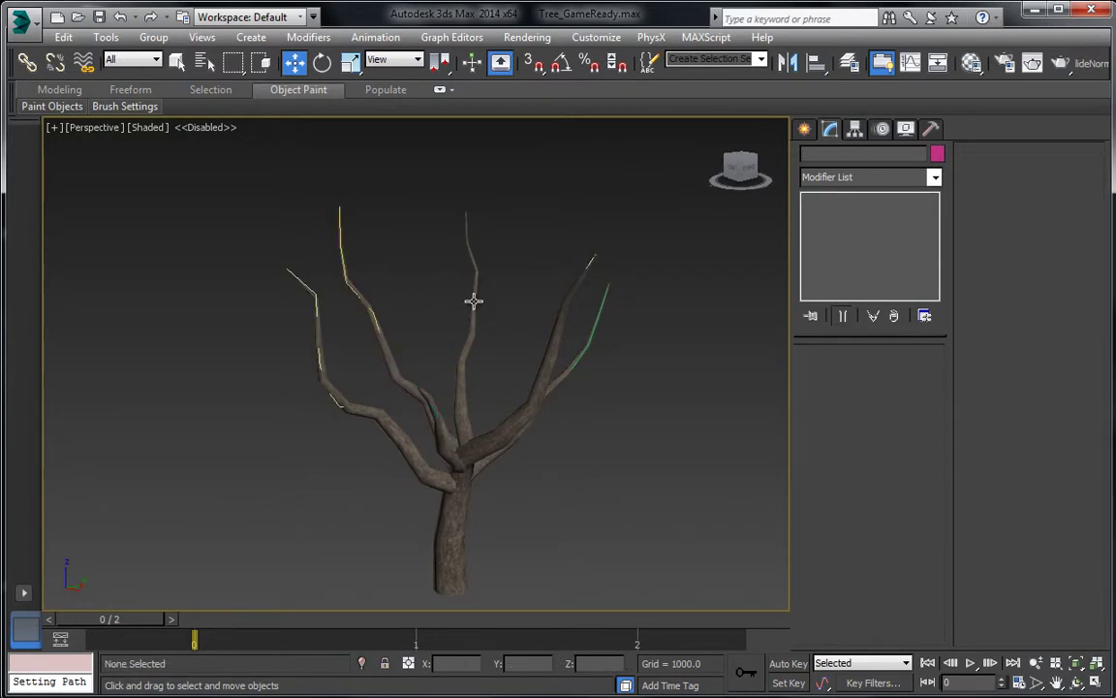
left_click(474, 299)
left_click(594, 331)
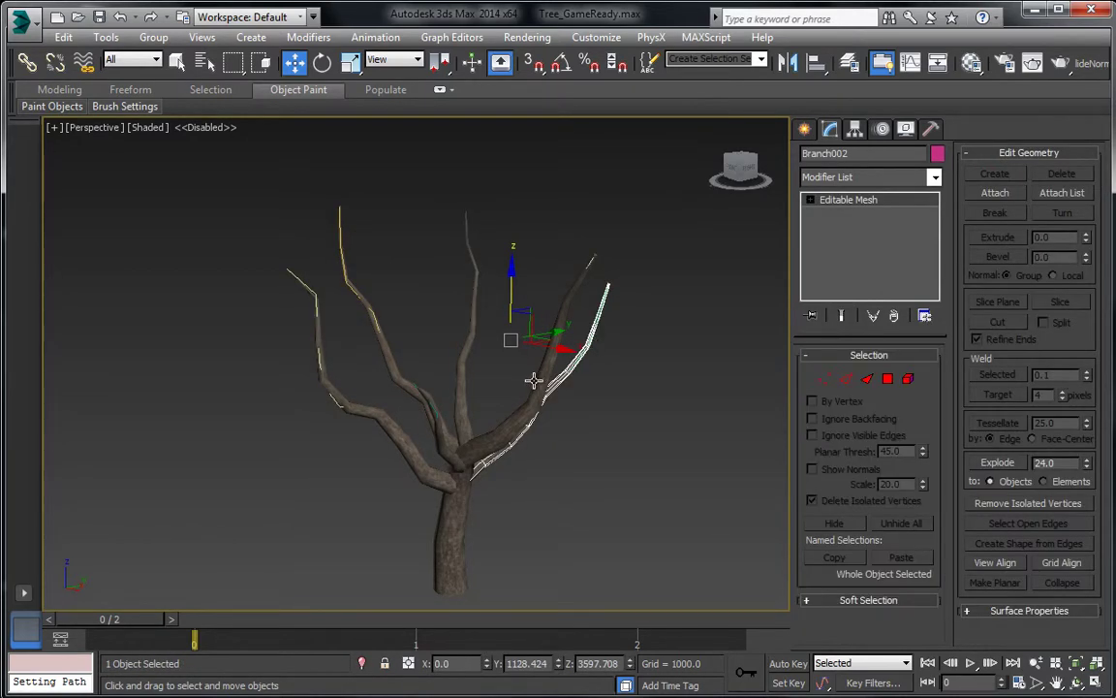
left_click(536, 387)
left_click(461, 420)
left_click(365, 401)
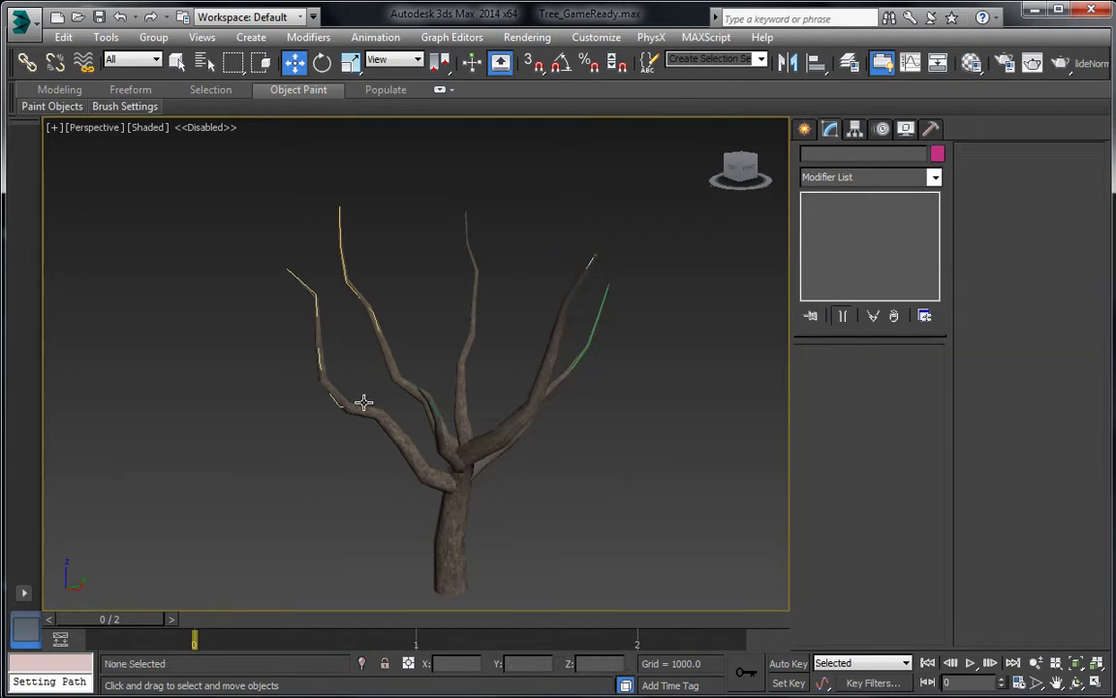
left_click(326, 364)
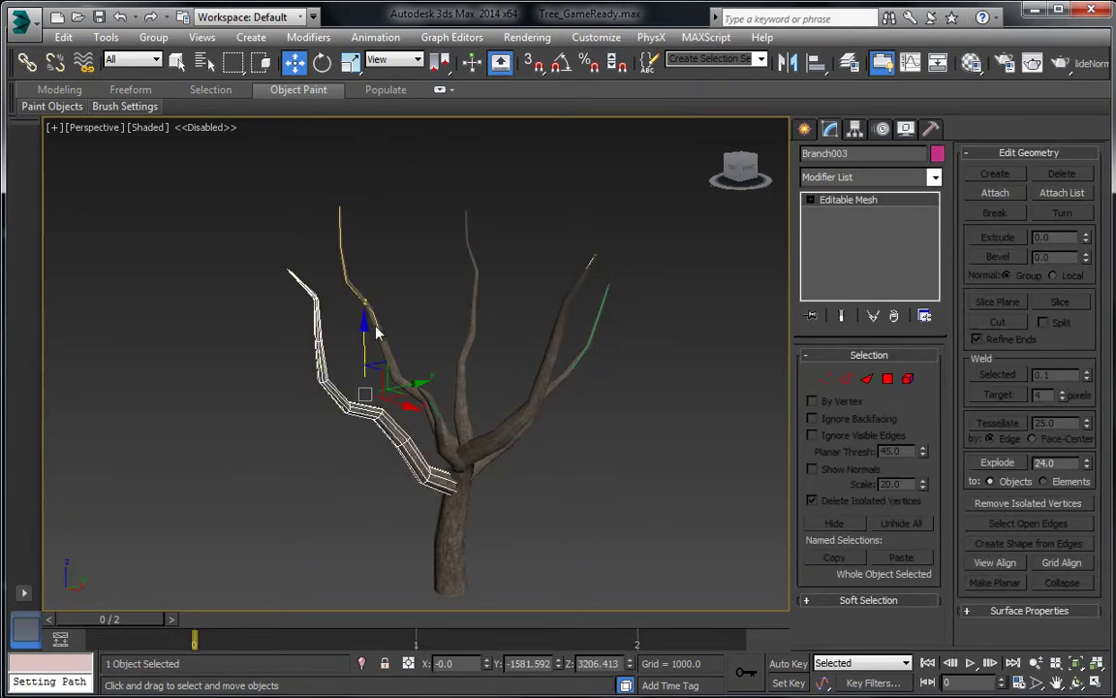
scroll(302, 289, "up", 3)
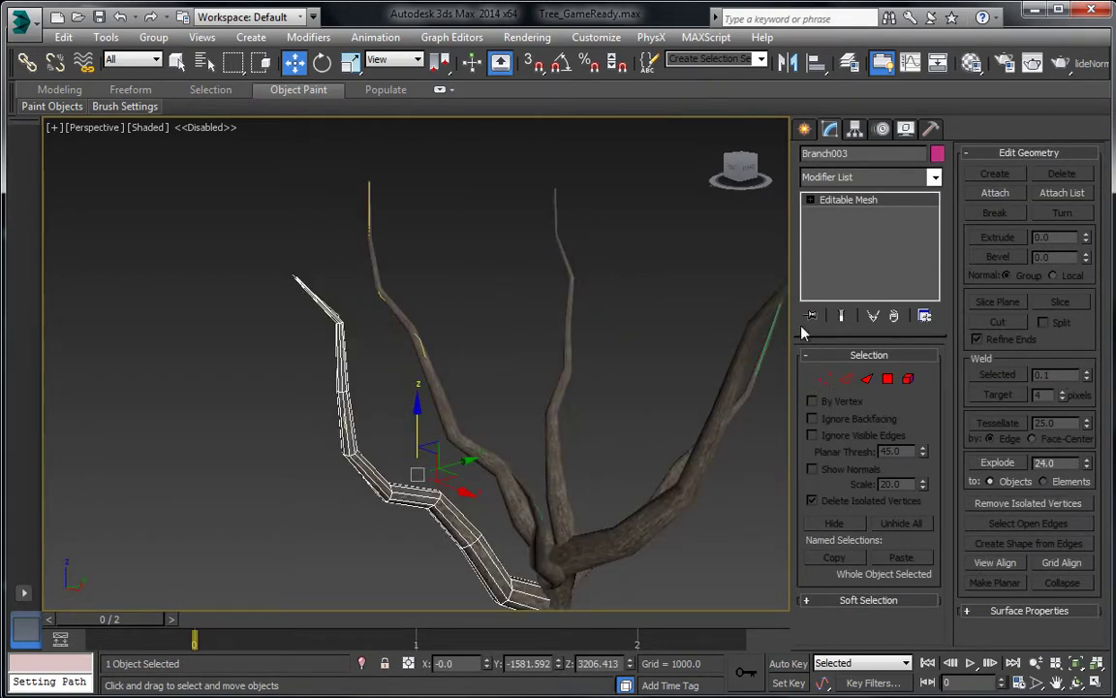
left_click(401, 316, "ctrl")
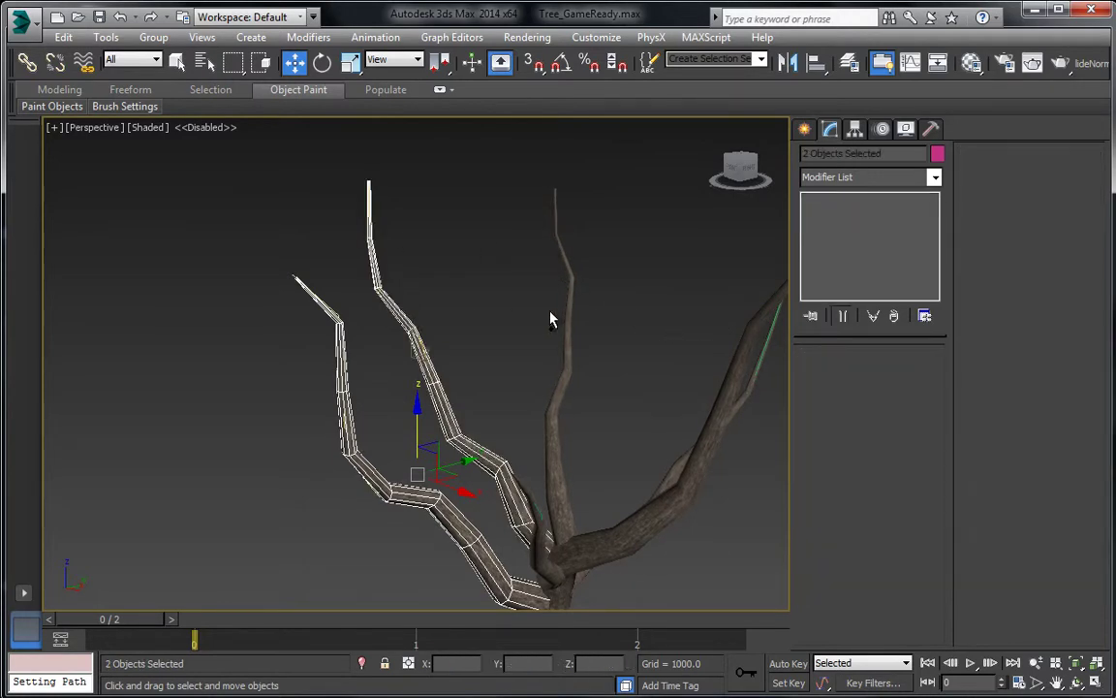
left_click(550, 420, "ctrl")
scroll(572, 417, "down", 3)
left_click(620, 405, "ctrl")
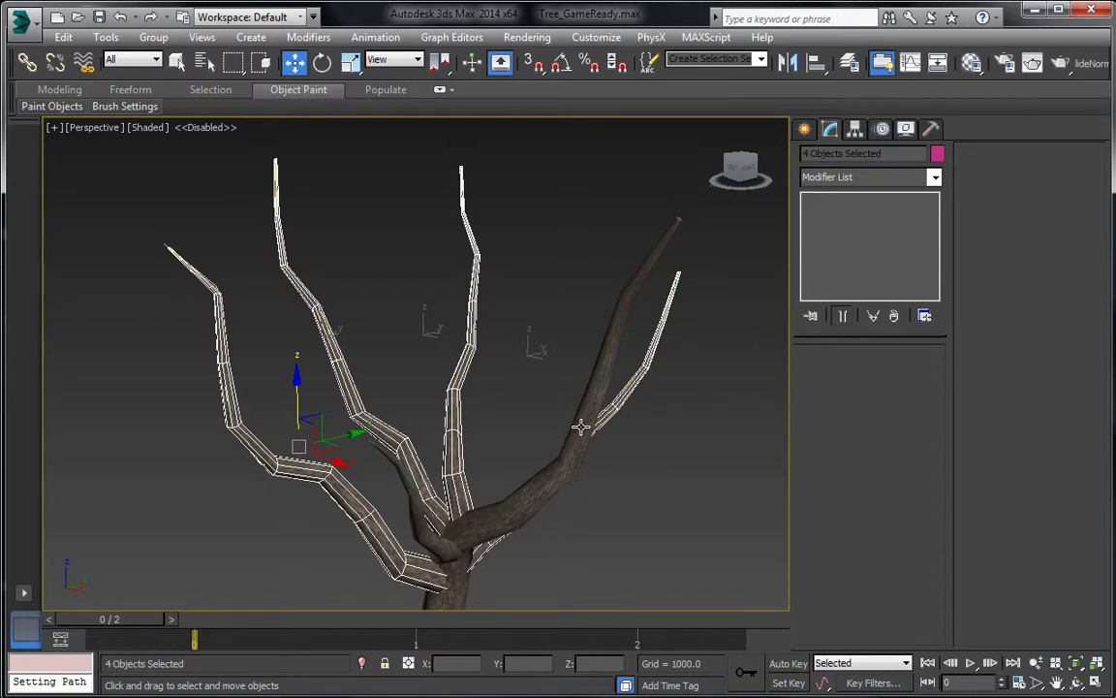
left_click(501, 326)
Step: Select the trunk and the four main branches together and convert them to Editable Poly
left_click(617, 407)
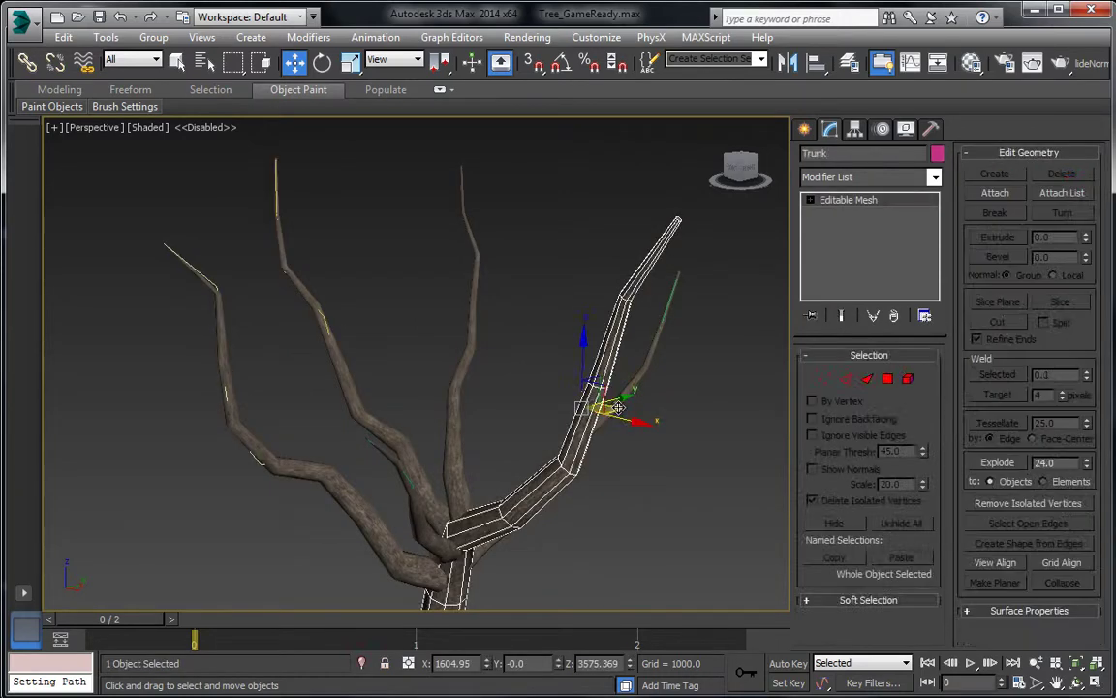
left_click(644, 344, "ctrl")
left_click(465, 366, "ctrl")
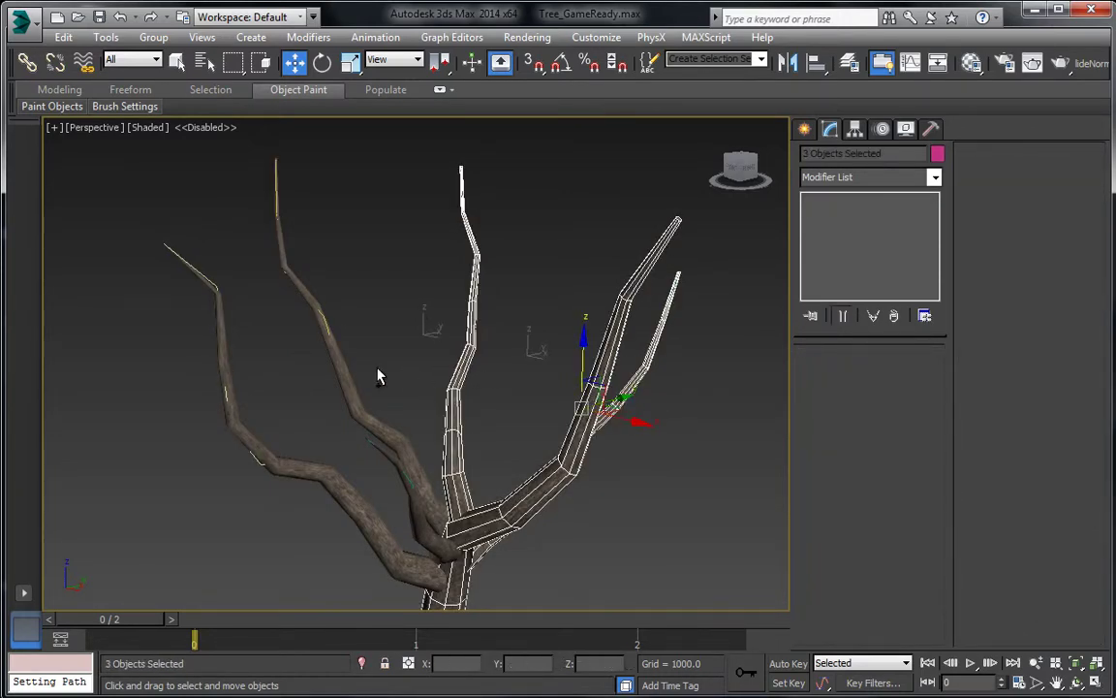
left_click(339, 371, "ctrl")
left_click(227, 377, "ctrl")
right_click(227, 378)
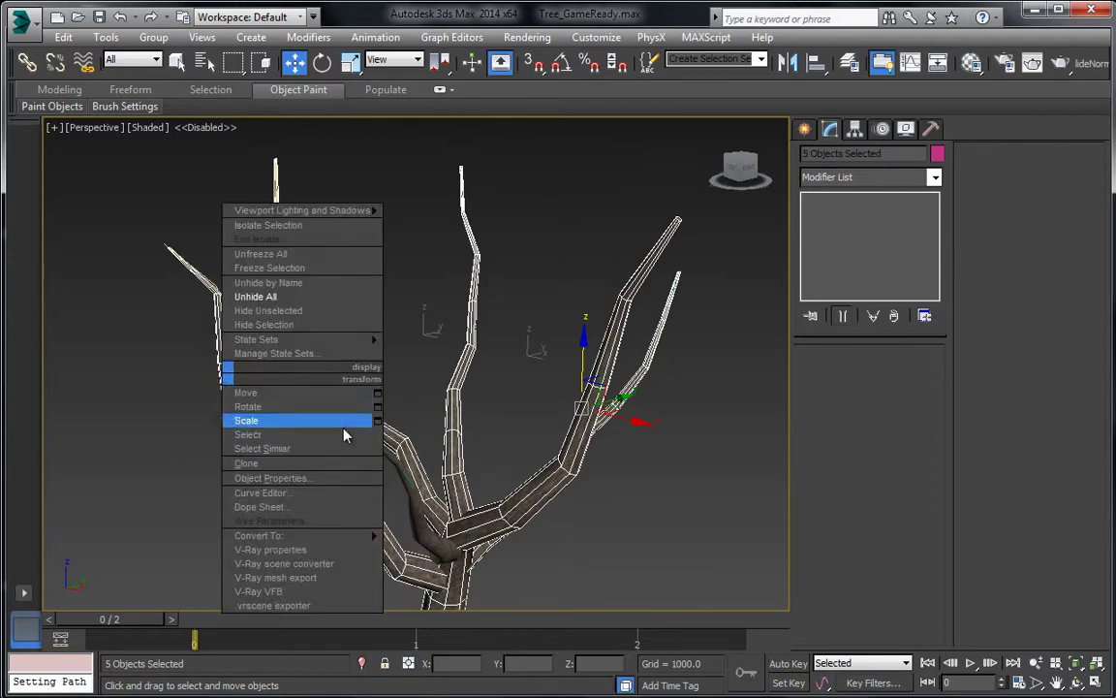
mouse_move(320, 535)
left_click(420, 549)
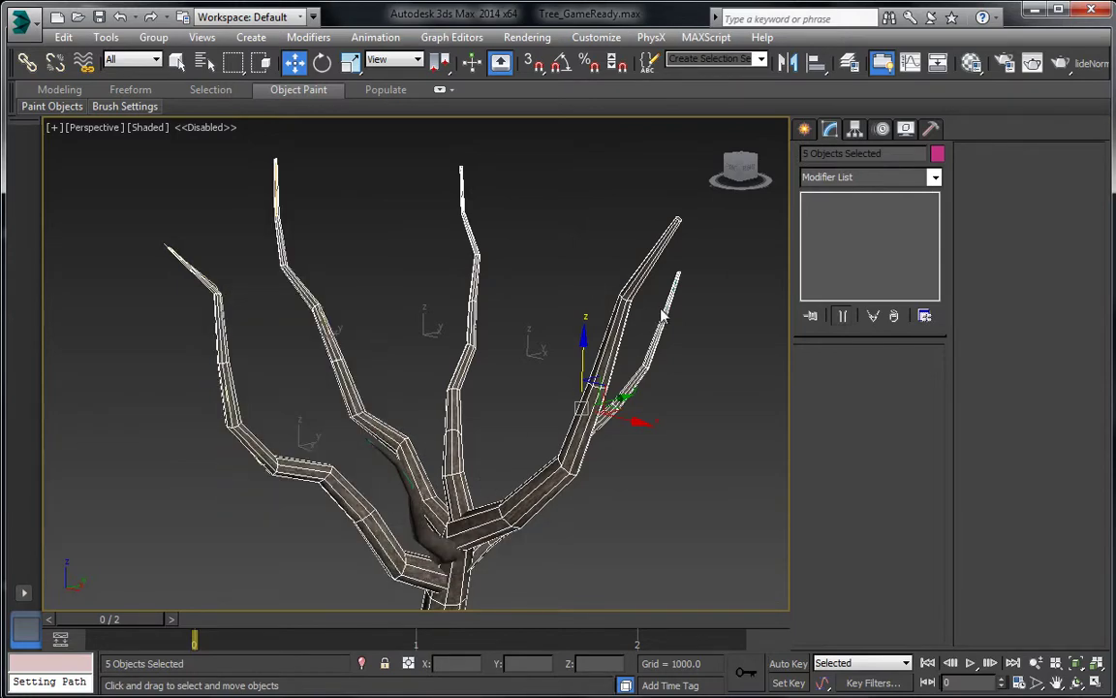
Step: Collapse the vertices at the Trunk's upper tip into a single vertex and leave vertex editing
left_click(693, 286)
left_click(659, 244)
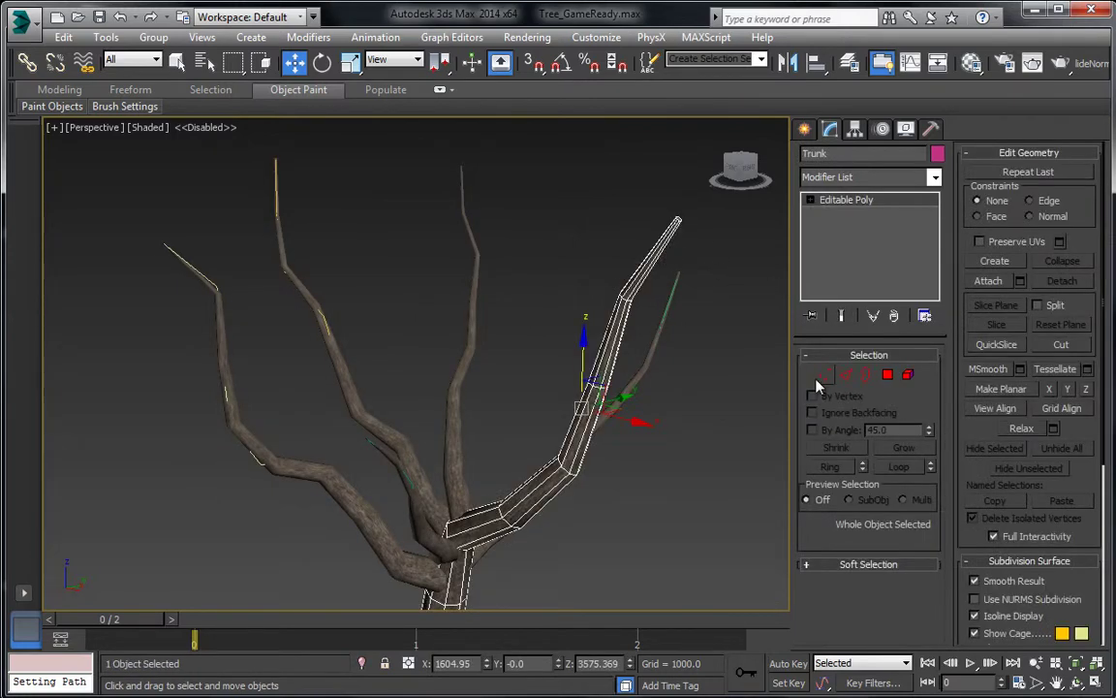
key("1")
left_click_drag(647, 193, 712, 229)
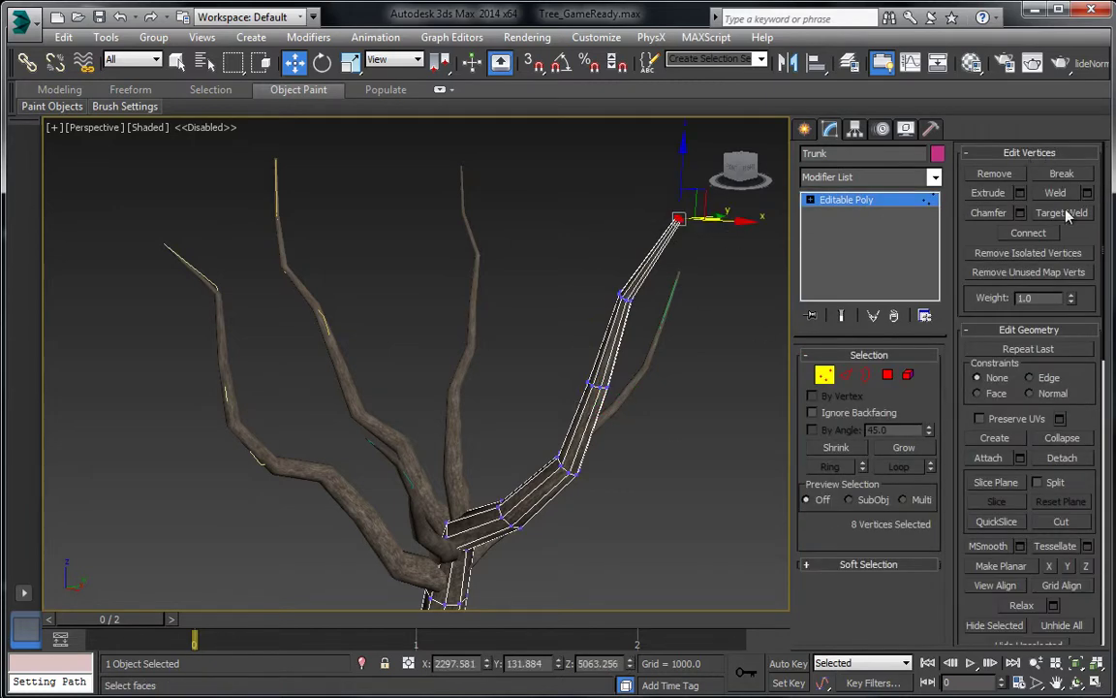
left_click(1062, 438)
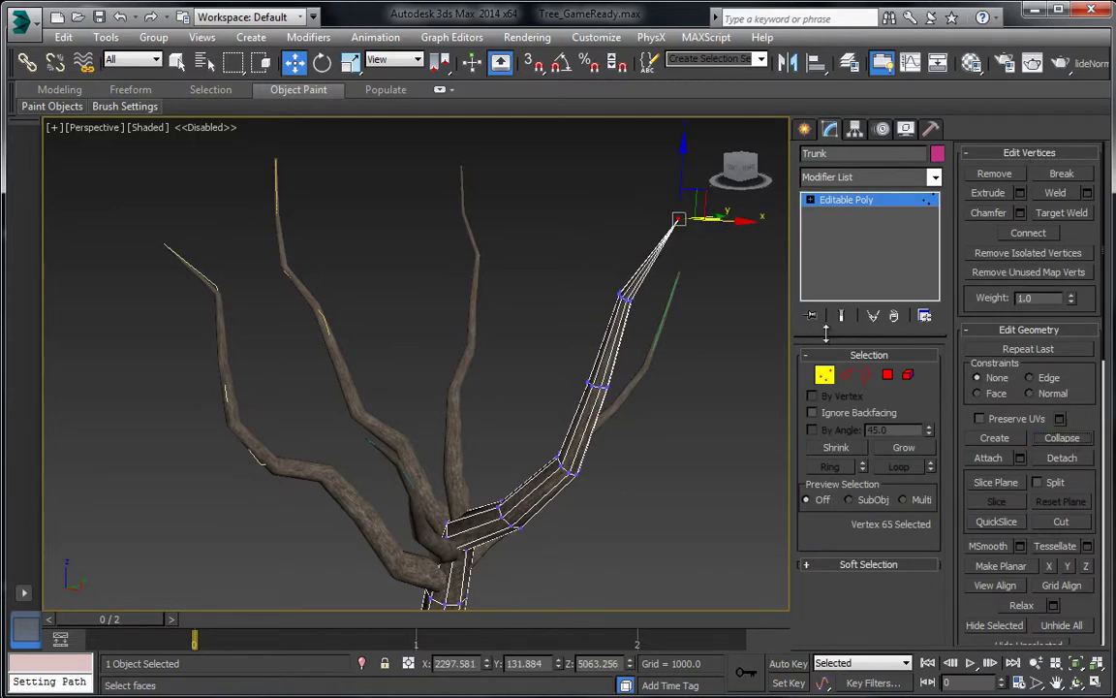
left_click(828, 201)
Step: Collapse the tip vertices of Branch002, the thin branch beside the trunk, into one point
left_click(664, 316)
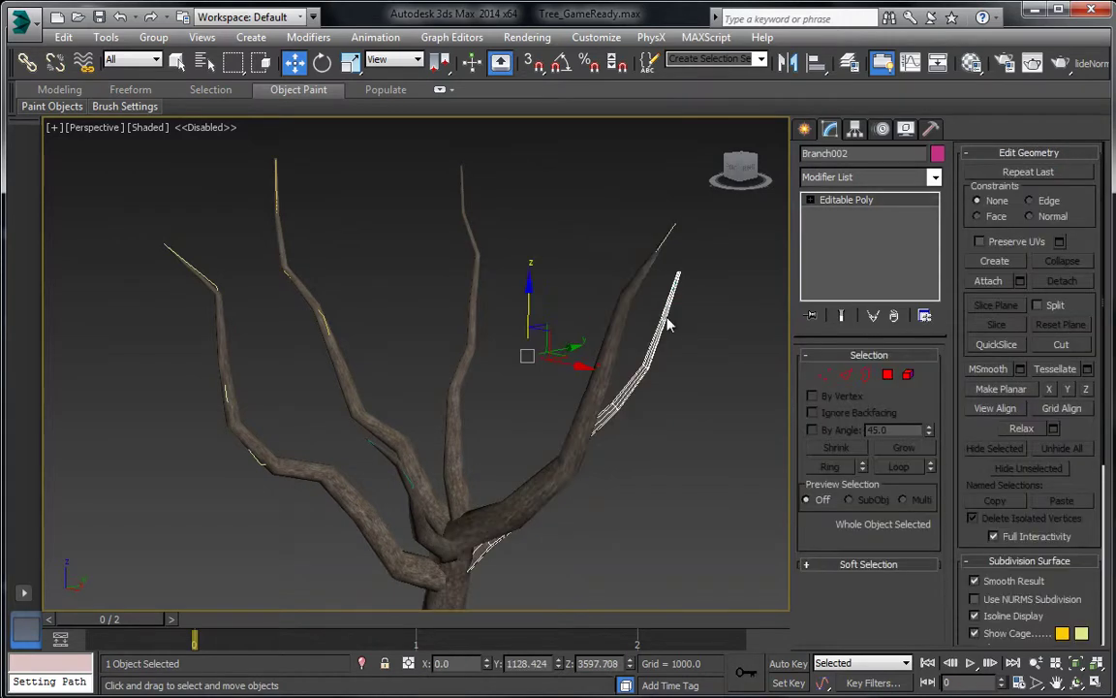
key("1")
left_click_drag(652, 254, 727, 295)
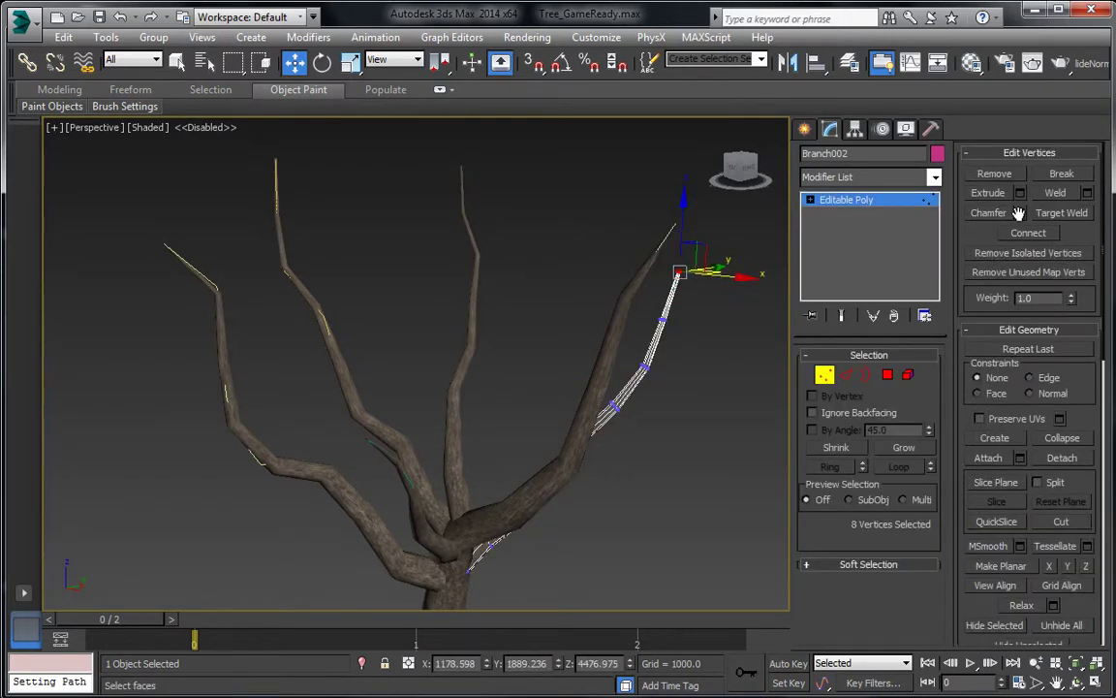
left_click(851, 201)
Step: Merge the end vertices of the middle upright branch, Branch004, into one with Collapse, and exit vertex level
left_click(475, 273)
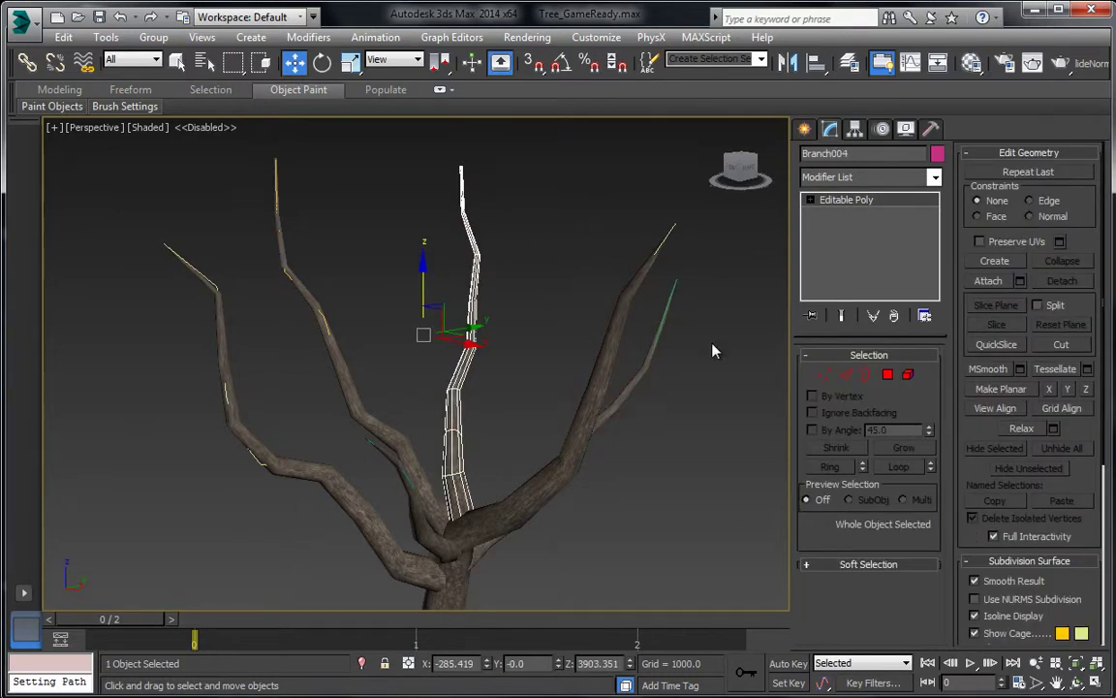
left_click(824, 374)
left_click_drag(507, 191, 507, 191)
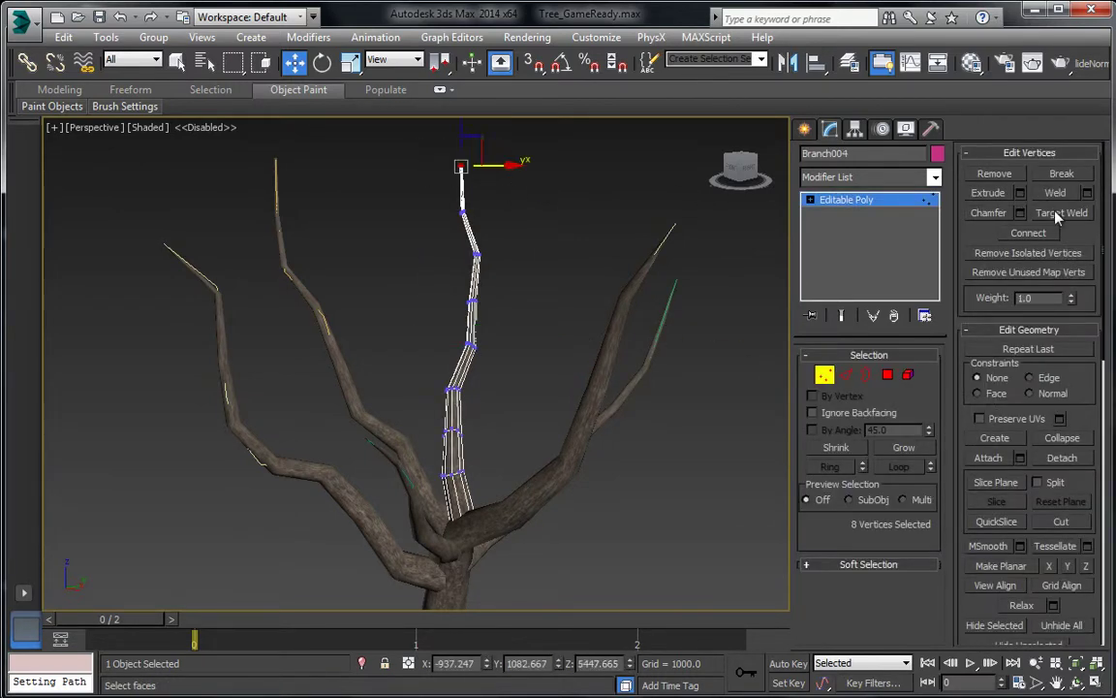
left_click(1062, 438)
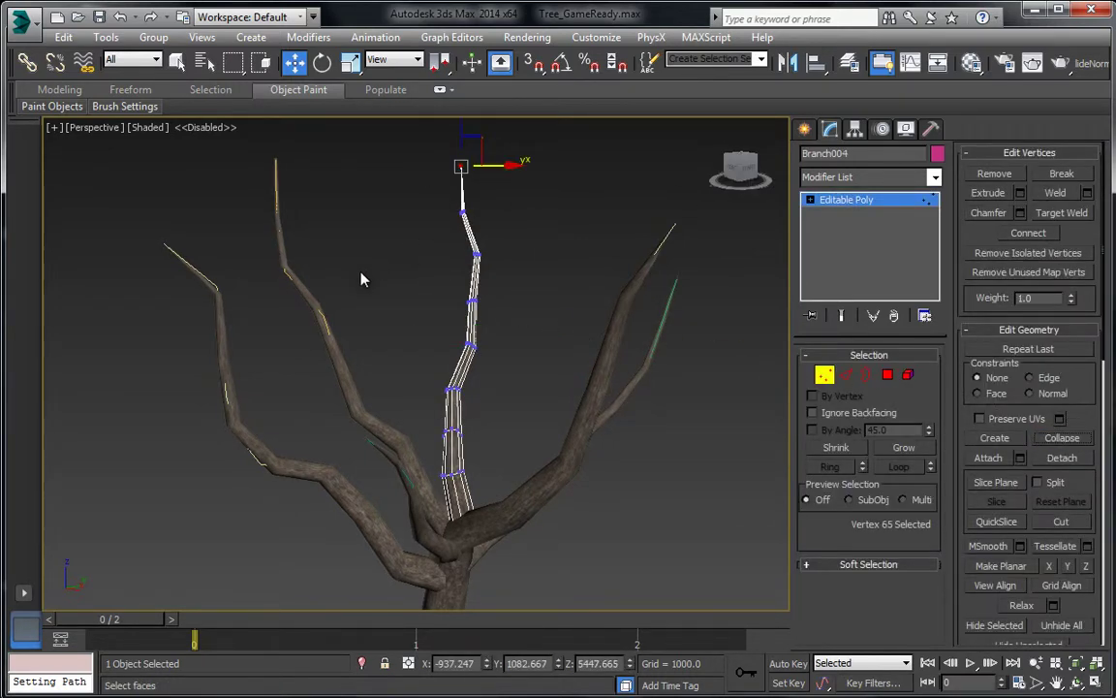
left_click(852, 199)
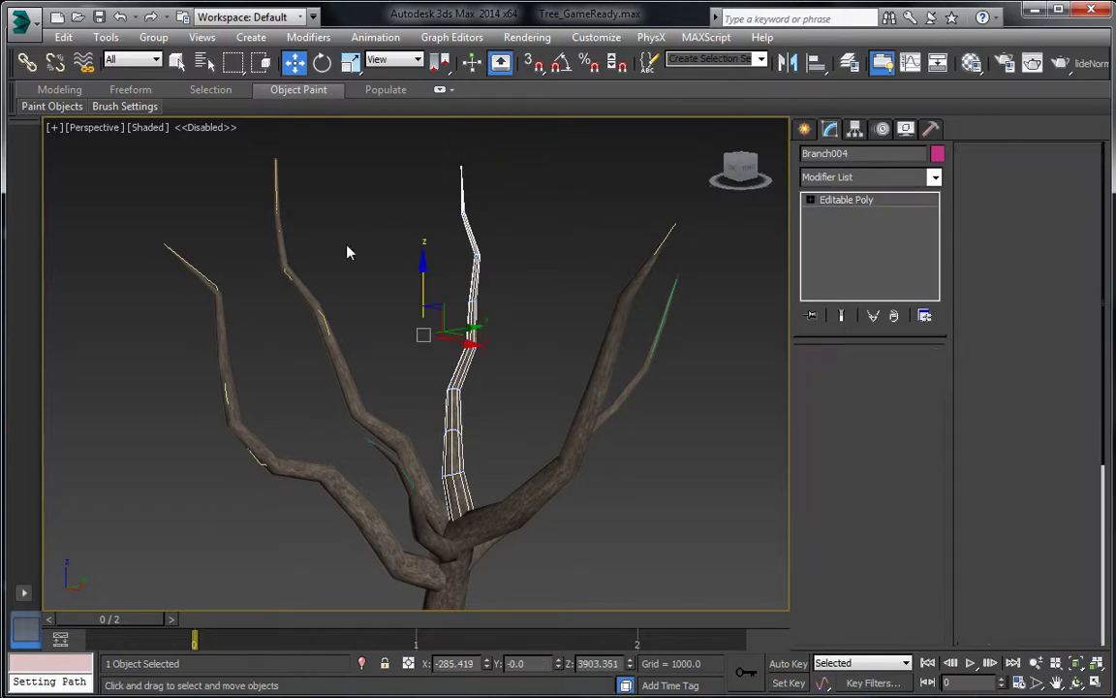
Step: Collapse the tip vertices of Branch001 into a single vertex and return to object level
left_click(276, 252)
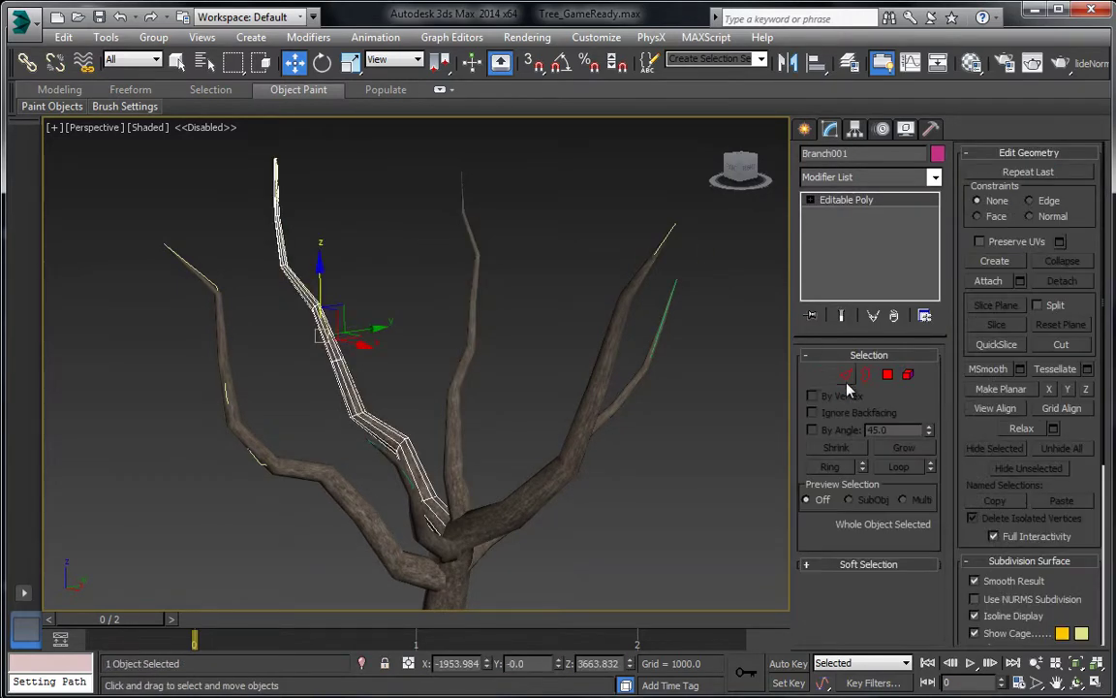
left_click(825, 376)
middle_click_drag(326, 200, 355, 249)
left_click_drag(377, 237, 377, 237)
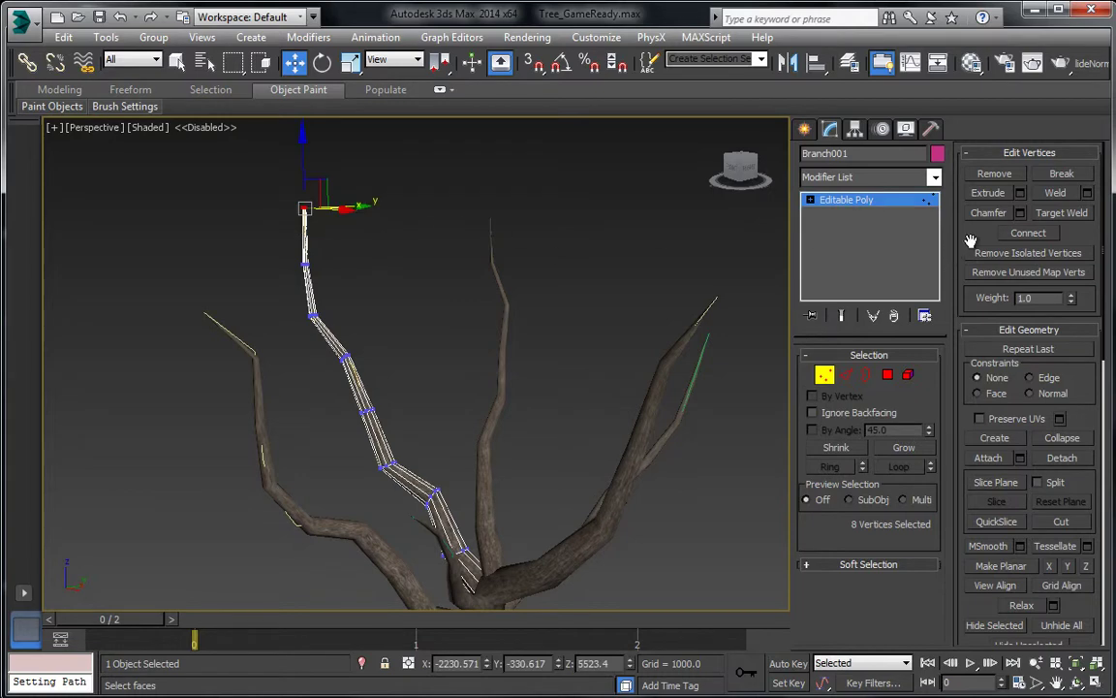
left_click(1084, 439)
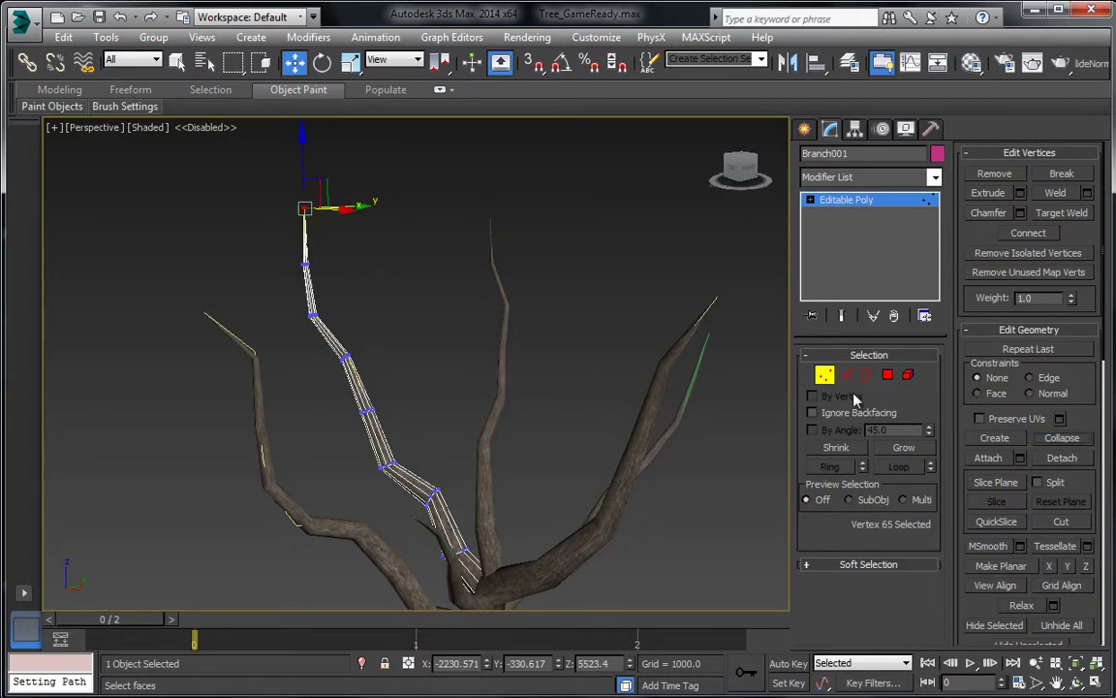
left_click(846, 197)
Step: Collapse the tip vertices of Branch003, the outermost curved branch, into a single vertex
left_click(256, 386)
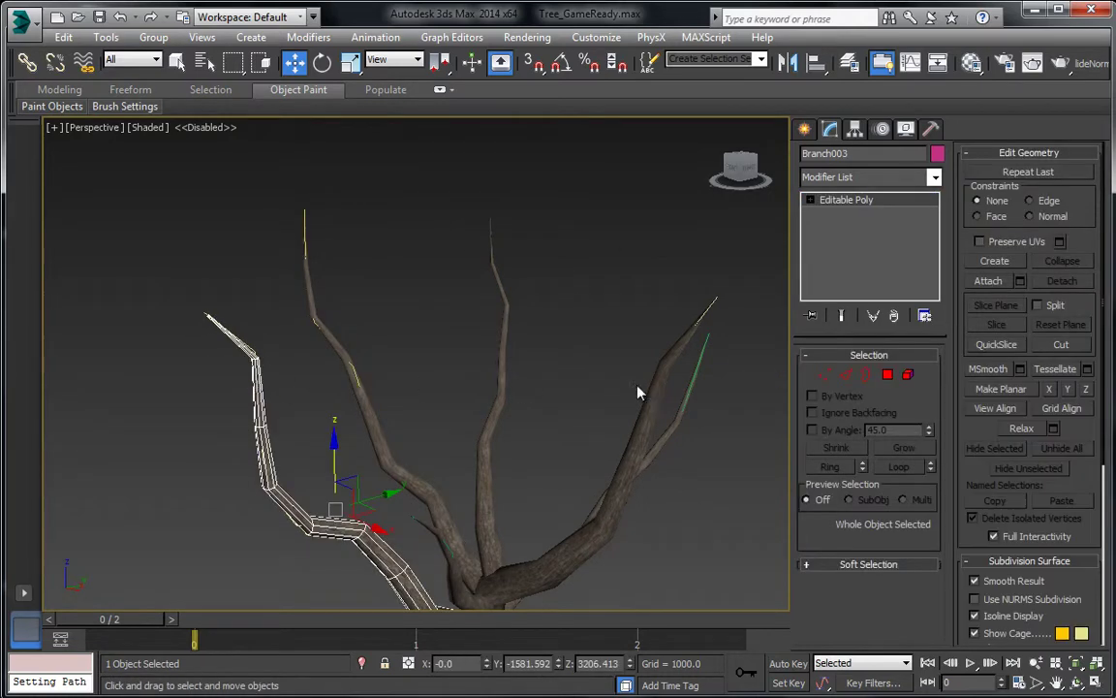
left_click(824, 375)
left_click_drag(151, 274, 208, 334)
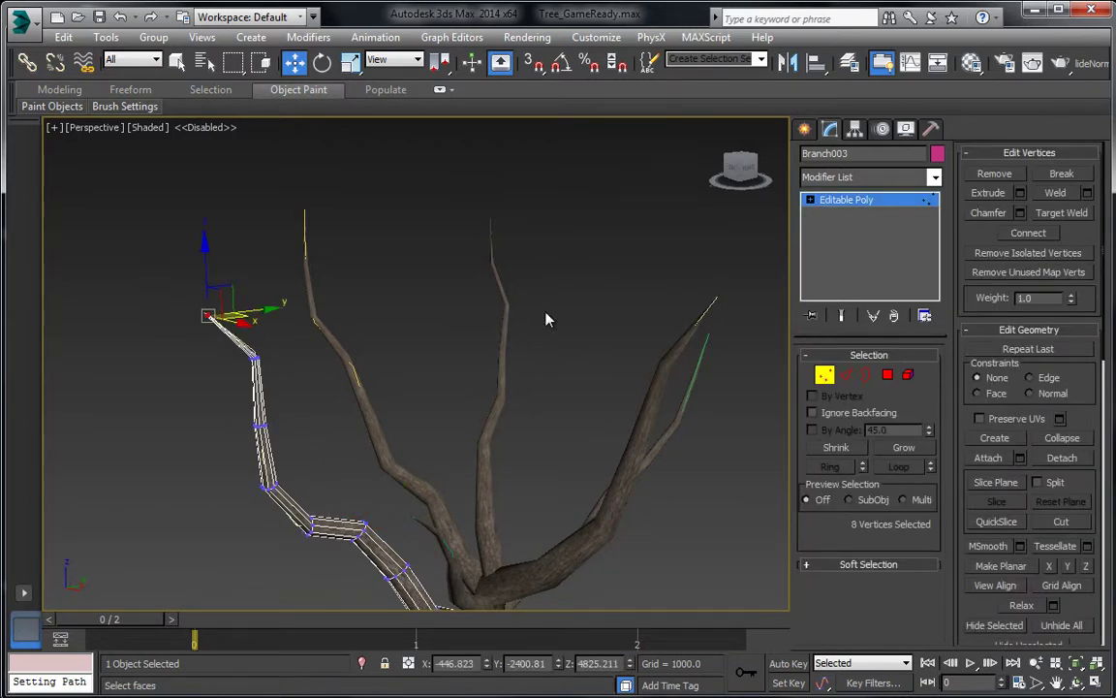
left_click(1061, 438)
Step: Delete the hidden cap polygon at the trunk end of Branch003 in wireframe display and leave polygon level
scroll(523, 219, "up", 5)
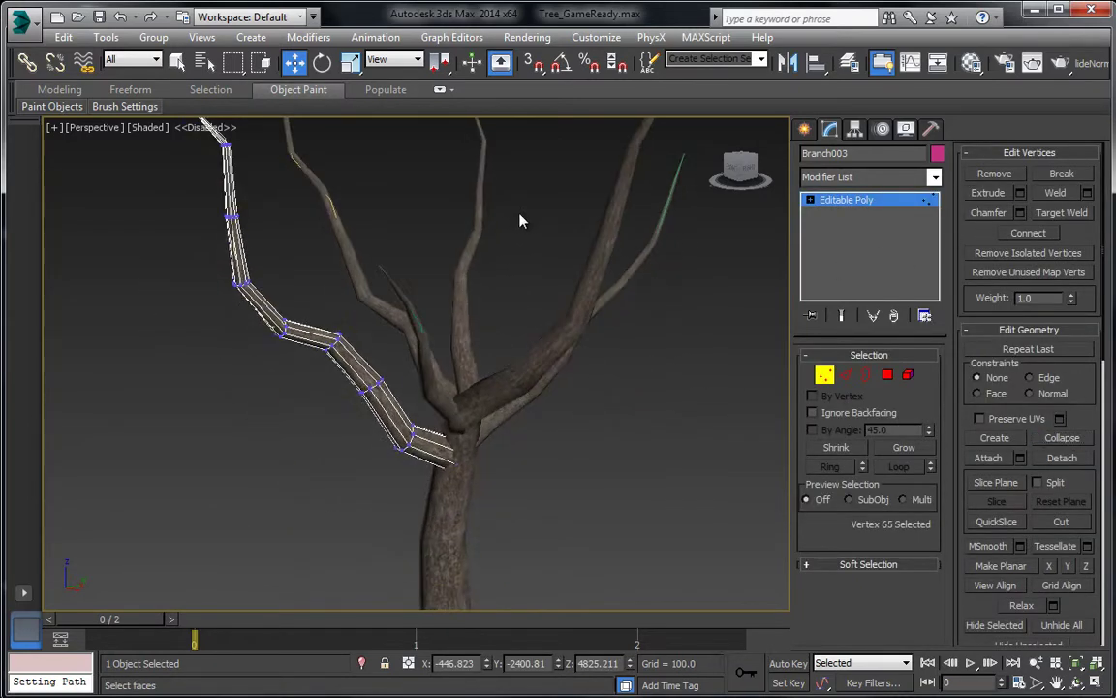
key("F3")
middle_click_drag(455, 390, 423, 299)
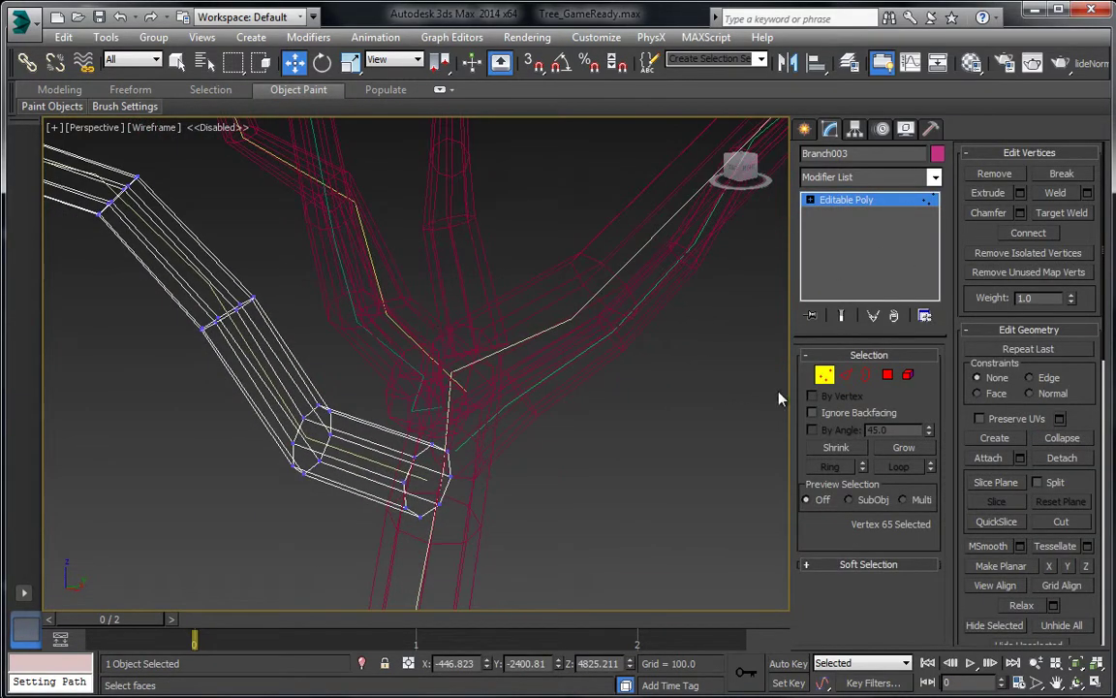
left_click(888, 374)
left_click_drag(387, 548, 392, 538)
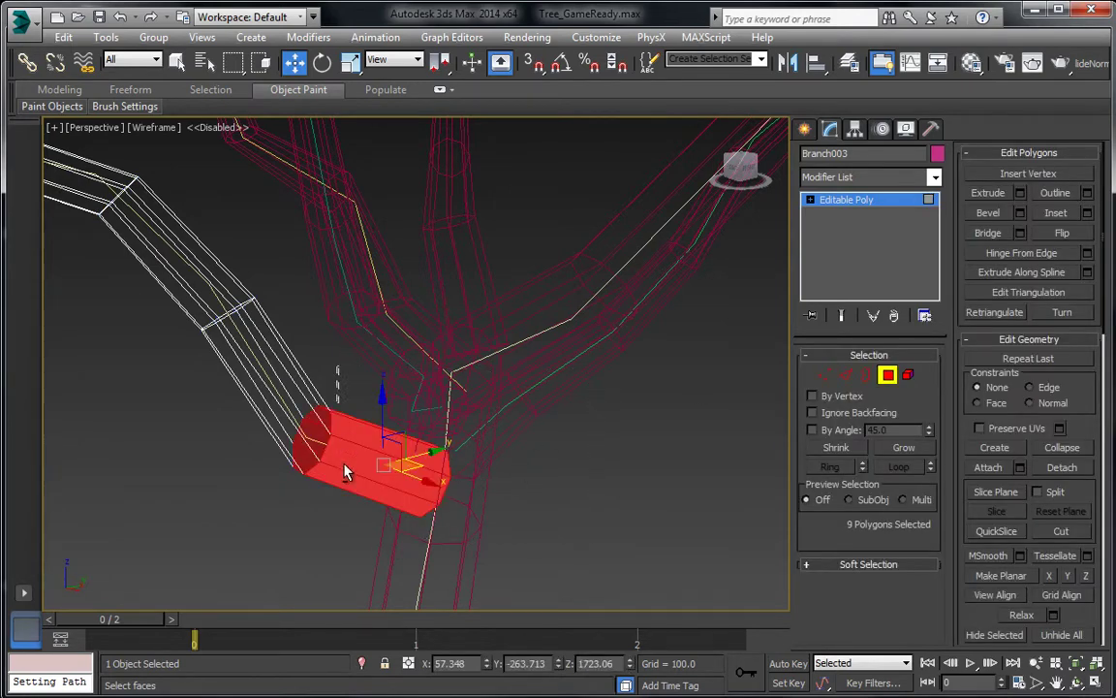
key("Delete")
left_click(822, 201)
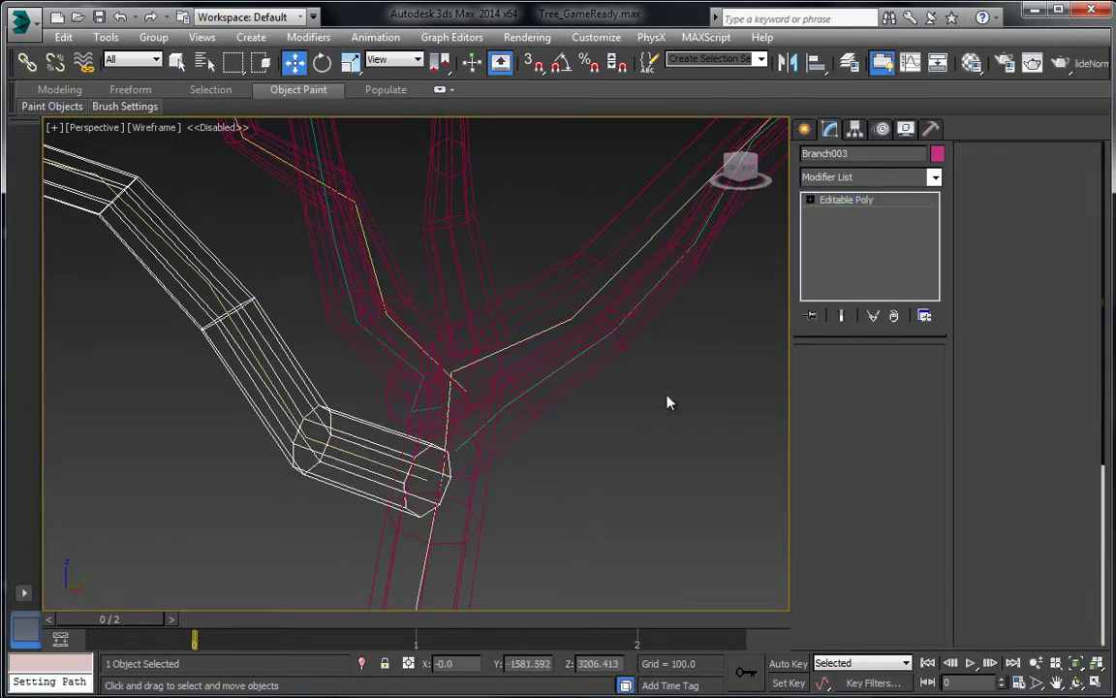
Step: Collapse the modifier stack of Branch005, the short branch at the fork, up to and including its Path Deform Binding
left_click(667, 397)
key("F3")
left_click(378, 325)
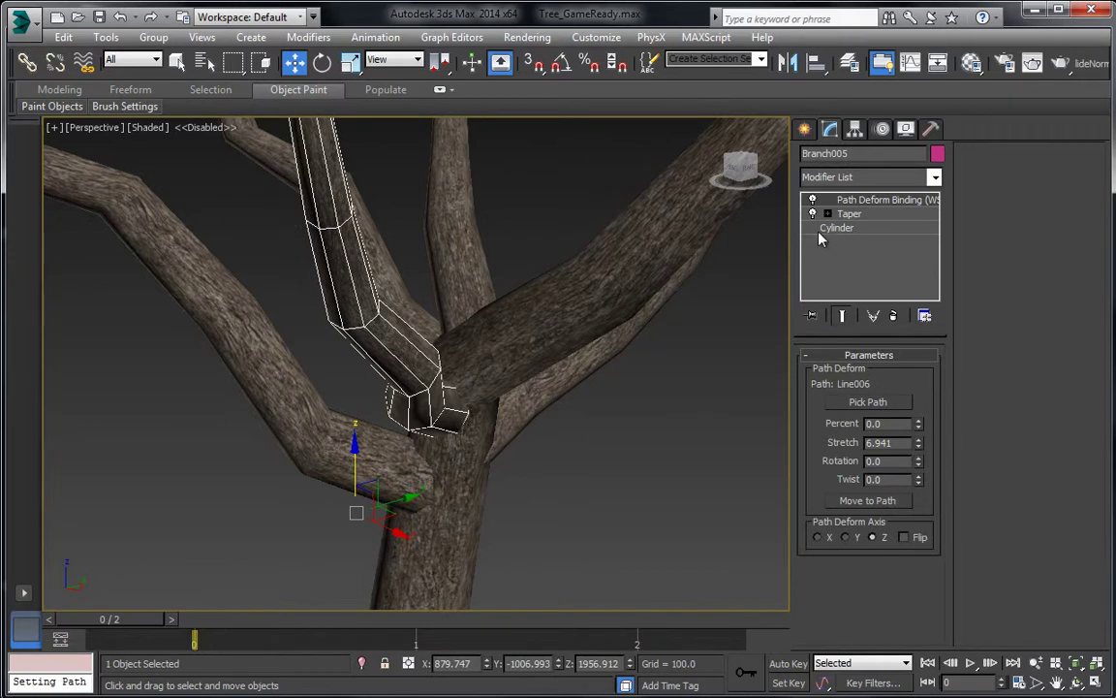
right_click(342, 241)
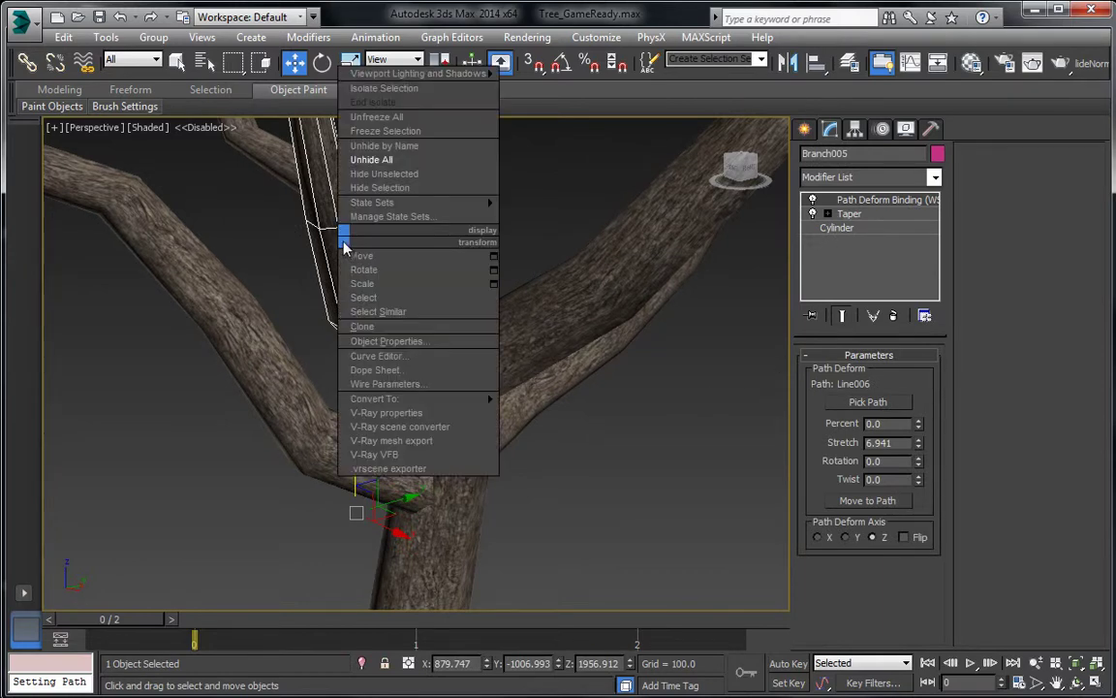
right_click(853, 201)
left_click(841, 352)
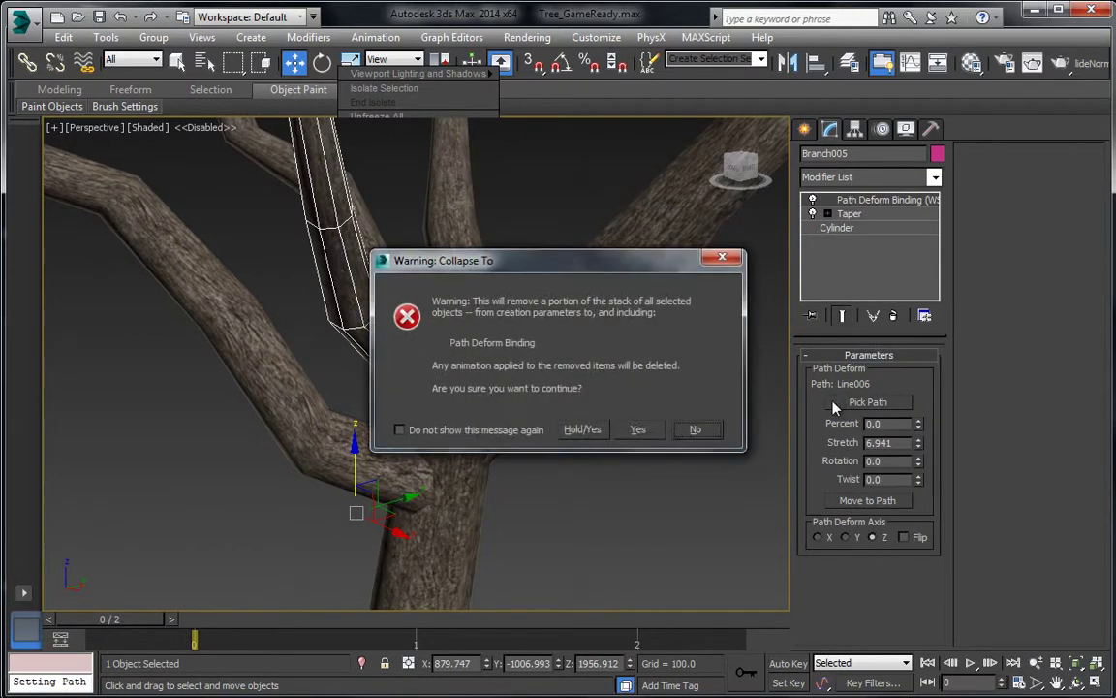
left_click(652, 432)
scroll(471, 322, "down", 5)
middle_click_drag(349, 254, 420, 306)
left_click(825, 380)
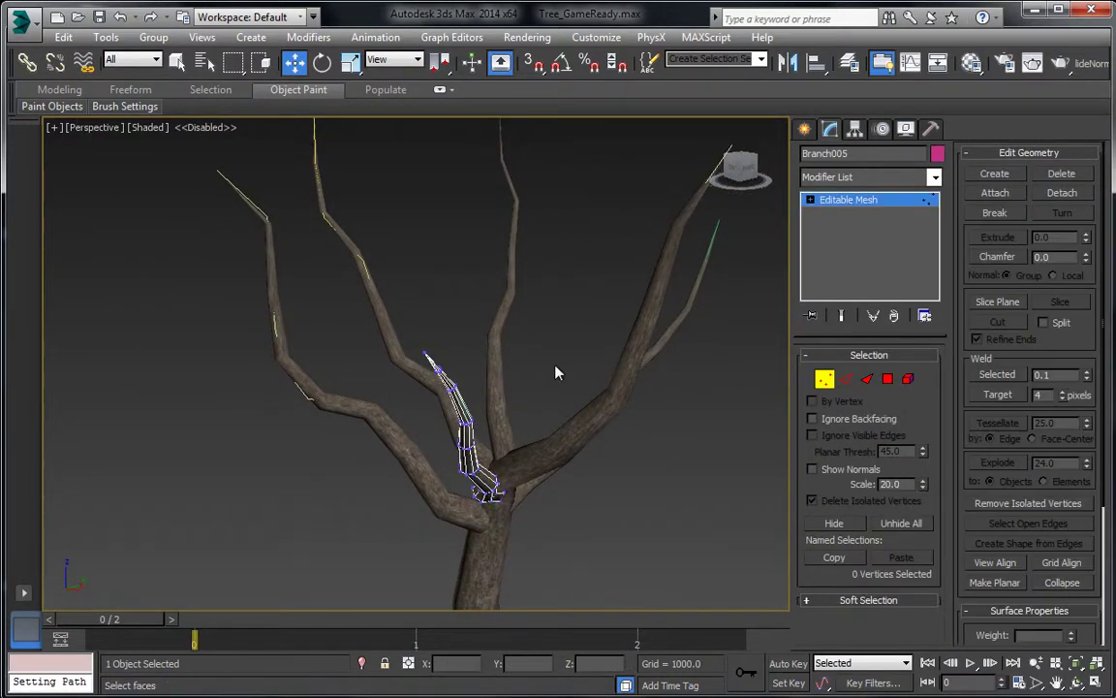
left_click(839, 201)
scroll(403, 266, "up", 3)
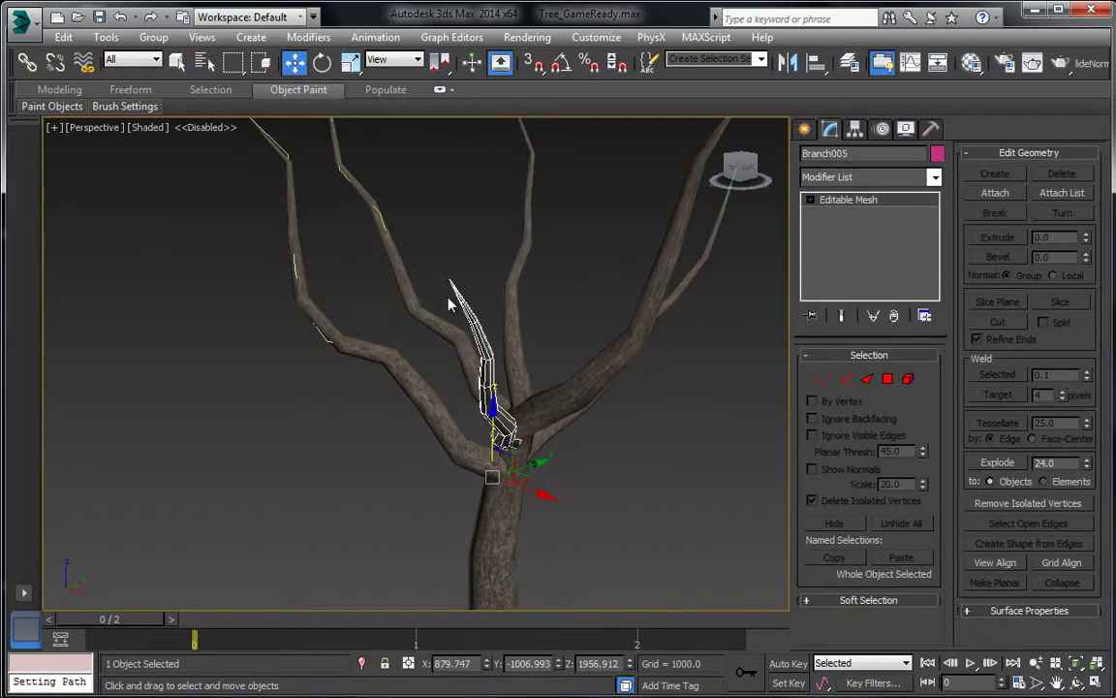
Step: Unhide all hidden objects in the scene
right_click(445, 210)
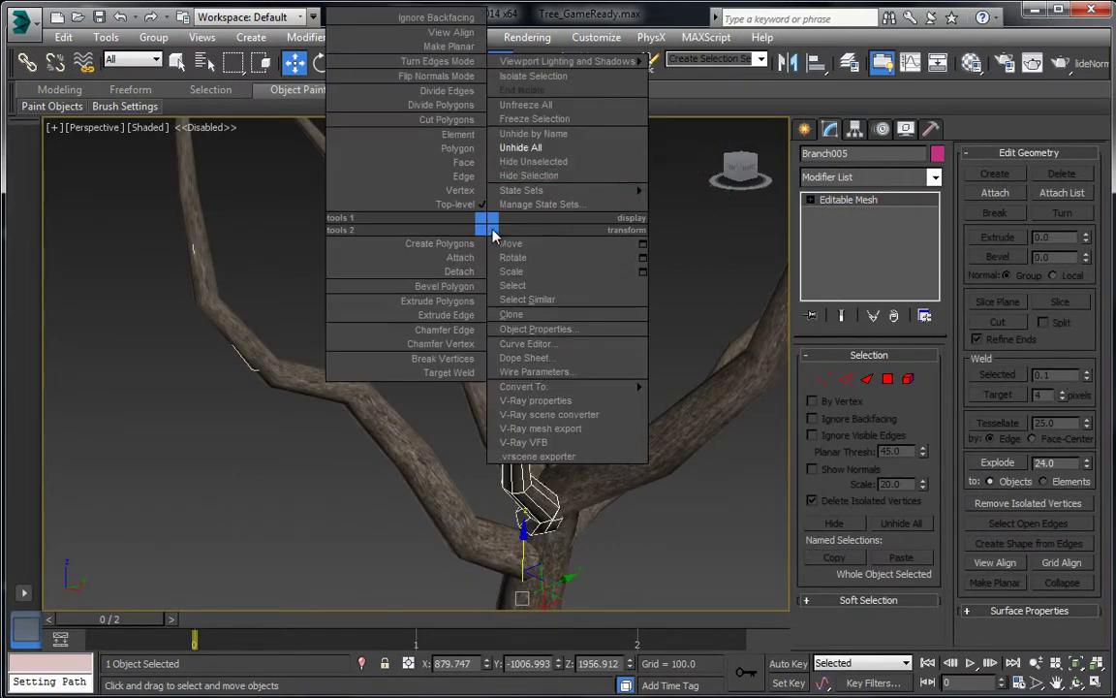
left_click(542, 148)
middle_click_drag(508, 210, 498, 321)
scroll(485, 322, "down", 5)
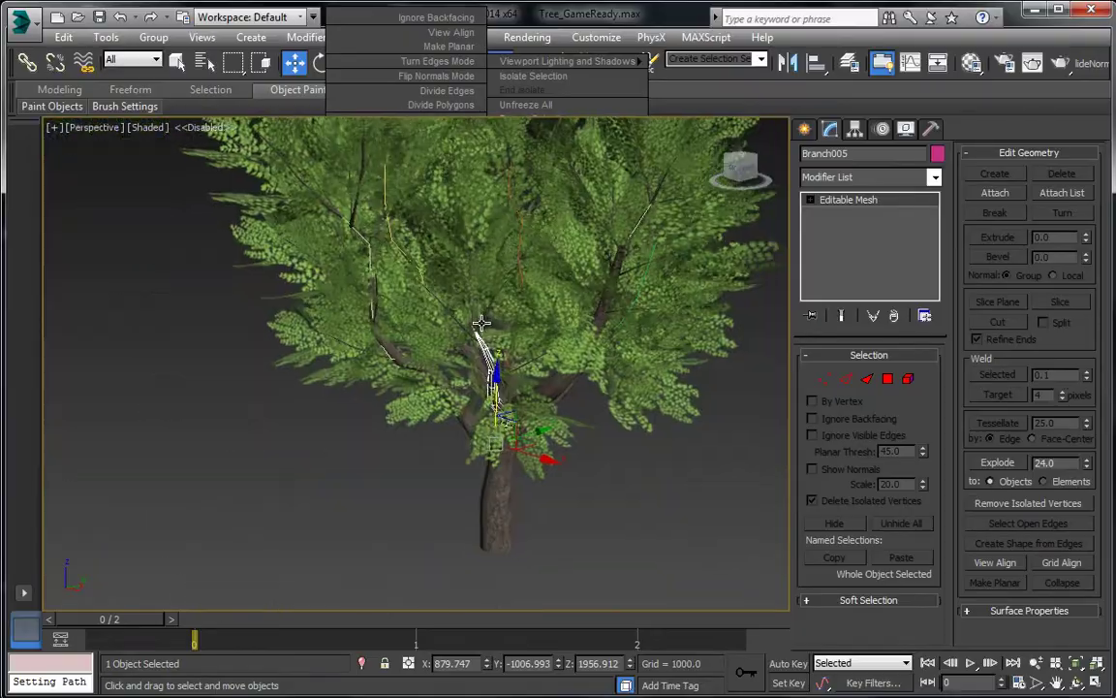
Step: Convert Branch005 from Editable Mesh to Editable Poly, with the viewport in wireframe display
key("ctrl+r")
left_click_drag(482, 344, 375, 395)
left_click_drag(372, 382, 259, 417)
scroll(339, 385, "up", 5)
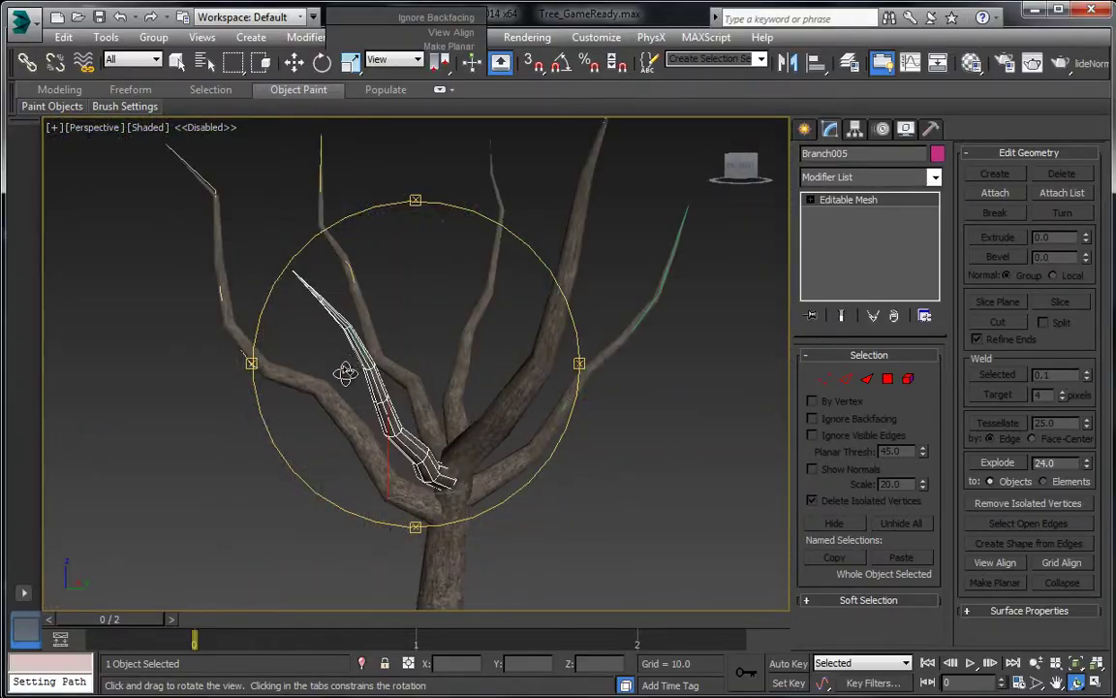
middle_click_drag(405, 413, 458, 380)
left_click_drag(458, 381, 515, 409)
scroll(542, 423, "up", 3)
middle_click_drag(542, 422, 429, 369)
key("F3")
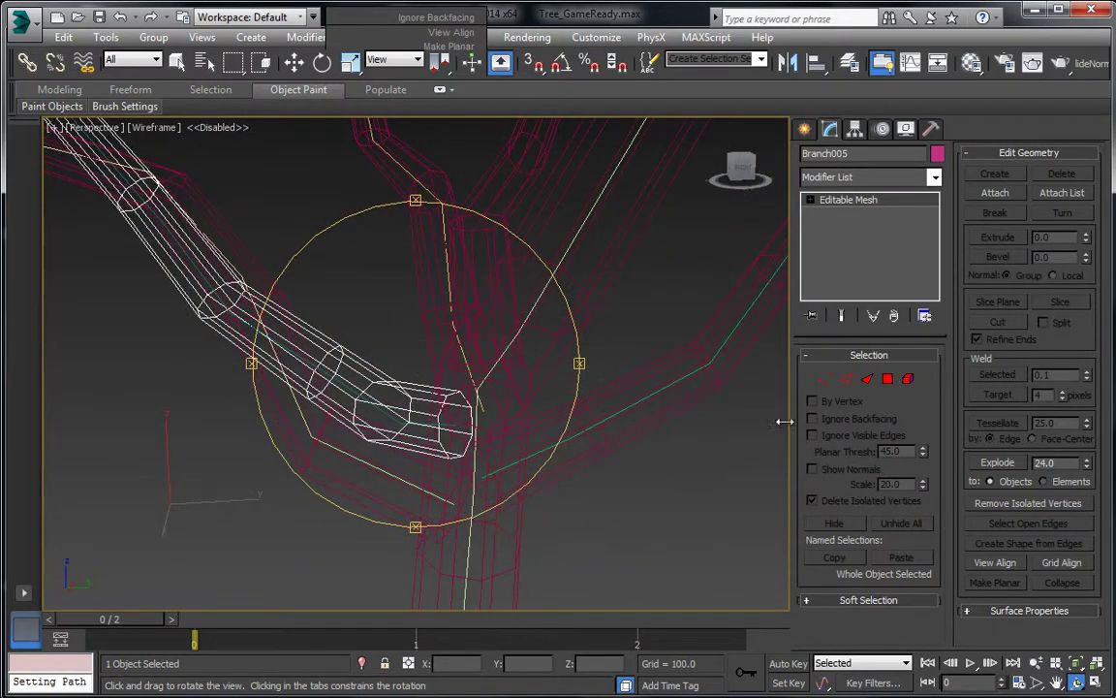
right_click(324, 388)
right_click(332, 381)
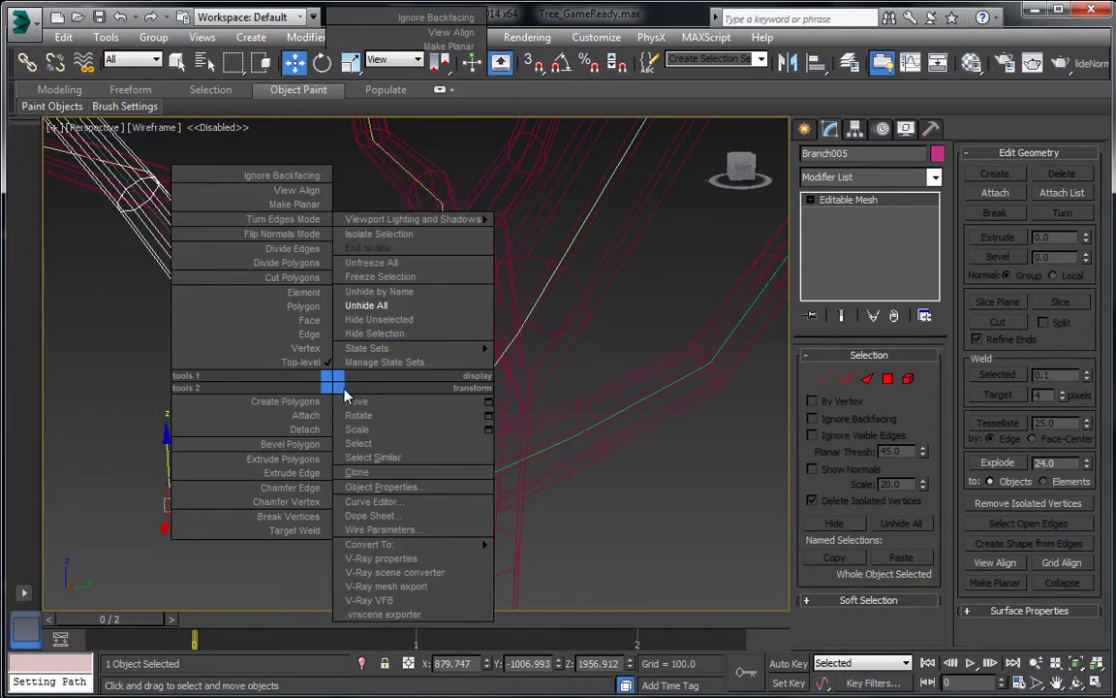
mouse_move(462, 547)
left_click(523, 556)
left_click(472, 503)
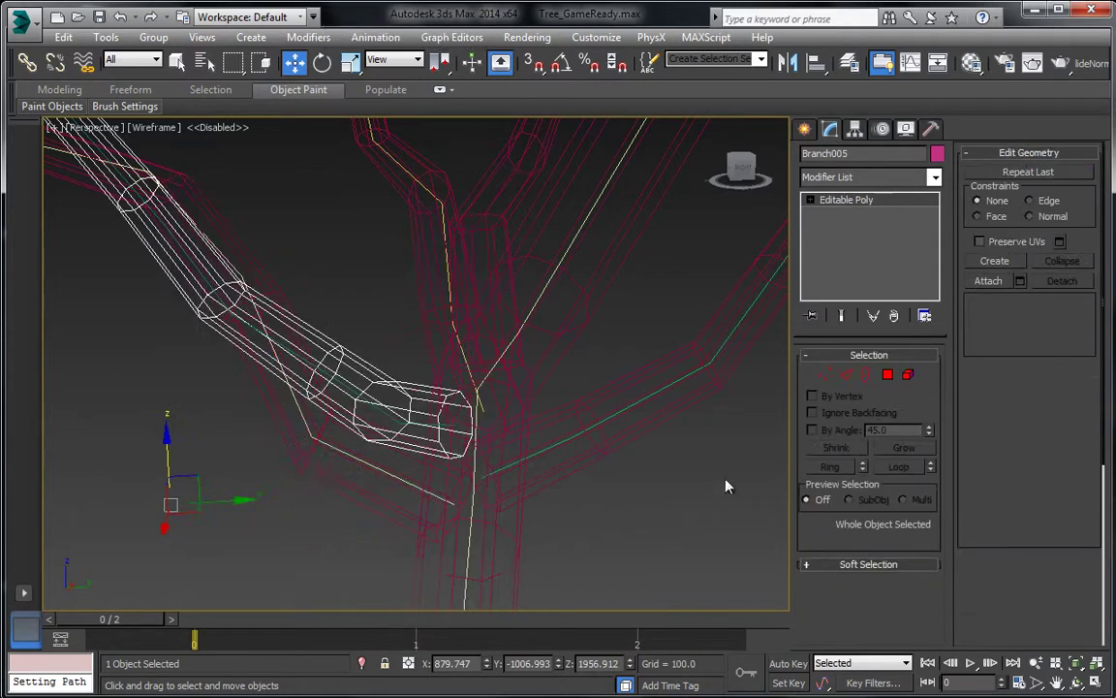
Step: Delete the cap polygon at the trunk end of Branch005 and return to object level
left_click(887, 375)
left_click_drag(421, 502, 415, 478)
middle_click_drag(413, 468, 398, 468)
key("Delete")
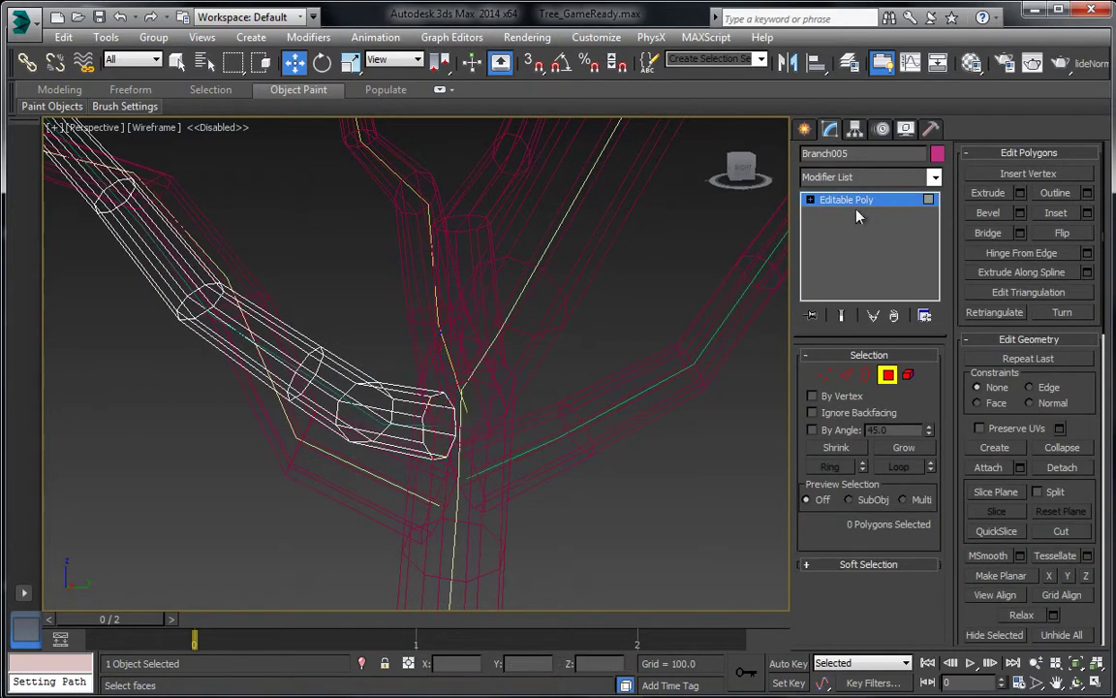
left_click(850, 201)
Step: Attach the trunk and the four remaining branches to Branch005 in shaded display
key("F3")
scroll(501, 344, "down", 3)
middle_click_drag(501, 344, 509, 425)
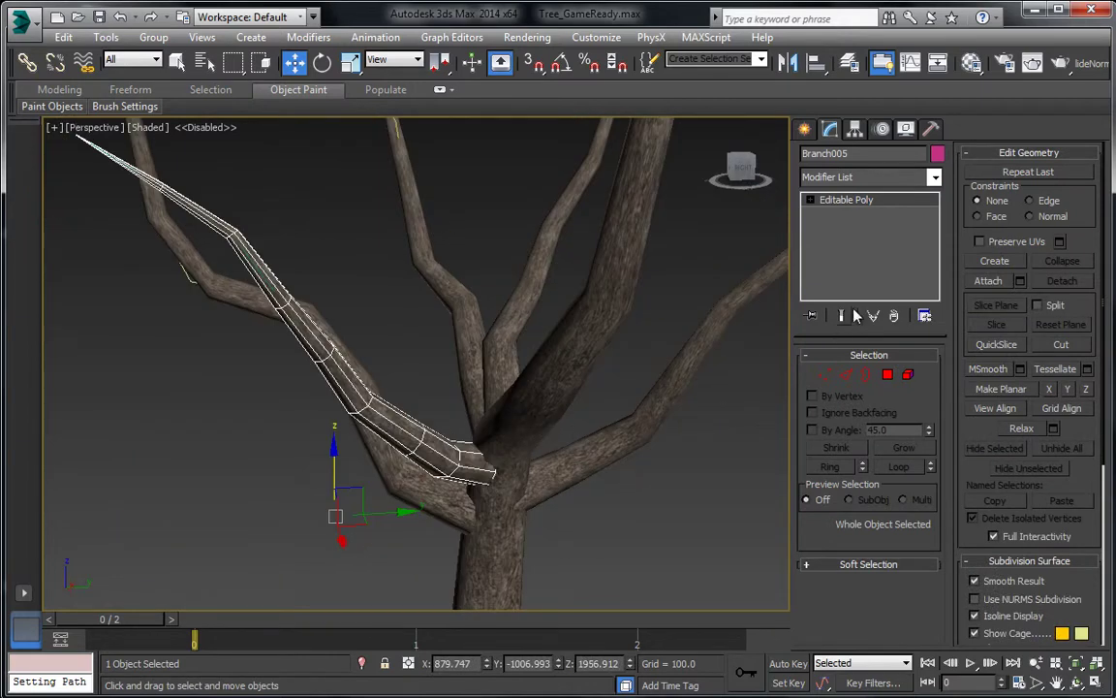
left_click(987, 281)
left_click(523, 411)
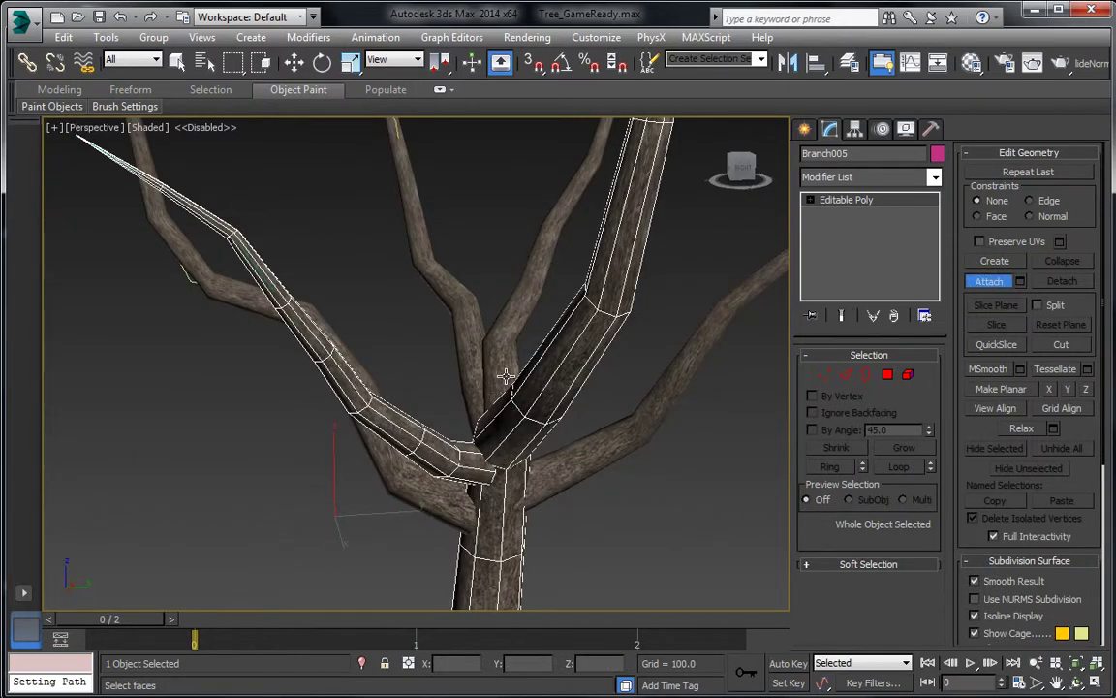
left_click(506, 376)
left_click(483, 371)
left_click(425, 489)
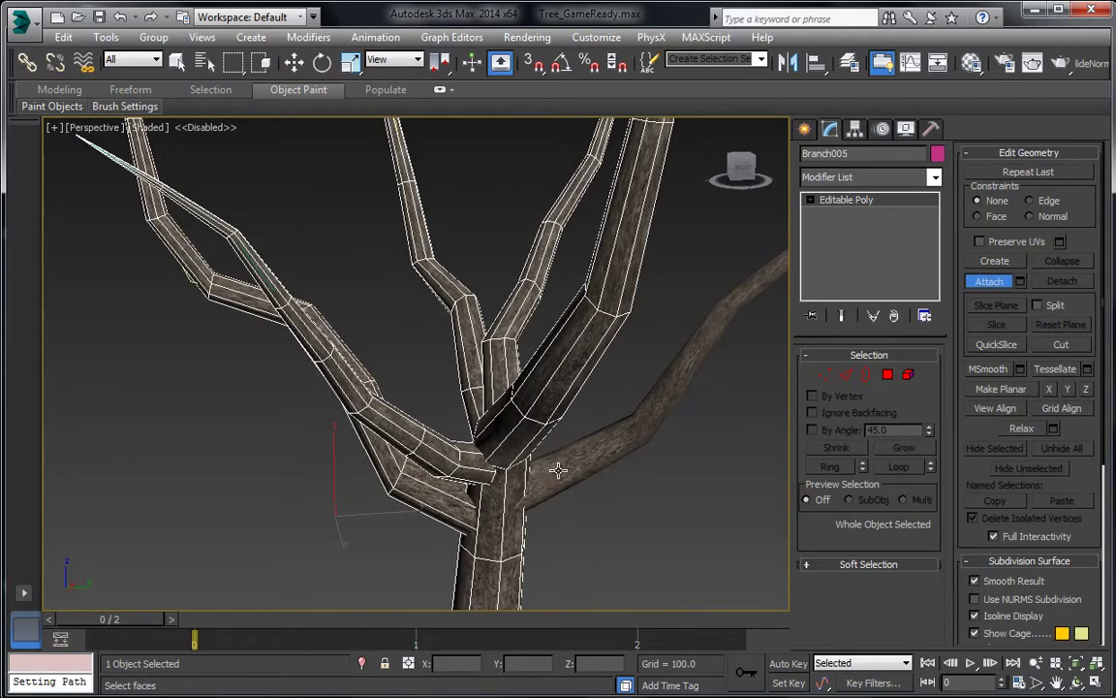
left_click(553, 466)
Step: Select only the cap polygon at the bottom of the trunk, working in wireframe display
left_click(823, 376)
middle_click_drag(508, 494, 503, 422)
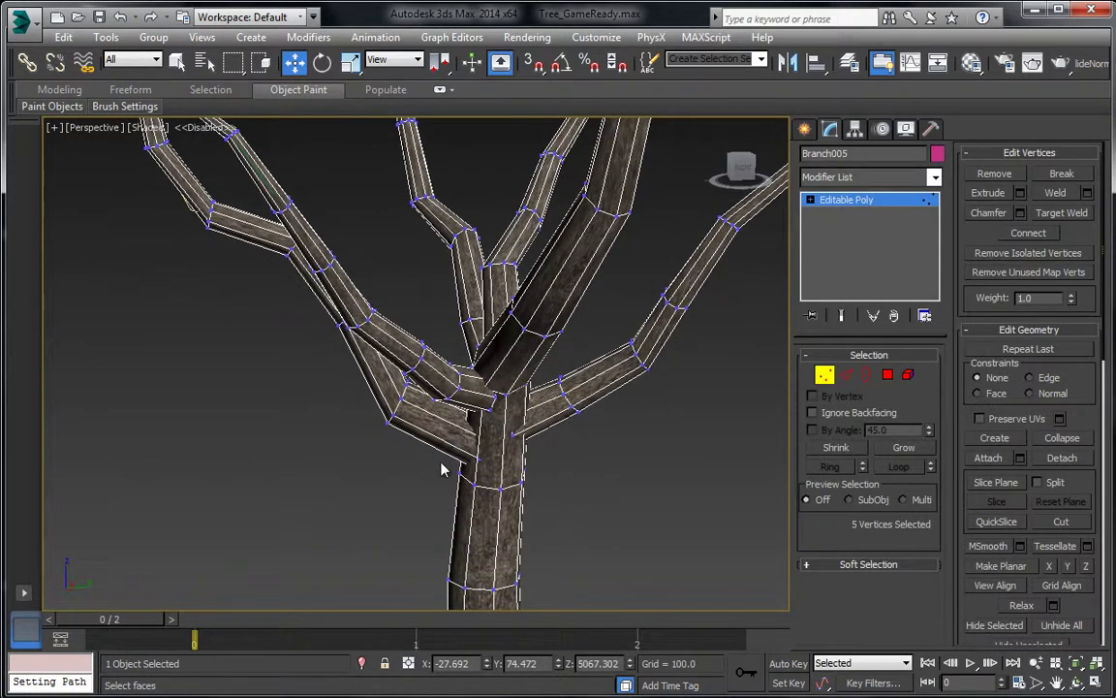
key("F3")
middle_click_drag(442, 510, 399, 467)
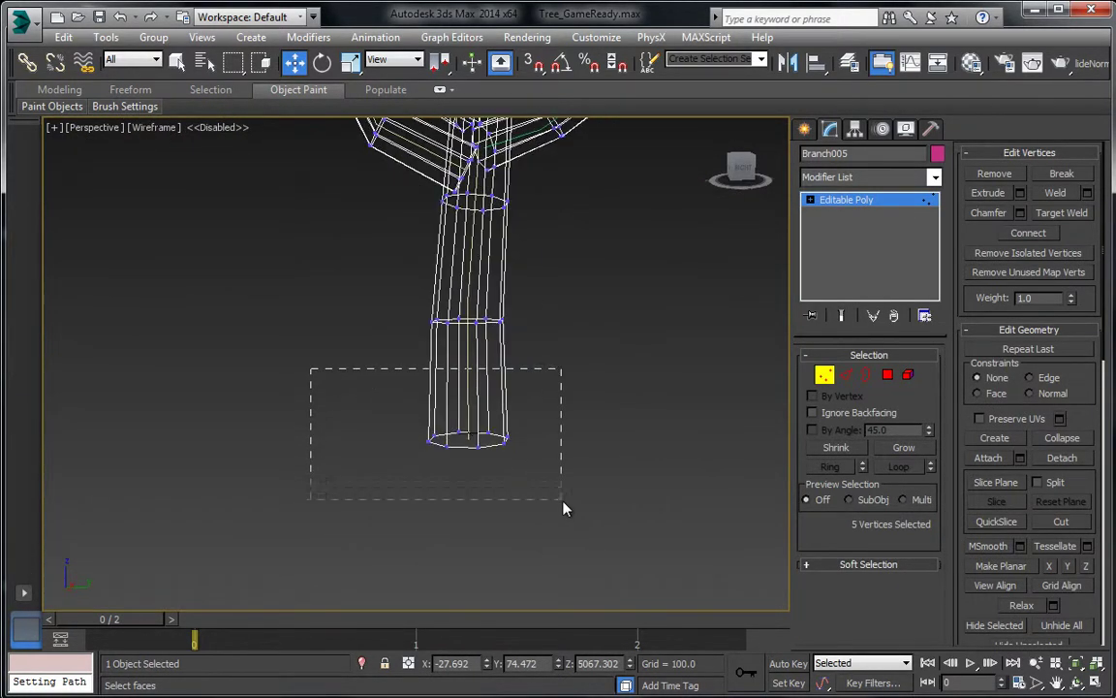
left_click(888, 375, "ctrl")
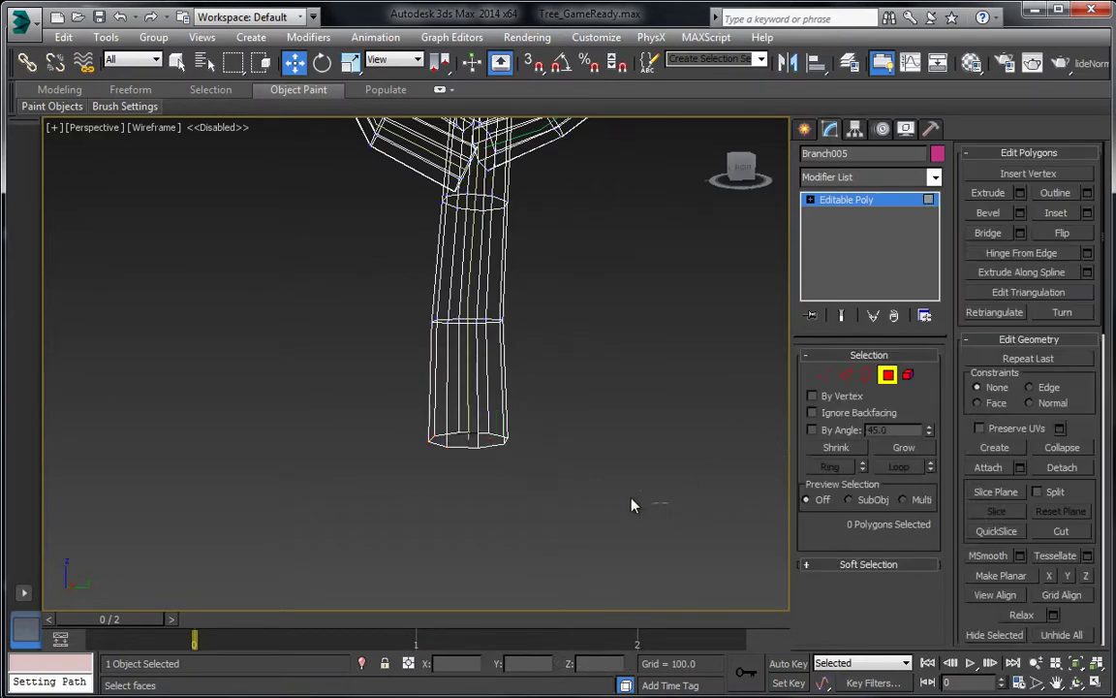
left_click_drag(572, 393, 572, 386, "alt")
middle_click_drag(553, 361, 556, 520)
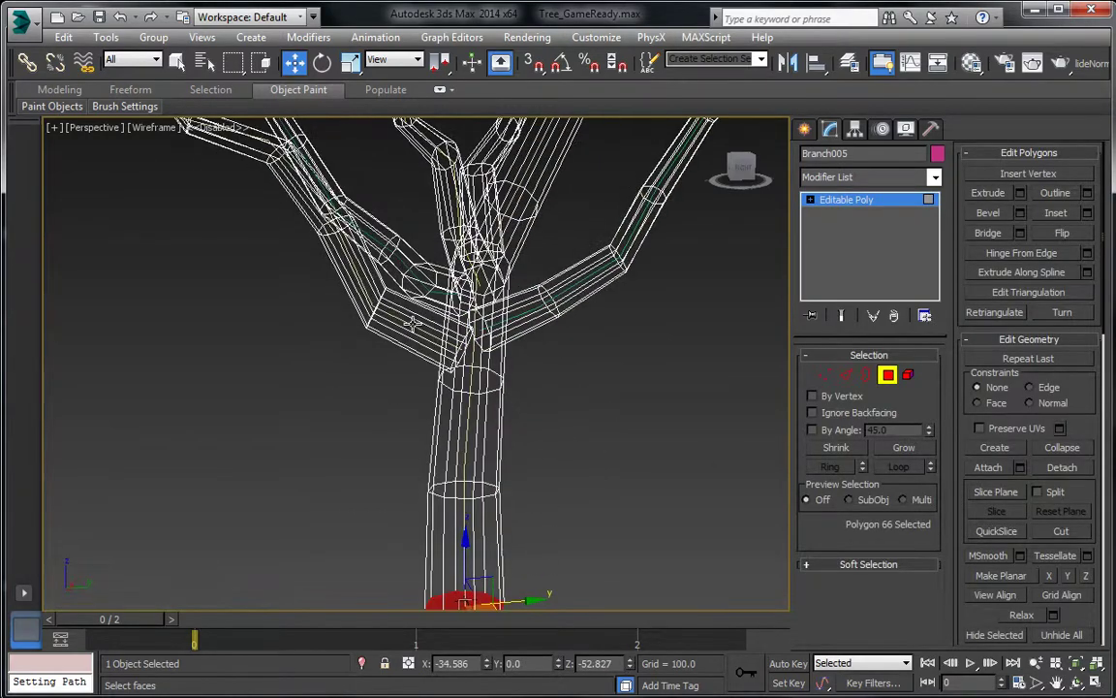
Step: Try to select a hidden cap polygon inside the fork where the upper branches meet the trunk
left_click(415, 328)
middle_click_drag(415, 328, 409, 438)
scroll(418, 448, "up", 3)
scroll(488, 450, "up", 2)
mouse_move(488, 451)
middle_mouse_down()
mouse_move(485, 354)
mouse_move(489, 419)
middle_mouse_up()
scroll(455, 365, "up", 3)
middle_click_drag(461, 364, 474, 401)
left_click(498, 422)
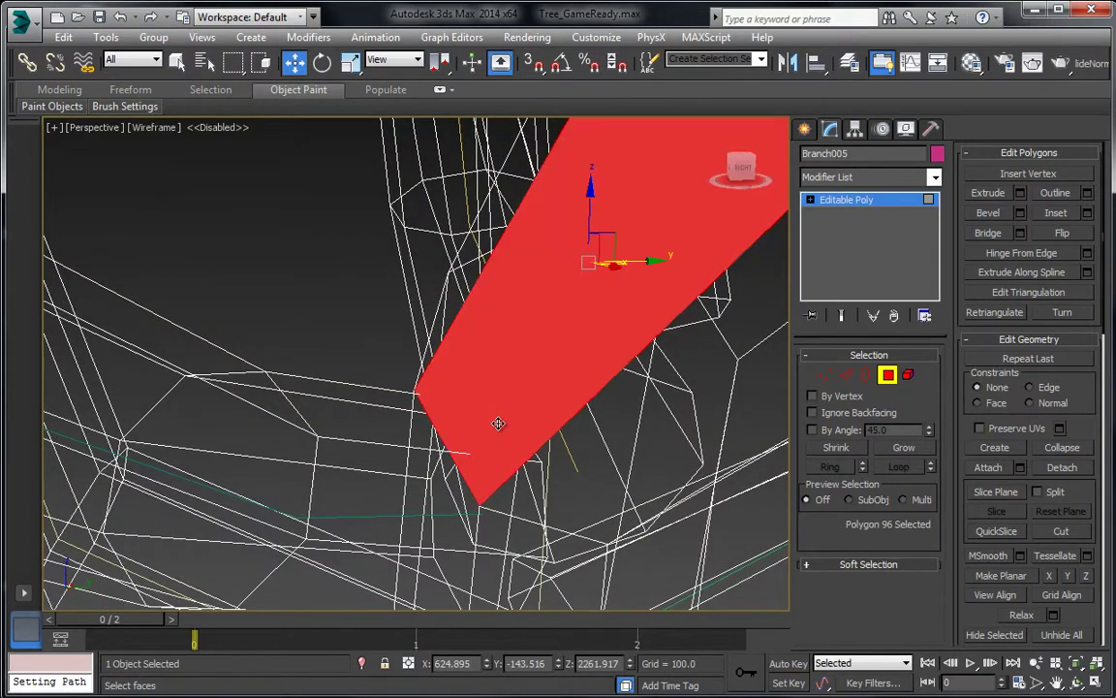
left_click(498, 424)
middle_click_drag(620, 447, 559, 356)
middle_click_drag(472, 465, 489, 315)
Step: Try to pick the end cap polygons of the two lower side branches inside the trunk
left_click(530, 315)
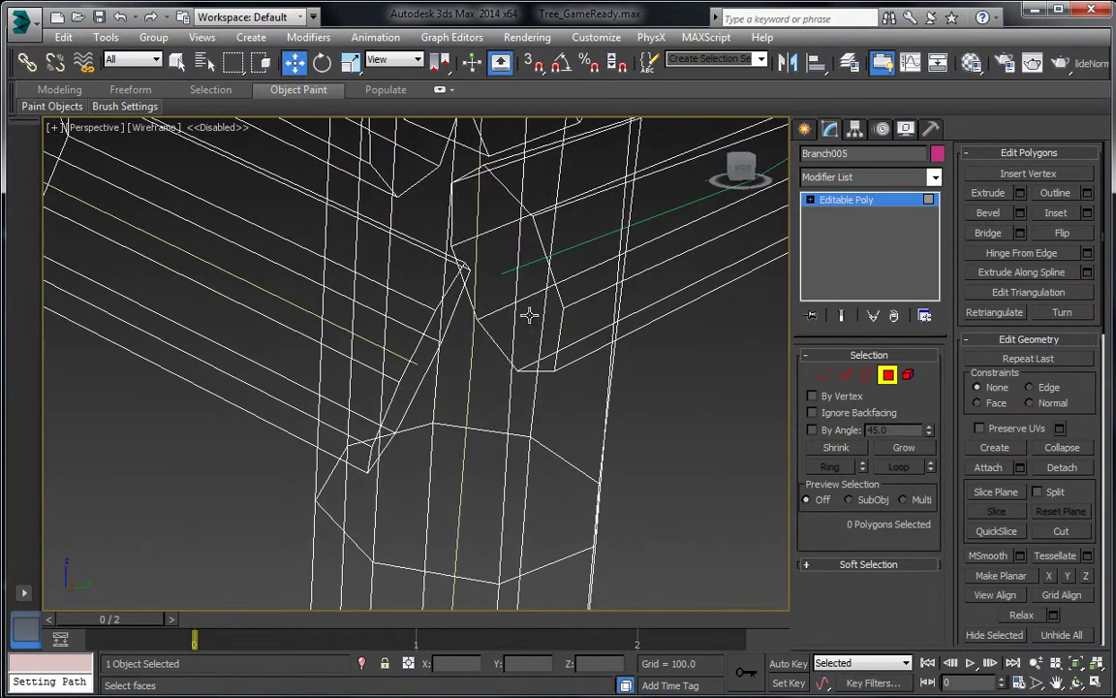
left_click(530, 315)
left_click(530, 314)
left_click(379, 392)
left_click(407, 380)
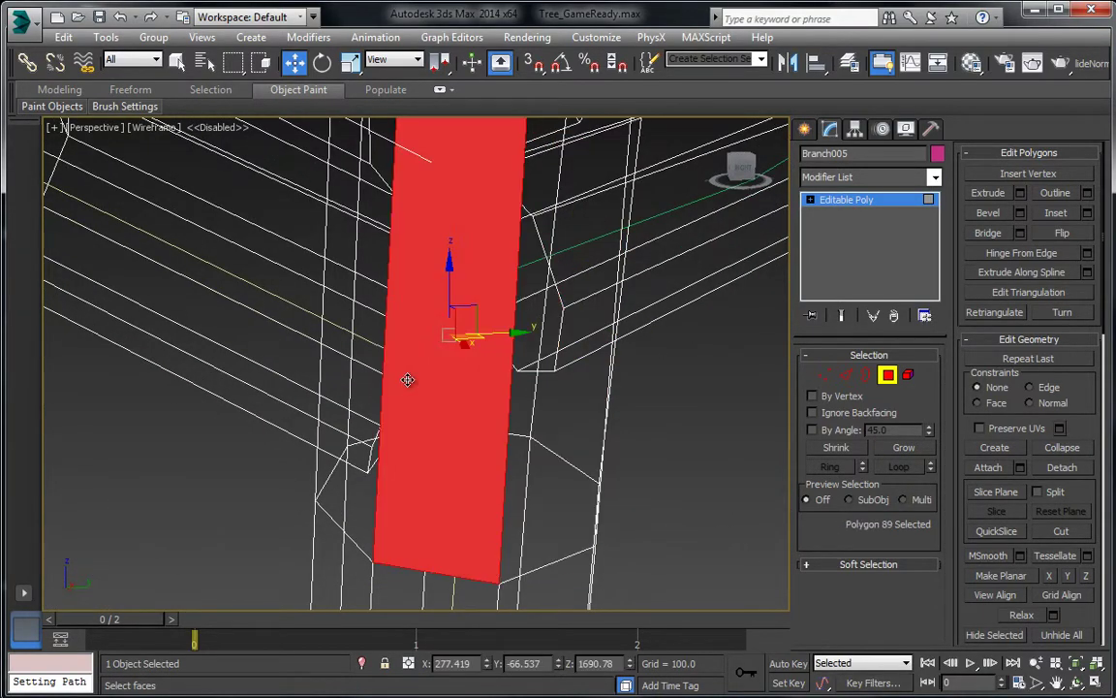
left_click(407, 380)
Step: Select a side polygon at the base of a branch in the fork and grow the selection toward its hidden cap
middle_click_drag(415, 333, 430, 391)
scroll(430, 391, "down", 4)
key("ctrl+r")
left_click_drag(395, 327, 442, 357)
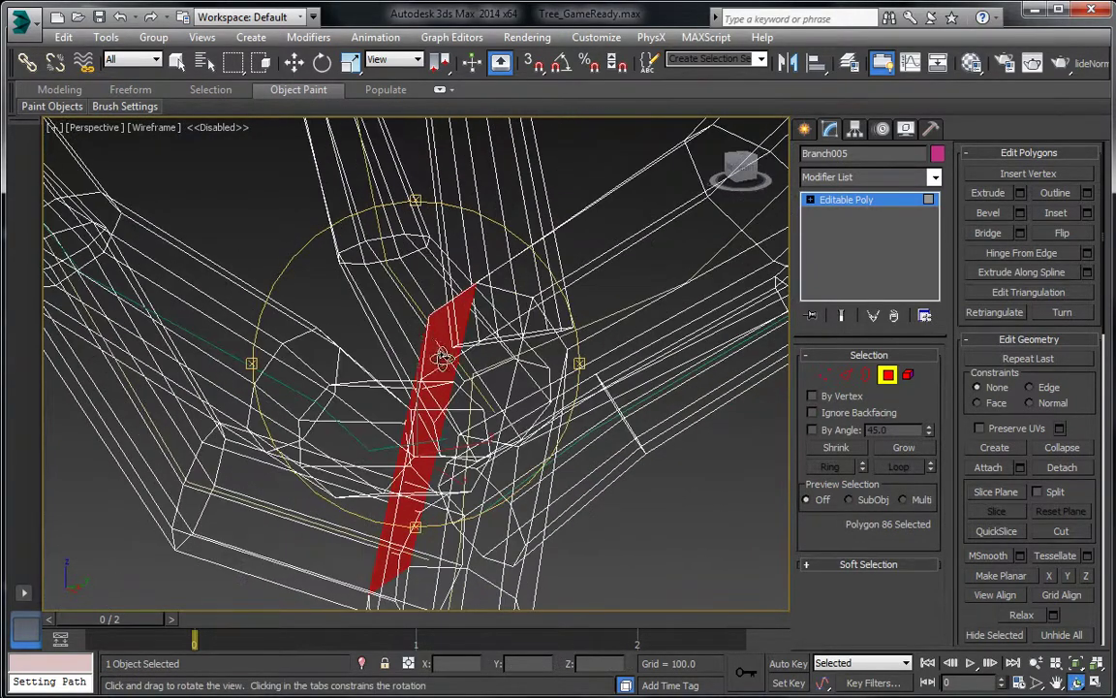
key("ctrl+a")
mouse_move(427, 392)
middle_mouse_down("alt")
mouse_move(451, 406)
mouse_move(391, 369)
mouse_move(274, 198)
mouse_move(334, 335)
middle_mouse_up("alt")
left_click(290, 65)
left_click(304, 234)
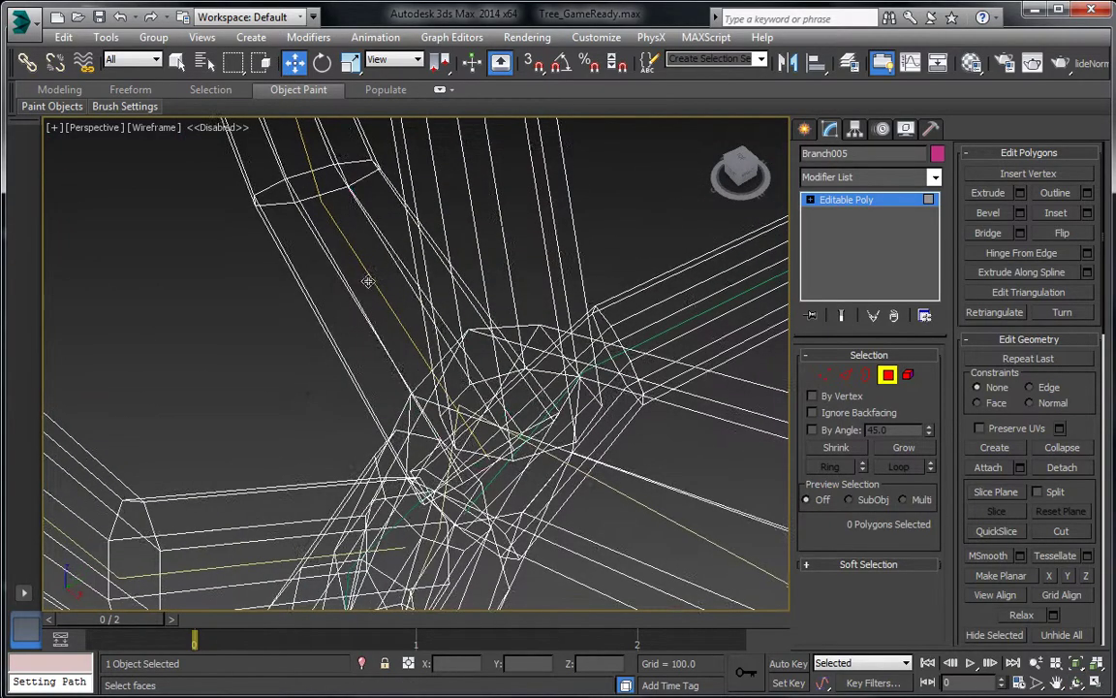
left_click(368, 281)
key("F3")
key("F3")
mouse_move(368, 281)
middle_mouse_down("alt")
mouse_move(362, 359)
mouse_move(434, 318)
middle_mouse_up("alt")
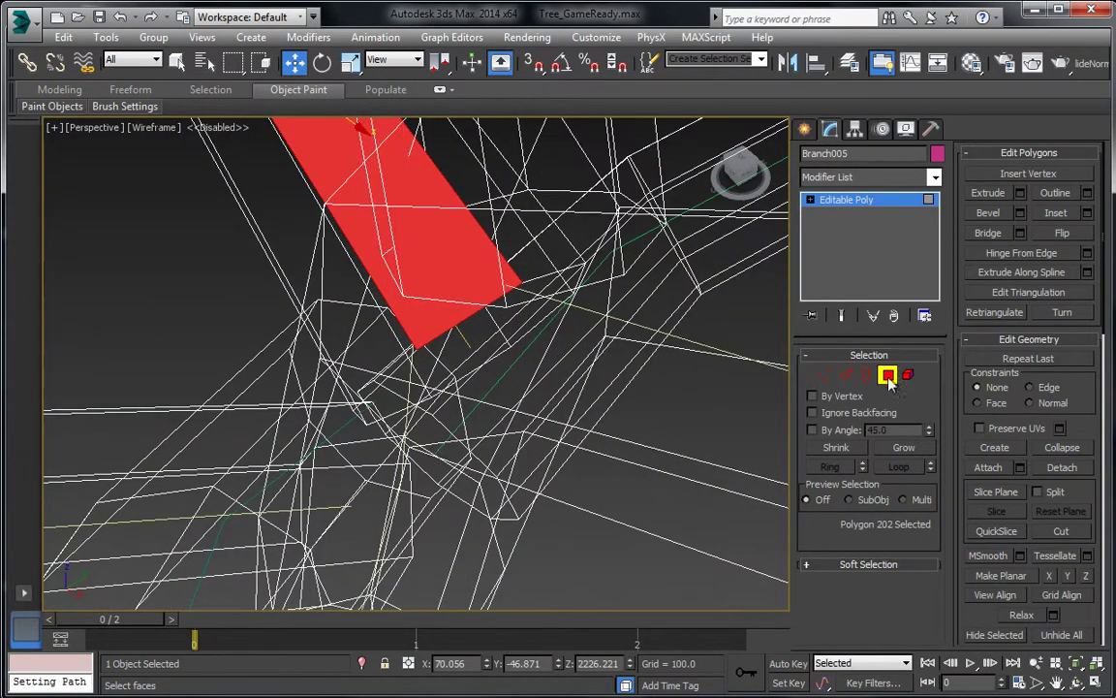
left_click(906, 448)
Step: Grow the selection from a side polygon at the base of the upper fork branch to reach its hidden cap, and remove that cap
key("F3")
middle_click_drag(503, 302, 463, 396, "alt")
left_click(441, 303)
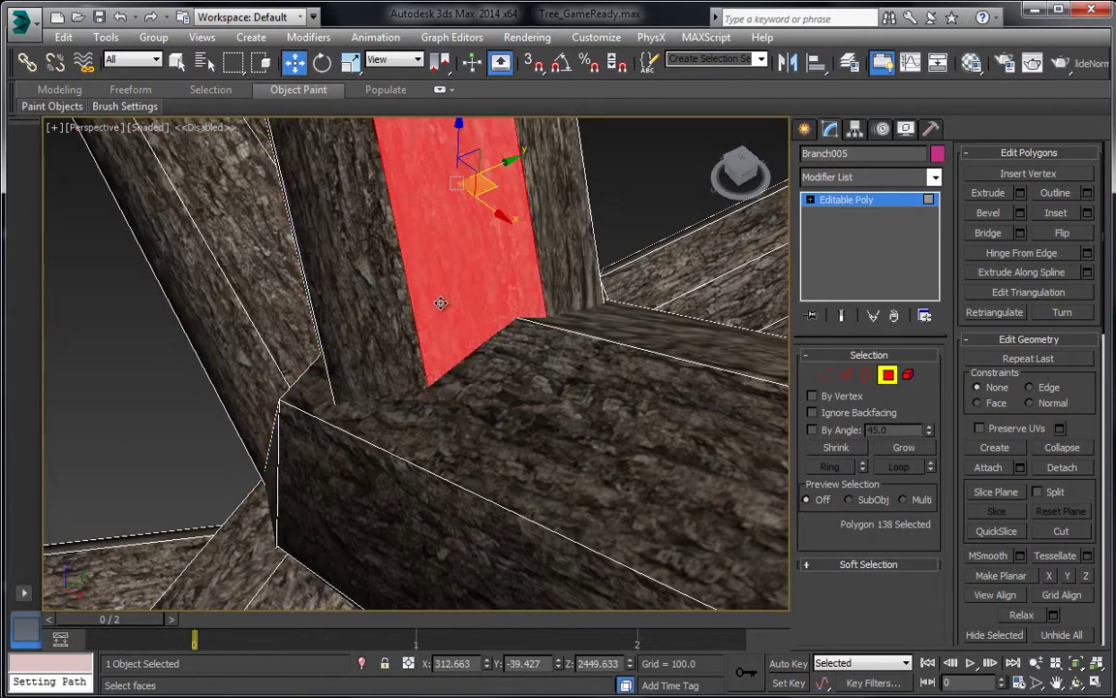
key("F3")
middle_click_drag(440, 303, 610, 368, "alt")
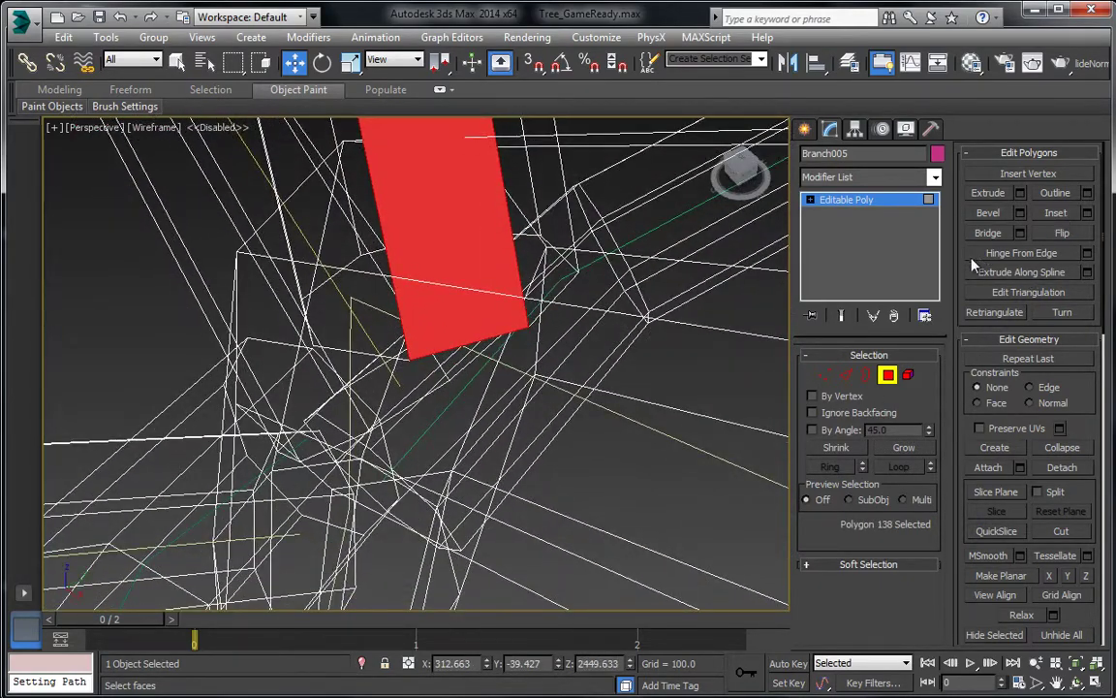
left_click(903, 448)
middle_click_drag(388, 322, 388, 255)
key("ctrl+r")
left_click_drag(426, 301, 398, 354)
left_click(293, 62)
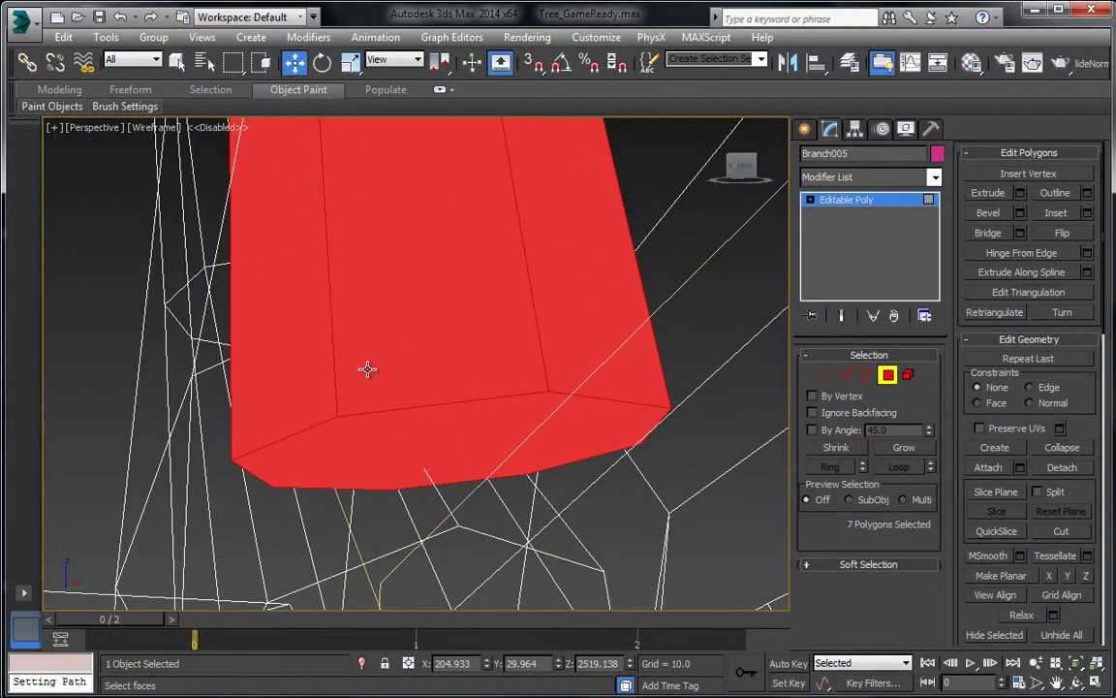
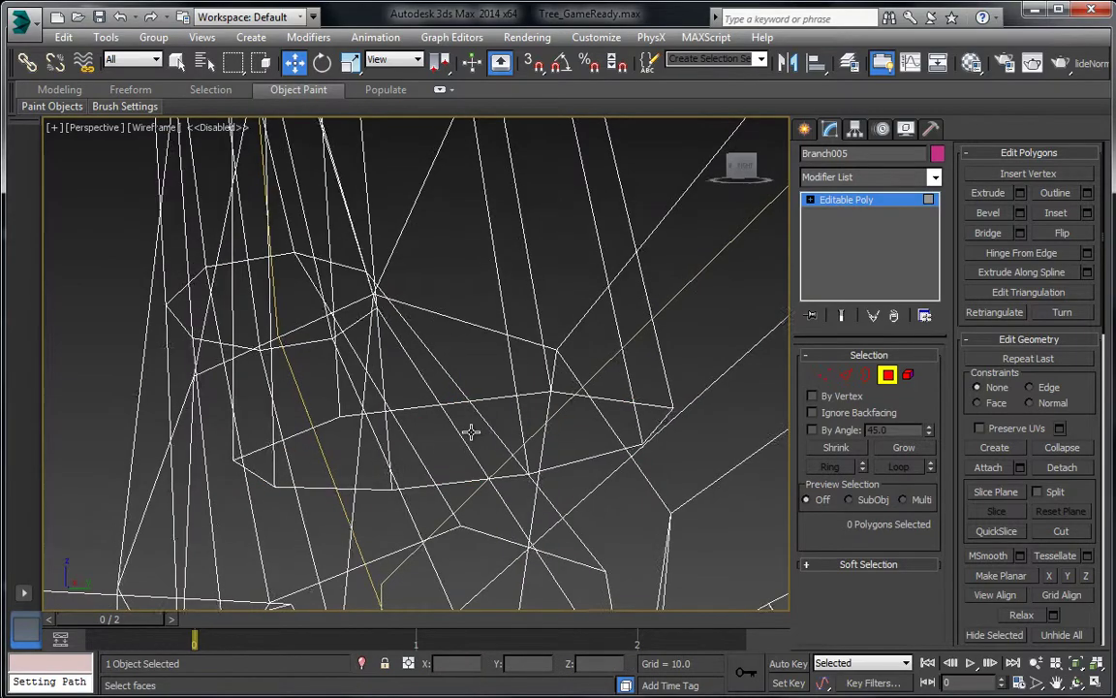
Step: Inspect the base of a side branch inside the fork for a hidden cap by picking its polygons in wireframe
middle_click_drag(469, 431, 469, 458)
key("ctrl+r")
middle_click_drag(412, 341, 361, 294, "alt")
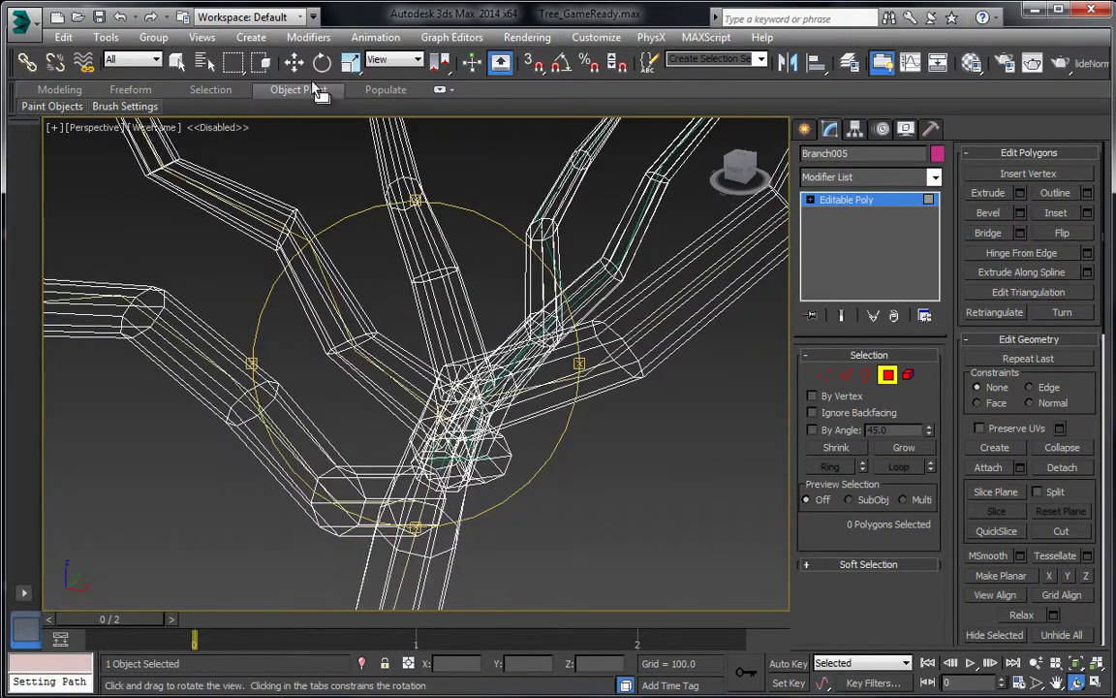
left_click(152, 127)
left_click(207, 167)
mouse_move(480, 383)
middle_mouse_down("alt")
mouse_move(497, 395)
mouse_move(498, 418)
mouse_move(525, 406)
mouse_move(488, 391)
mouse_move(448, 426)
mouse_move(363, 334)
mouse_move(361, 352)
mouse_move(393, 365)
middle_mouse_up("alt")
key("F3")
middle_click_drag(257, 144, 254, 63, "alt")
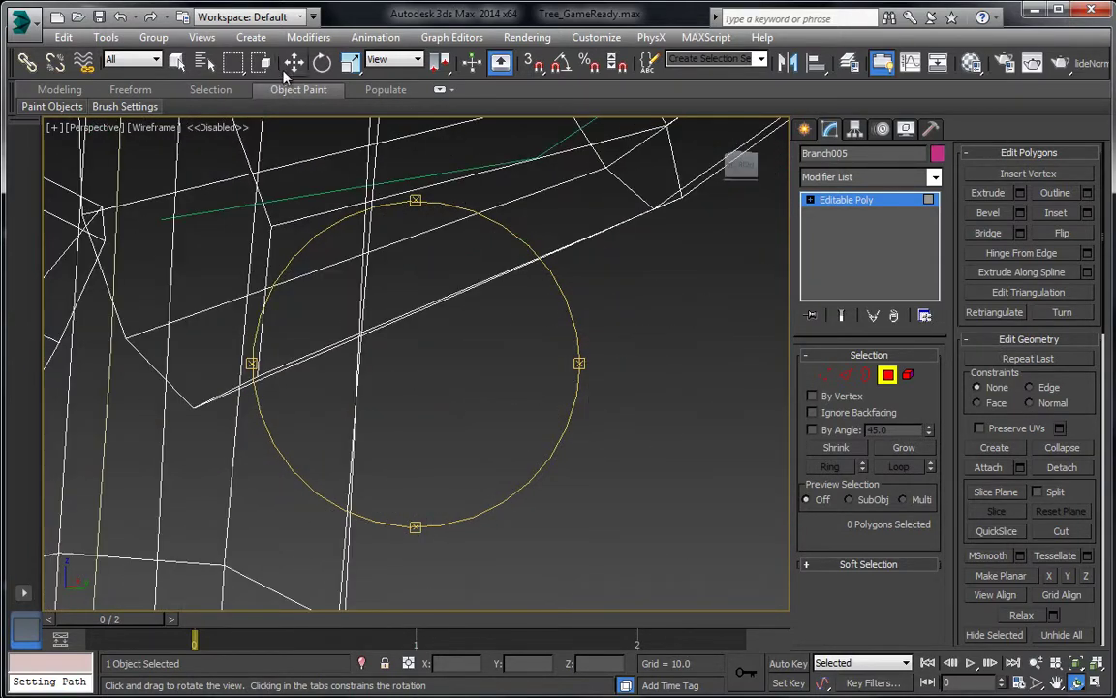
left_click(294, 62)
left_click(252, 264)
left_click(252, 264)
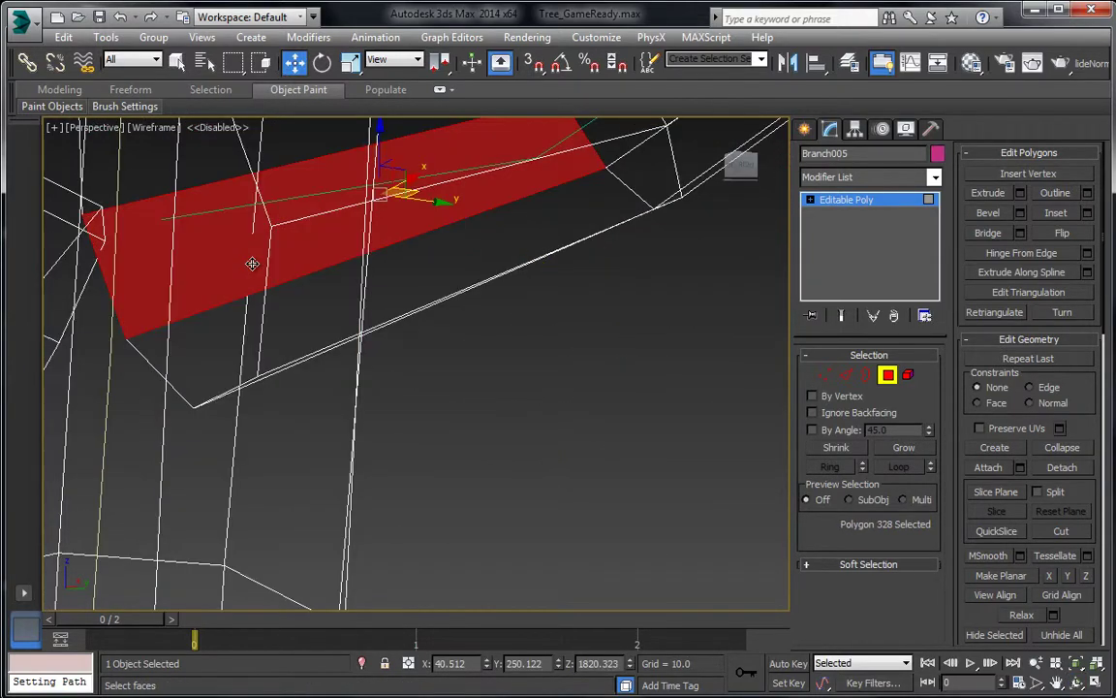
left_click(289, 264)
left_click(390, 244)
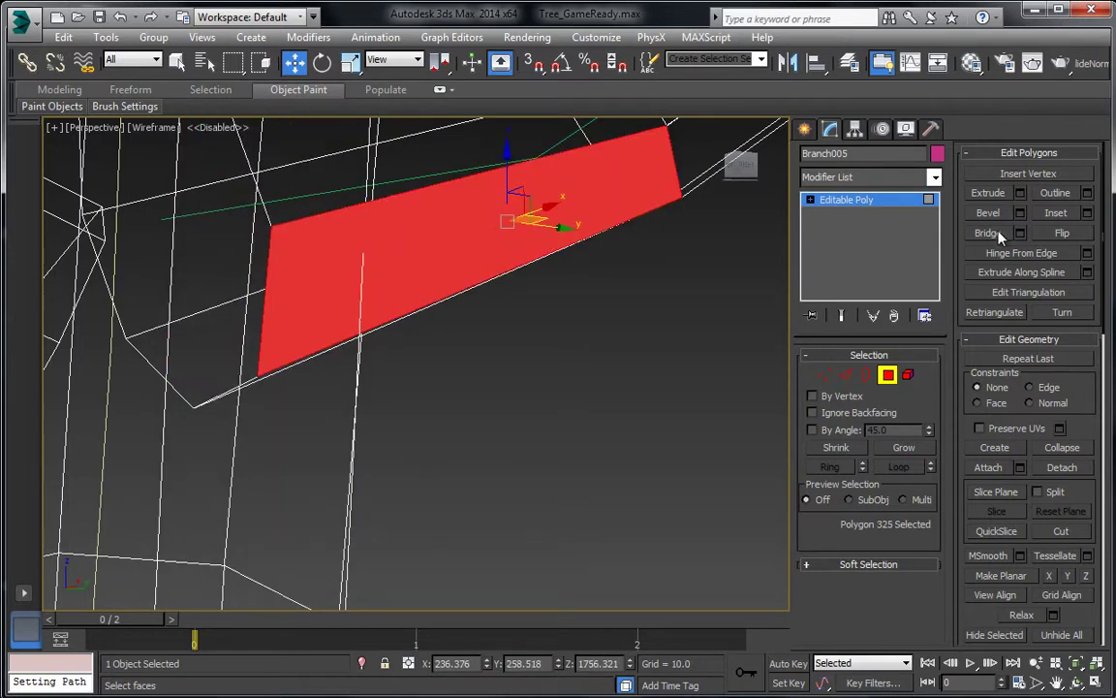
left_click(468, 391)
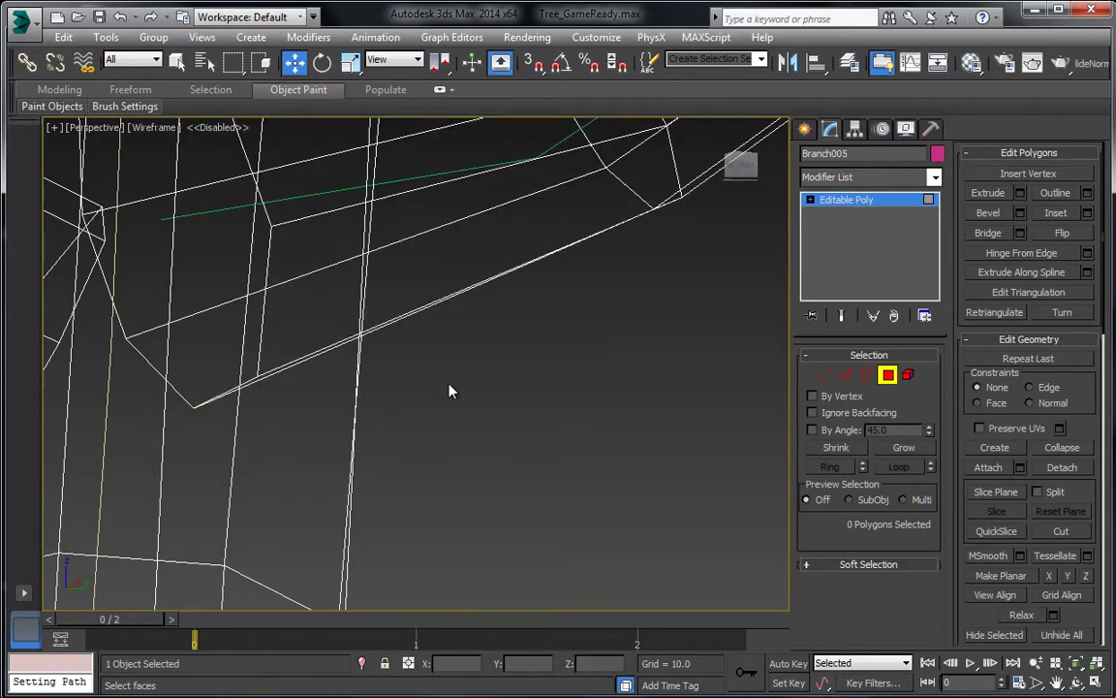
Step: Check another branch base for a hidden cap by growing a side polygon selection and orbiting around it, and leave polygon editing
middle_click_drag(468, 391, 601, 384)
left_click(206, 422)
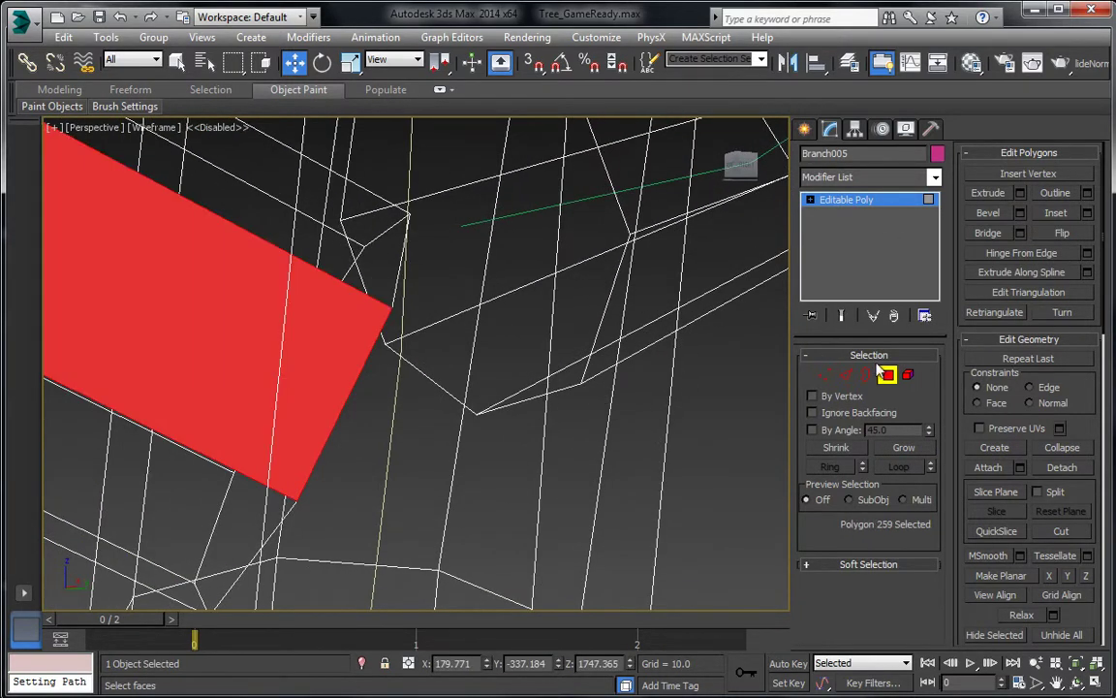
left_click(903, 447)
middle_click_drag(396, 413, 398, 408)
key("ctrl+r")
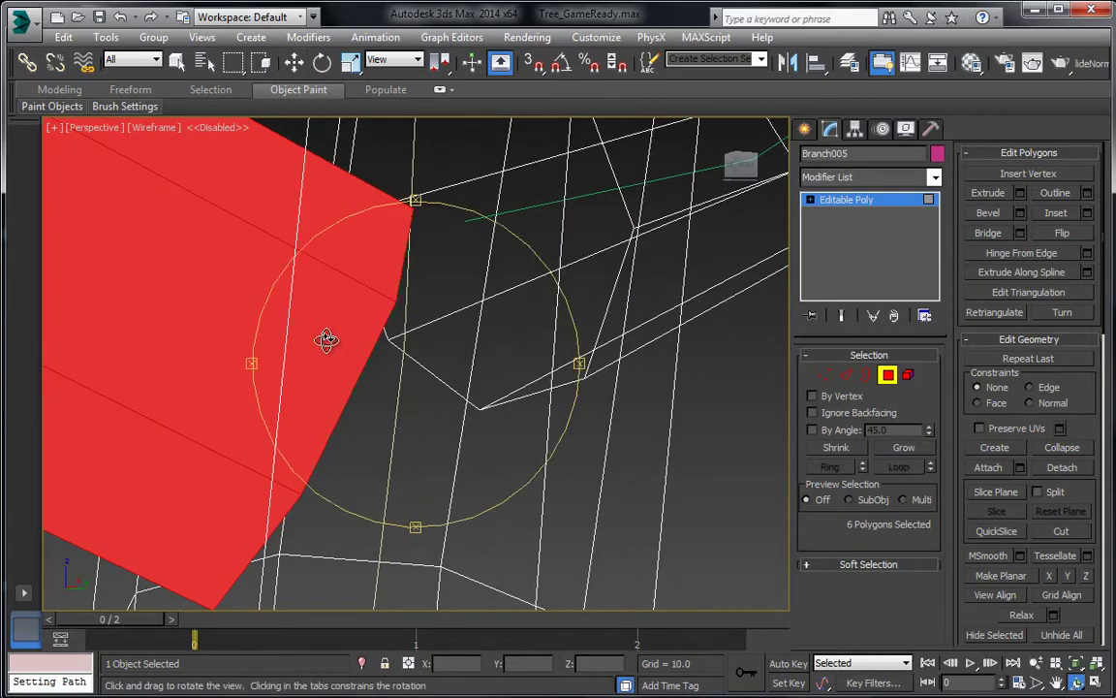
left_click_drag(327, 340, 254, 341)
mouse_move(254, 341)
middle_mouse_down("alt")
mouse_move(368, 358)
mouse_move(379, 336)
mouse_move(396, 341)
middle_mouse_up("alt")
key("F3")
left_click_drag(395, 341, 384, 410)
scroll(411, 346, "down", 3)
middle_click_drag(386, 409, 465, 314, "alt")
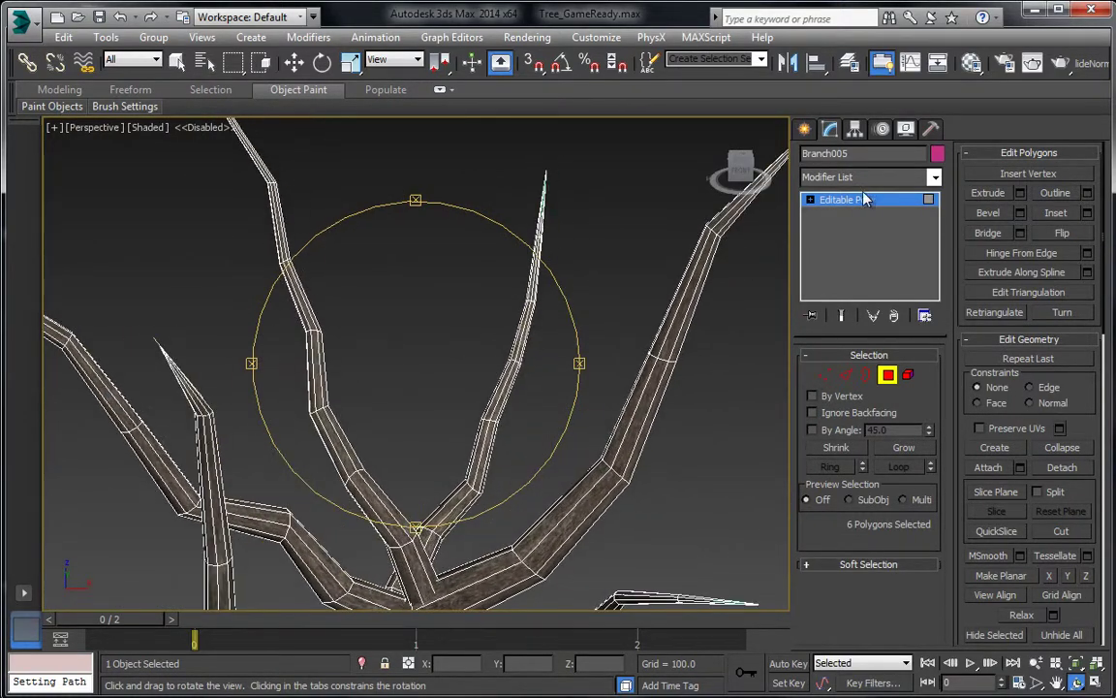
left_click(848, 199)
left_click(638, 209)
Step: Examine the material IDs of the tree's elements and the sub-materials of the Multi/Sub-Object material 03 - Default
scroll(601, 231, "down", 5)
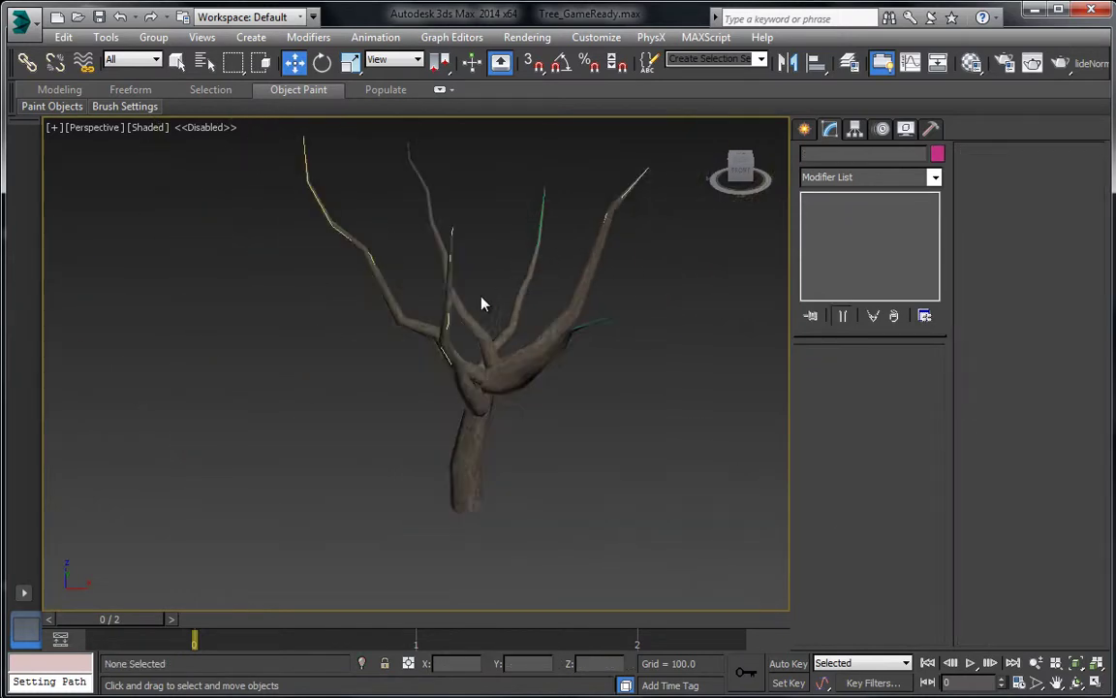
left_click(511, 317)
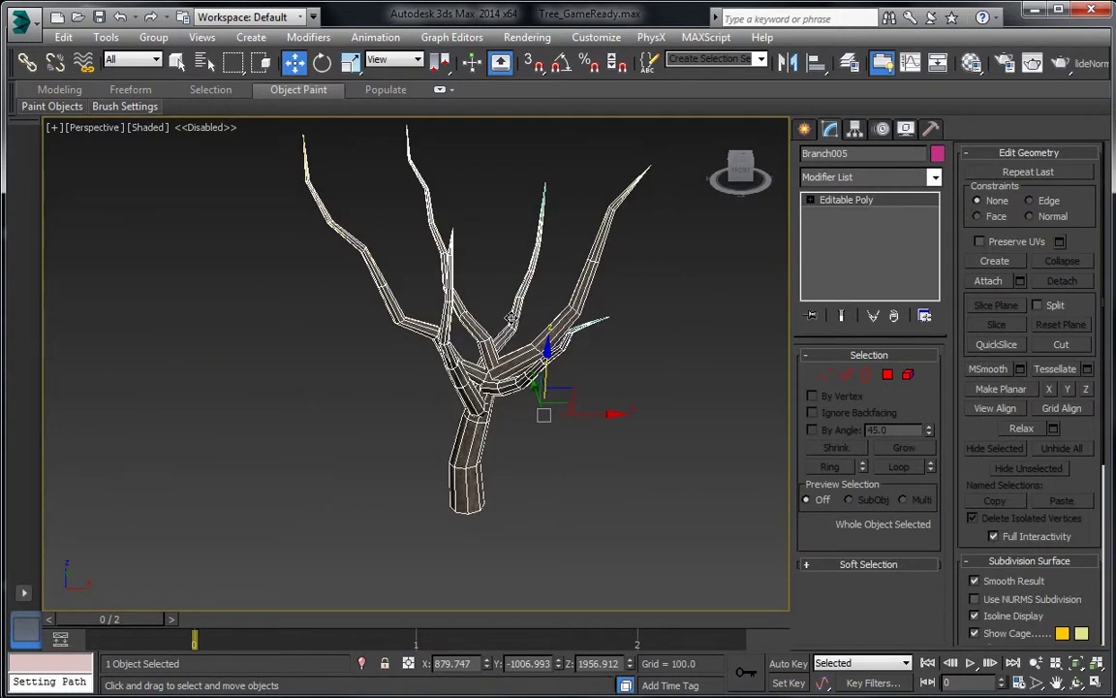
left_click(907, 375)
scroll(951, 292, "down", 5)
scroll(951, 292, "down", 1)
key("m")
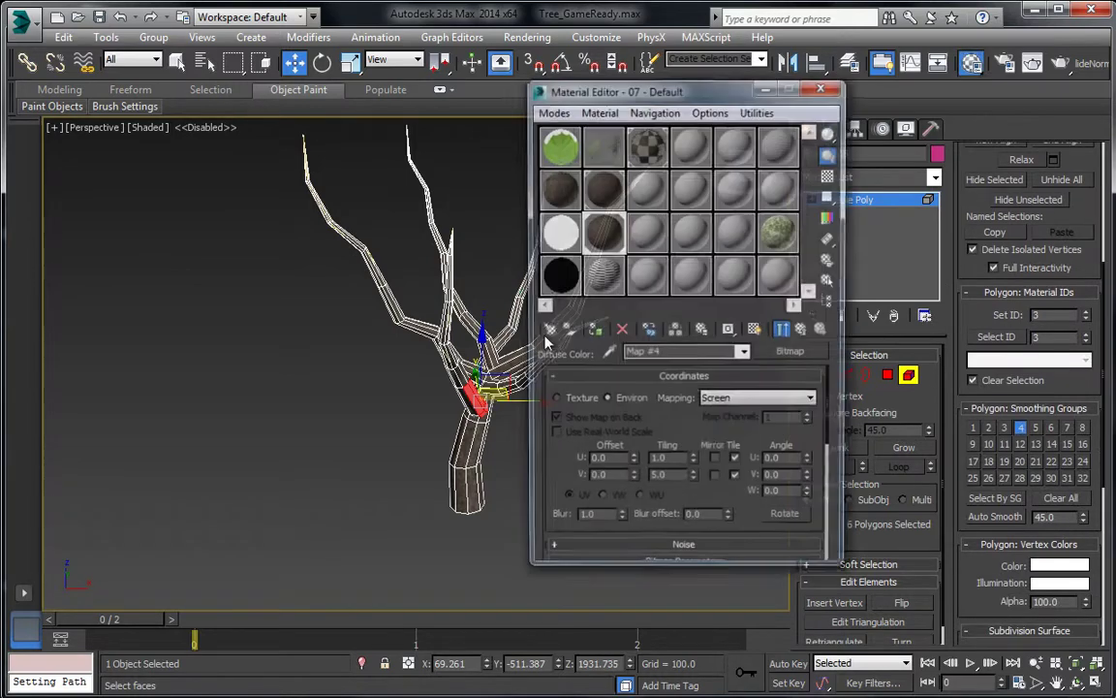
left_click(646, 145)
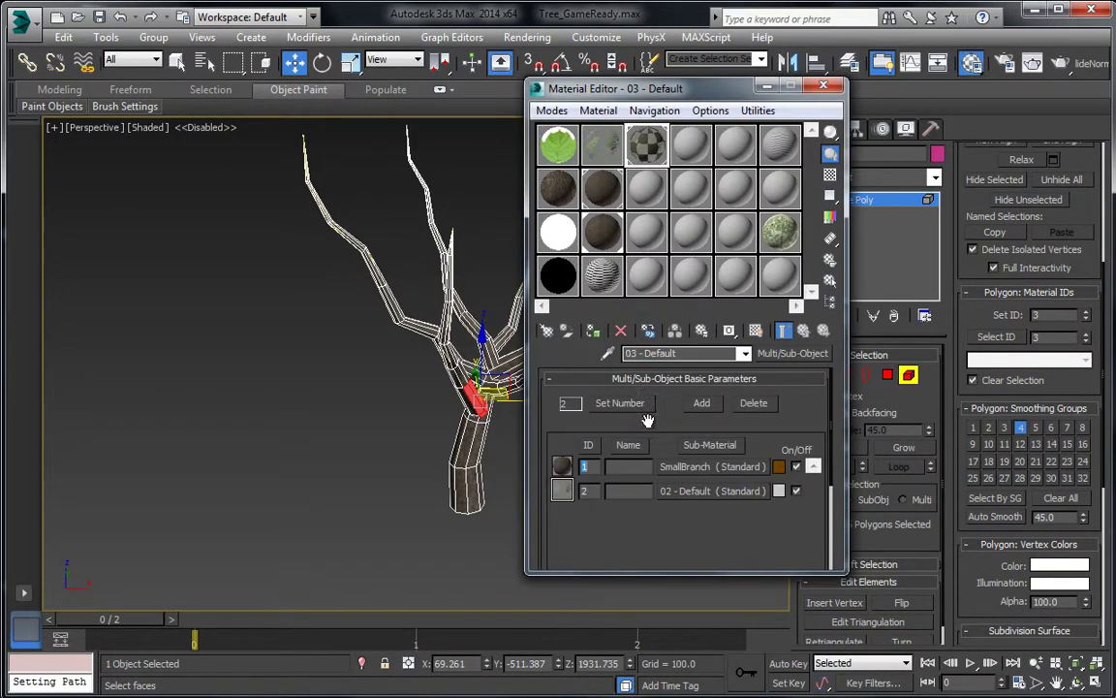
left_click(829, 87)
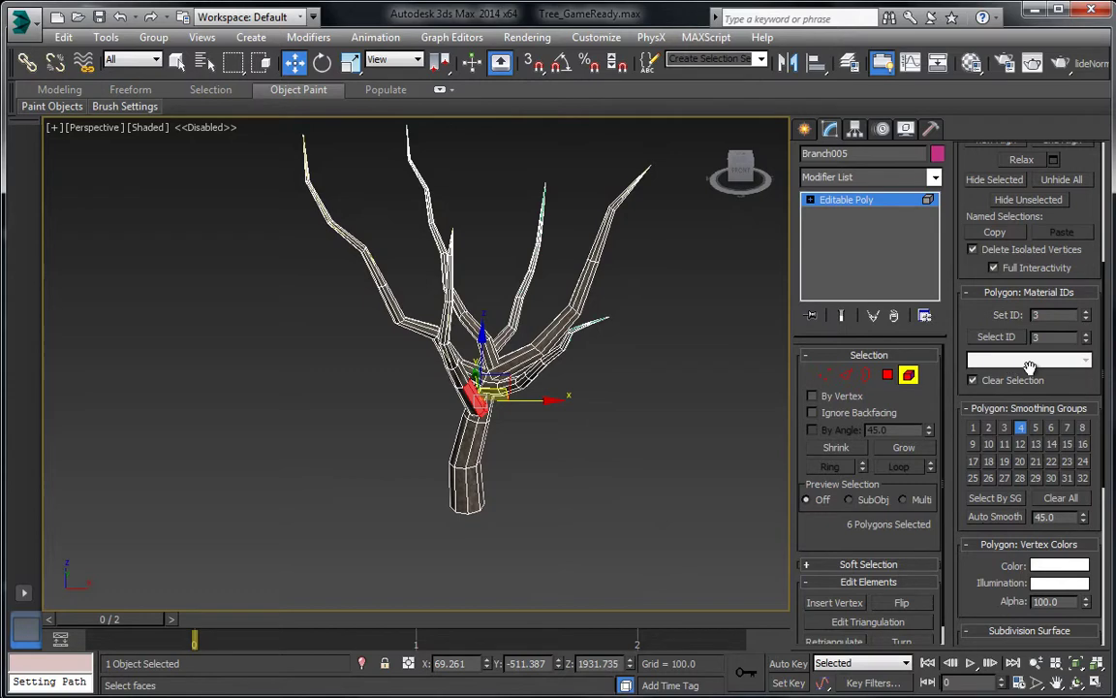
Step: Unhide all scene objects and hide the merged trunk-and-branches mesh so the foliage can be worked on separately
left_click(851, 200)
left_click(582, 364)
right_click(530, 424)
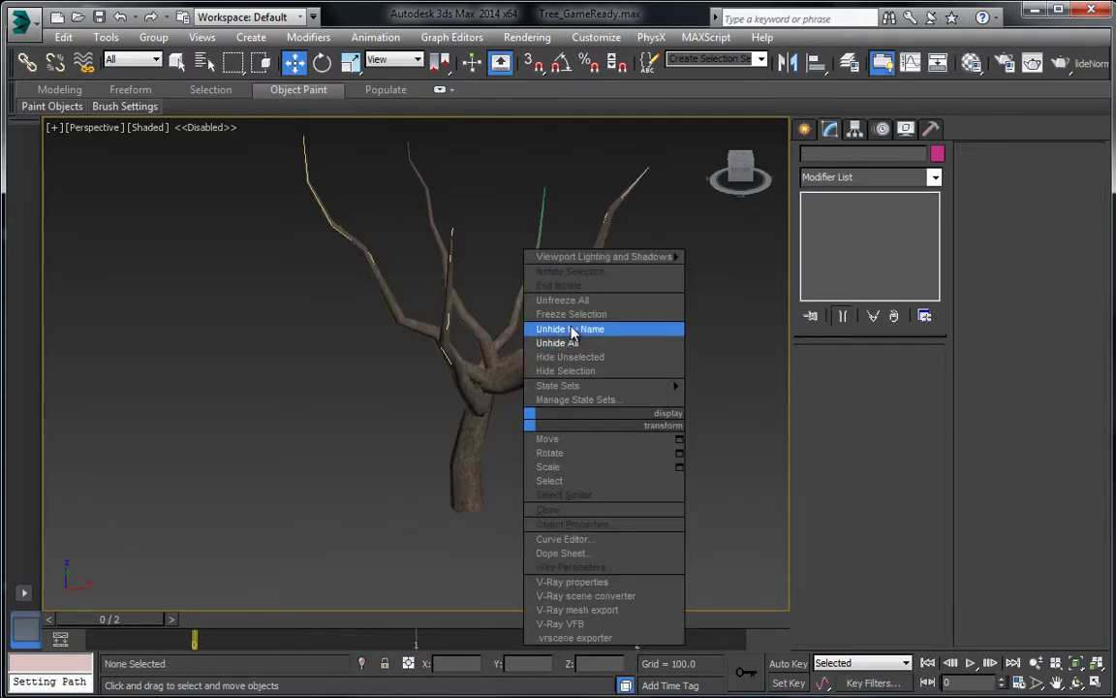
left_click(564, 342)
left_click(461, 467)
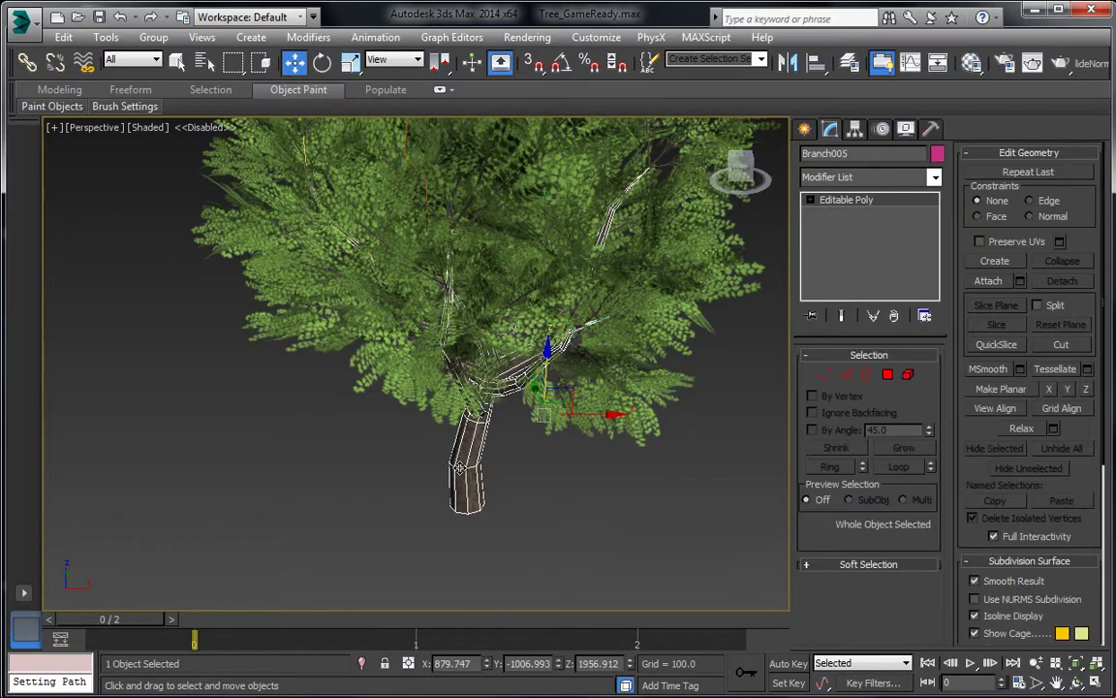
right_click(460, 467)
left_click(515, 412)
Step: Collapse the transforms of all visible foliage and splines using start and end time 0, 2 samples, and Position, Rotation and Scale
scroll(468, 475, "down", 4)
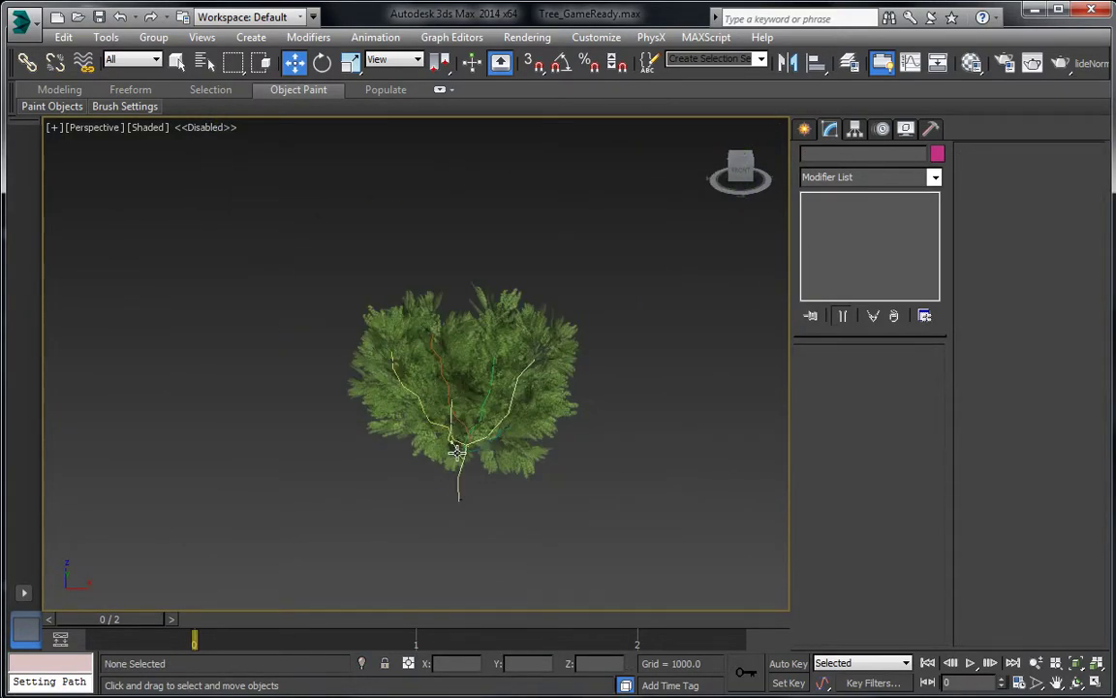
key("f")
scroll(291, 313, "down", 2)
left_click_drag(441, 377, 558, 459)
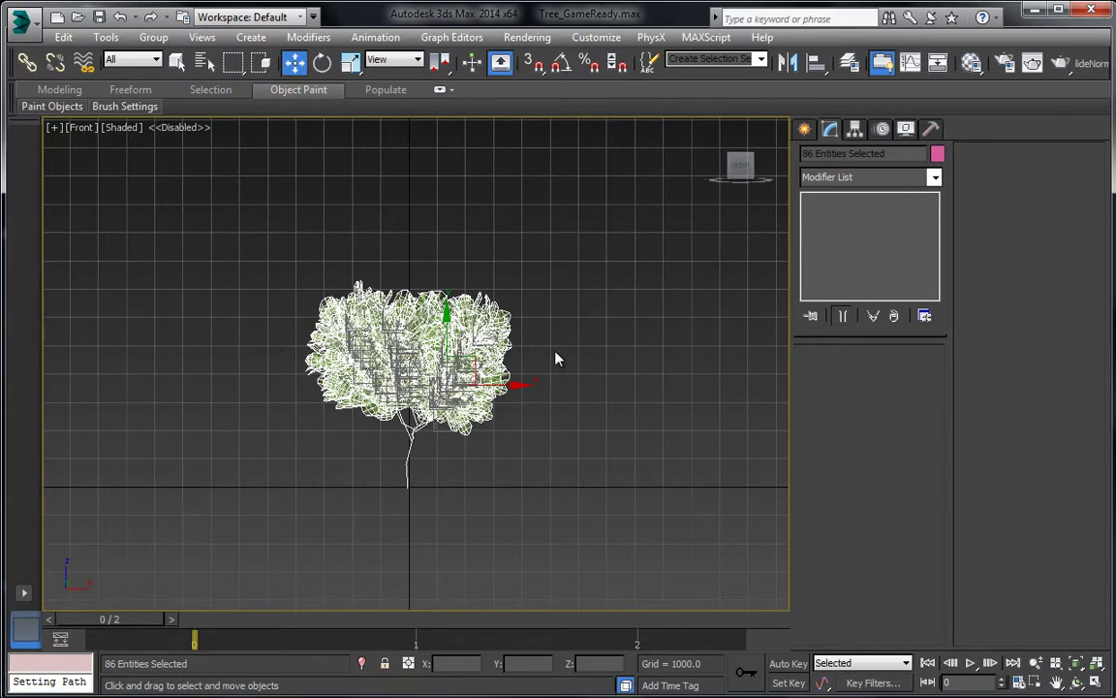
left_click(883, 130)
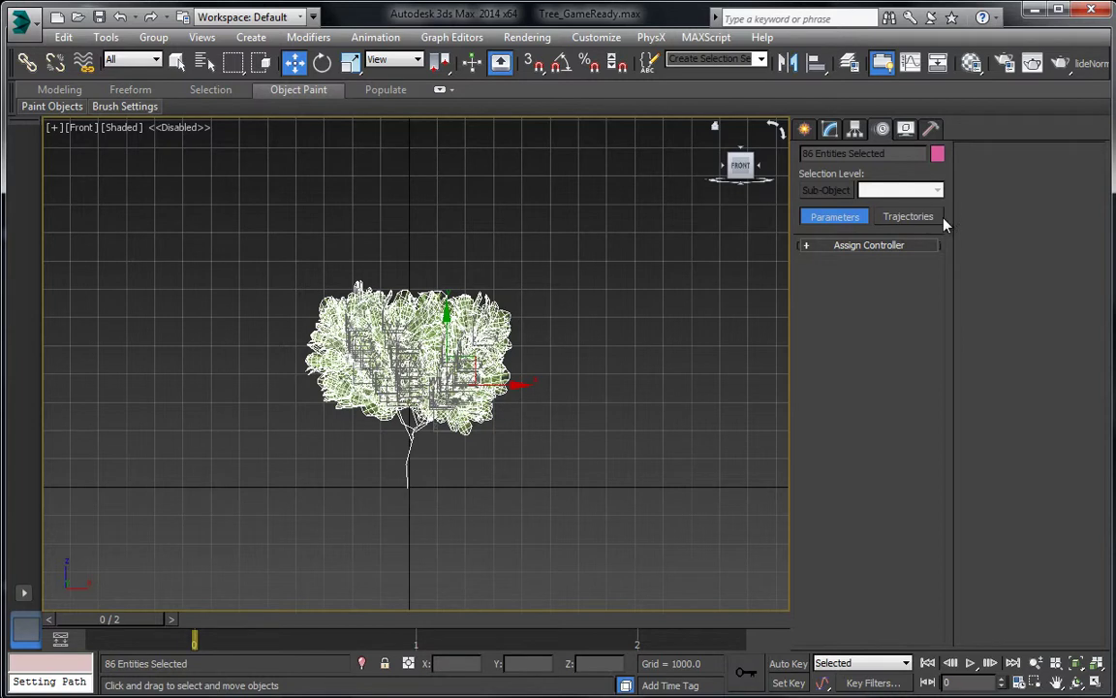
left_click(908, 217)
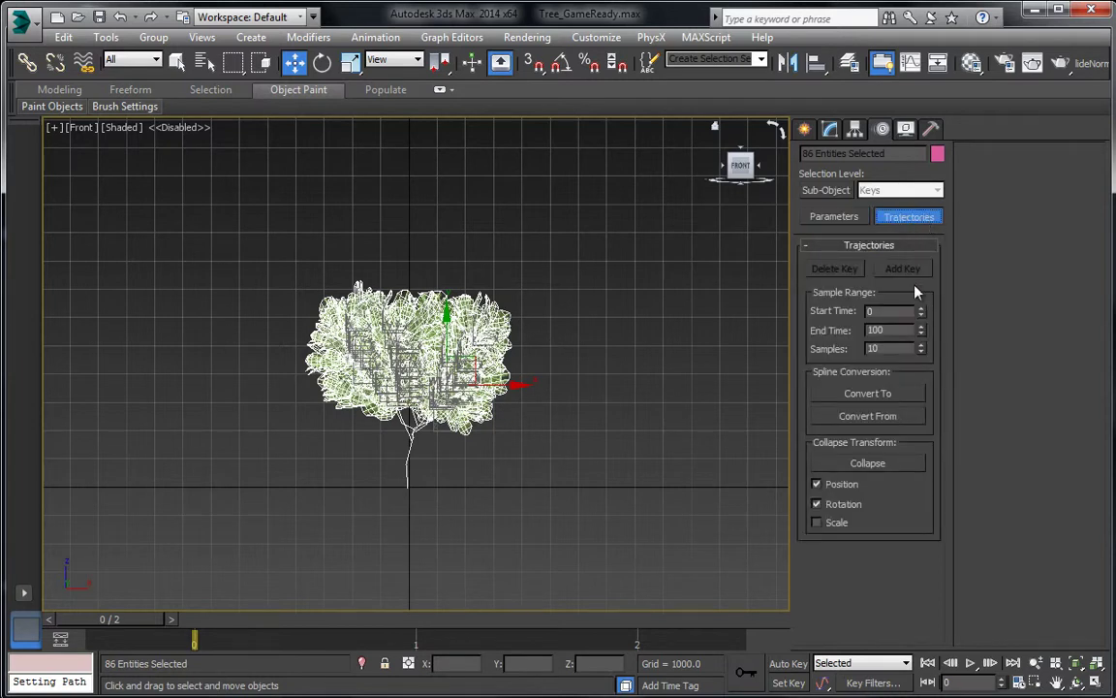
left_click_drag(921, 349, 924, 367)
left_click(882, 465)
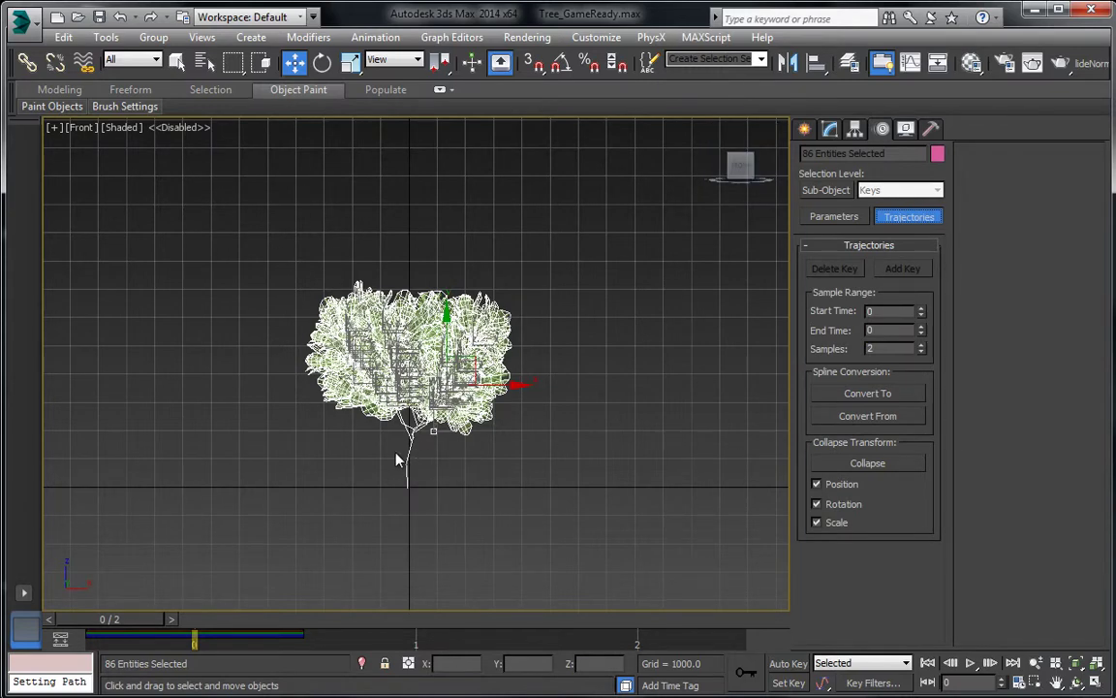
middle_click_drag(395, 459, 418, 451)
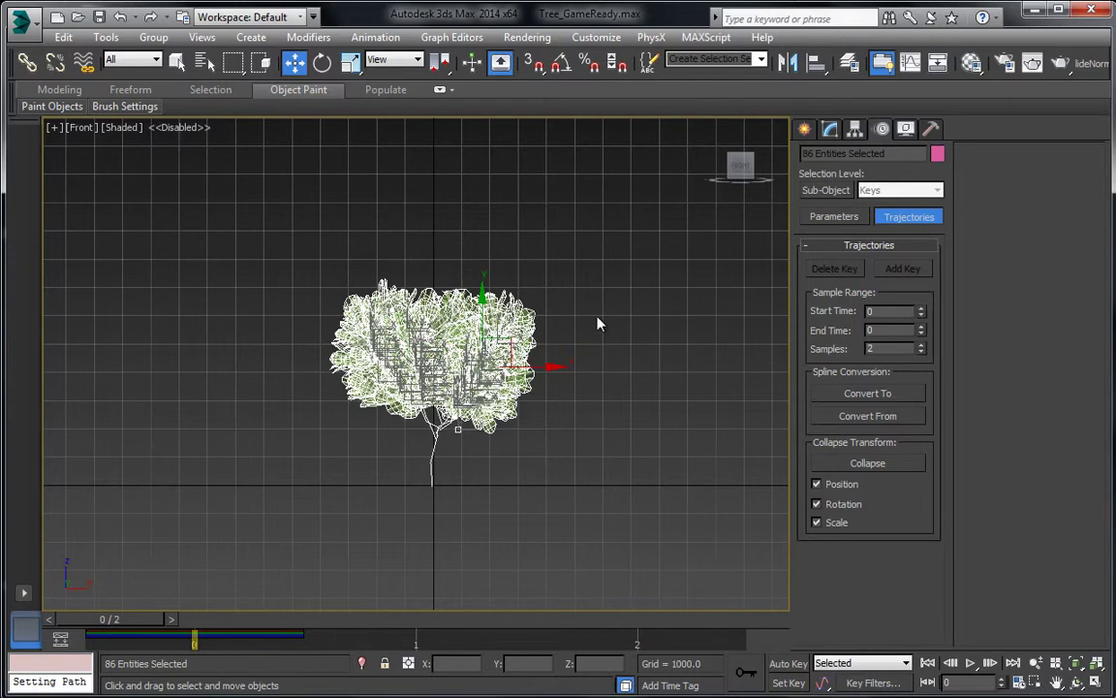
left_click(593, 311)
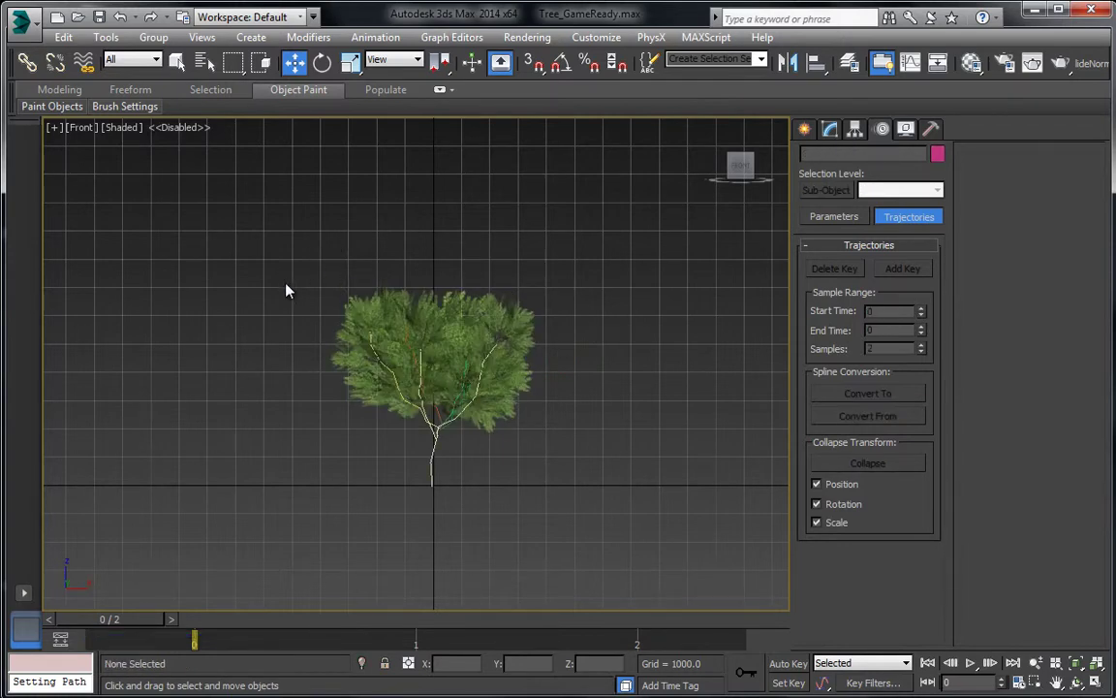
Step: Select the guide splines of the trunk and branches below the foliage in the Front view and delete them
scroll(416, 391, "up", 8)
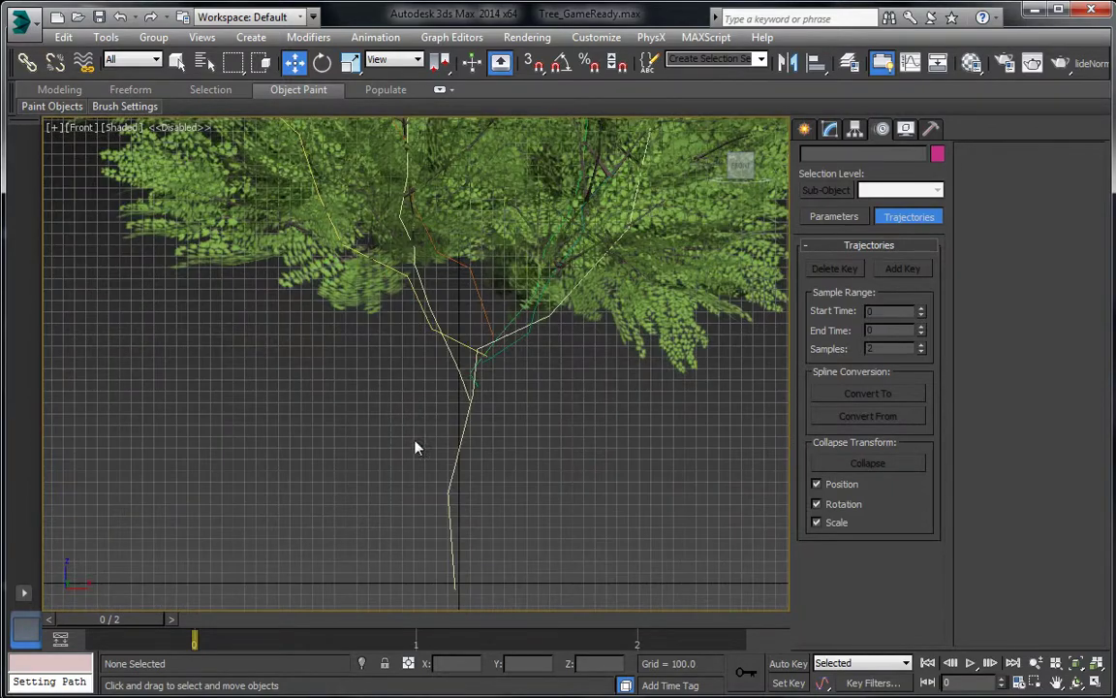
left_click_drag(524, 351, 459, 346)
scroll(515, 433, "up", 3)
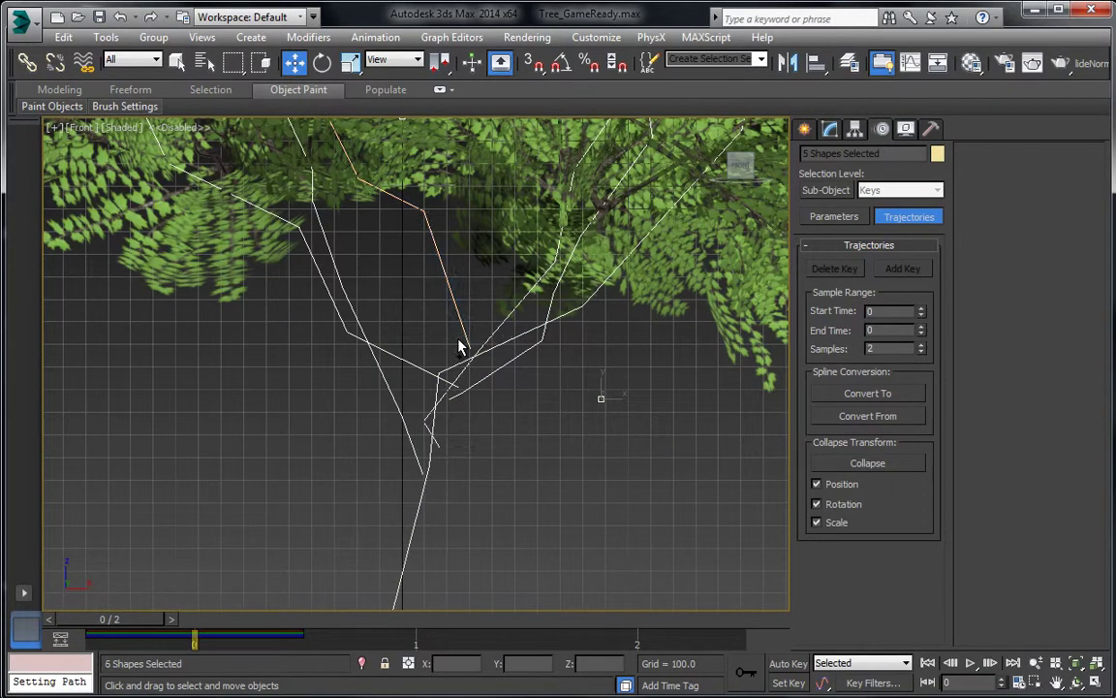
middle_click_drag(480, 318, 423, 436)
scroll(449, 311, "down", 3)
key("Delete")
scroll(433, 446, "down", 3)
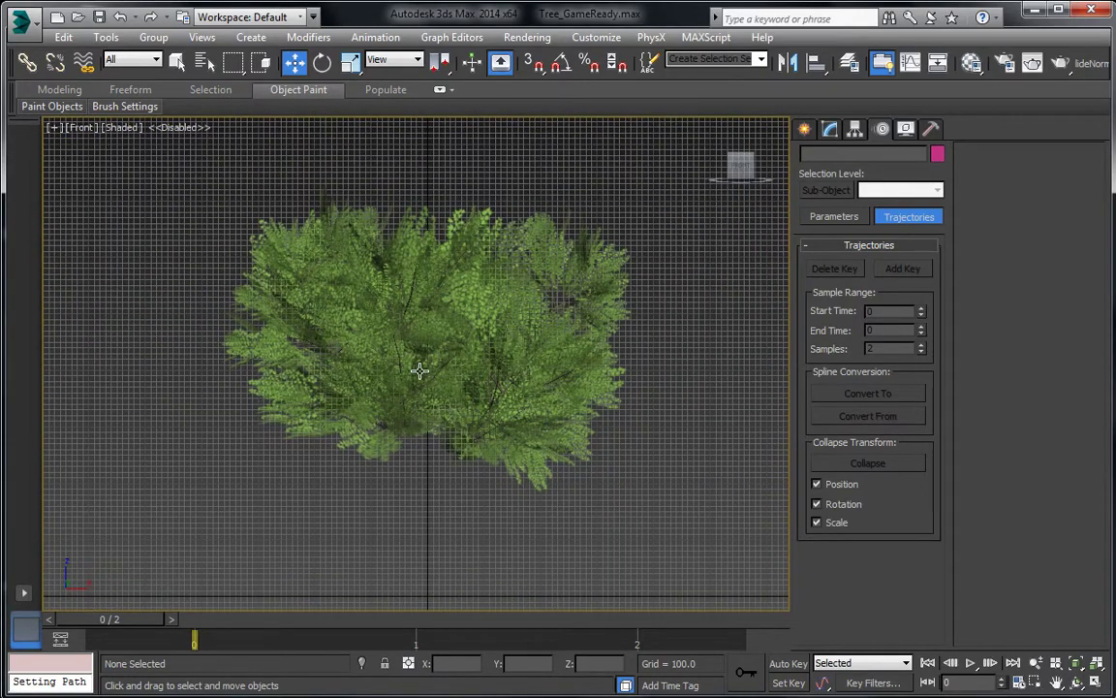
Step: Attach all the foliage objects to one leaf cluster using Match Material IDs to Material with Condense Material and IDs, and enter vertex editing
key("p")
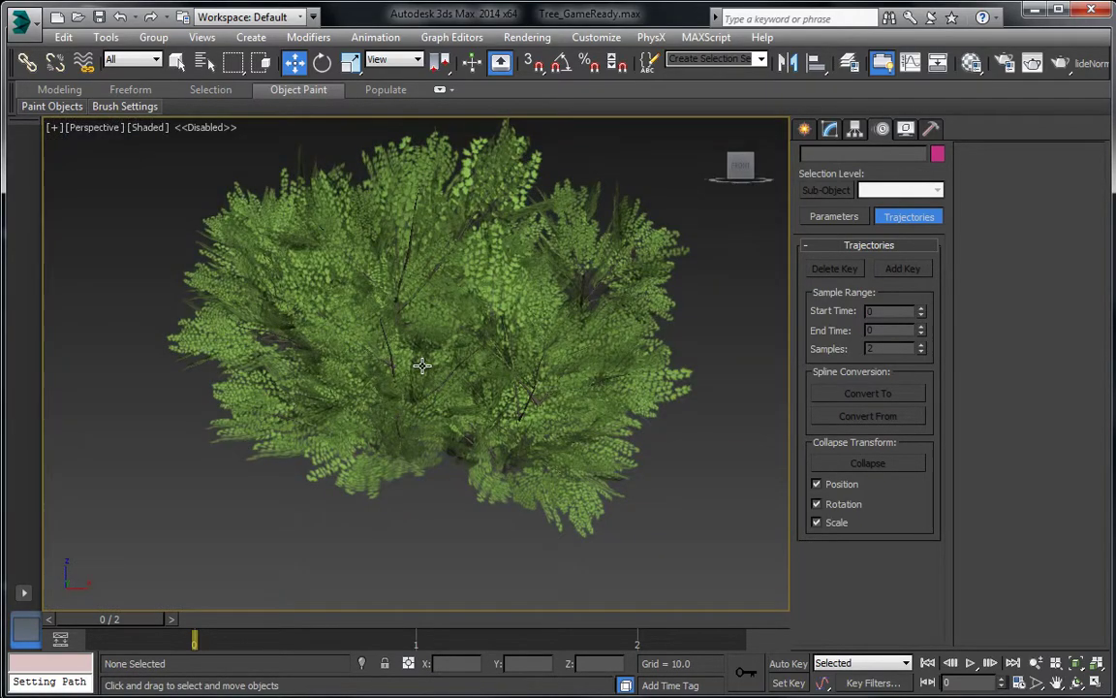
middle_click_drag(380, 329, 323, 228, "alt")
left_click(293, 62)
left_click(457, 279)
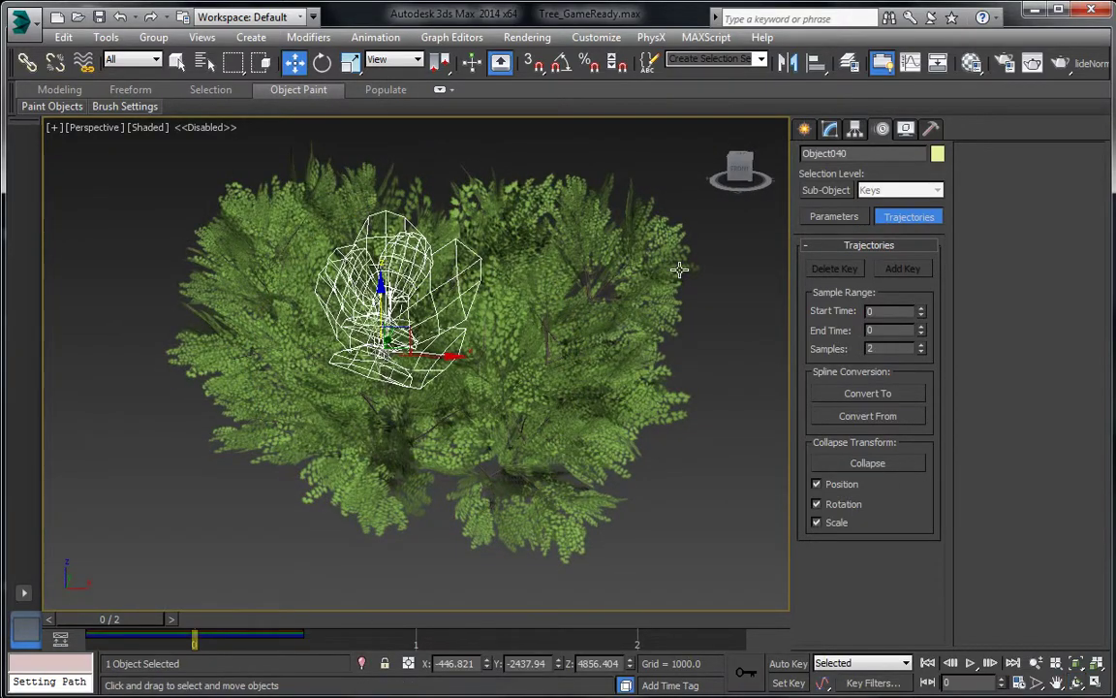
left_click(831, 129)
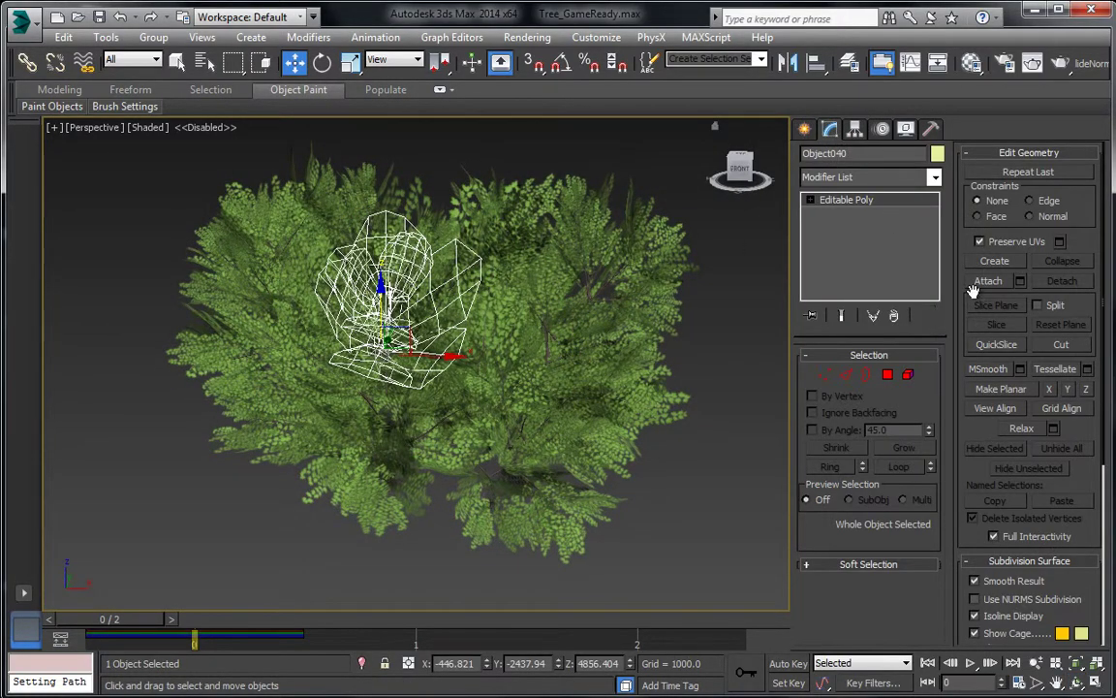
left_click(1018, 281)
key("ctrl+a")
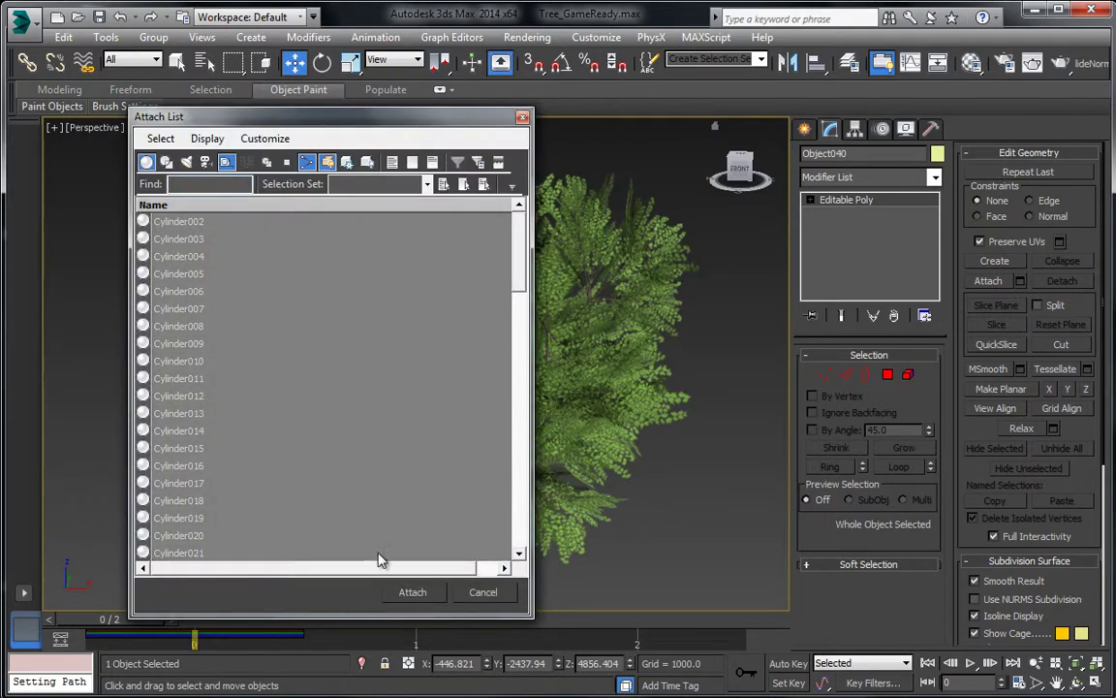
left_click(412, 591)
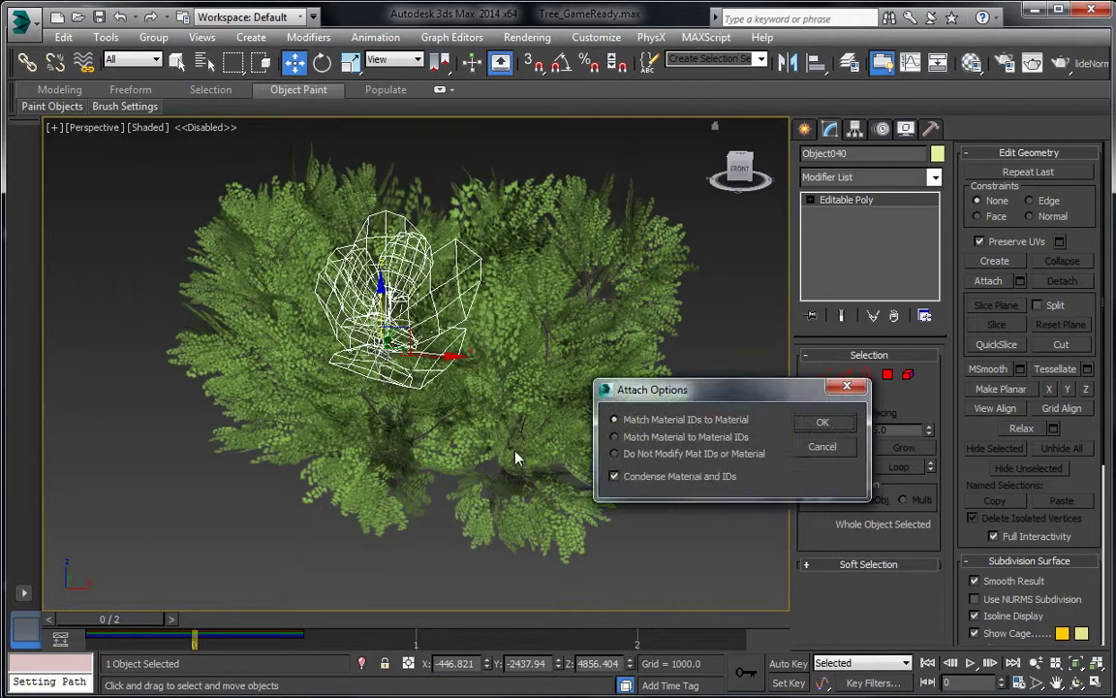
left_click(821, 423)
left_click(831, 201)
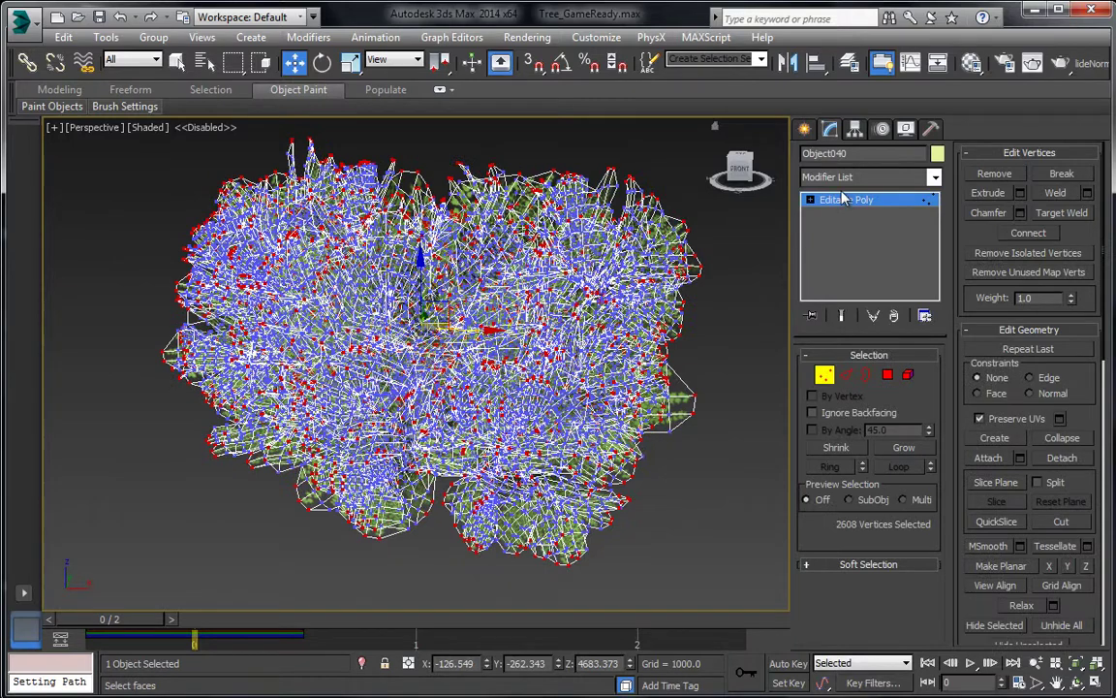
Step: Leave vertex editing on the attached foliage mesh and deselect it
left_click(836, 201)
left_click(742, 297)
scroll(515, 307, "down", 3)
middle_click_drag(499, 324, 470, 344)
Step: Try to assign the 03 - Default Multi/Sub-Object material to the attached foliage, and close the Material Editor
key("m")
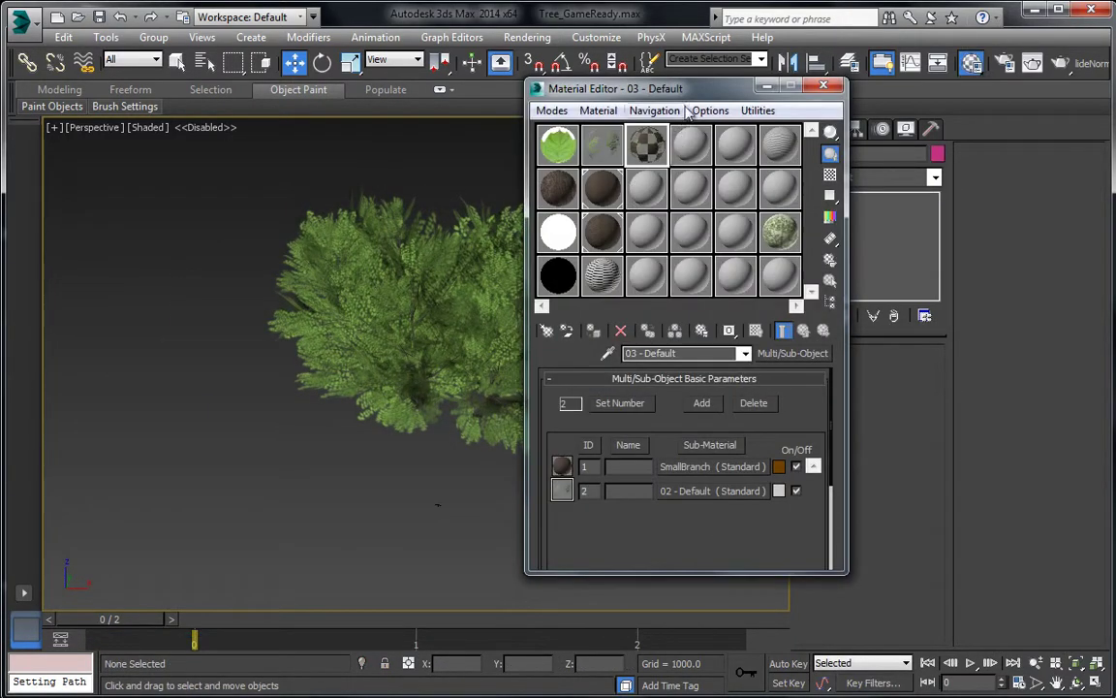
left_click_drag(658, 131, 455, 284)
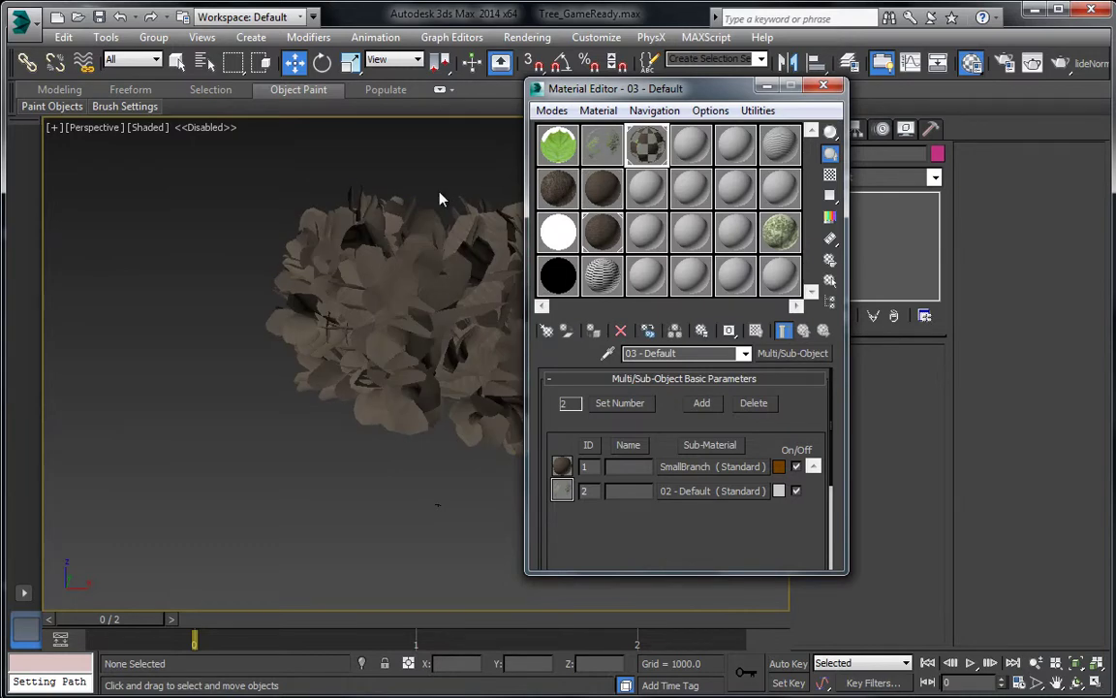
middle_click_drag(447, 188, 387, 192, "alt")
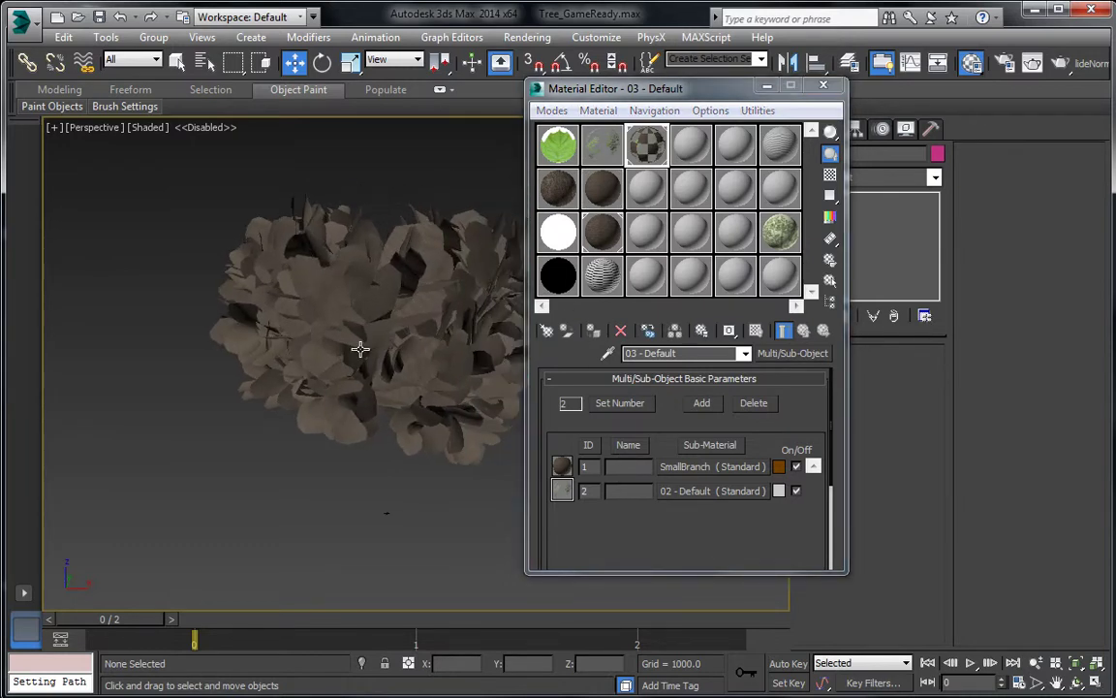
middle_click_drag(365, 350, 362, 363)
scroll(361, 364, "up", 3)
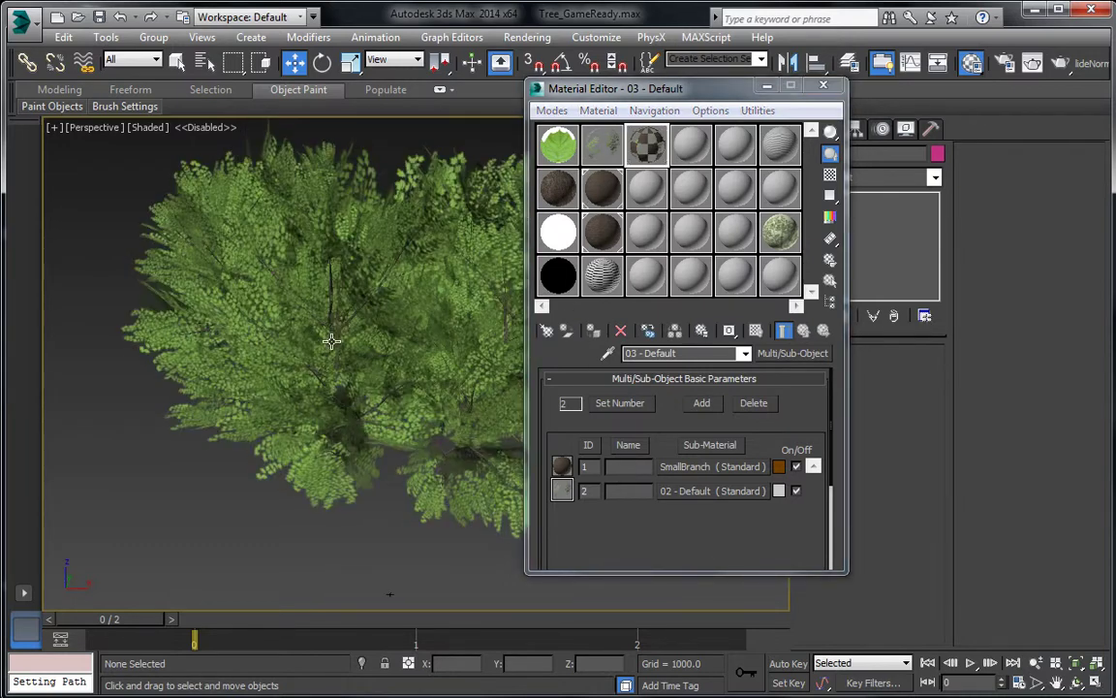
left_click(824, 85)
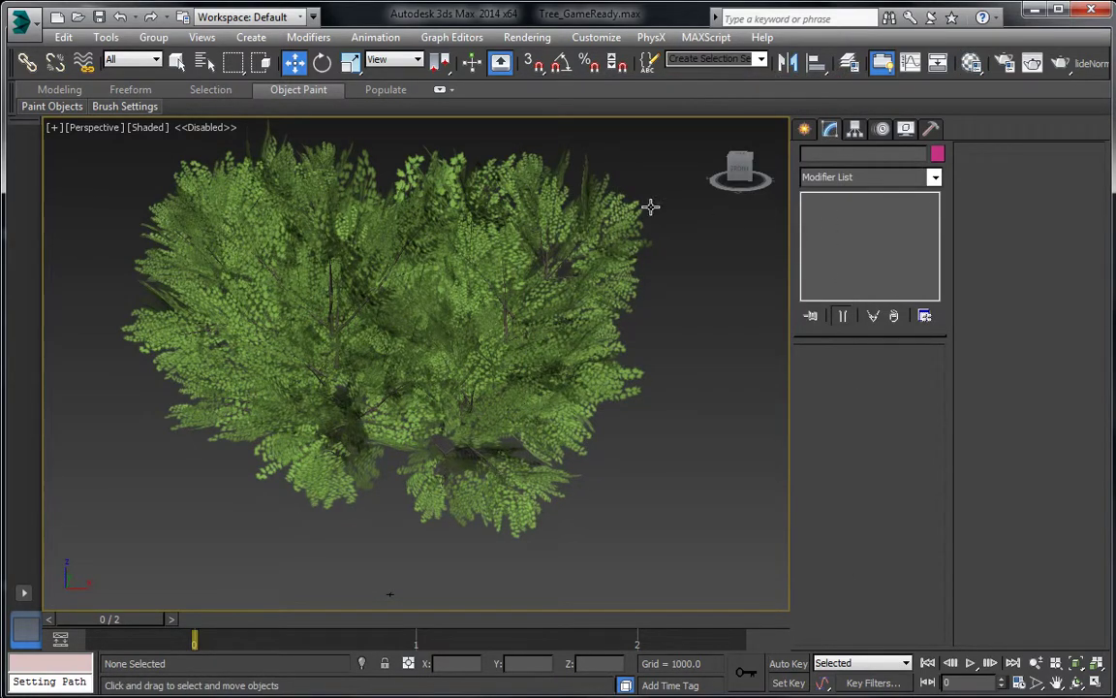
Step: Enter polygon editing on the attached foliage and select all polygons with material ID 1
left_click(516, 211)
left_click(908, 376)
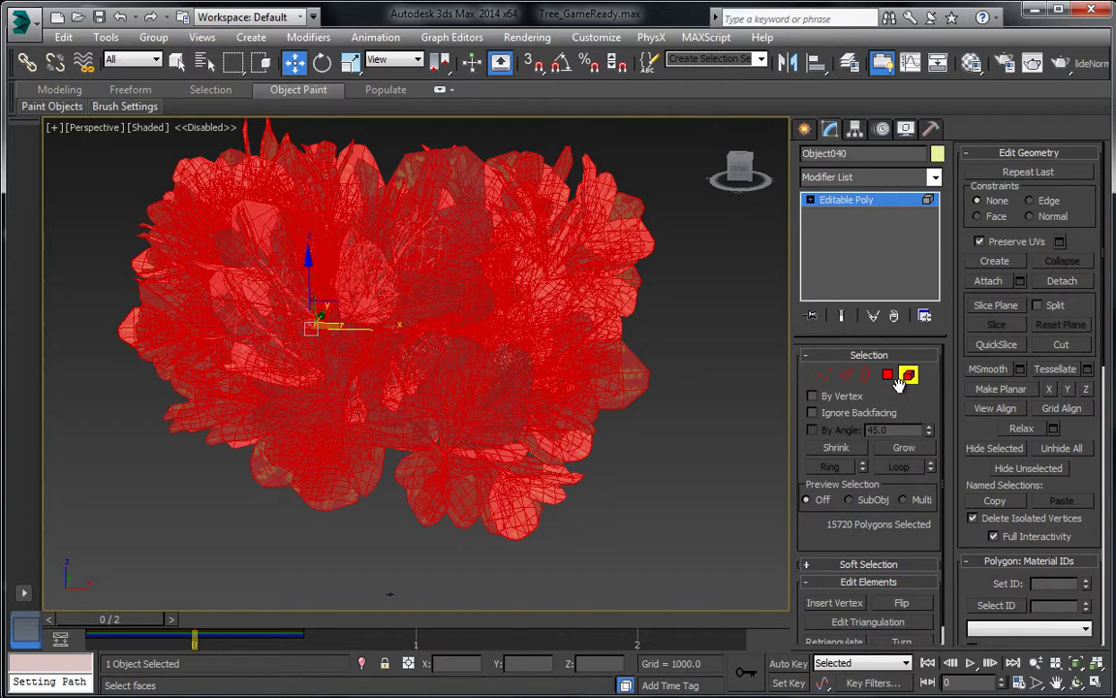
left_click(888, 375)
scroll(959, 416, "down", 4)
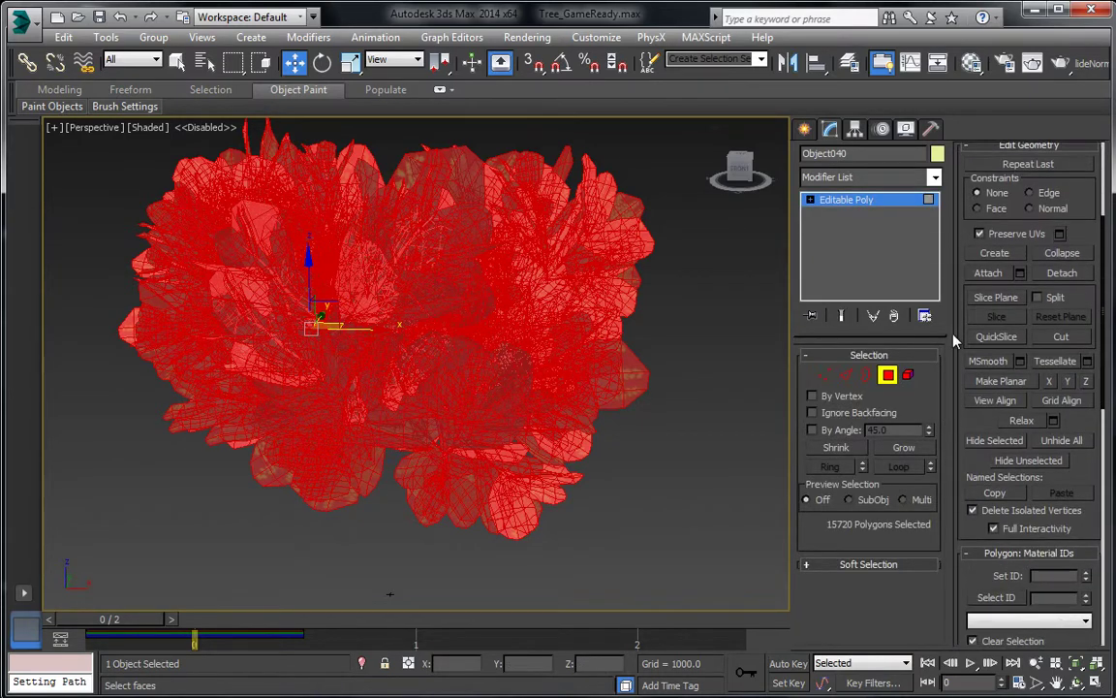
scroll(1002, 504, "down", 2)
left_click(1003, 550)
mouse_move(608, 449)
middle_mouse_down("alt")
mouse_move(615, 438)
mouse_move(423, 402)
mouse_move(449, 398)
mouse_move(458, 326)
middle_mouse_up("alt")
scroll(423, 402, "up", 2)
key("F3")
scroll(447, 386, "up", 2)
key("F3")
scroll(458, 328, "down", 2)
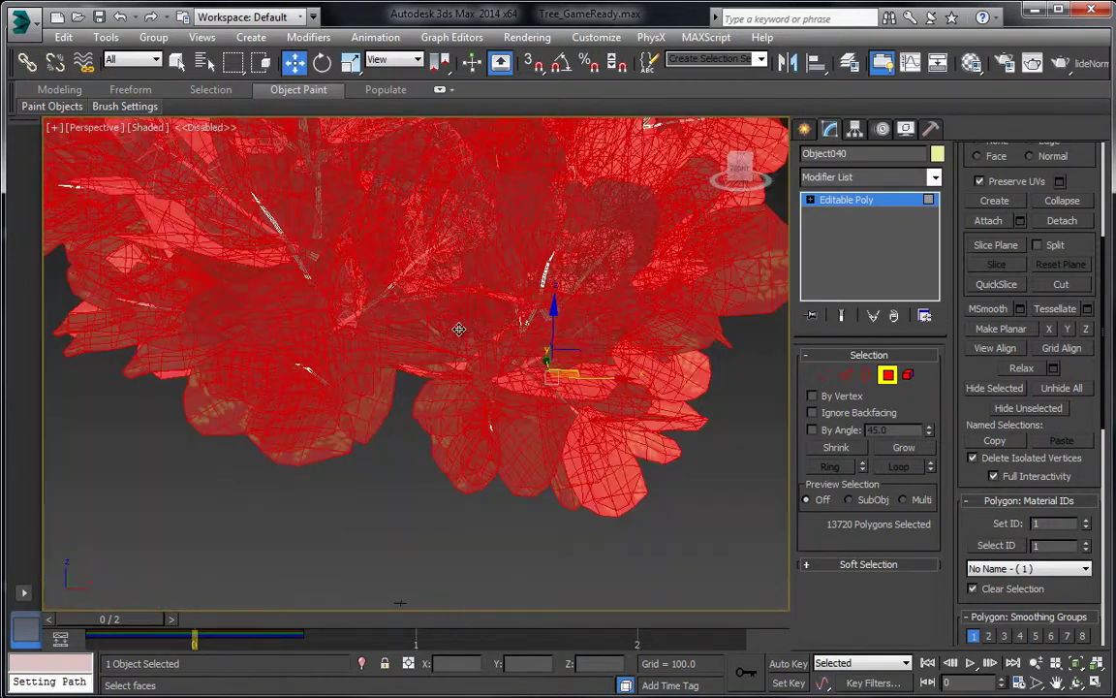
Step: Set the selected leaf polygons' material ID to 2, invert the selection to the twigs and leave polygon editing
key("m")
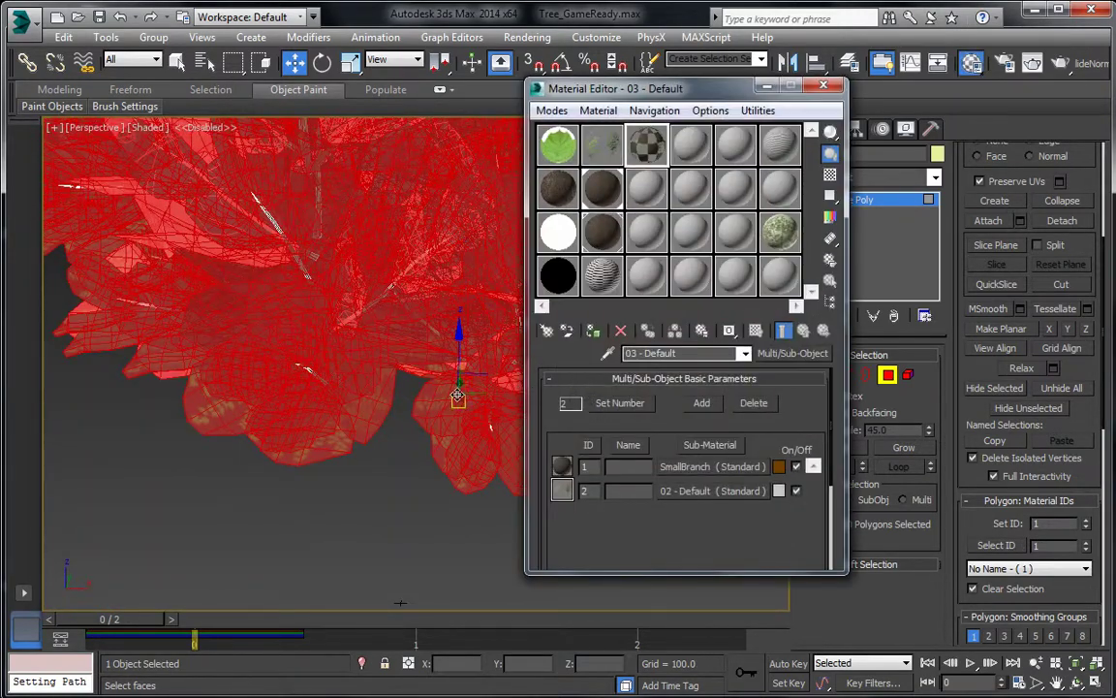
left_click(1054, 521)
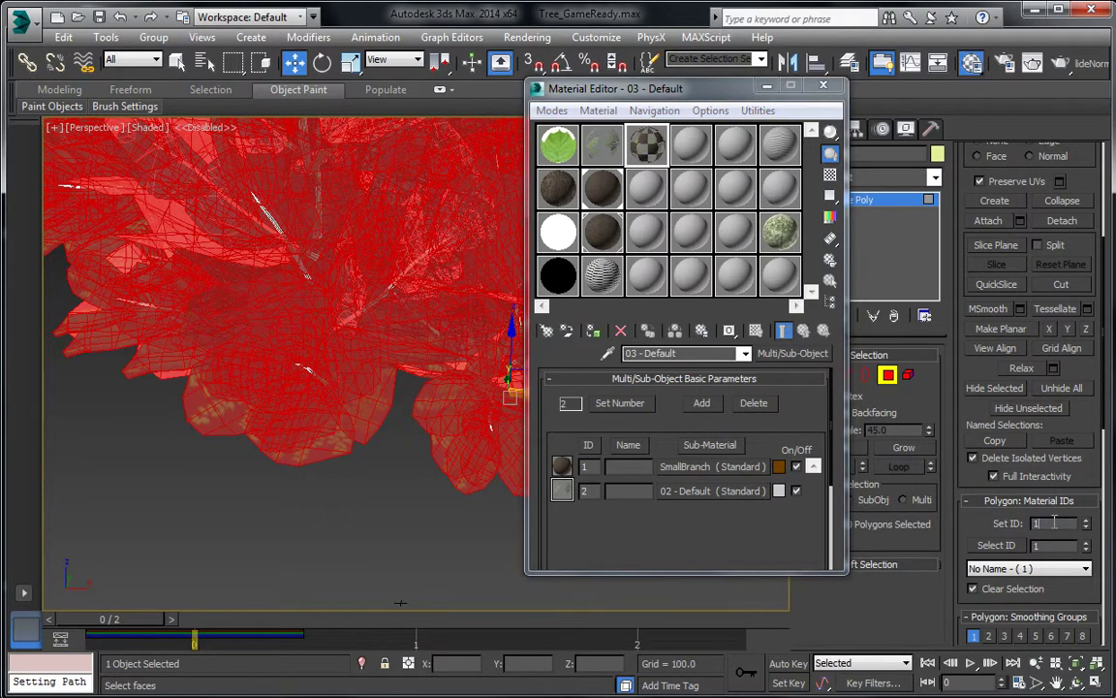
type("2")
key("Return")
middle_click_drag(408, 525, 428, 518)
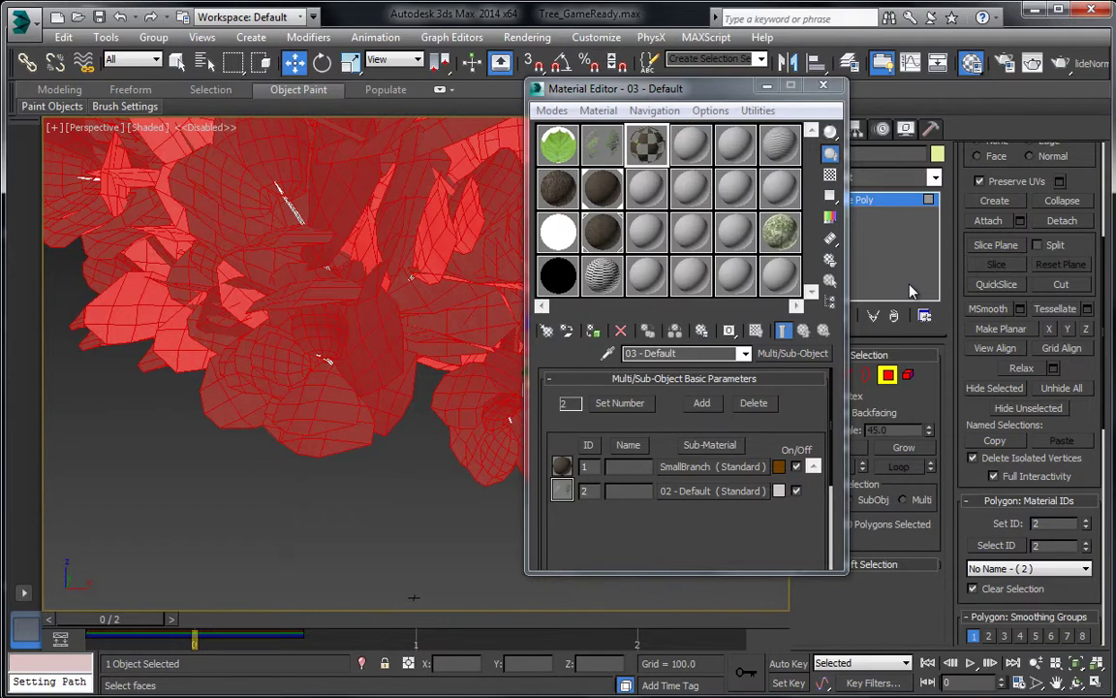
key("ctrl+d")
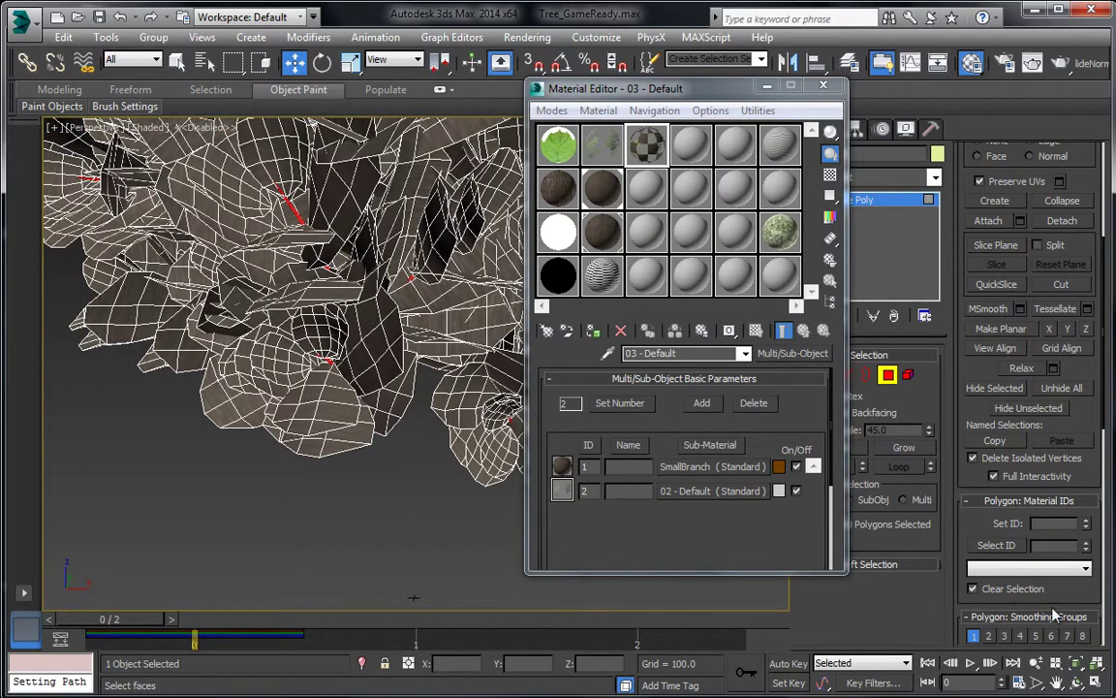
left_click(903, 201)
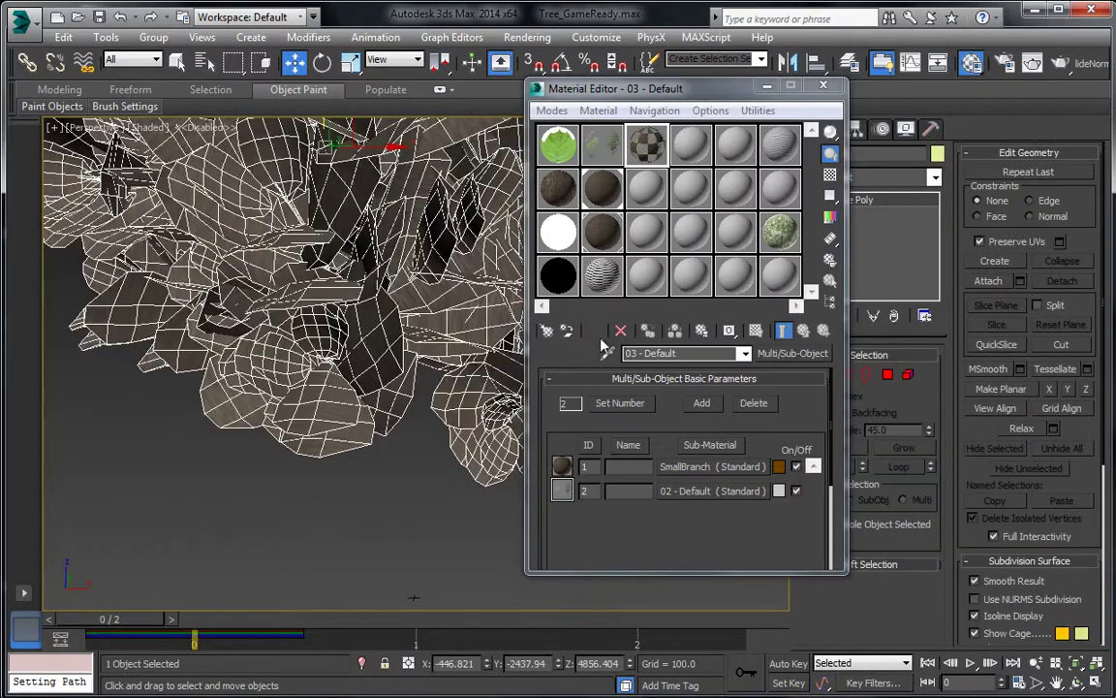
Step: Assign the 03 - Default Multi/Sub-Object material to the foliage and check the leaves and twigs up close
left_click(601, 331)
left_click(427, 504)
scroll(407, 392, "up", 10)
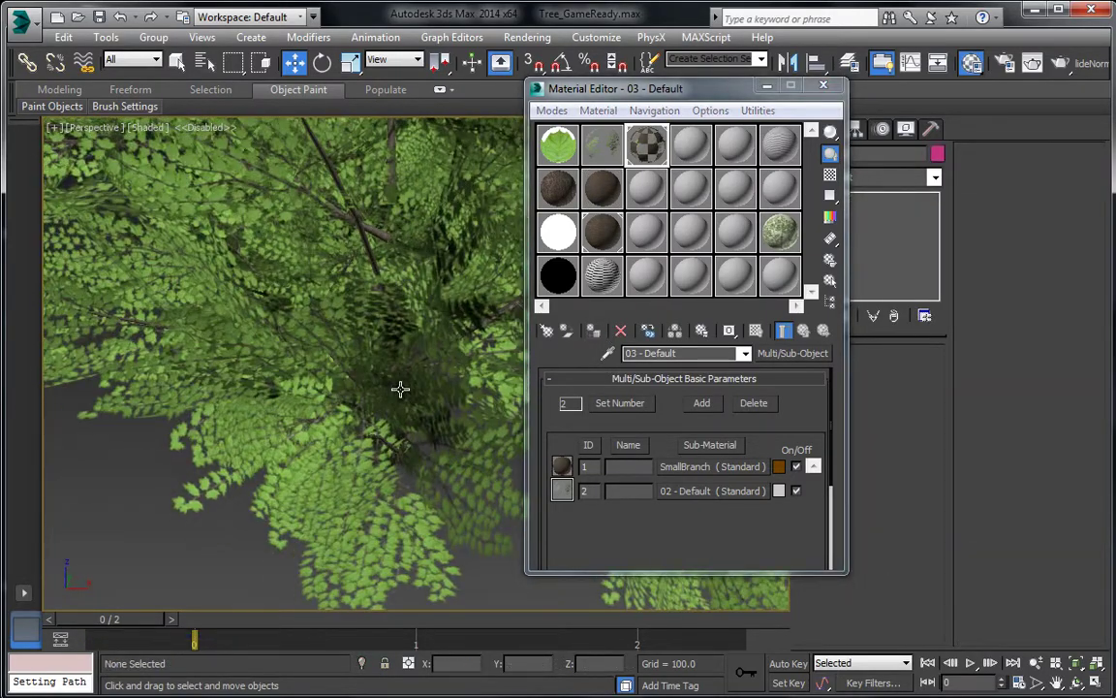
middle_click_drag(372, 387, 398, 540)
scroll(388, 436, "down", 10)
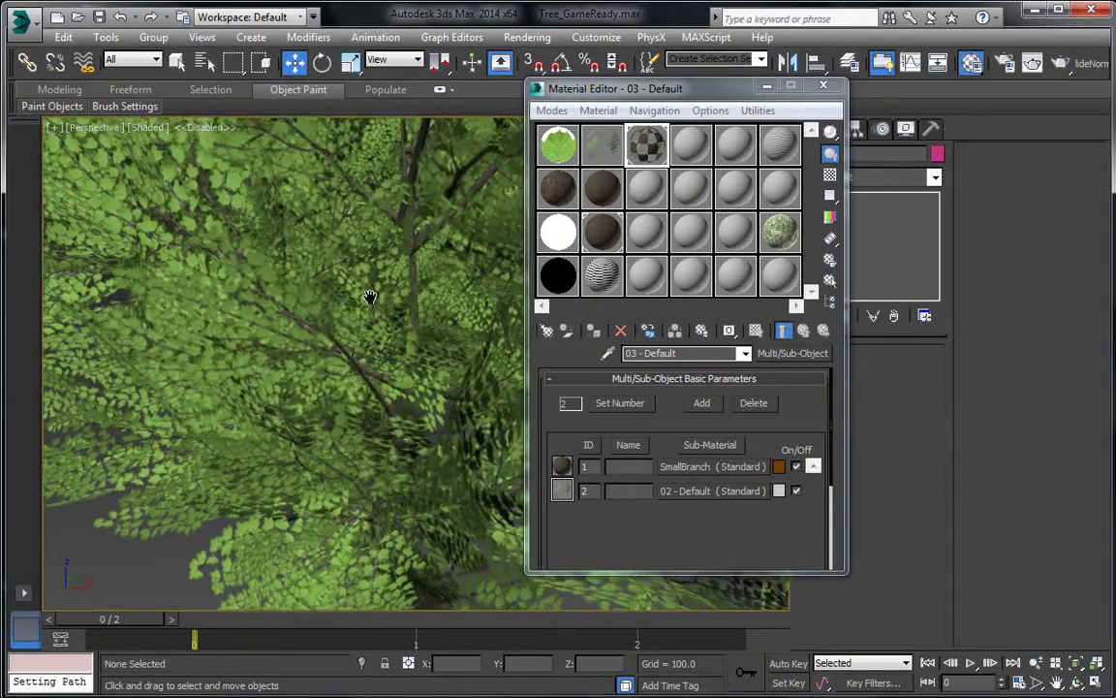
Step: Unhide all scene objects to bring back the trunk and branches
right_click(188, 466)
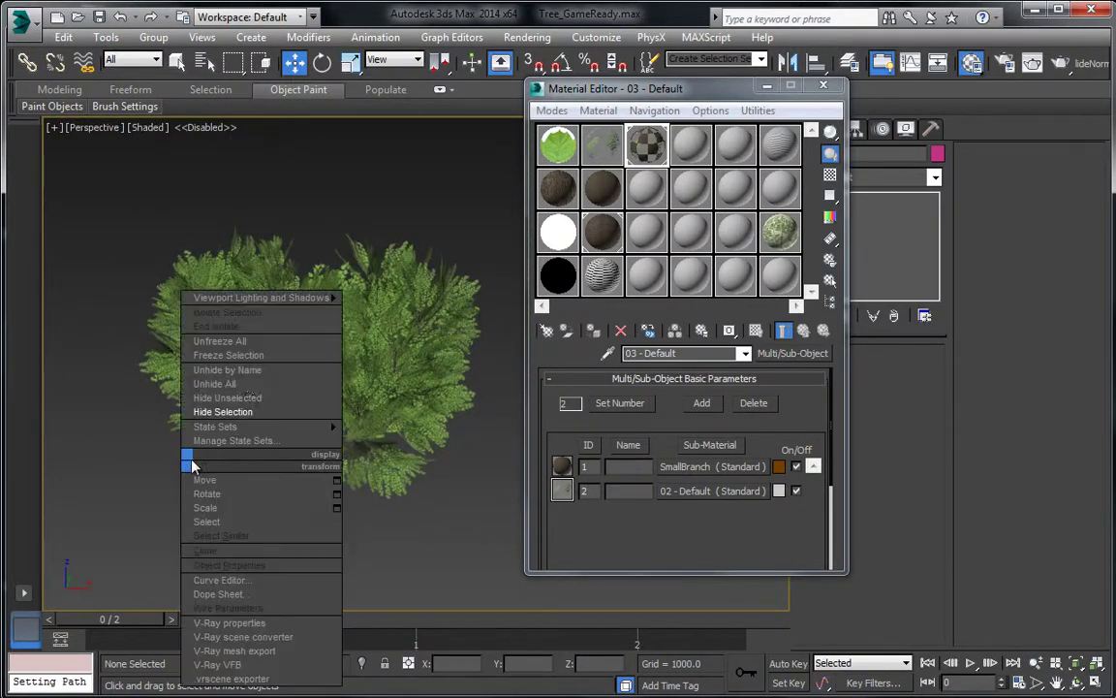
left_click(249, 385)
middle_click_drag(278, 442, 300, 380)
scroll(302, 379, "up", 3)
Step: Select the trunk-and-branches mesh and open the SmallBranch sub-material of the 03 - Default material
left_click(296, 383)
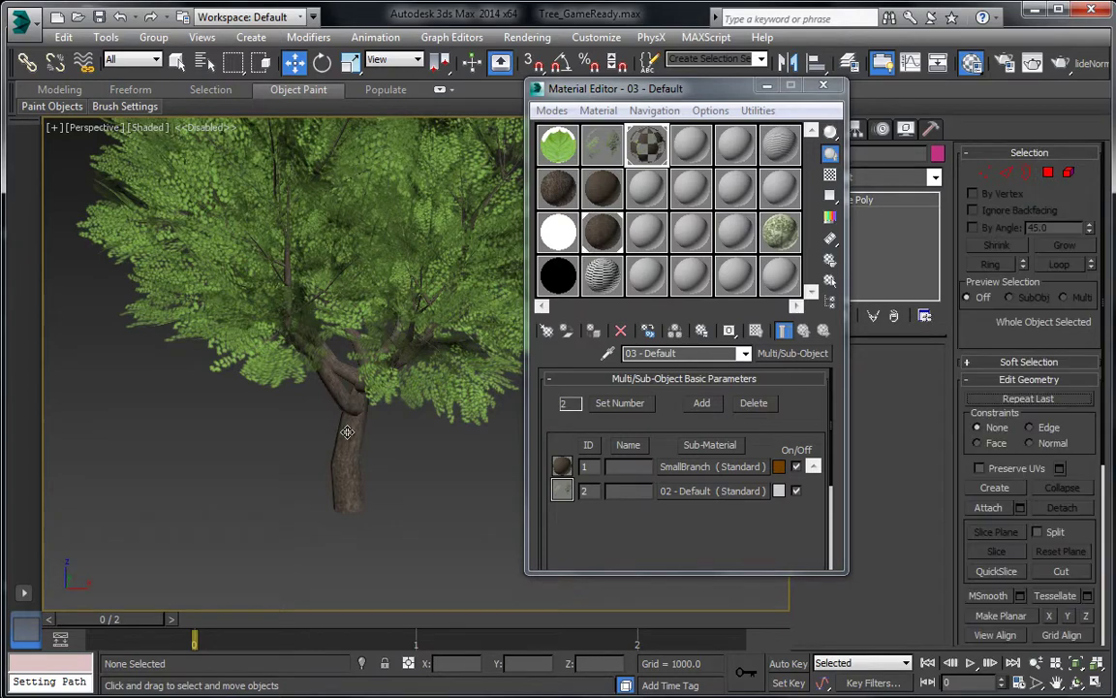
scroll(384, 403, "up", 6)
scroll(385, 403, "up", 2)
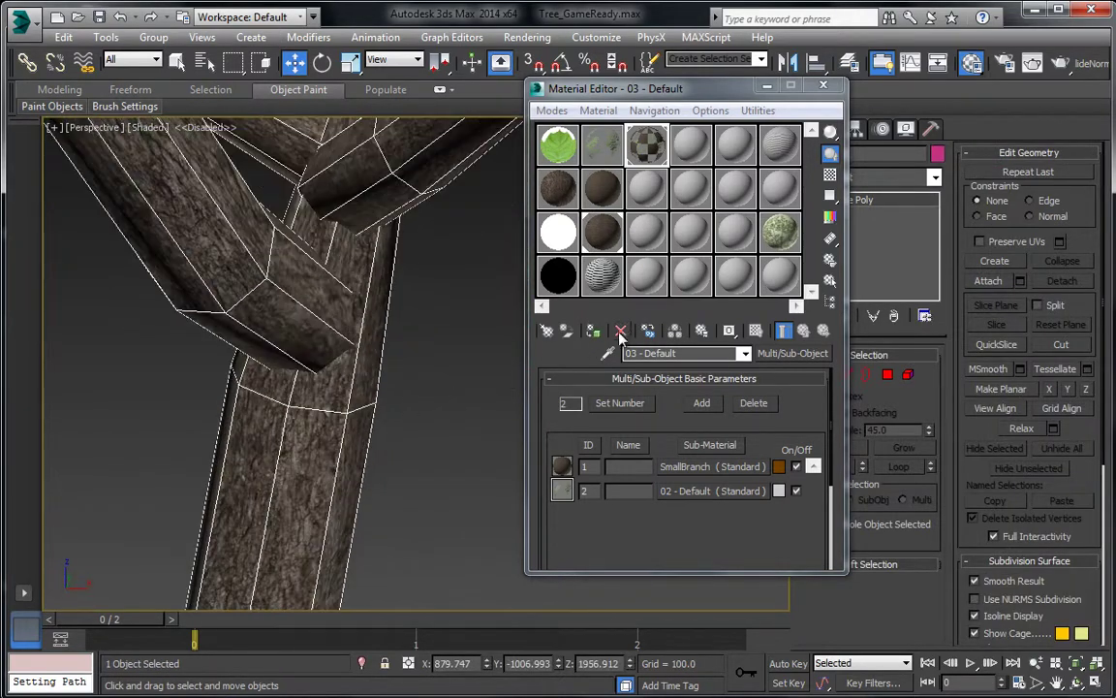
left_click(669, 467)
Step: Examine the bark texture around the trunk and branch joints, and the whole tree from several angles
scroll(414, 339, "up", 2)
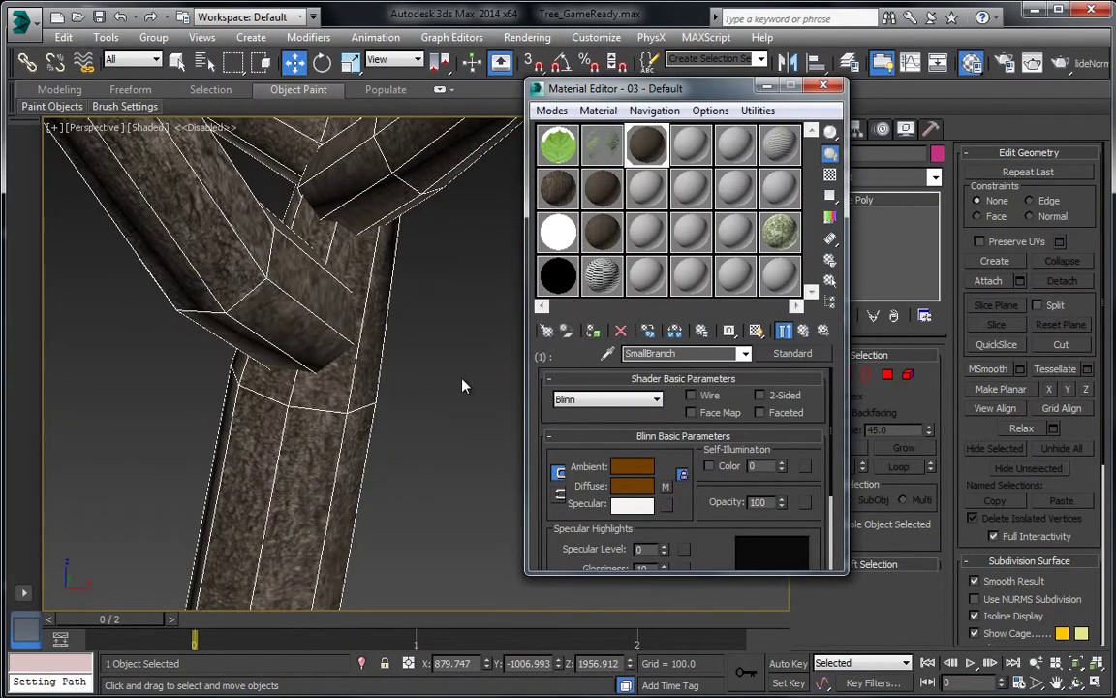
left_click(415, 339)
scroll(337, 363, "up", 4)
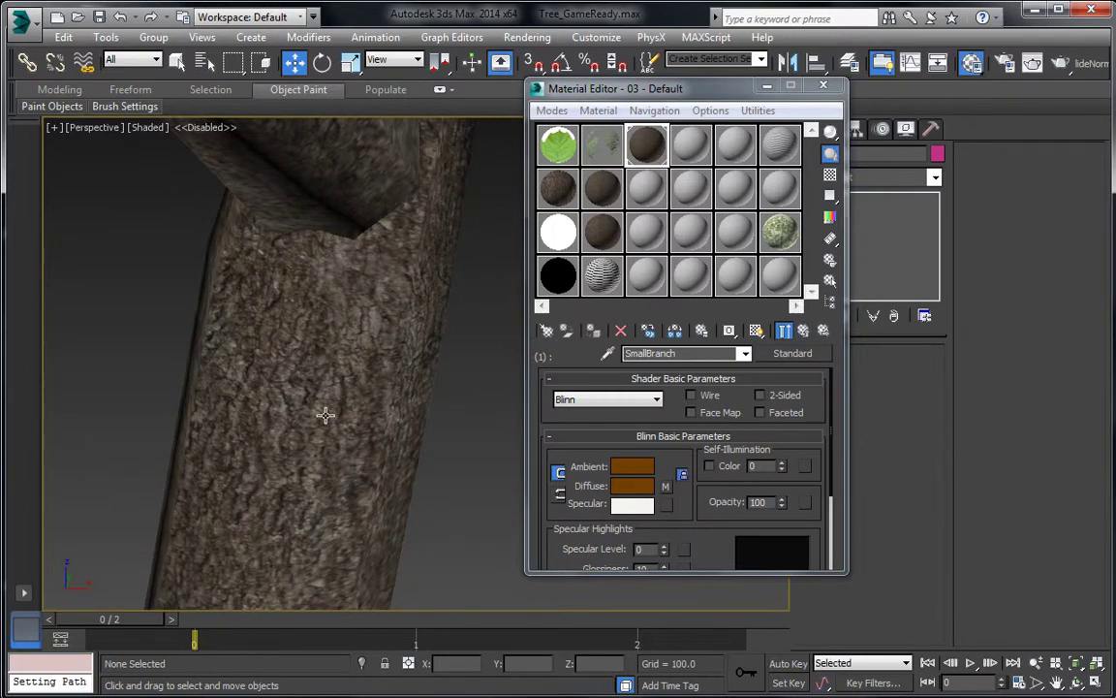
scroll(325, 422, "down", 5)
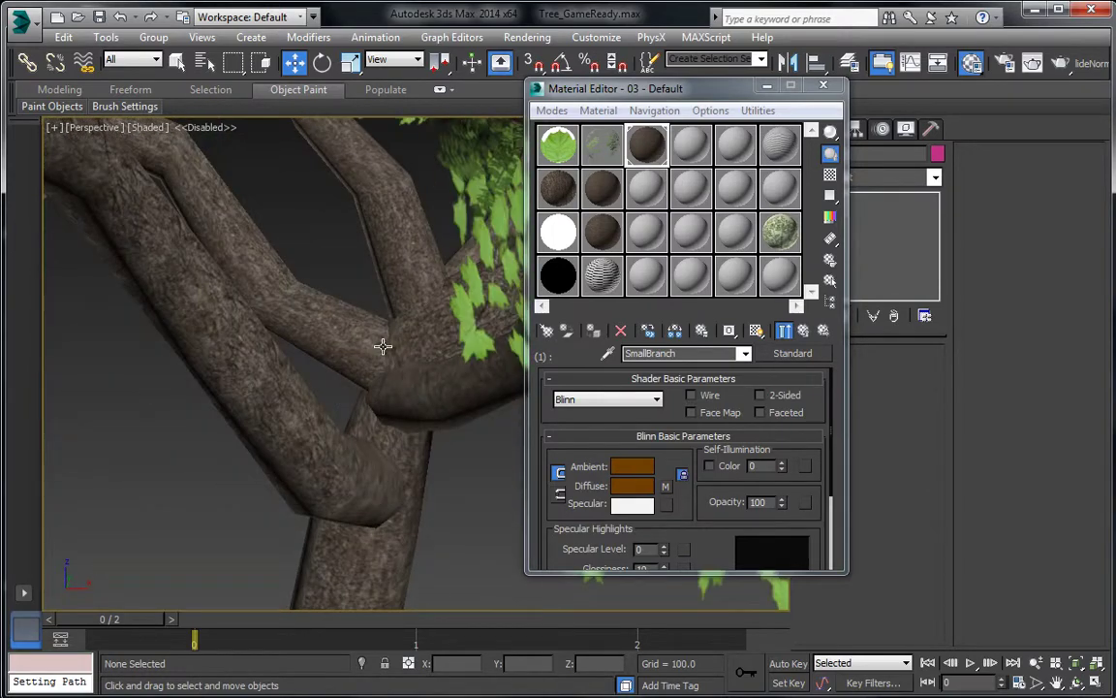
scroll(372, 362, "down", 3)
left_click(824, 85)
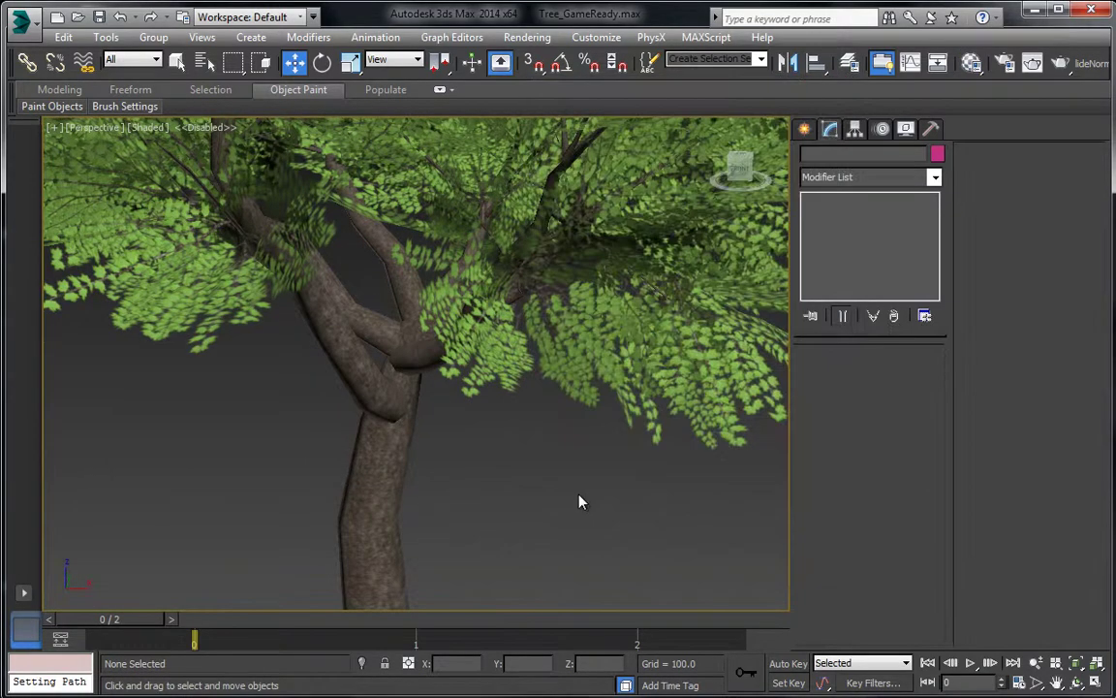
scroll(503, 504, "down", 3)
scroll(462, 470, "down", 5)
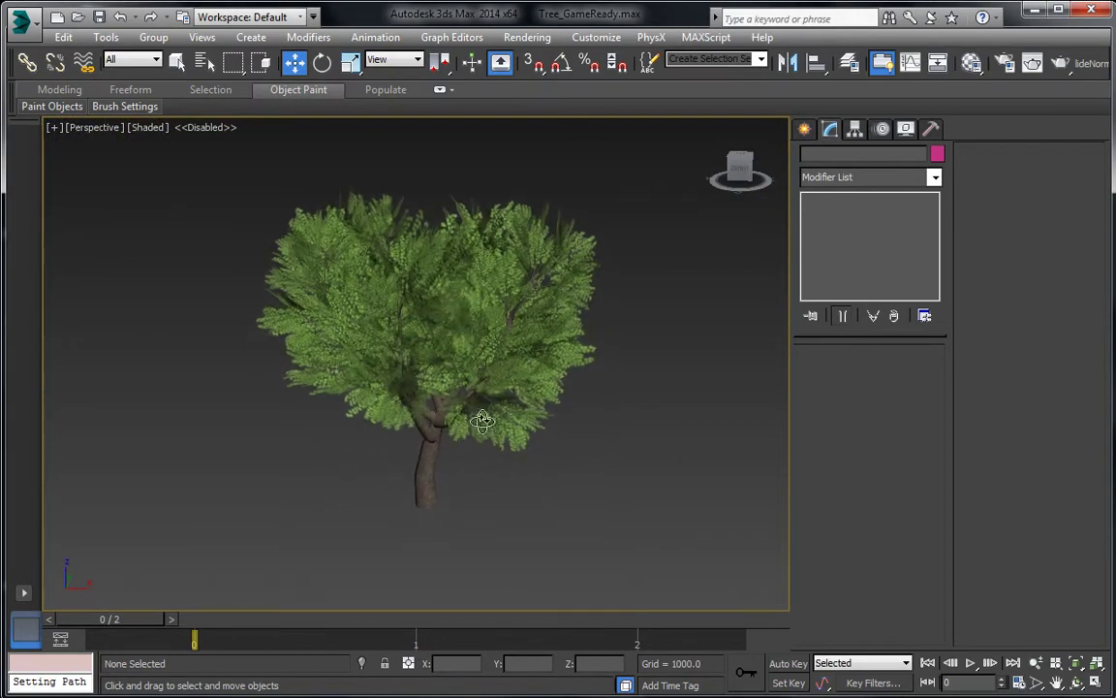
key("ctrl+r")
left_click_drag(472, 340, 458, 309)
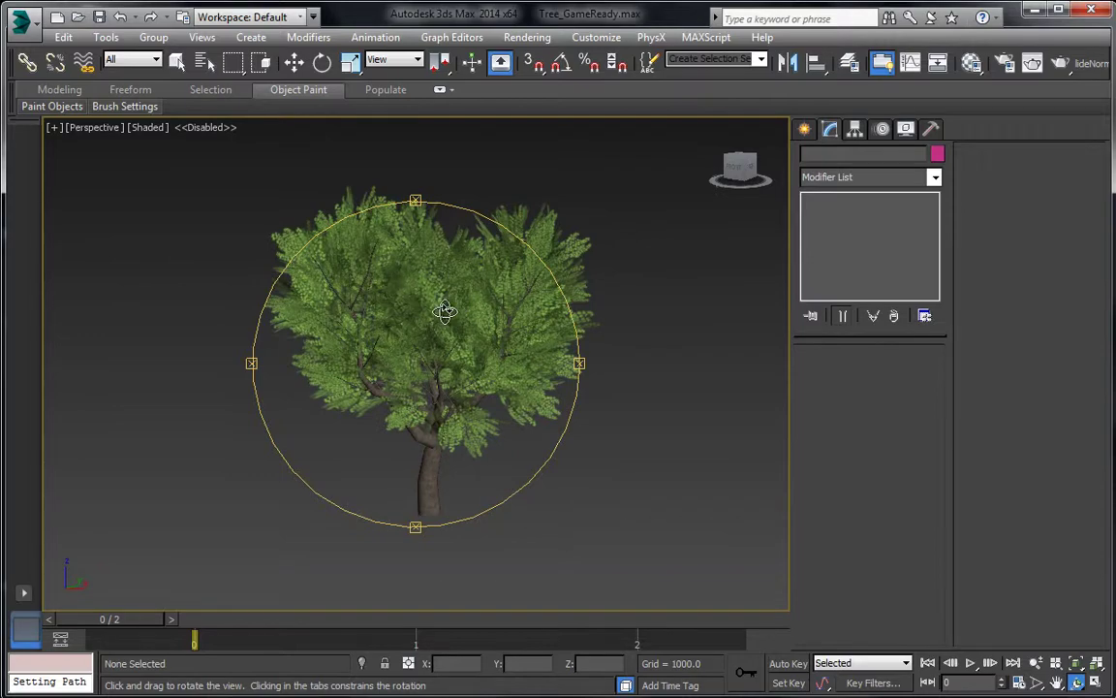
mouse_move(369, 332)
left_mouse_down()
mouse_move(416, 326)
mouse_move(391, 348)
mouse_move(354, 349)
mouse_move(379, 241)
mouse_move(406, 314)
mouse_move(557, 344)
mouse_move(489, 331)
mouse_move(343, 336)
mouse_move(428, 332)
mouse_move(321, 304)
mouse_move(367, 336)
left_mouse_up()
left_click_drag(462, 276, 431, 376)
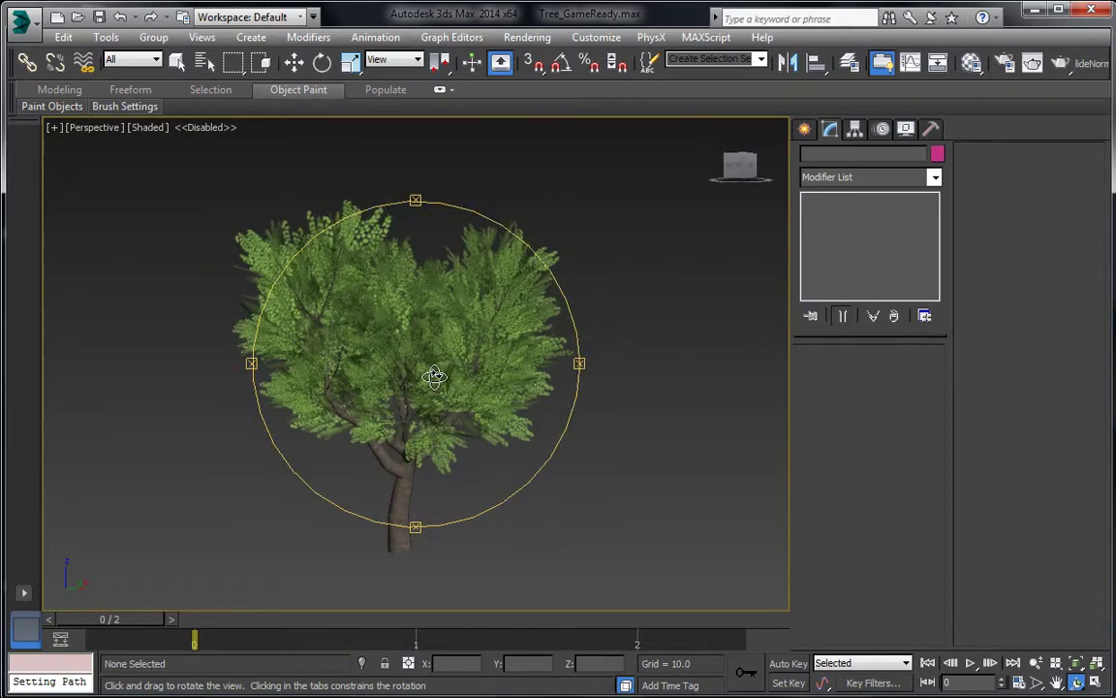
Step: Create a Standard Omni light on the ground beside the tree in the Perspective view
left_click(804, 128)
left_click(852, 156)
left_click(849, 181)
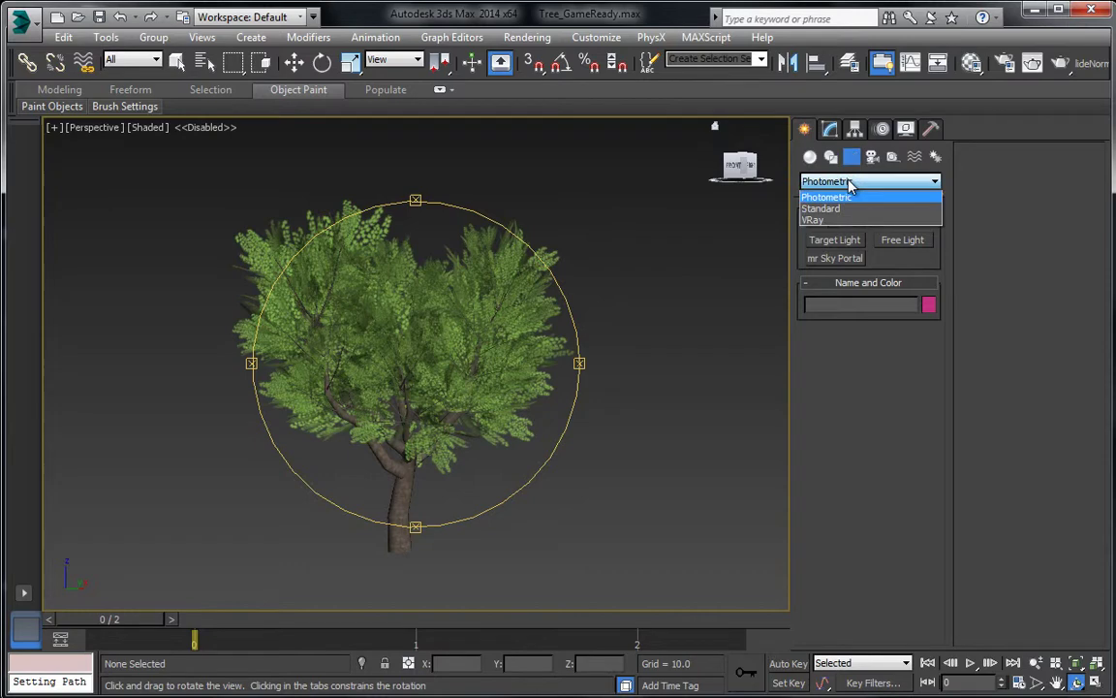
left_click(834, 203)
left_click(832, 276)
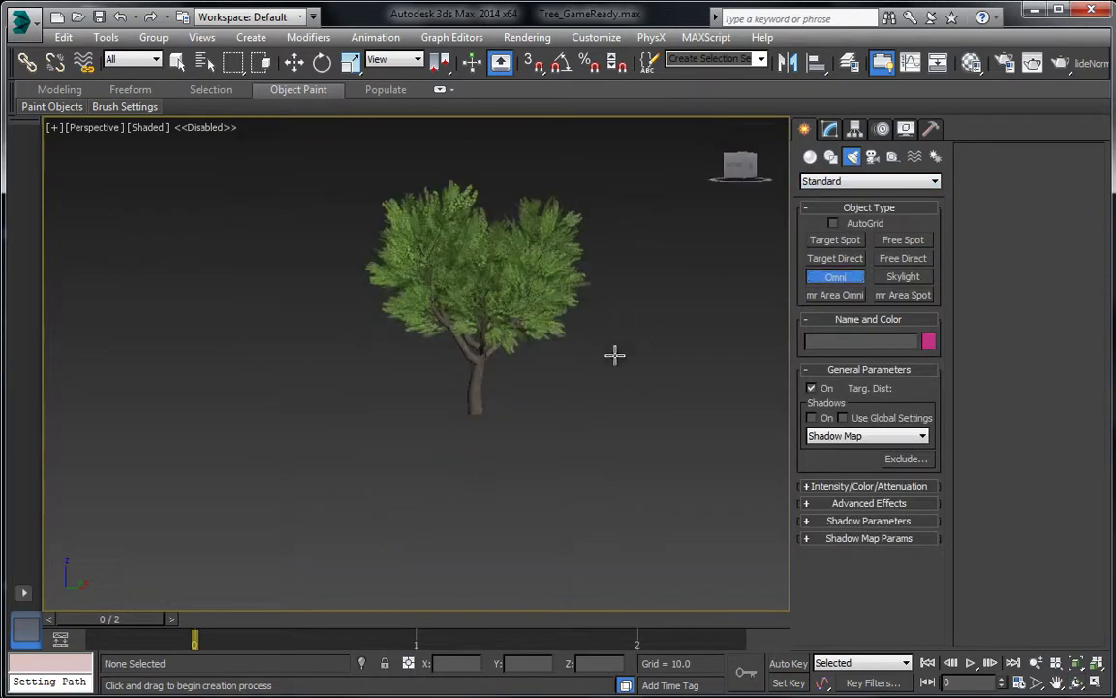
left_click(595, 399)
Step: Move the Omni light above and beside the crown, to about X 4334, Y 1079, Z 10650
left_click(293, 62)
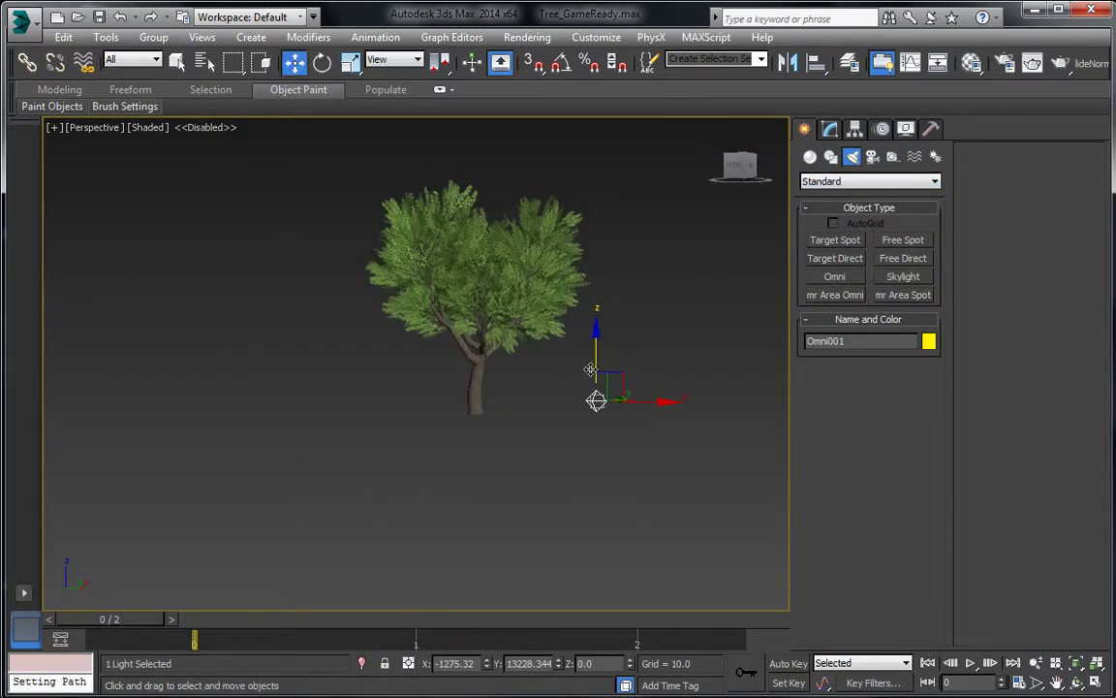
left_click_drag(594, 369, 595, 136)
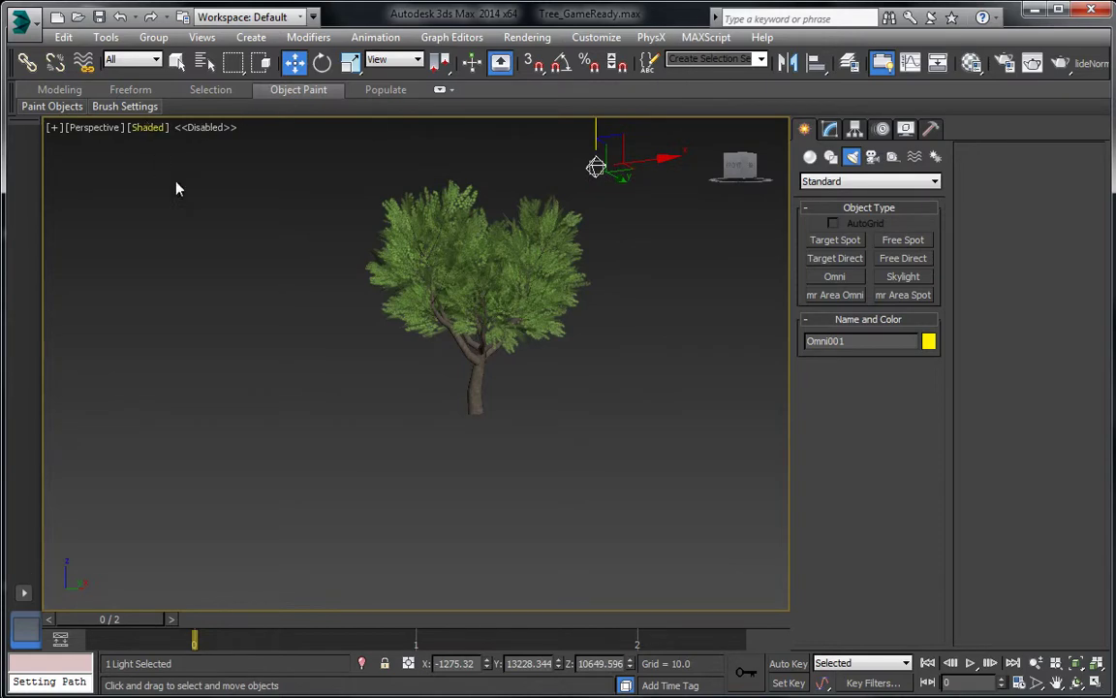
key("t")
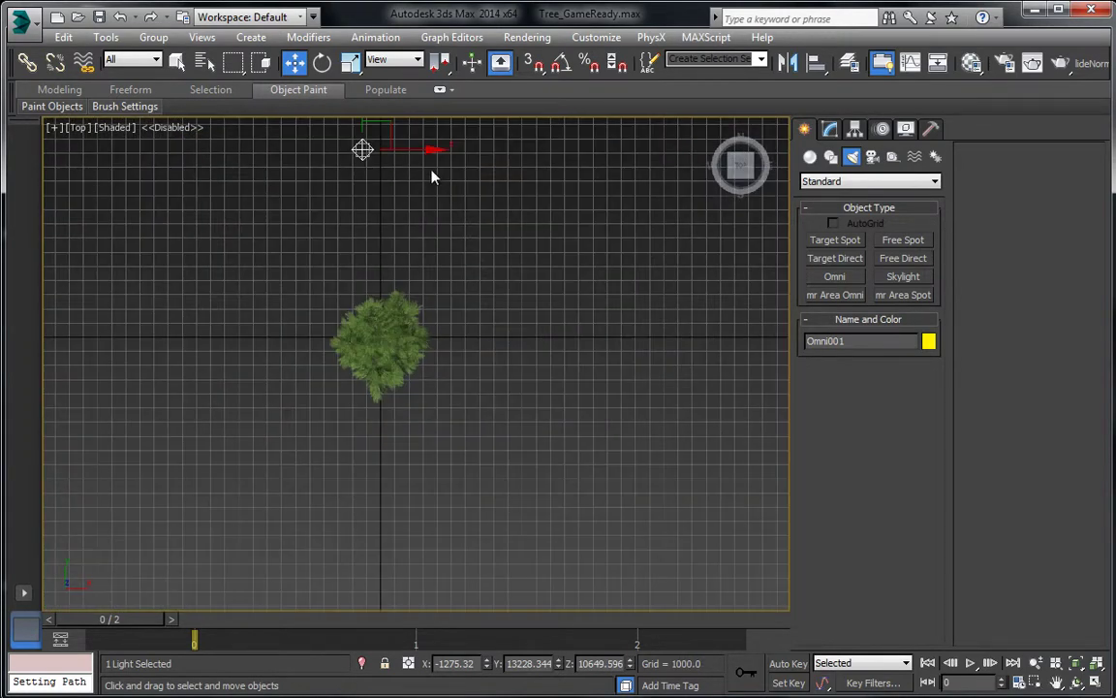
left_click_drag(400, 184, 482, 358)
key("f")
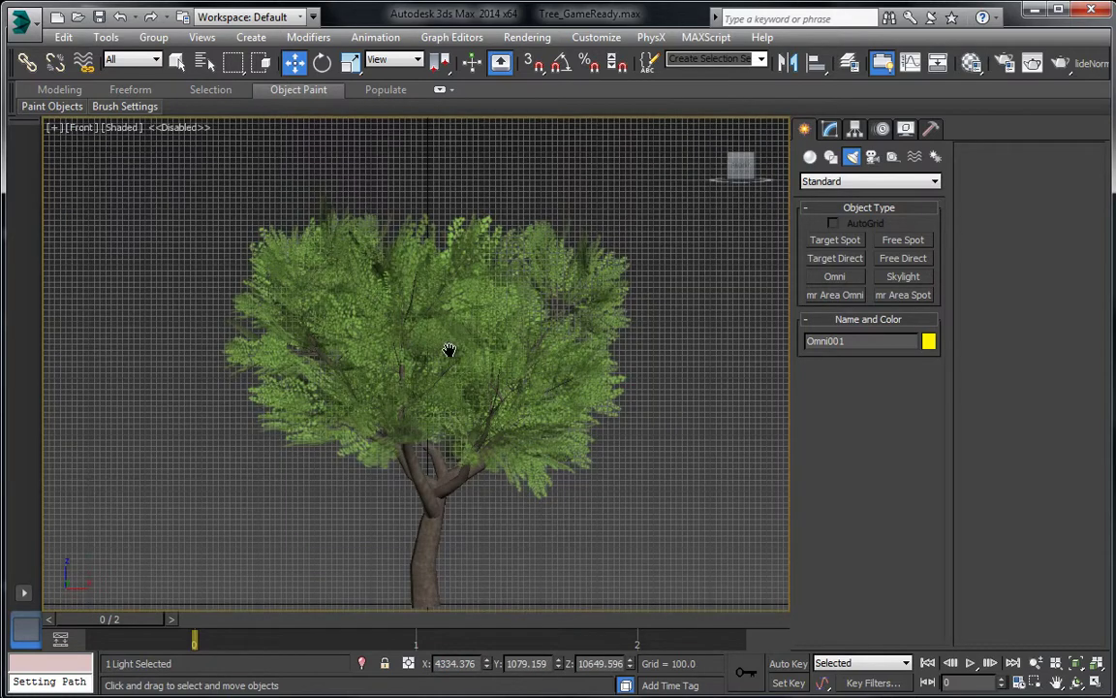
middle_click_drag(451, 325, 450, 411)
scroll(450, 411, "down", 4)
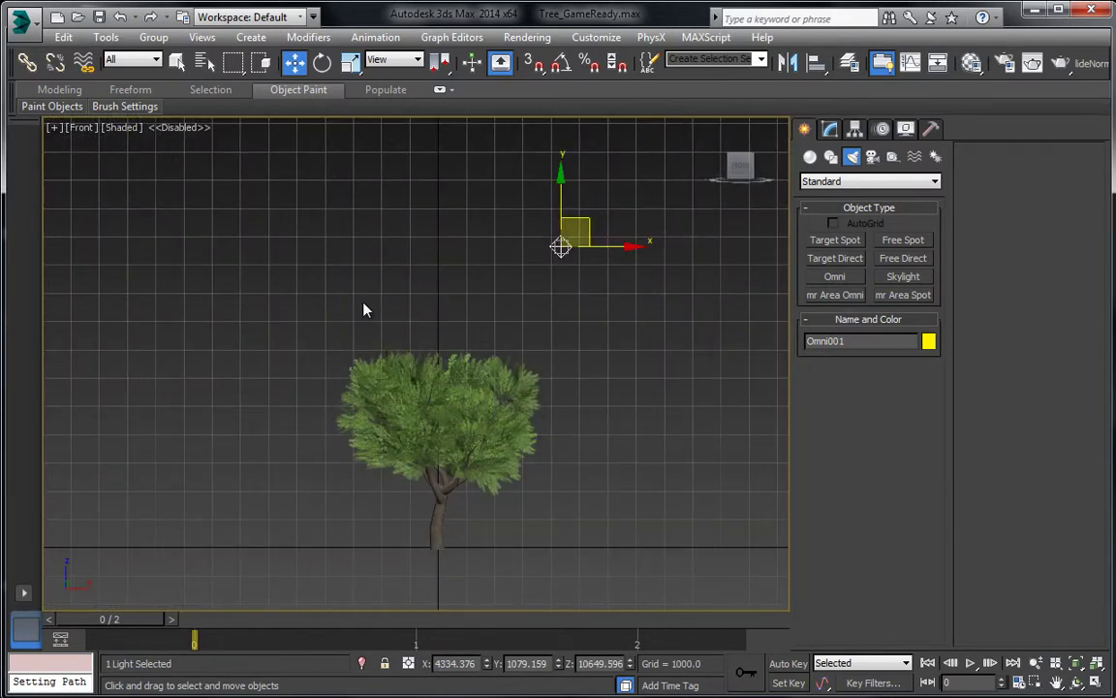
key("p")
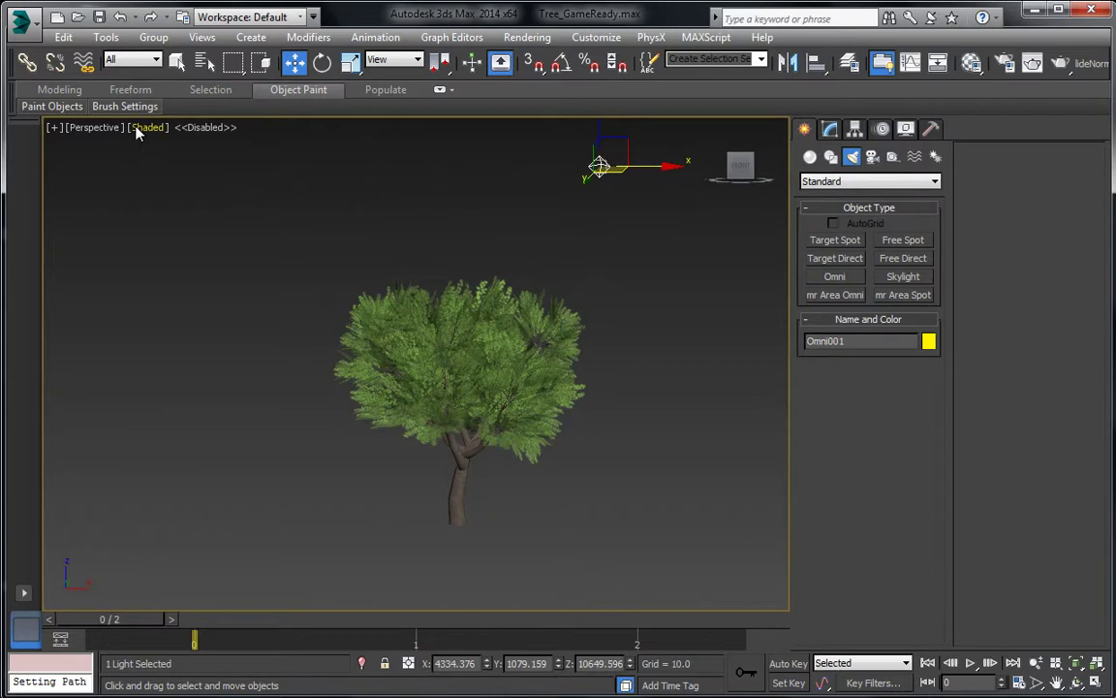
Step: Switch the Perspective view to Realistic shading, deselect the light and inspect the lighting on the foliage and branches
left_click(145, 128)
left_click(182, 148)
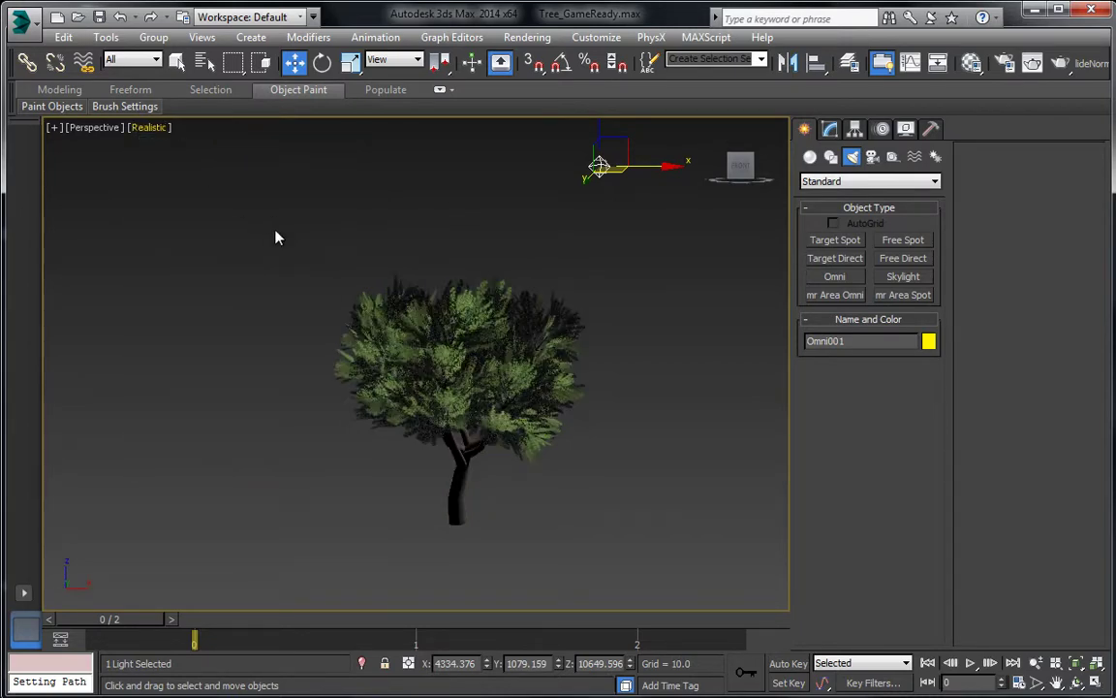
left_click(308, 325)
scroll(294, 354, "up", 3)
middle_click_drag(294, 354, 289, 199, "alt")
scroll(415, 369, "up", 5)
middle_click_drag(415, 369, 503, 310, "alt")
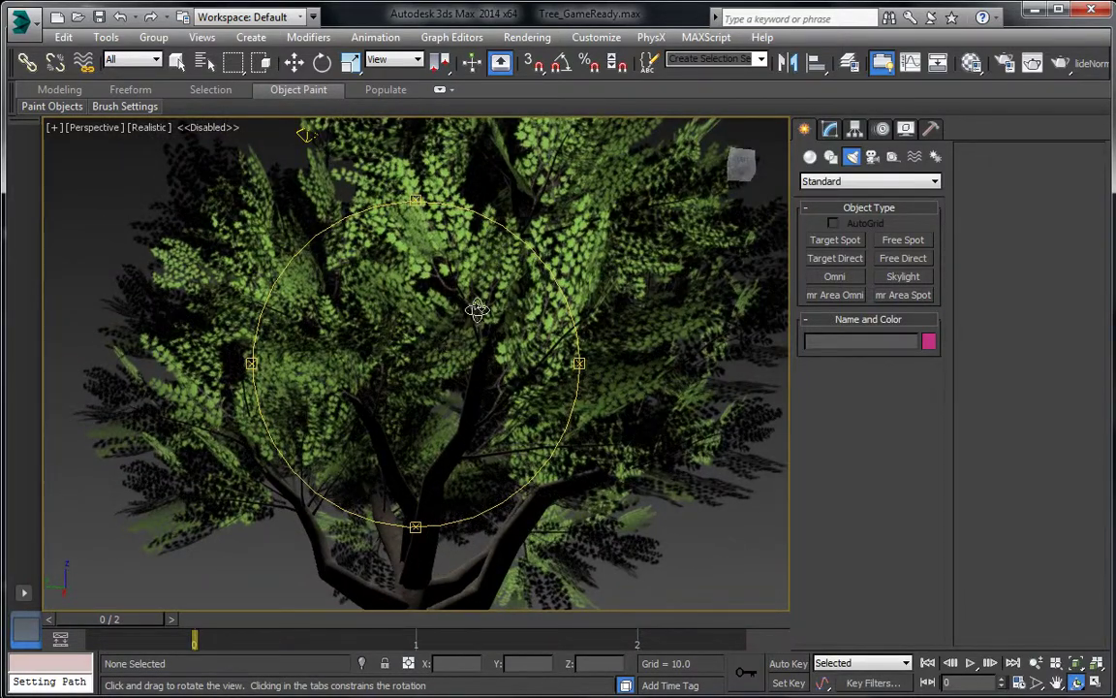
Step: Delete the Omni light above the crown, working from the Front view
scroll(424, 302, "down", 5)
middle_click_drag(470, 349, 403, 386, "alt")
left_click(293, 62)
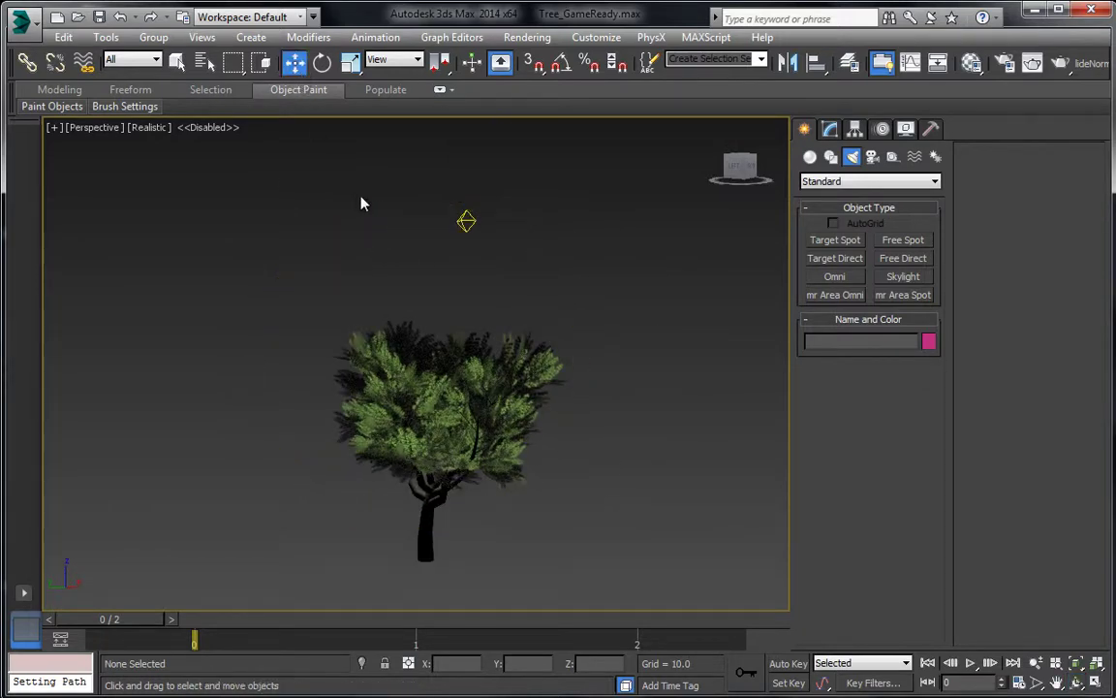
left_click_drag(501, 269, 501, 270)
key("f")
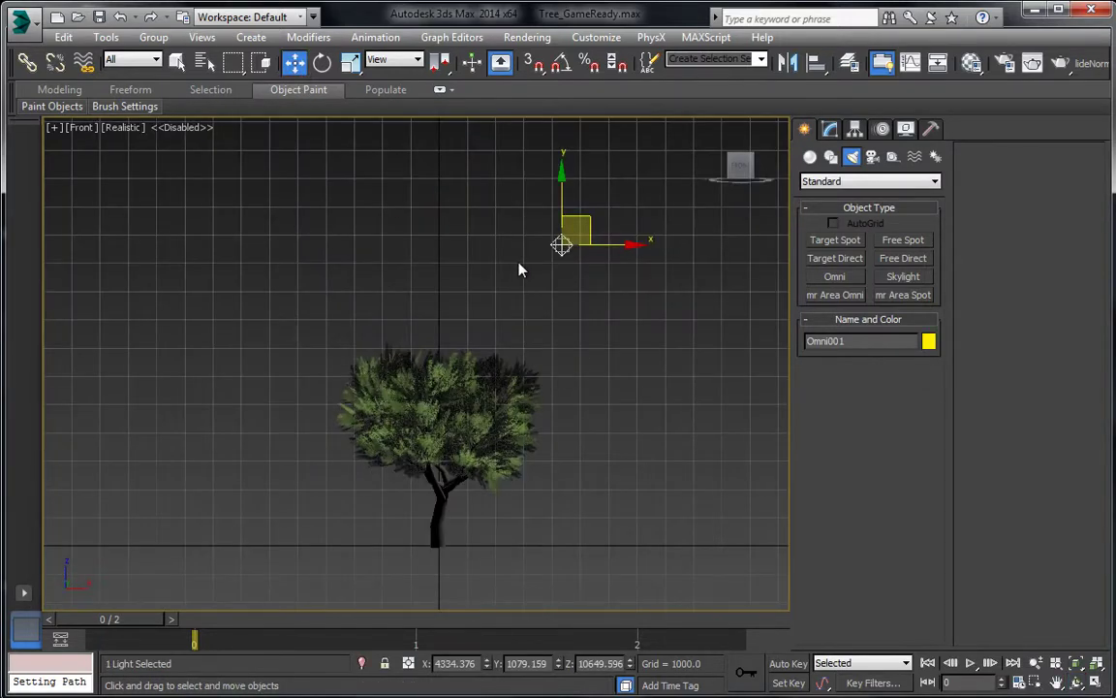
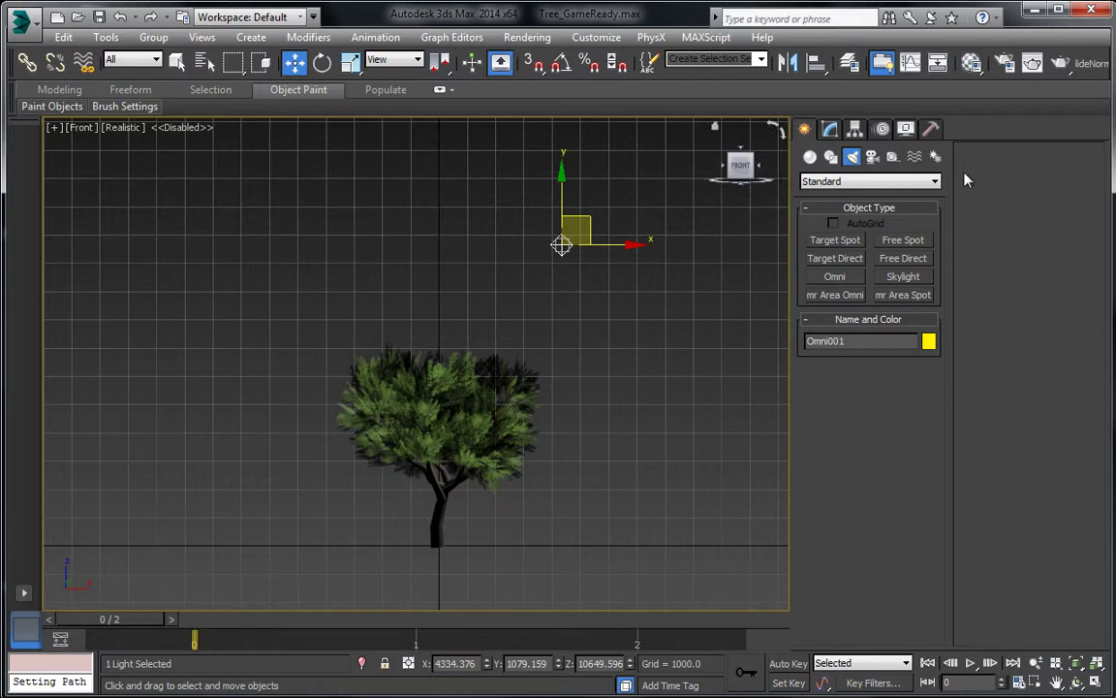
key("Delete")
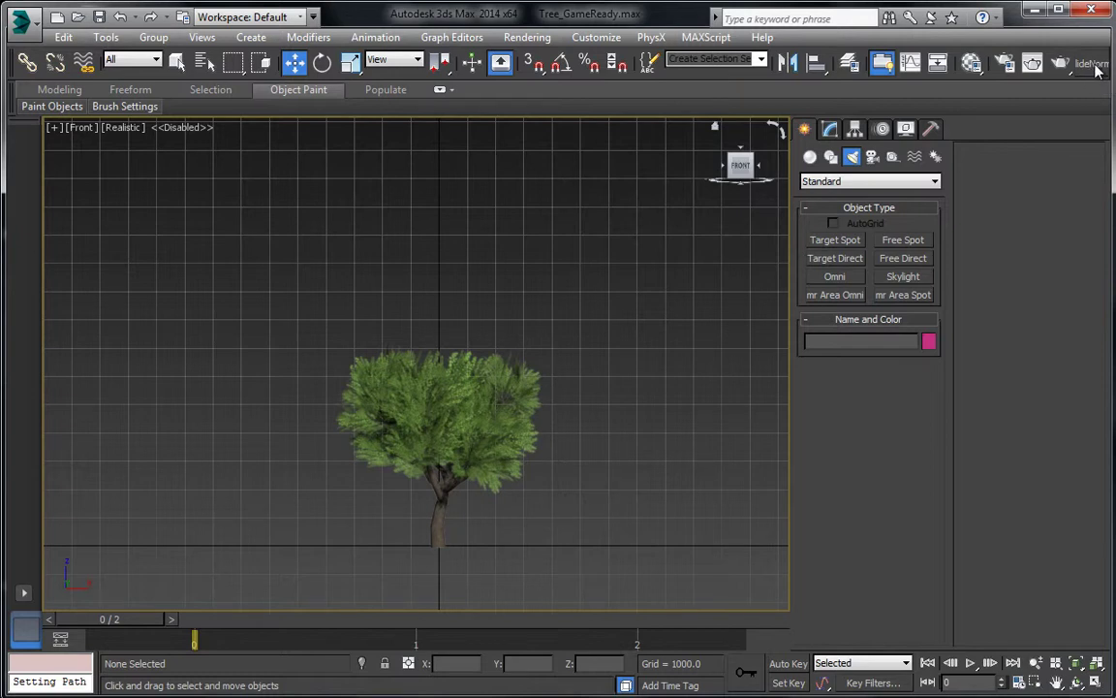
Step: Open the SlideNormalThief script beside the tree and hide the trunk and main branches mesh
left_click(1094, 63)
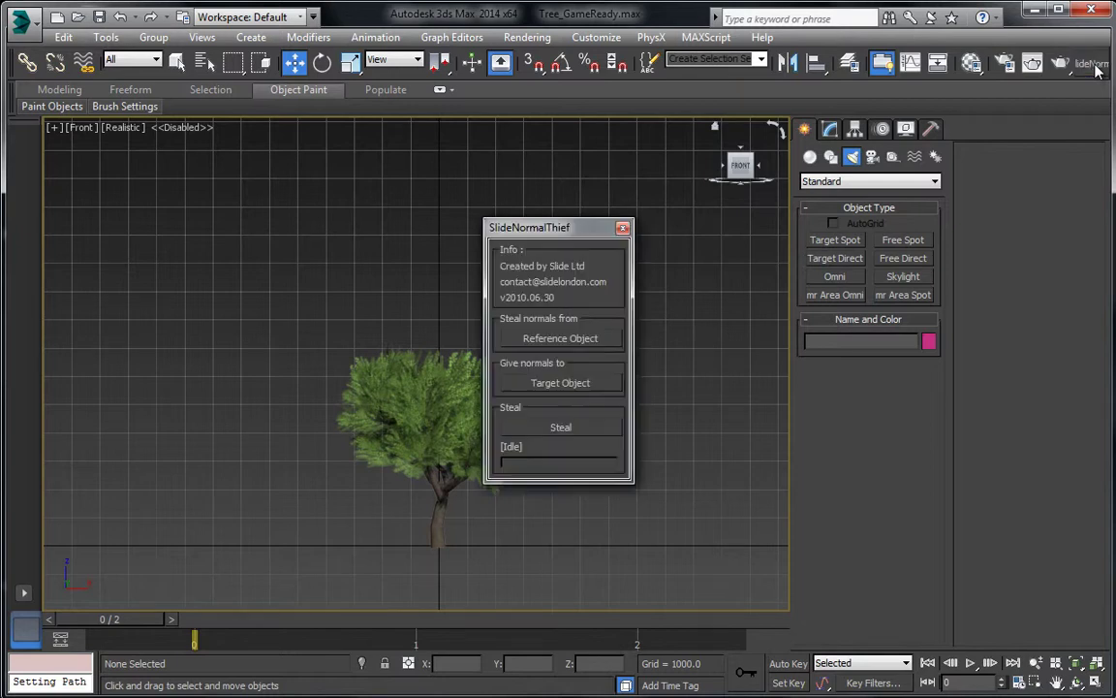
left_click_drag(549, 227, 690, 229)
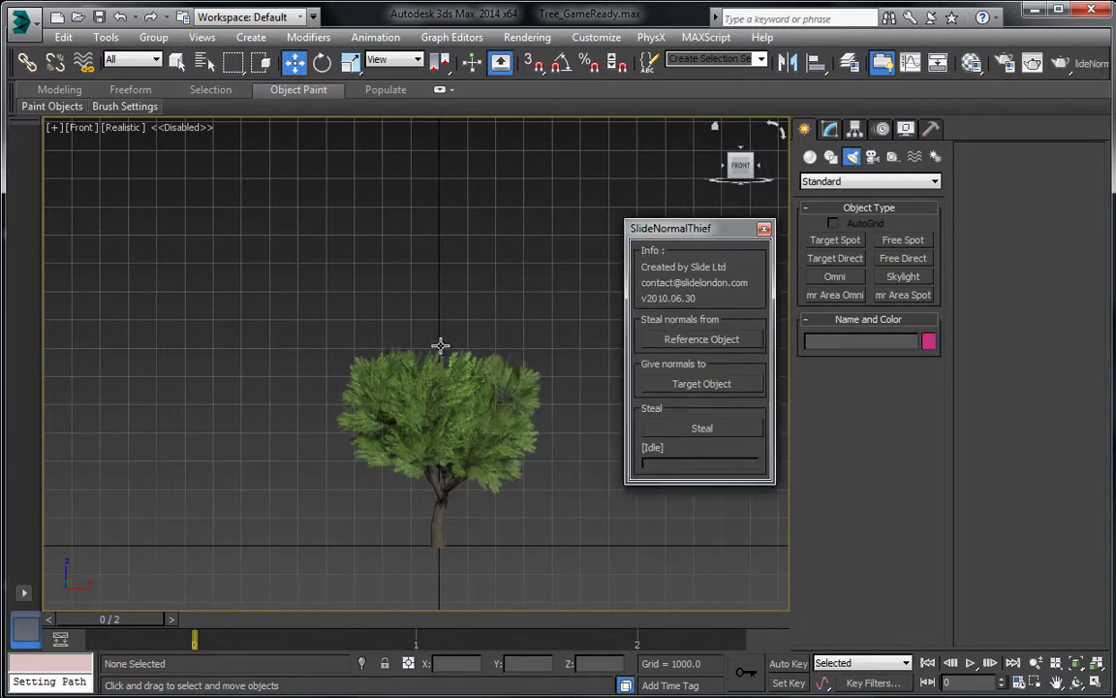
left_click(441, 344)
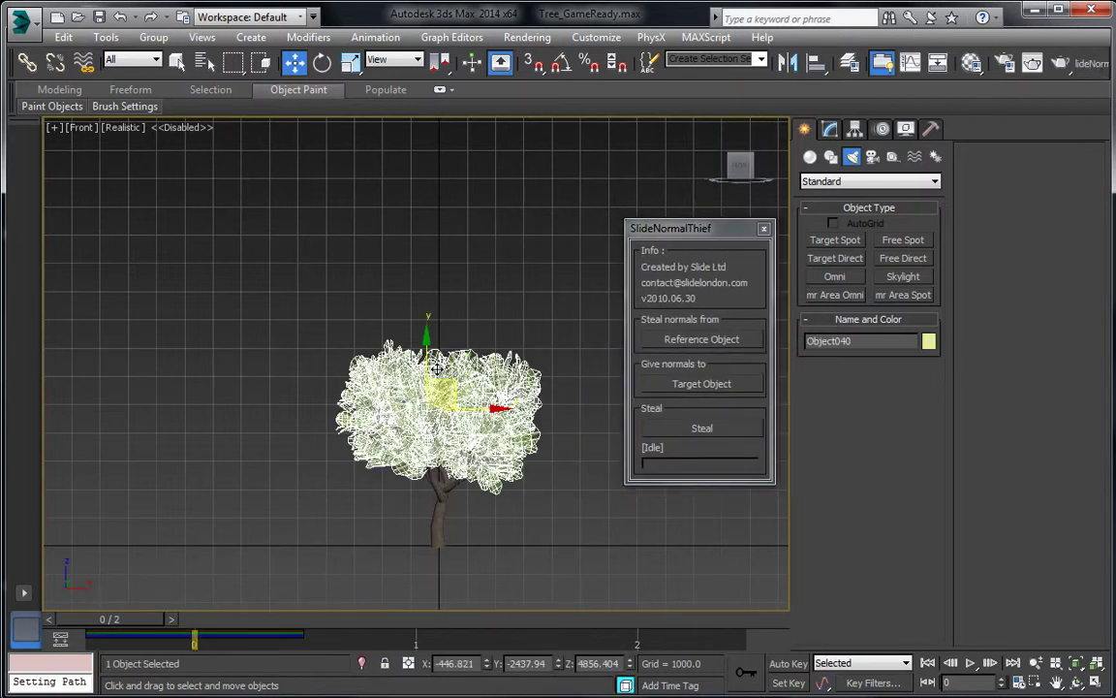
left_click(448, 442)
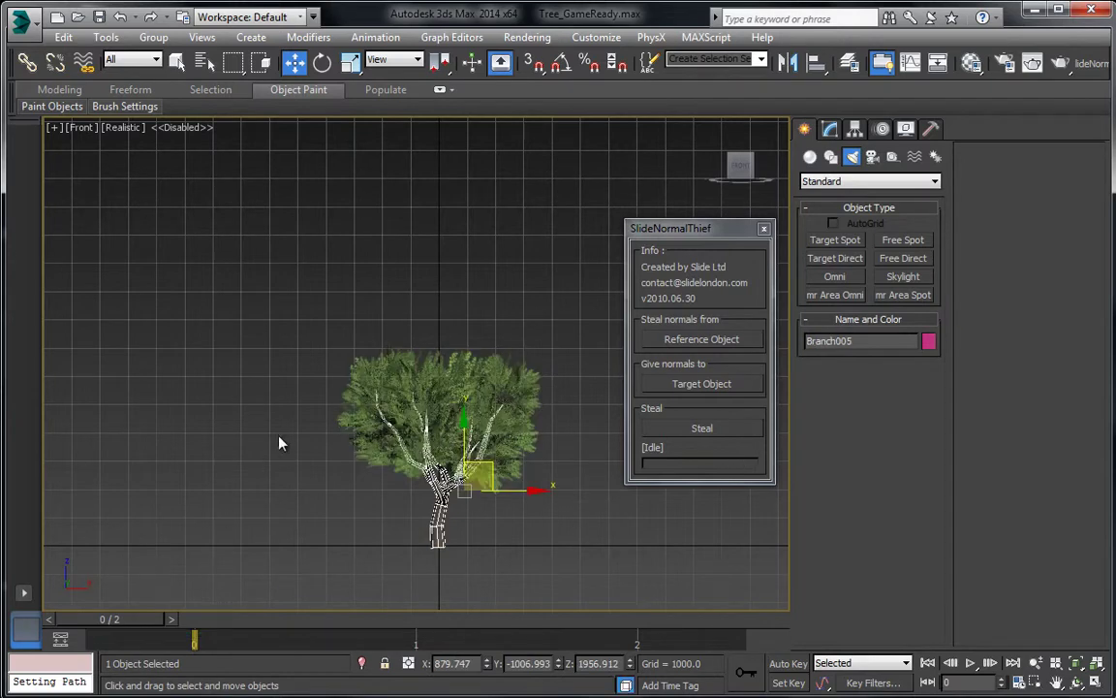
right_click(374, 442)
left_click(410, 388)
middle_click_drag(450, 398, 461, 355)
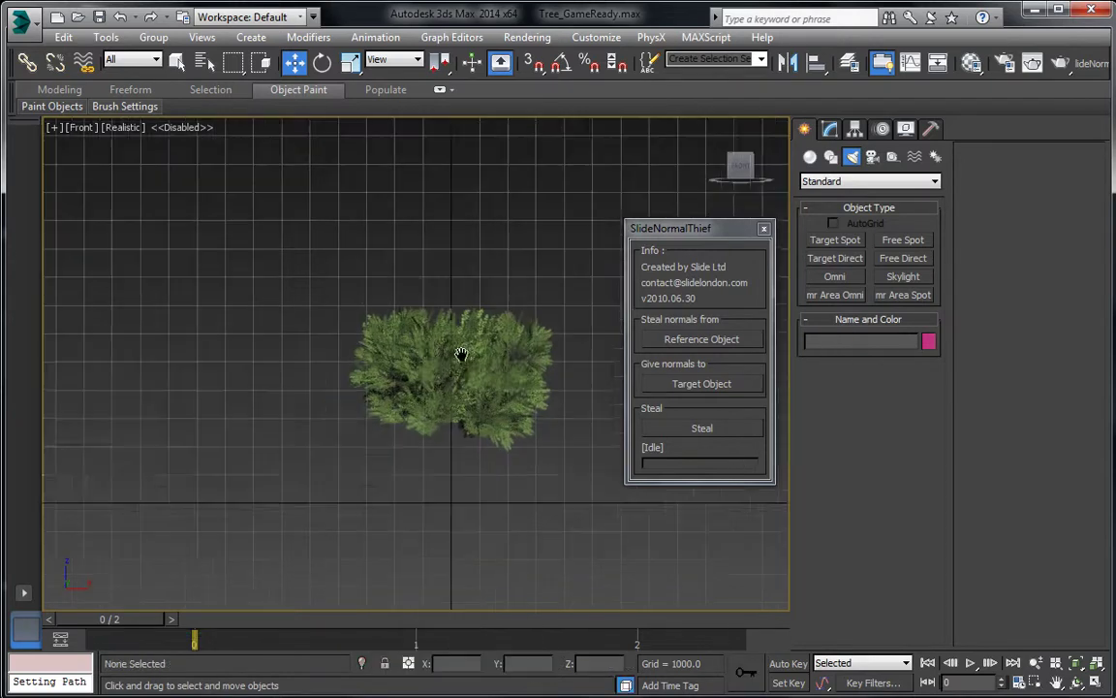
Step: Select the foliage mesh and open it for editing at Element level, checking its selected twig polygons and material ID
scroll(461, 355, "up", 5)
left_click(455, 349)
left_click(830, 130)
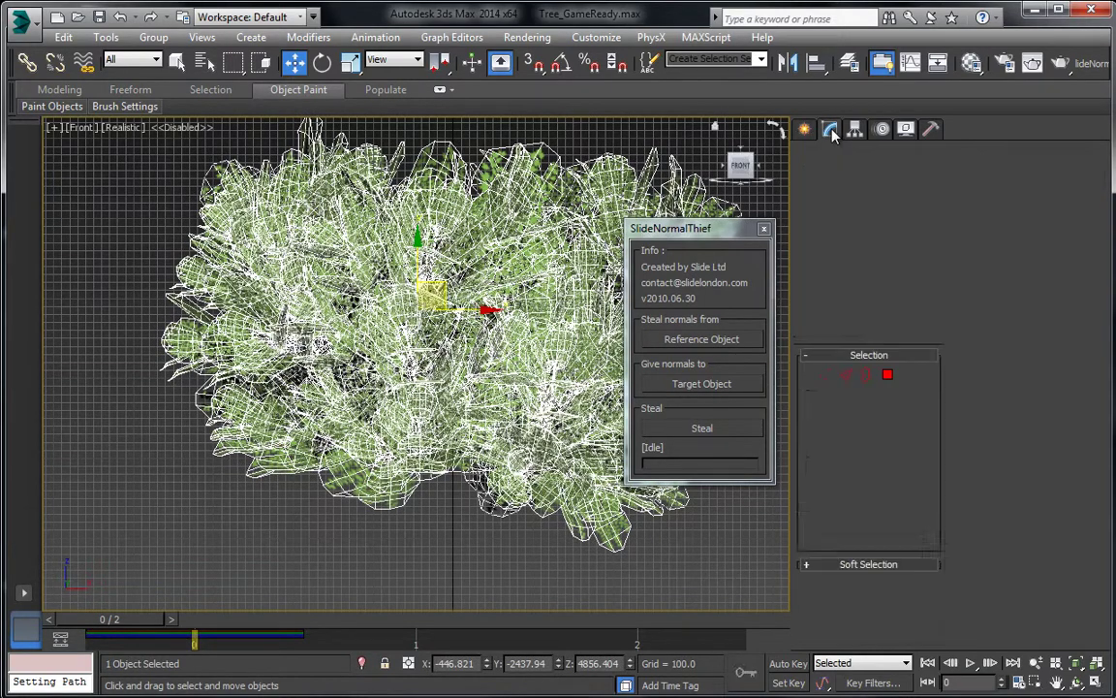
left_click(907, 373)
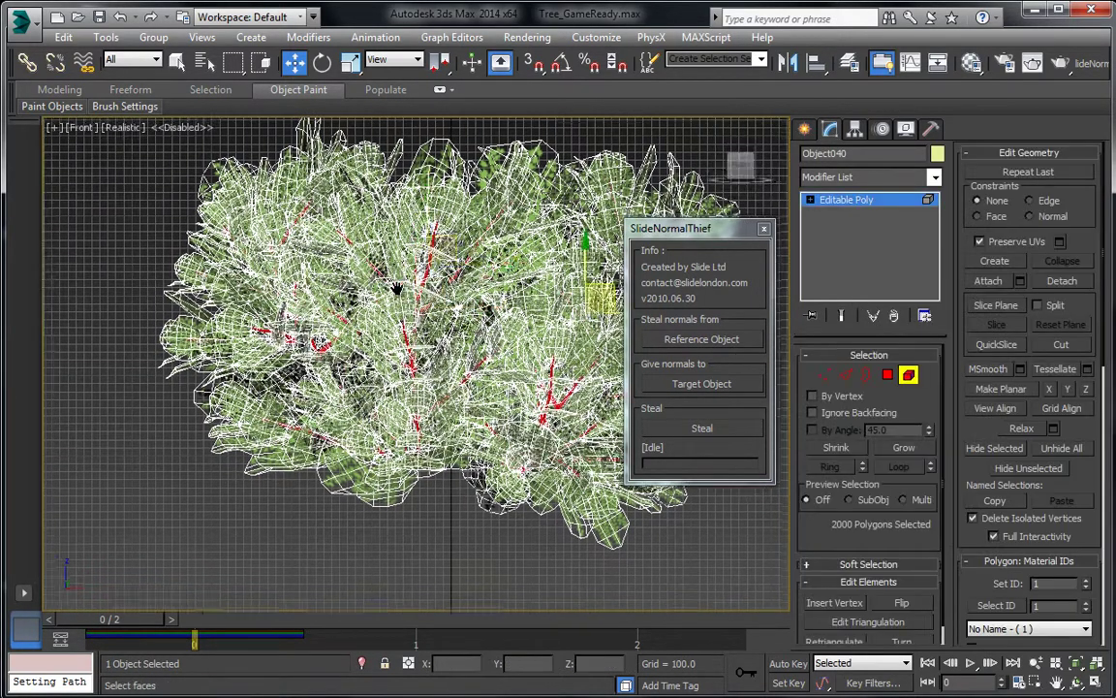
middle_click_drag(397, 288, 364, 243)
left_click_drag(1049, 584, 912, 560)
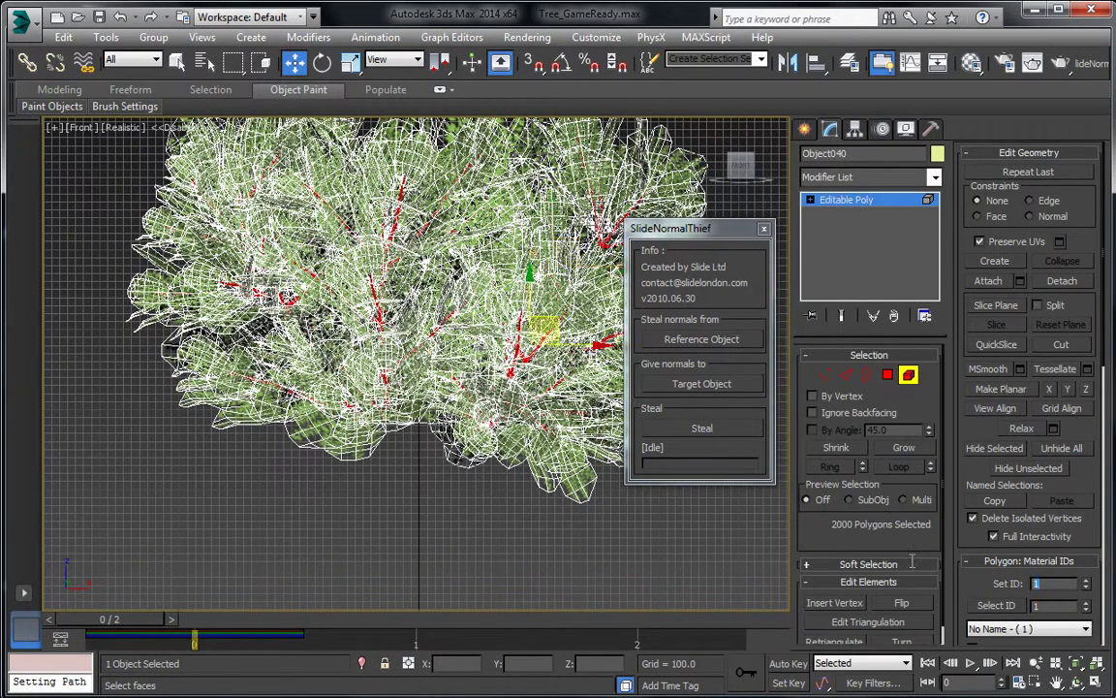
middle_click_drag(406, 471, 407, 473)
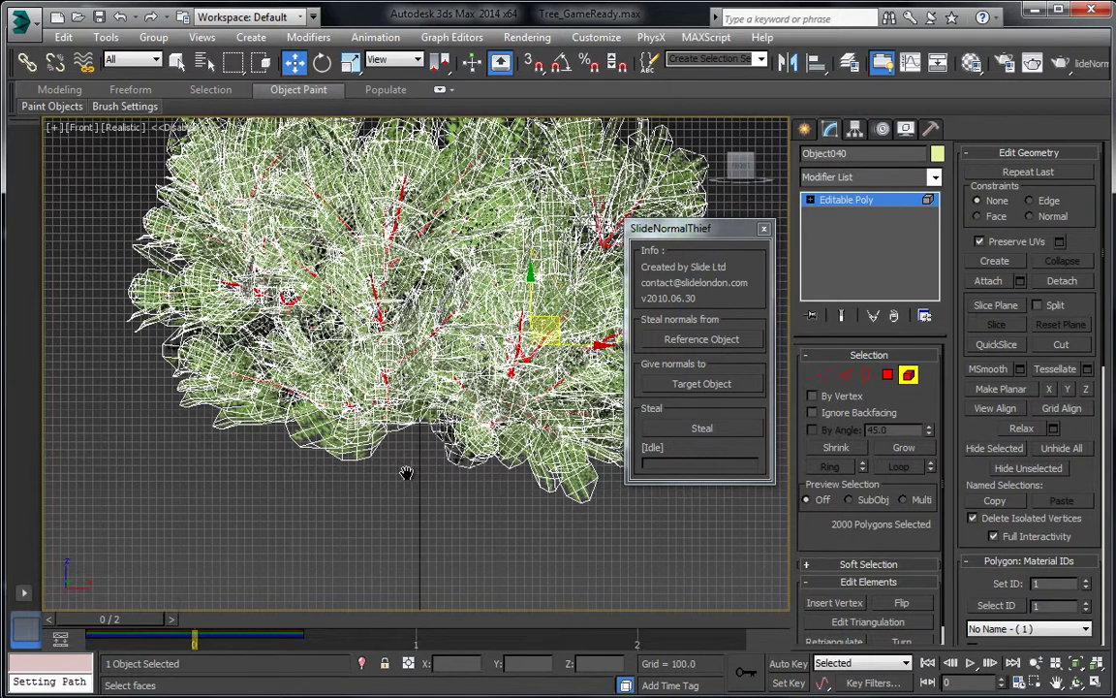
Step: Review the maps of the 02 - Default material in the Material Editor and close the editor
key("m")
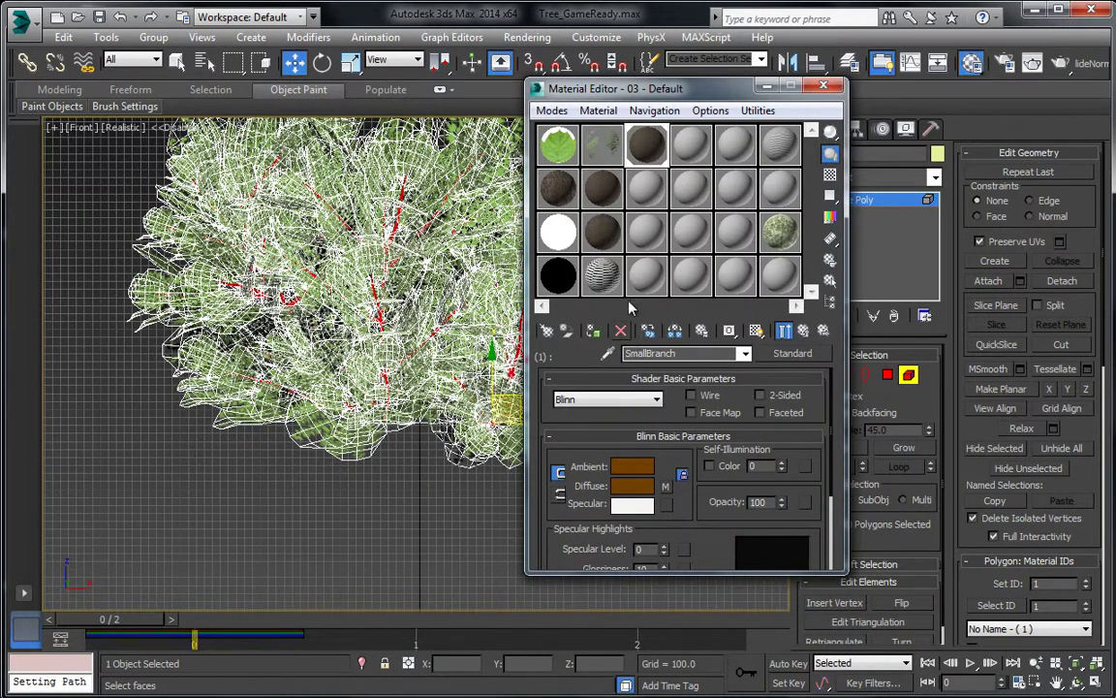
left_click(605, 144)
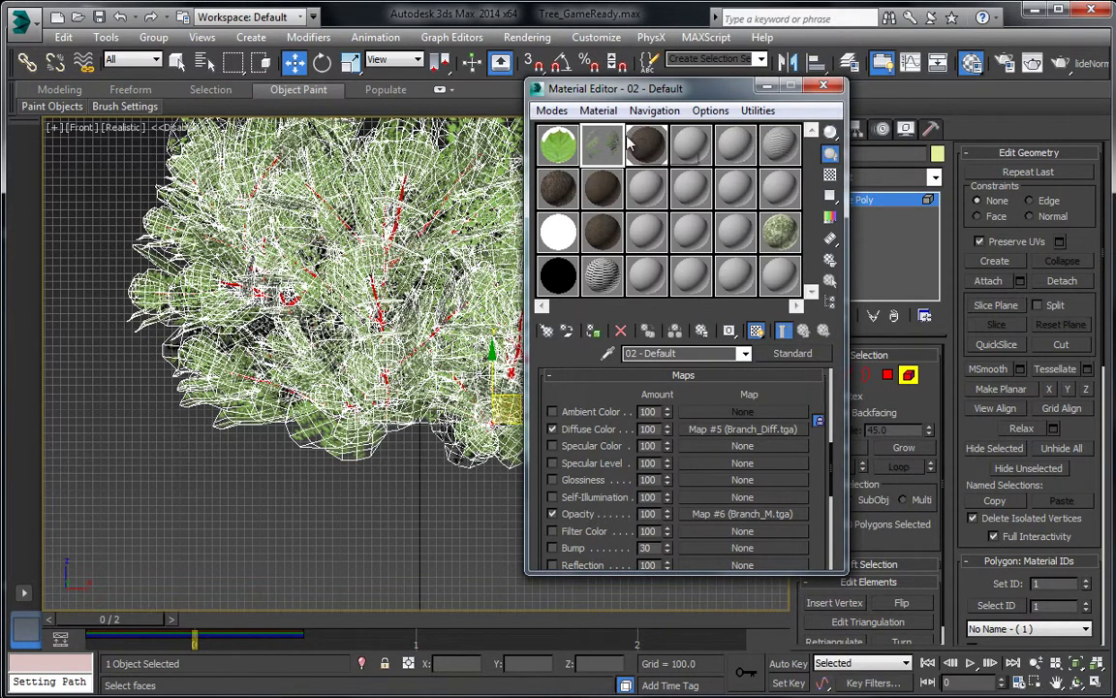
left_click(823, 85)
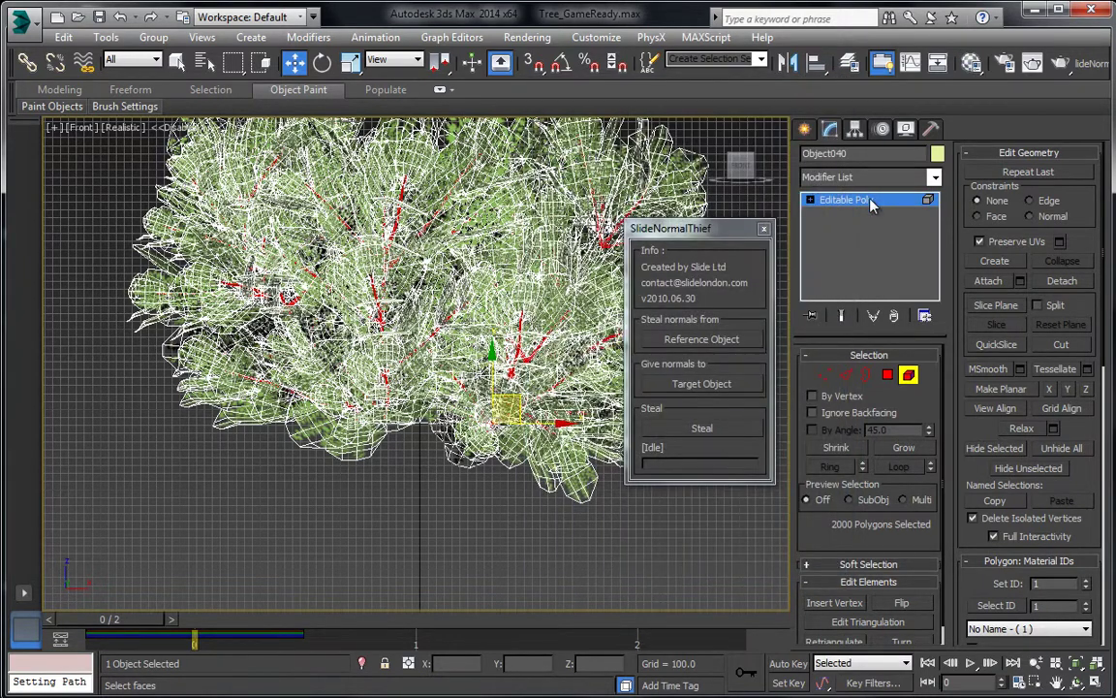
Step: Select the foliage mesh's elements that use material ID 2
left_click(870, 199)
left_click(911, 373)
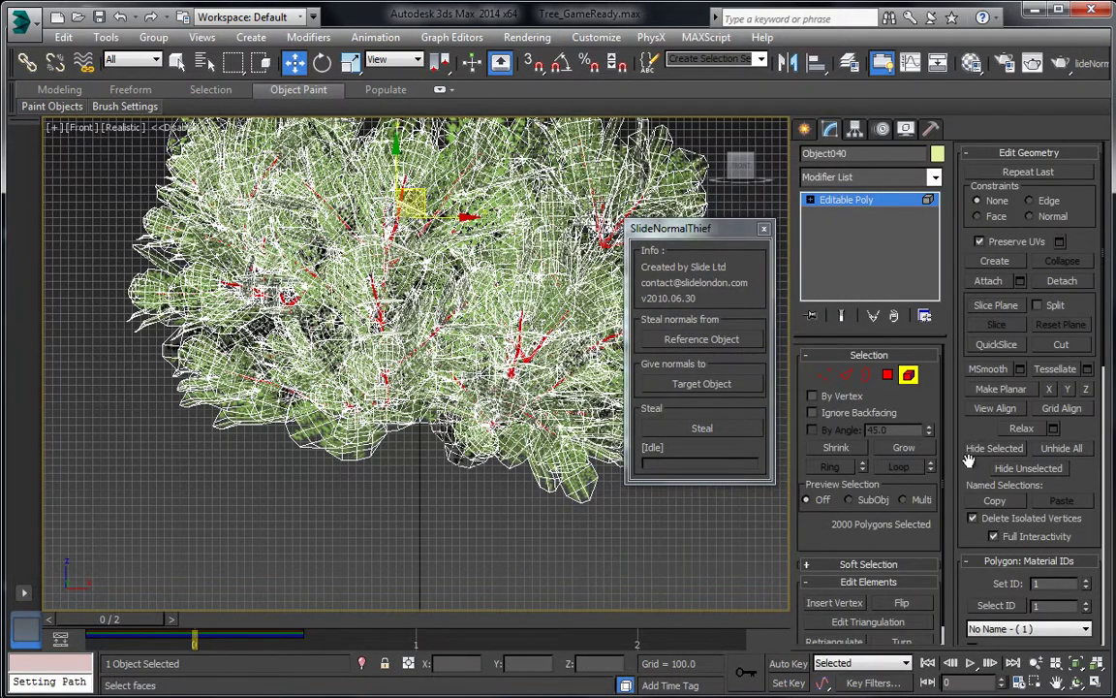
scroll(968, 461, "down", 5)
double_click(1058, 438)
type("2")
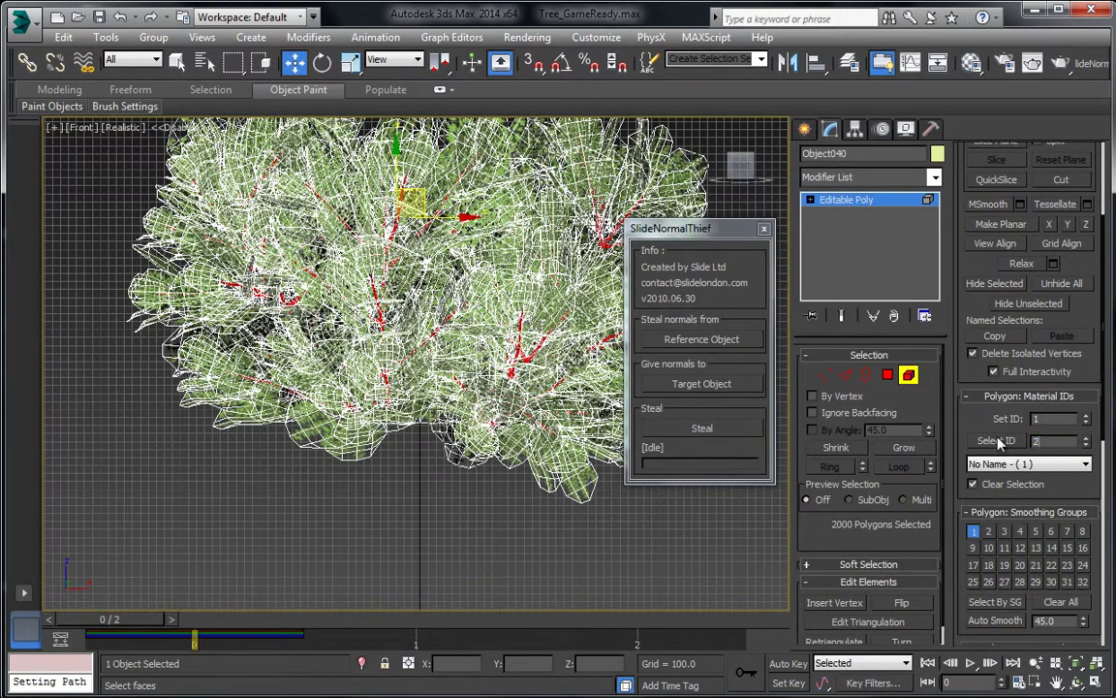
left_click(998, 445)
Step: Select the foliage mesh's twig elements by material ID 1
left_click_drag(1072, 438, 960, 436)
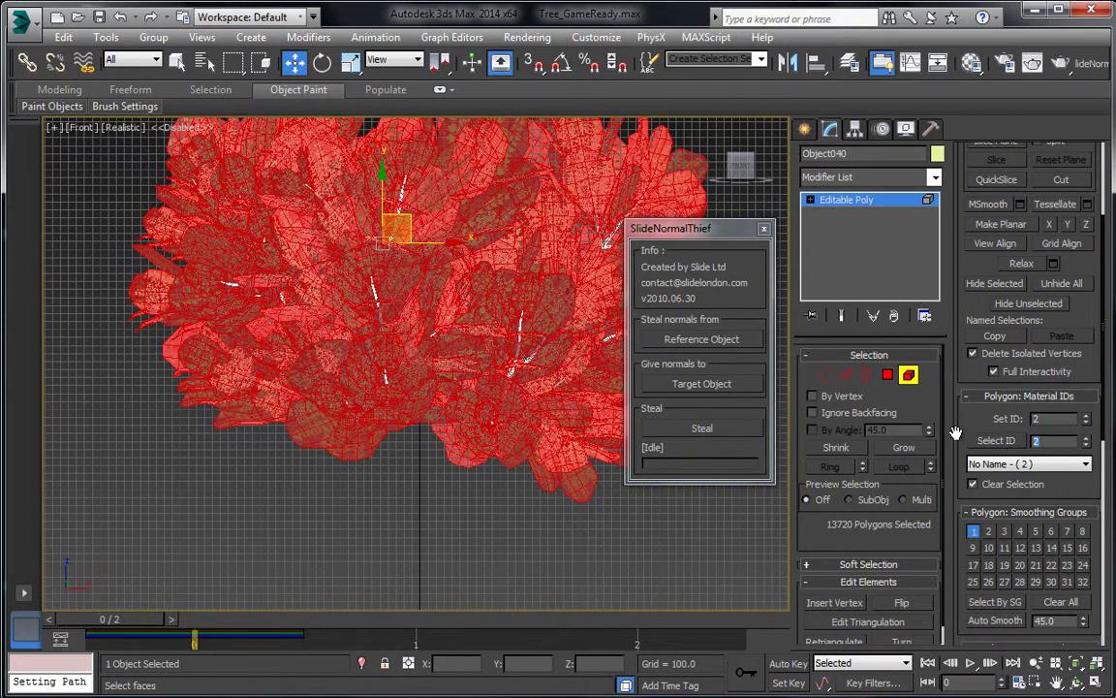
type("1")
left_click(1016, 445)
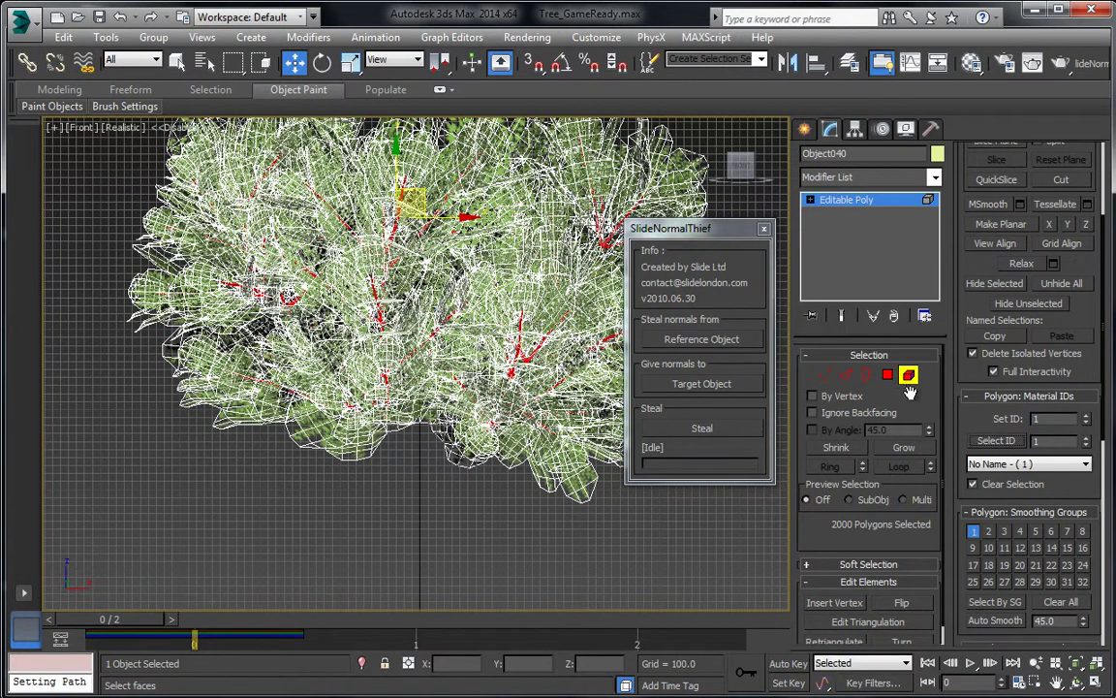
Step: Detach the selected twig polygons from the foliage mesh as a separate object and leave sub-object editing
left_click(878, 202)
left_click(885, 373)
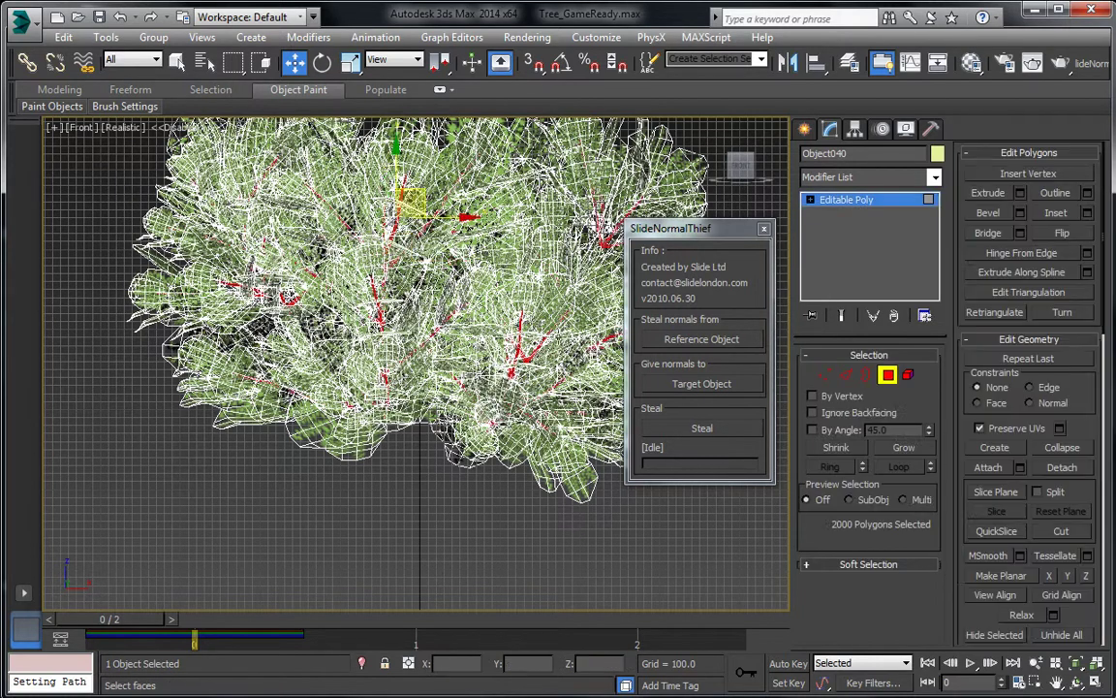
right_click(413, 299)
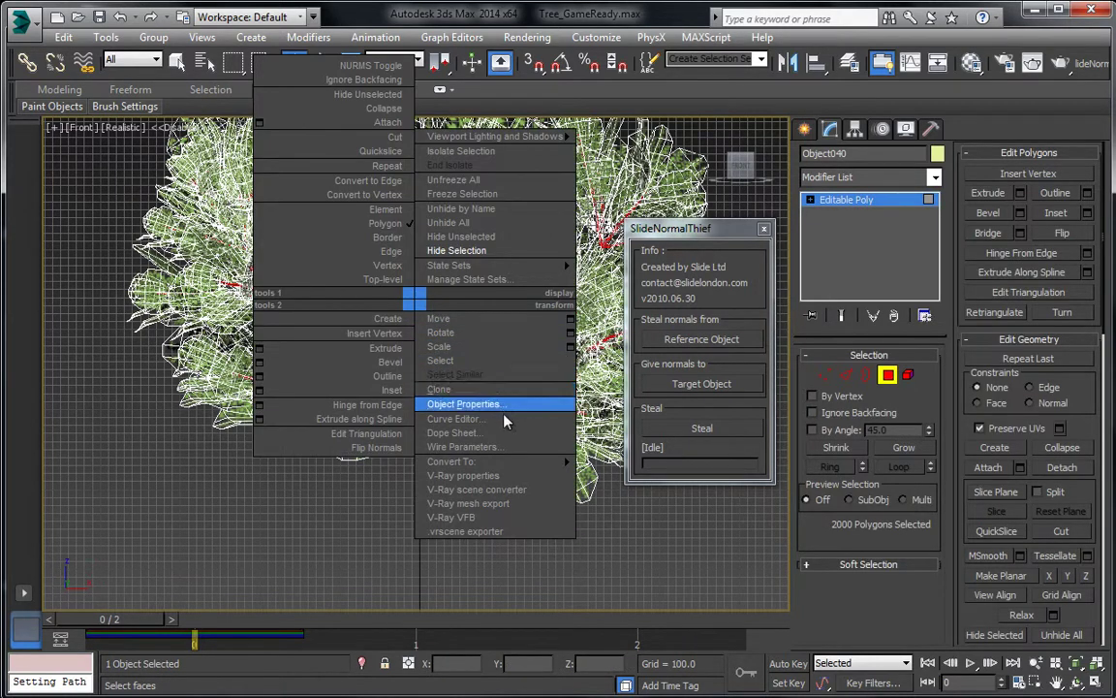
left_click(1072, 472)
left_click(1062, 467)
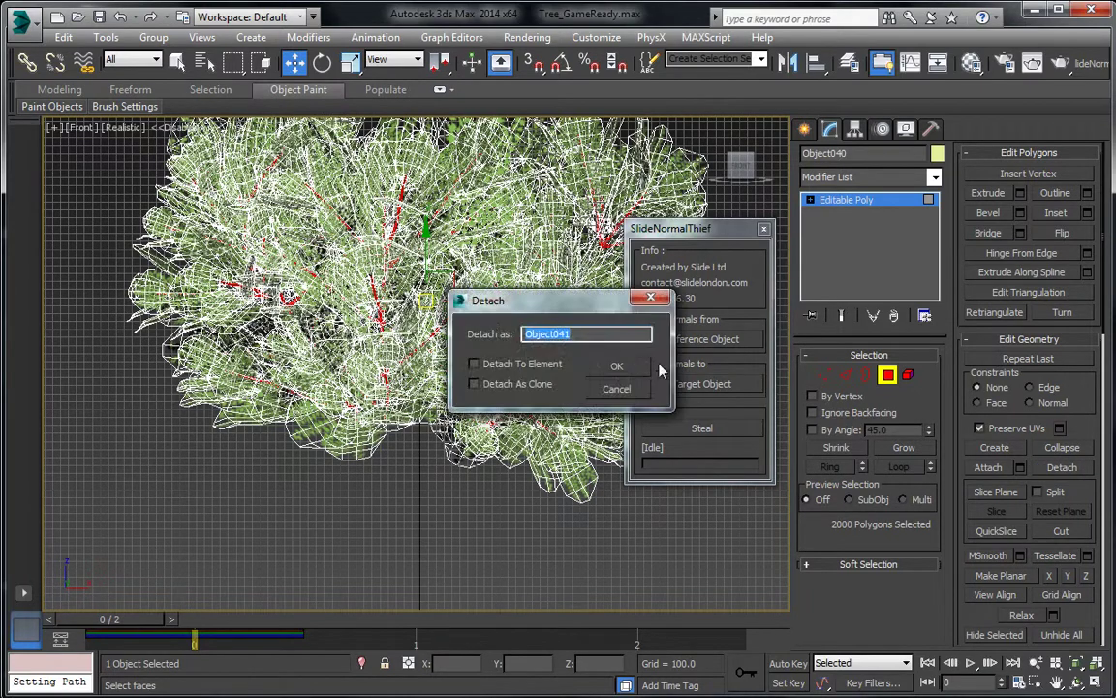
left_click(636, 369)
left_click(854, 200)
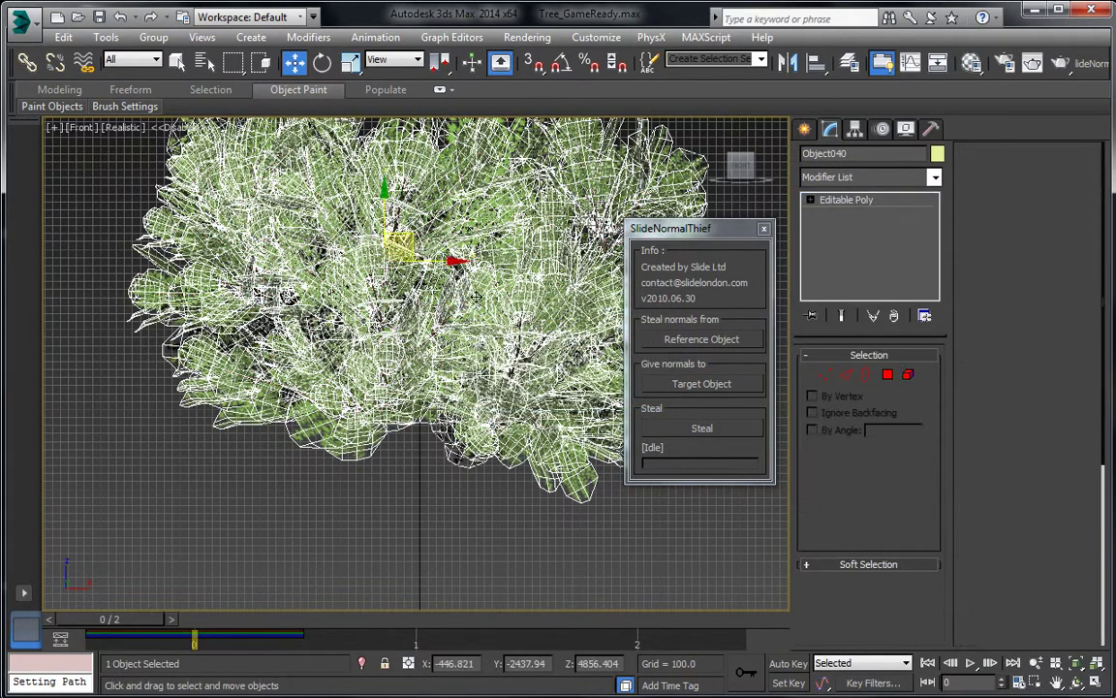
right_click(449, 289)
left_click(514, 234)
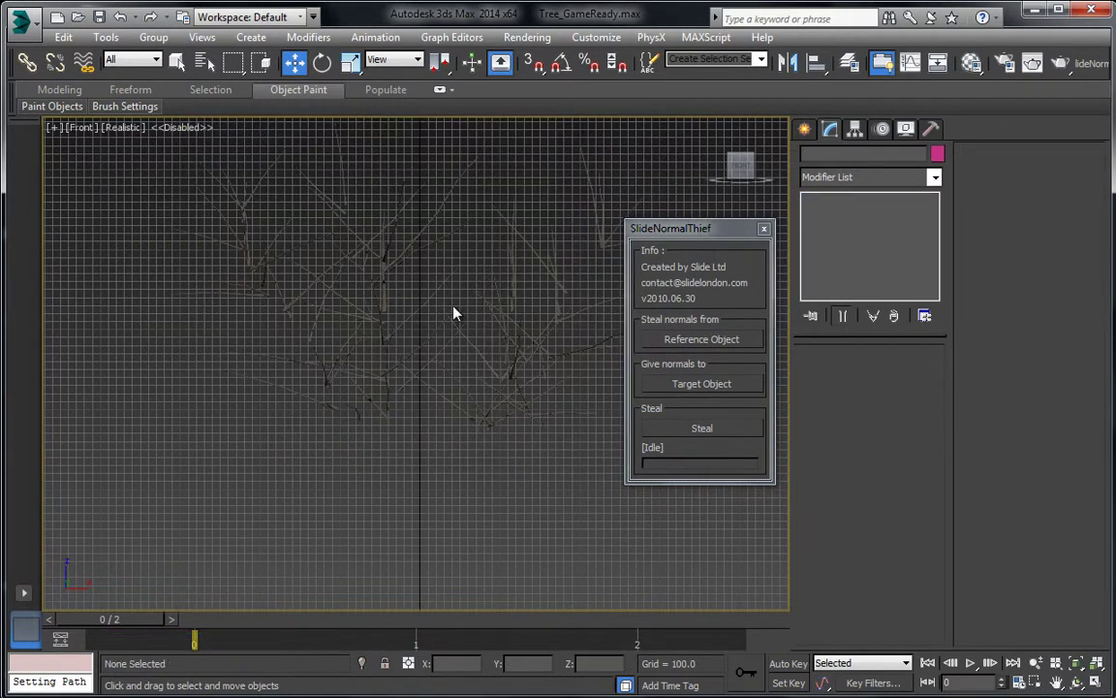
key("ctrl+z")
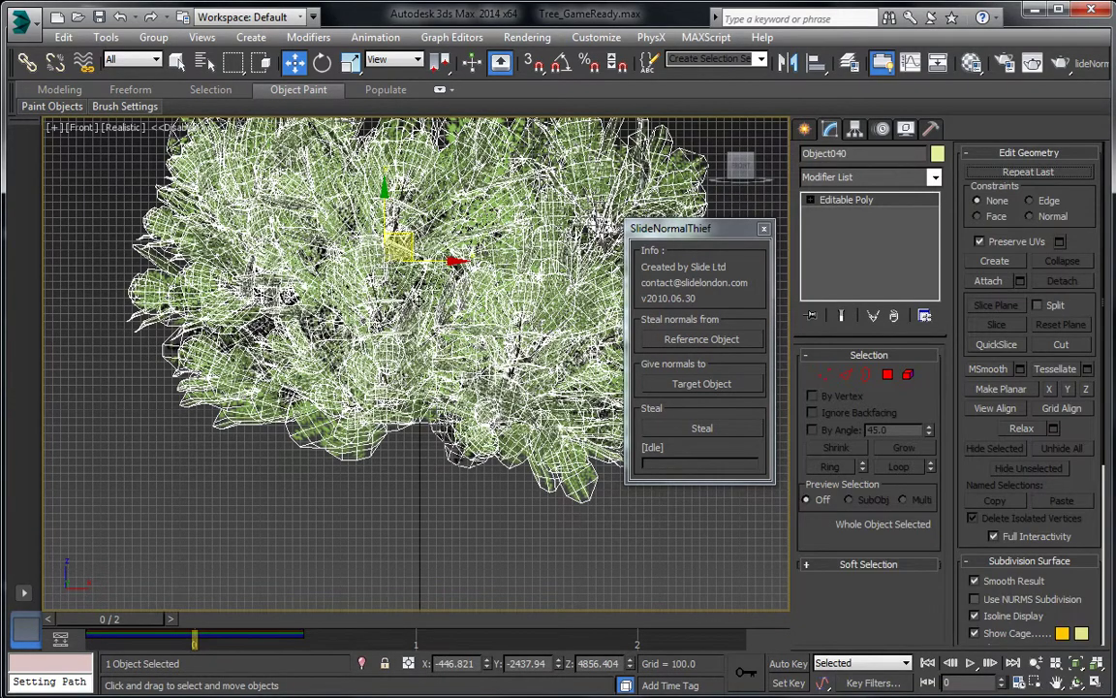
Step: Hide the detached twig mesh so that only the leaf cards are shown
left_click(418, 302)
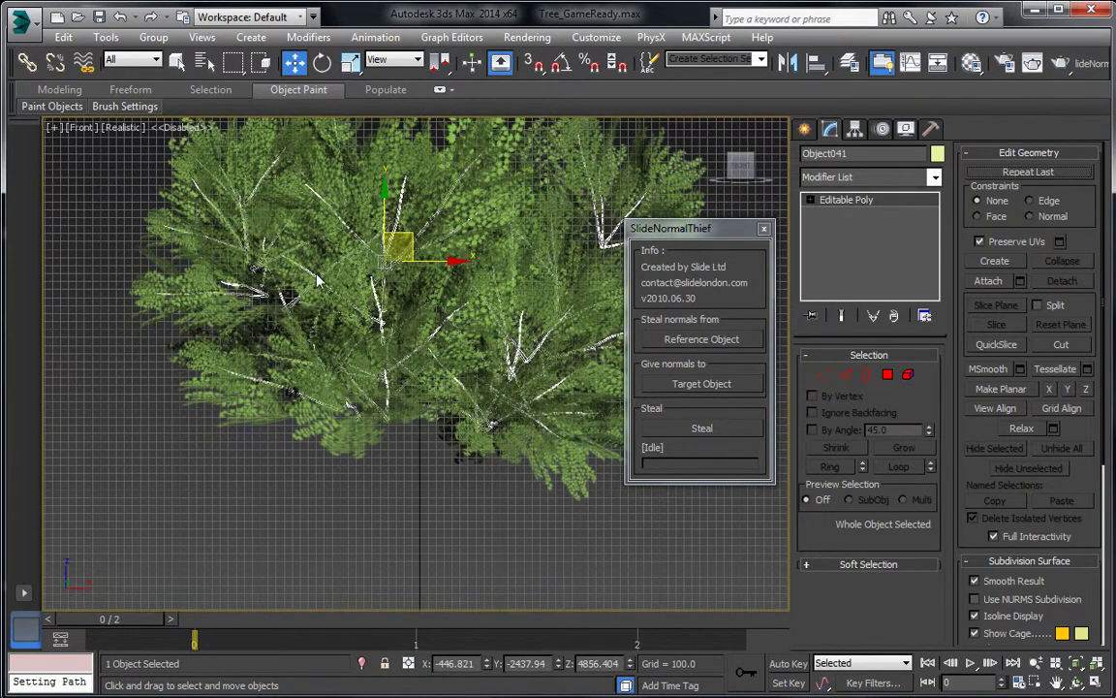
right_click(284, 246)
left_click(330, 220)
Step: Select the leaf-card mesh and place the SlideNormalThief window clear of the foliage
left_click(377, 249)
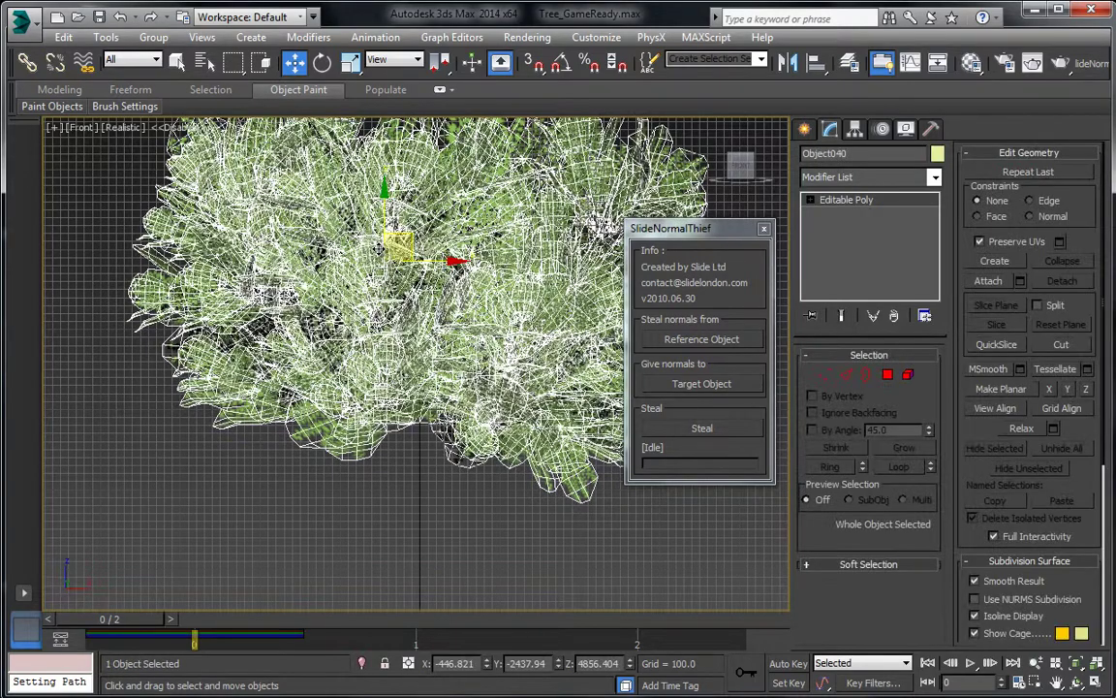
middle_click_drag(379, 254, 373, 301)
scroll(374, 297, "down", 4)
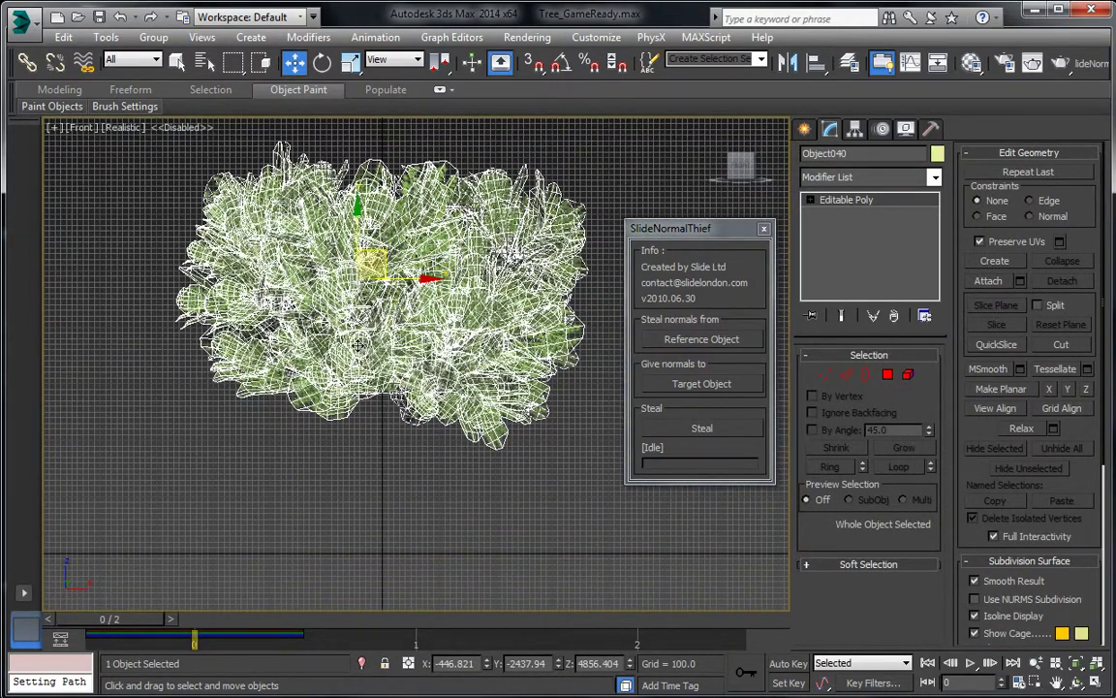
middle_click_drag(368, 259, 371, 276)
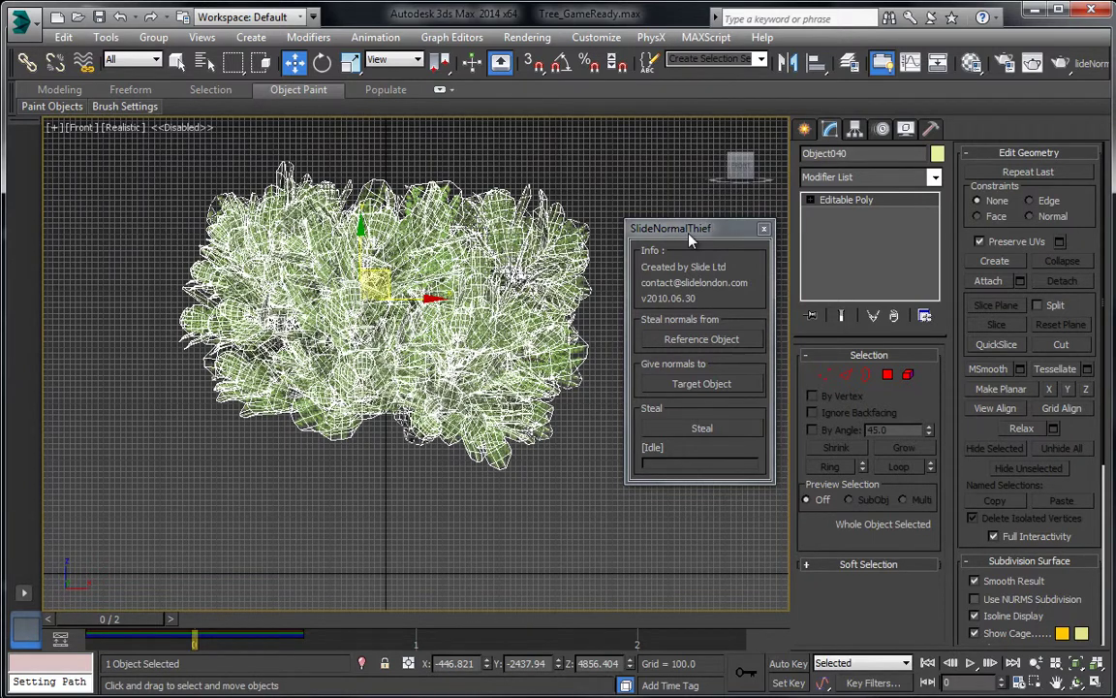
left_click_drag(687, 235, 712, 218)
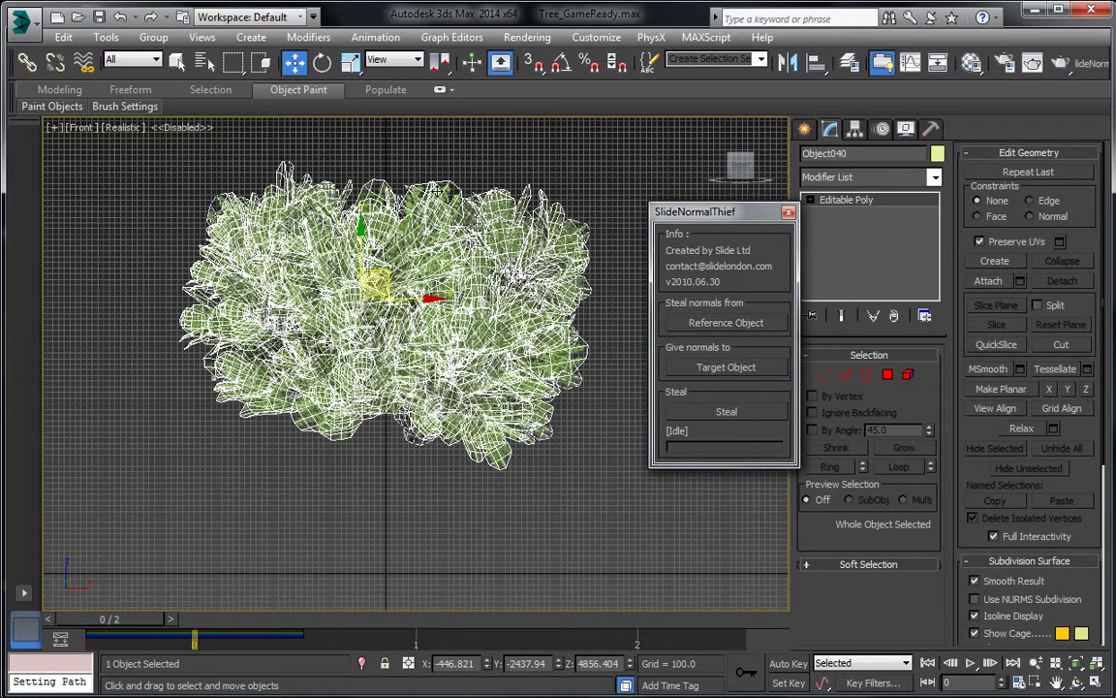
middle_click_drag(448, 181, 446, 192)
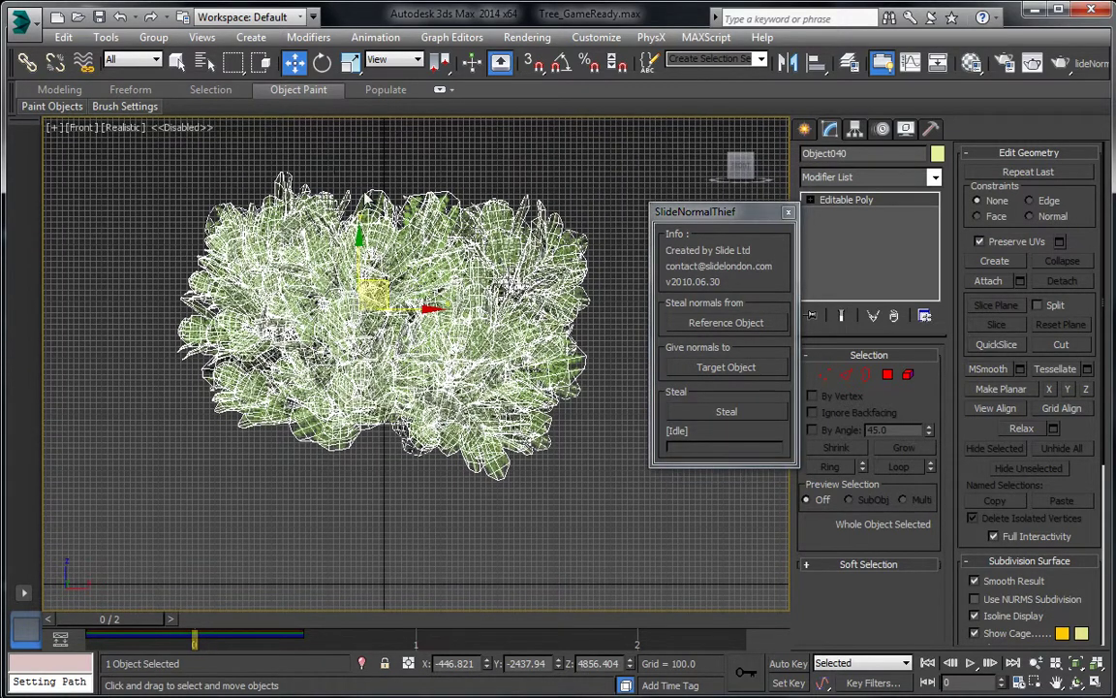
Step: Add an Edit Normals modifier to the selected leaf-card mesh
left_click(804, 131)
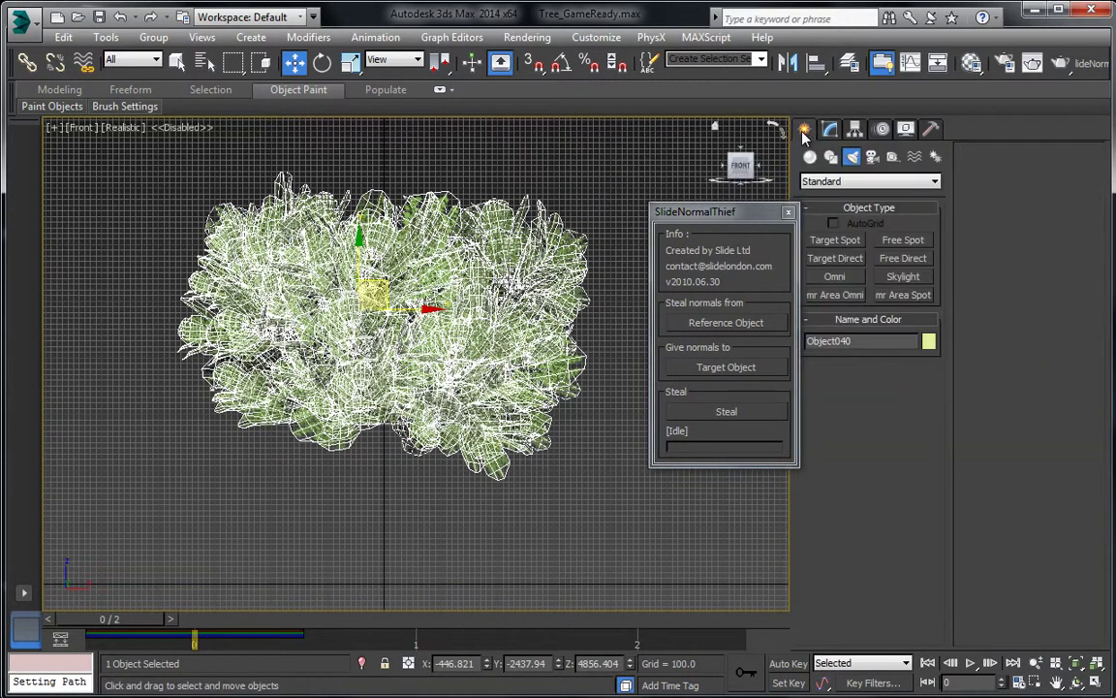
left_click(831, 129)
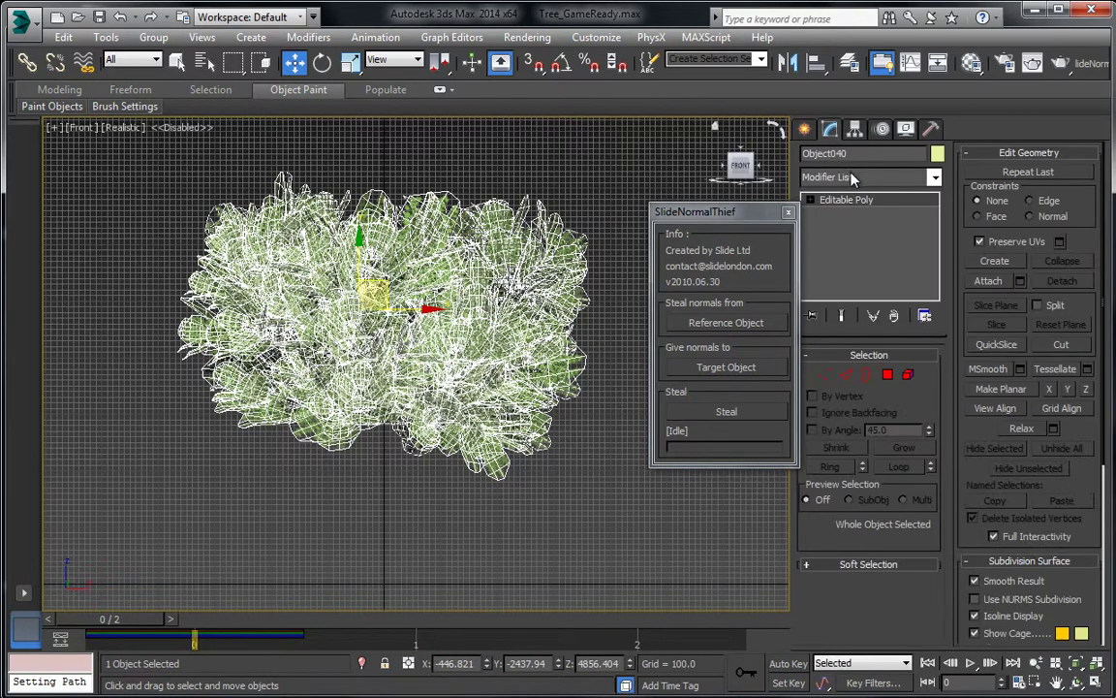
left_click(852, 178)
scroll(852, 184, "down", 4)
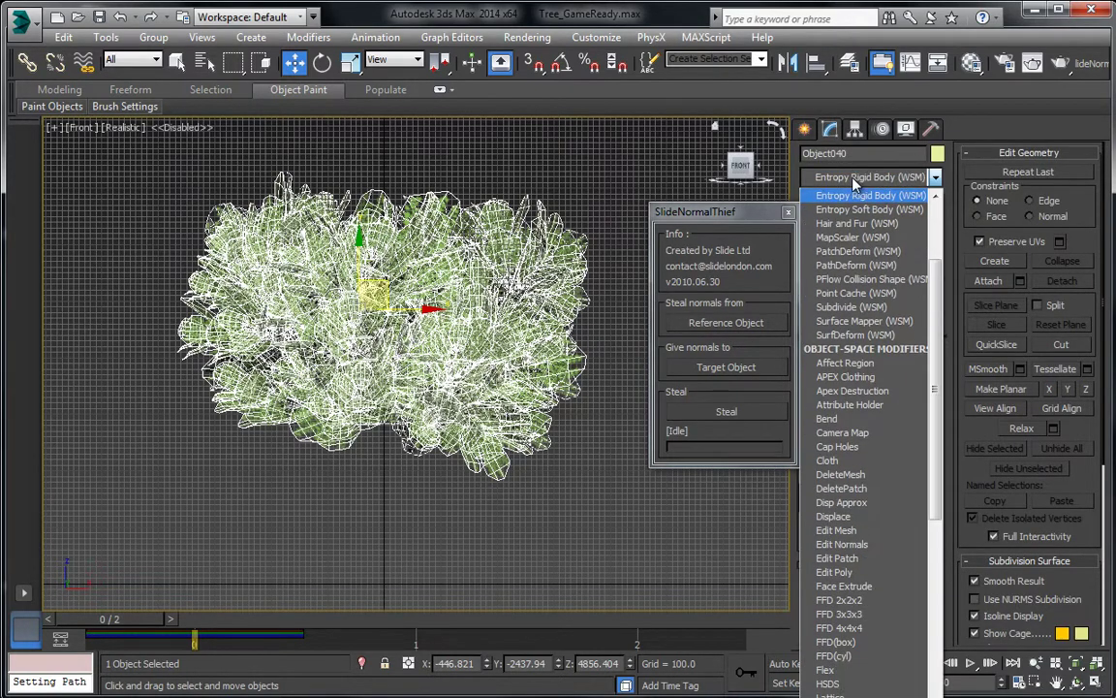
scroll(857, 178, "down", 8)
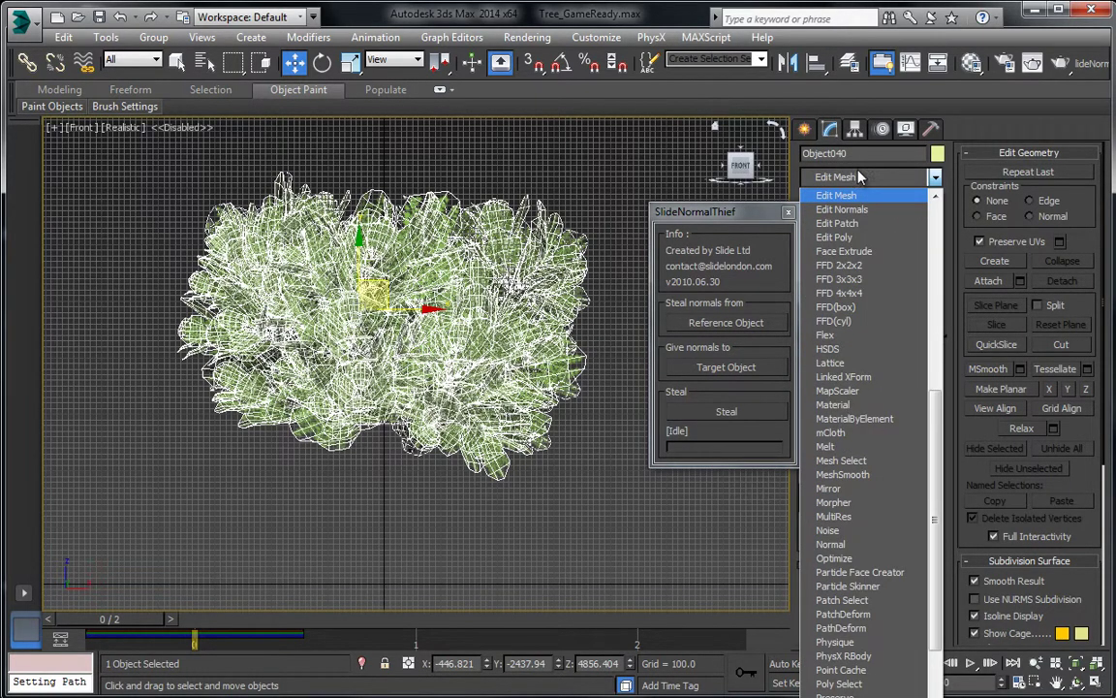
left_click(841, 209)
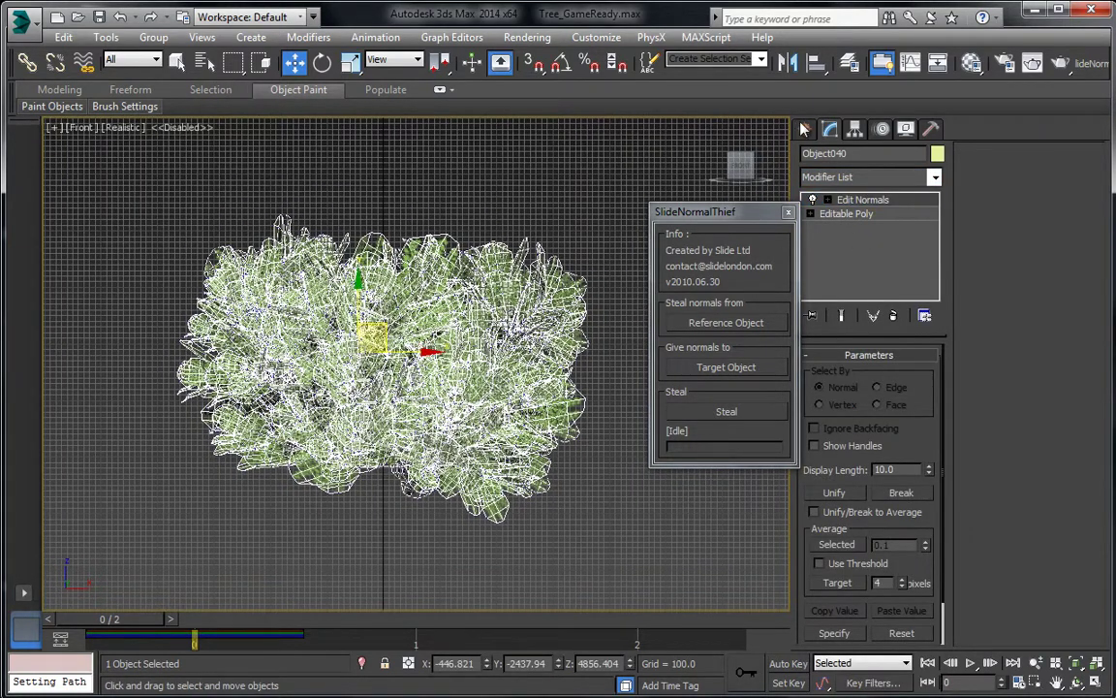
Step: Create a sphere of about 4865 radius centred on the foliage so it encloses all the leaf cards, and show the viewport in wireframe
left_click(804, 128)
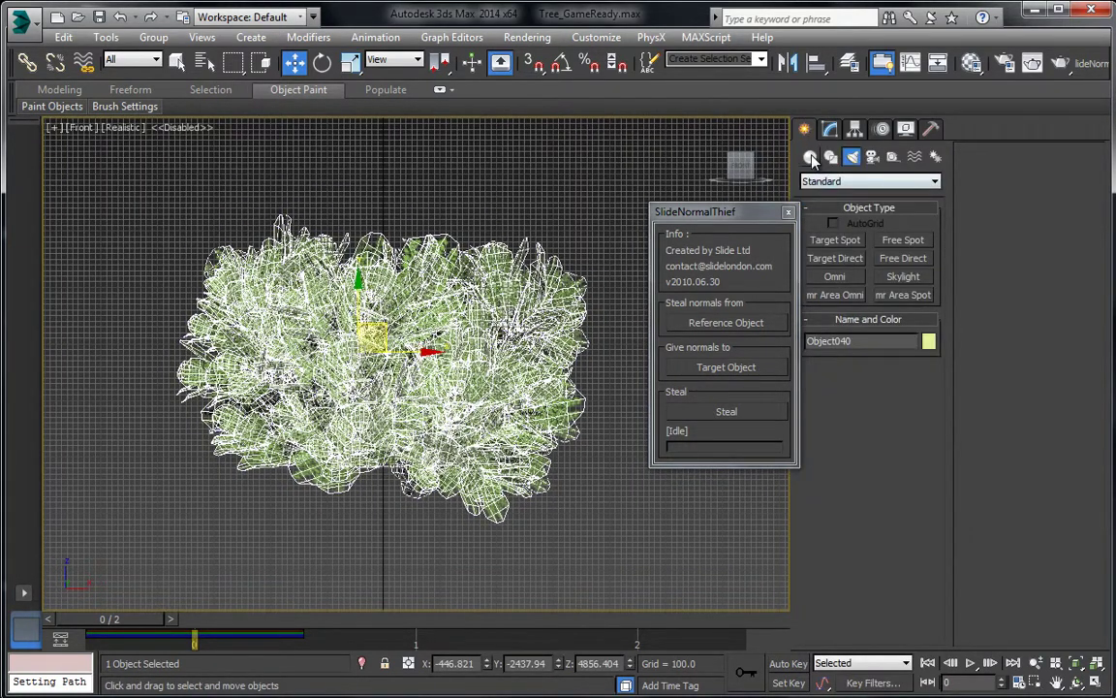
left_click(810, 156)
left_click(835, 258)
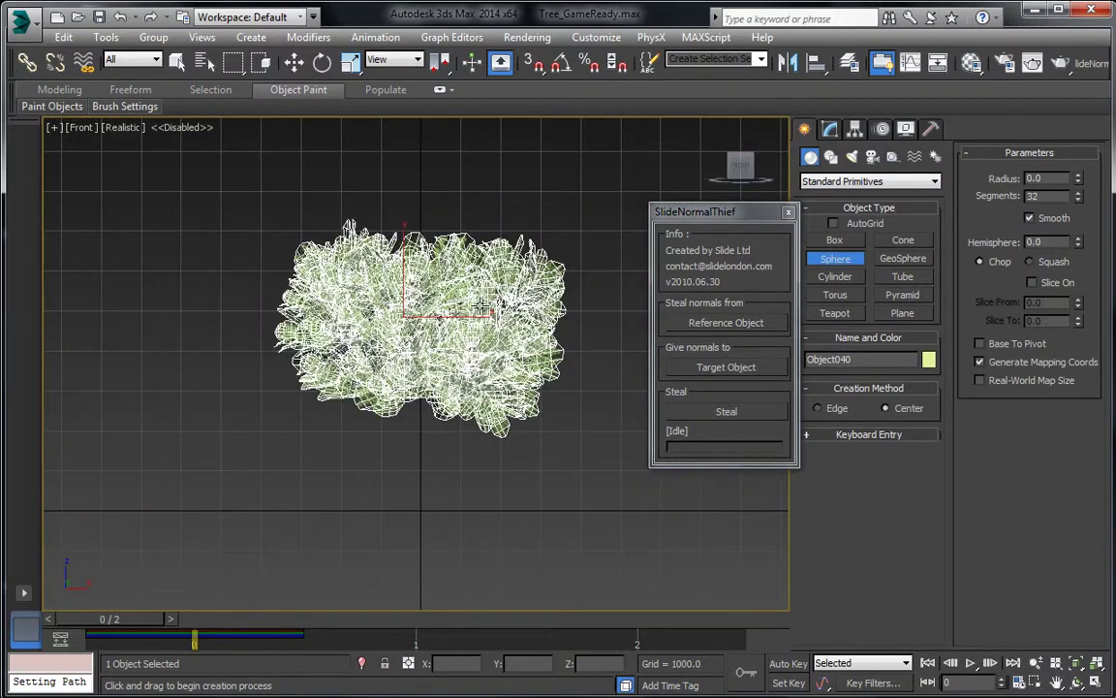
left_click_drag(429, 320, 476, 130)
key("F3")
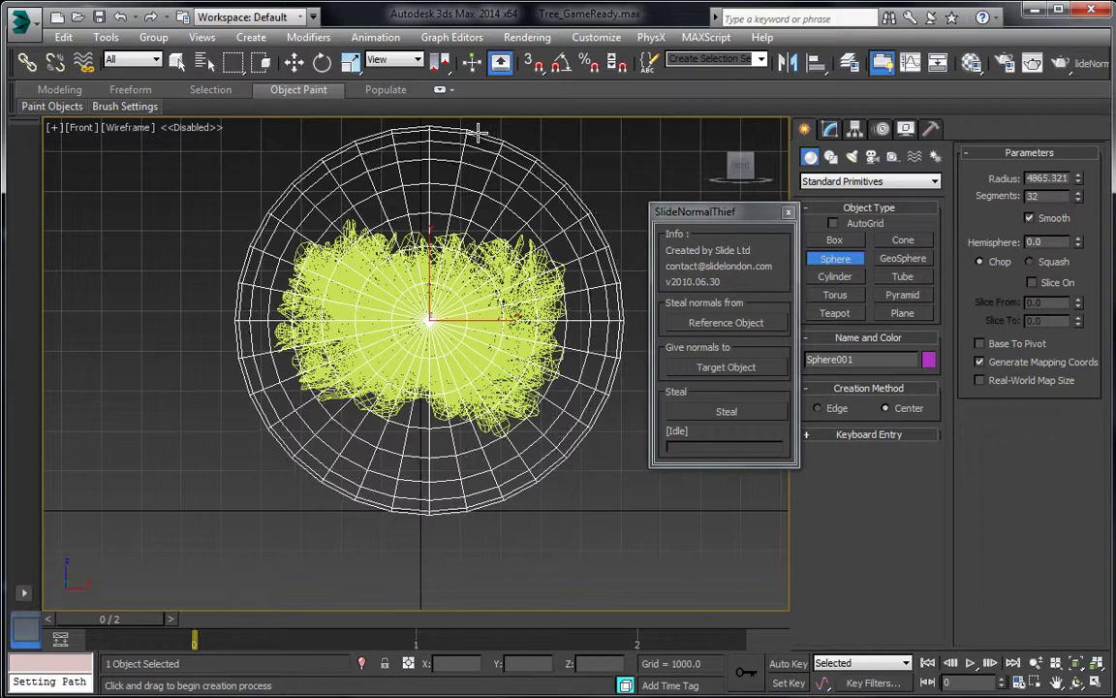
Step: Convert the sphere to an Editable Poly and add an Edit Normals modifier to it
left_click(295, 63)
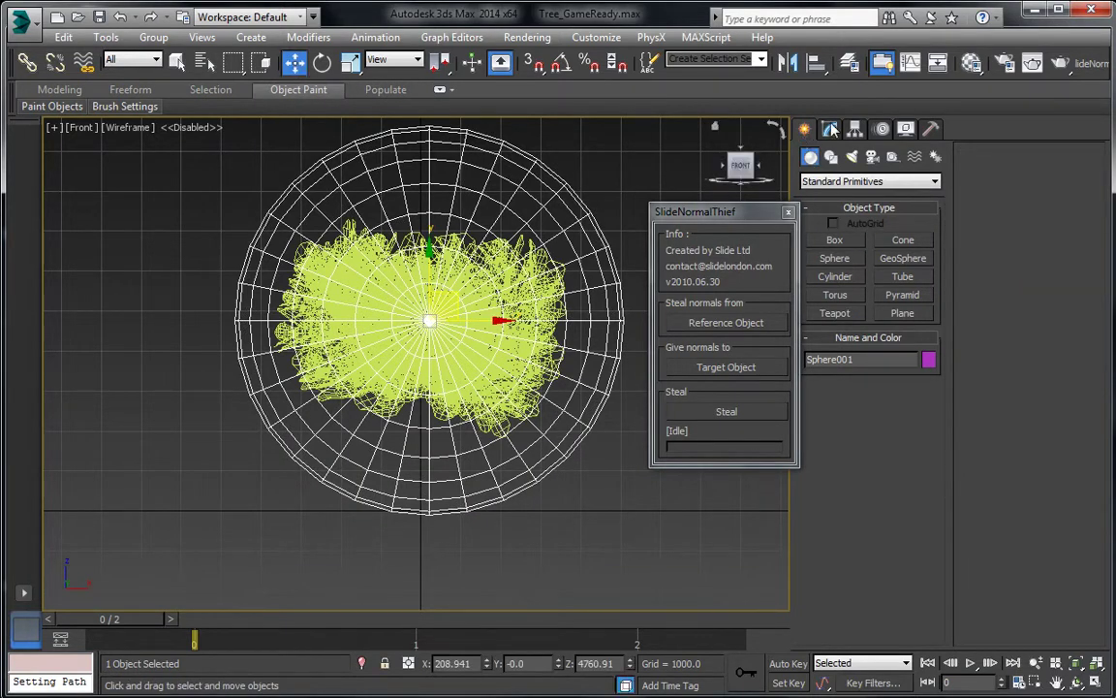
left_click(830, 129)
right_click(546, 172)
mouse_move(630, 331)
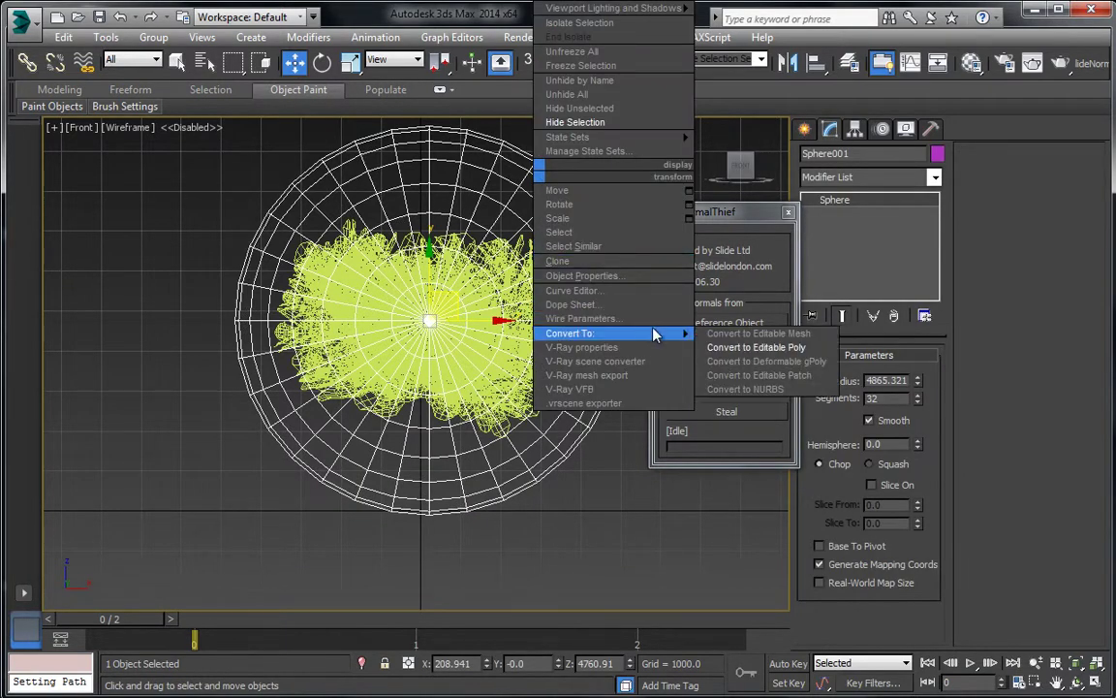
left_click(746, 341)
left_click(856, 179)
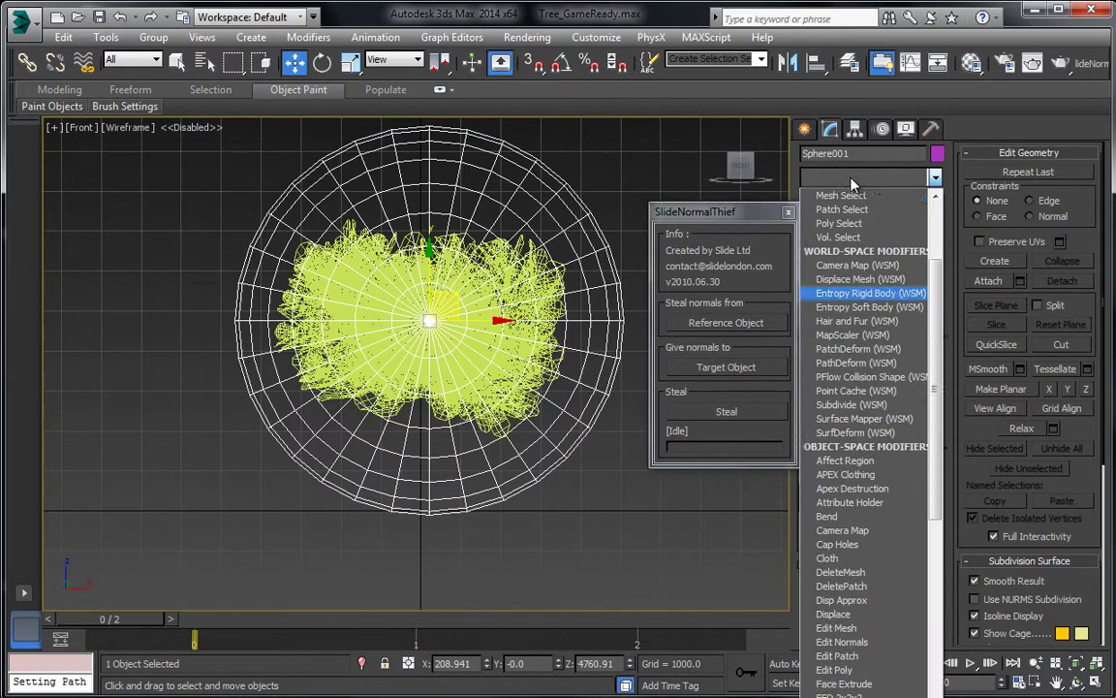
key("e")
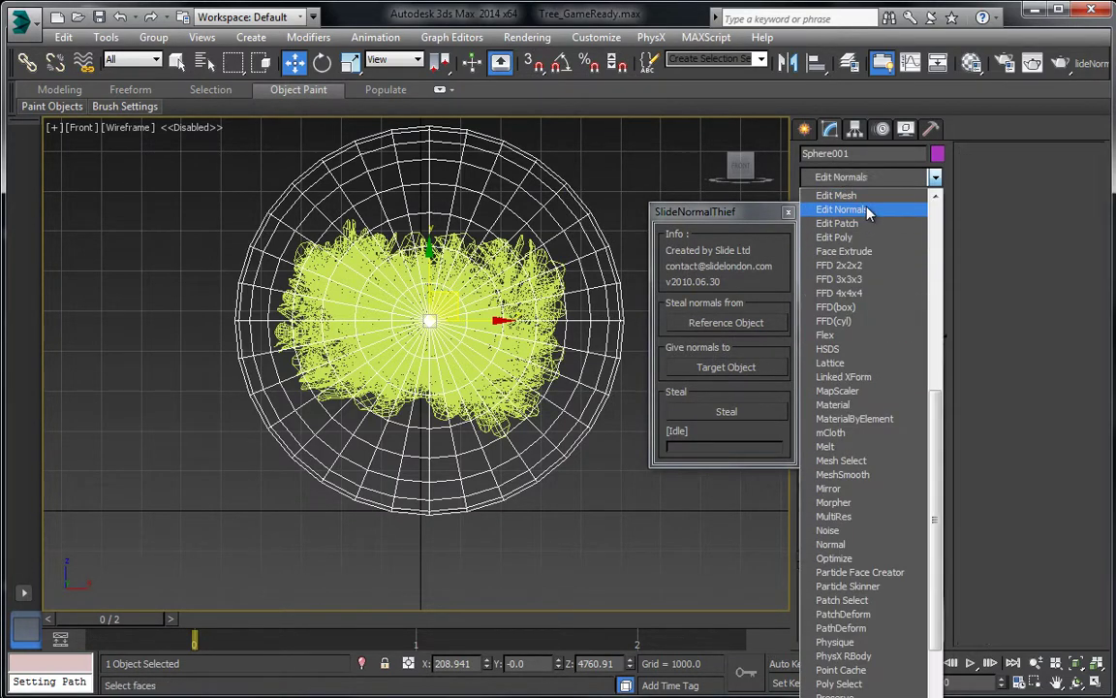
left_click(855, 209)
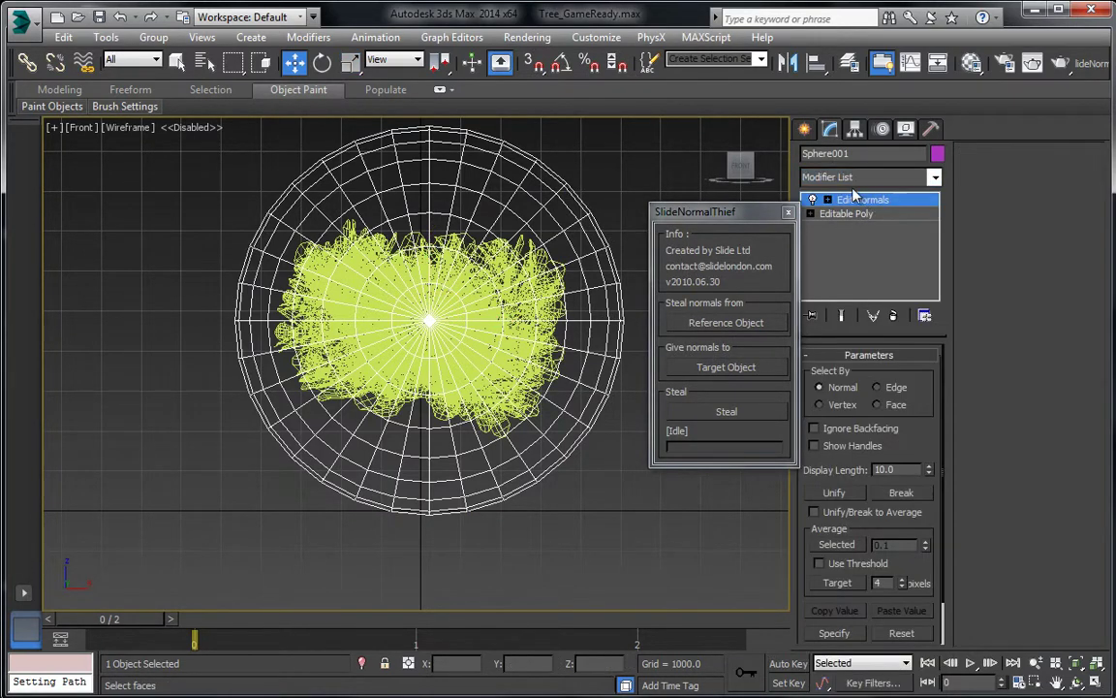
Step: Set the sphere as the reference object and the leaf-card mesh as the target object in SlideNormalThief
left_click(731, 335)
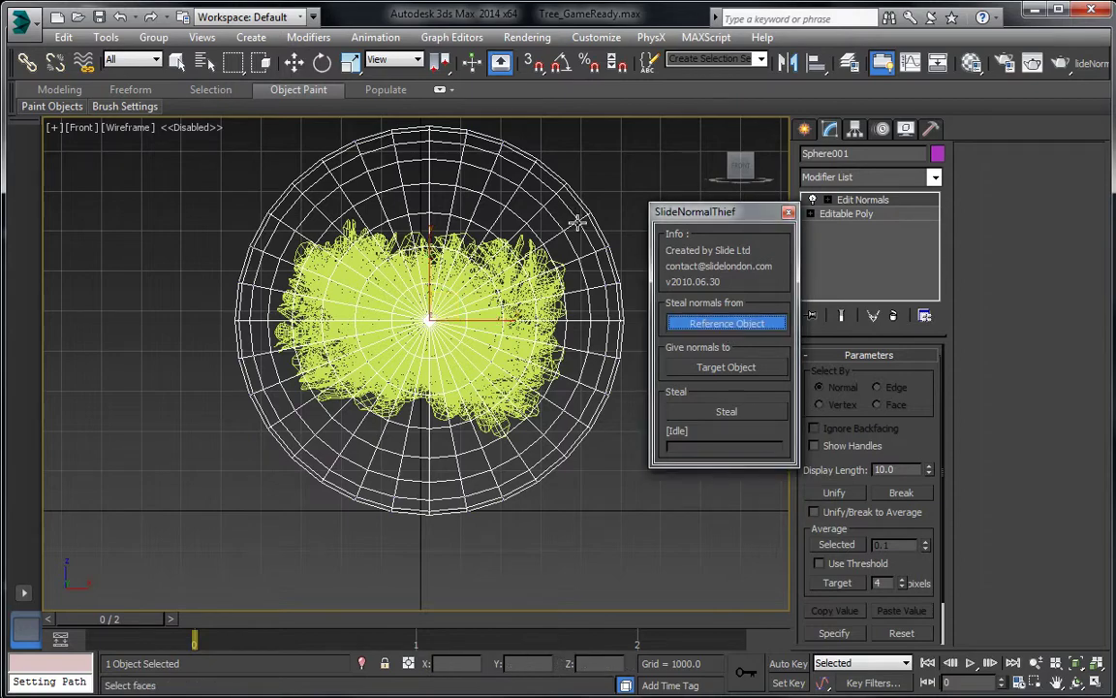
left_click(578, 223)
scroll(578, 222, "up", 5)
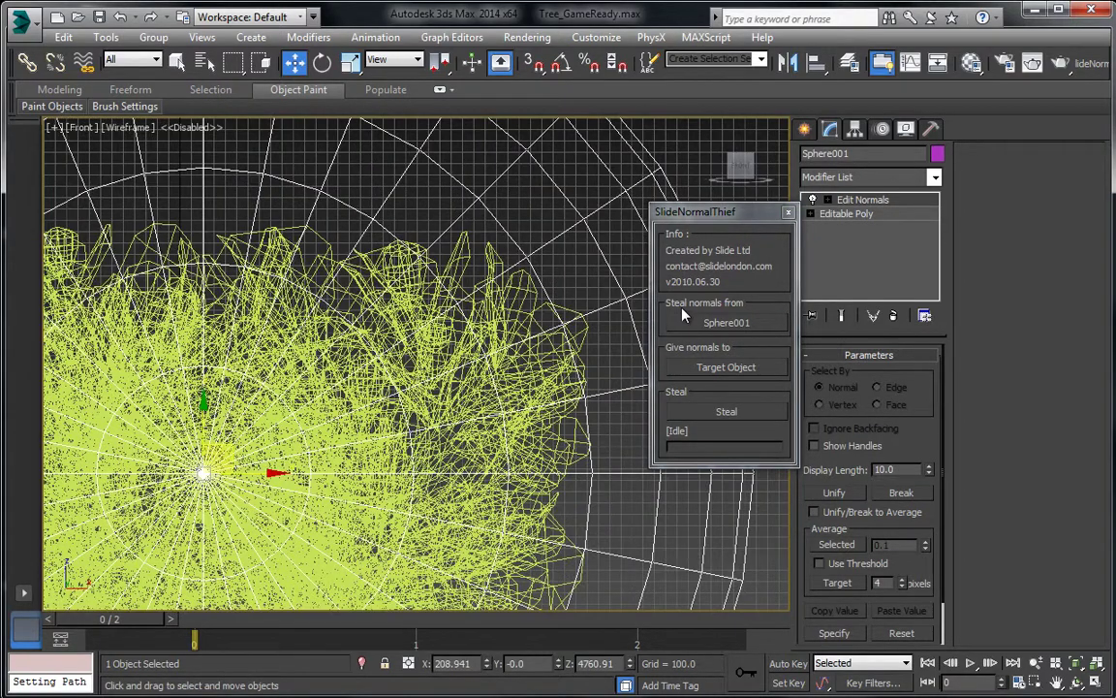
left_click(712, 369)
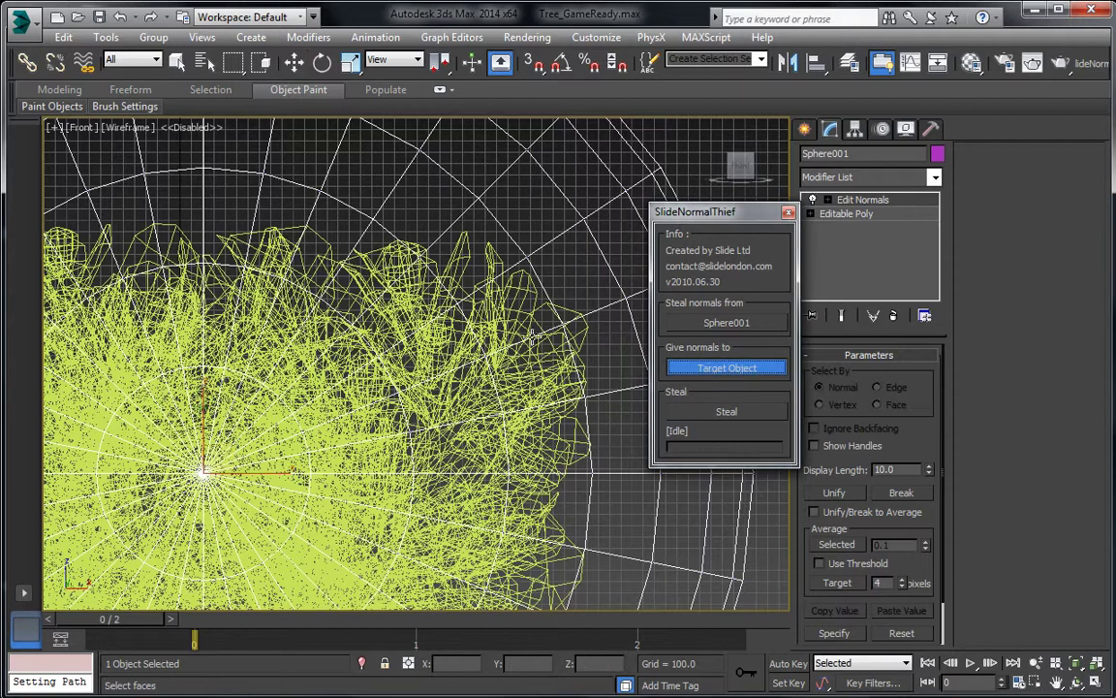
left_click(523, 309)
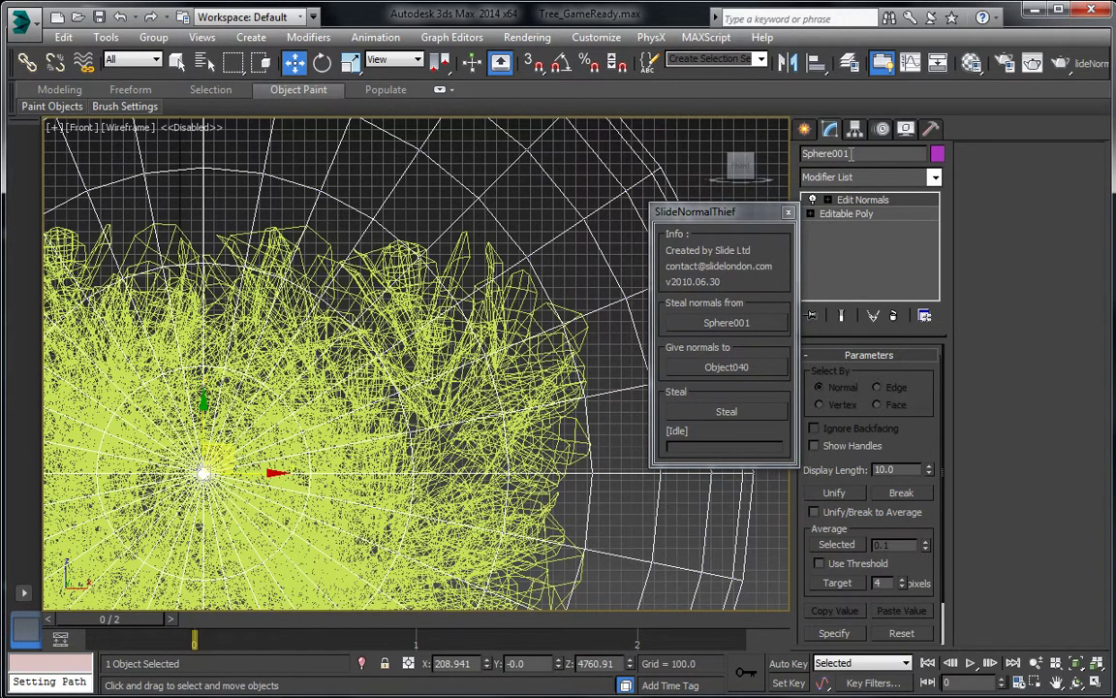
scroll(533, 238, "up", 3)
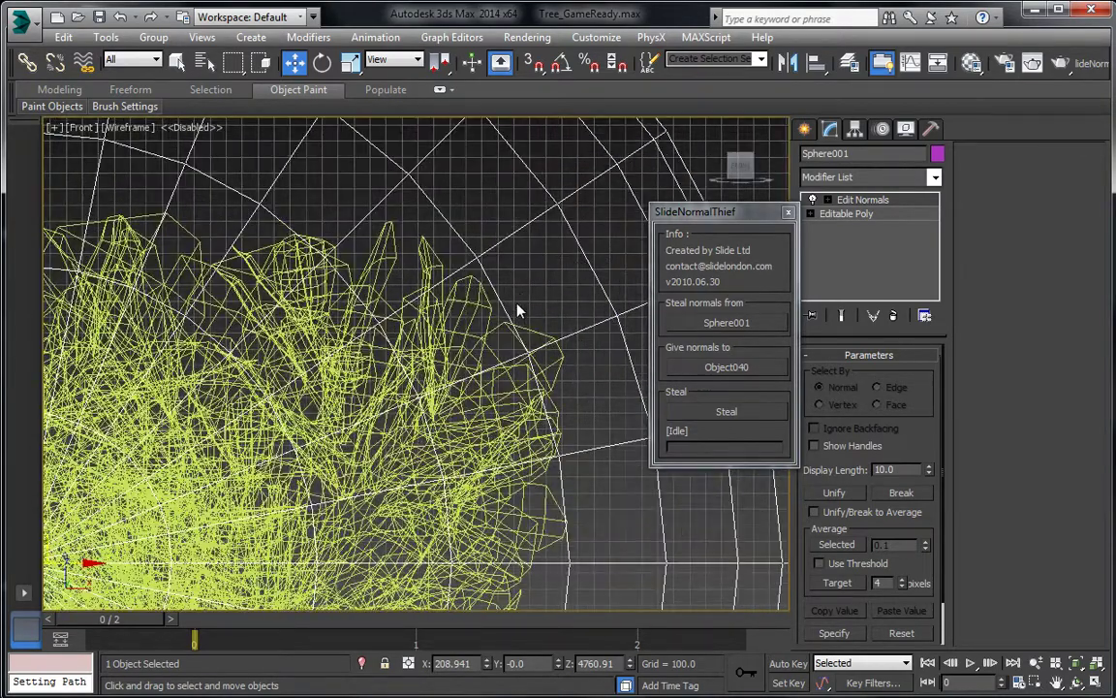
middle_click_drag(519, 310, 527, 283)
scroll(526, 288, "down", 5)
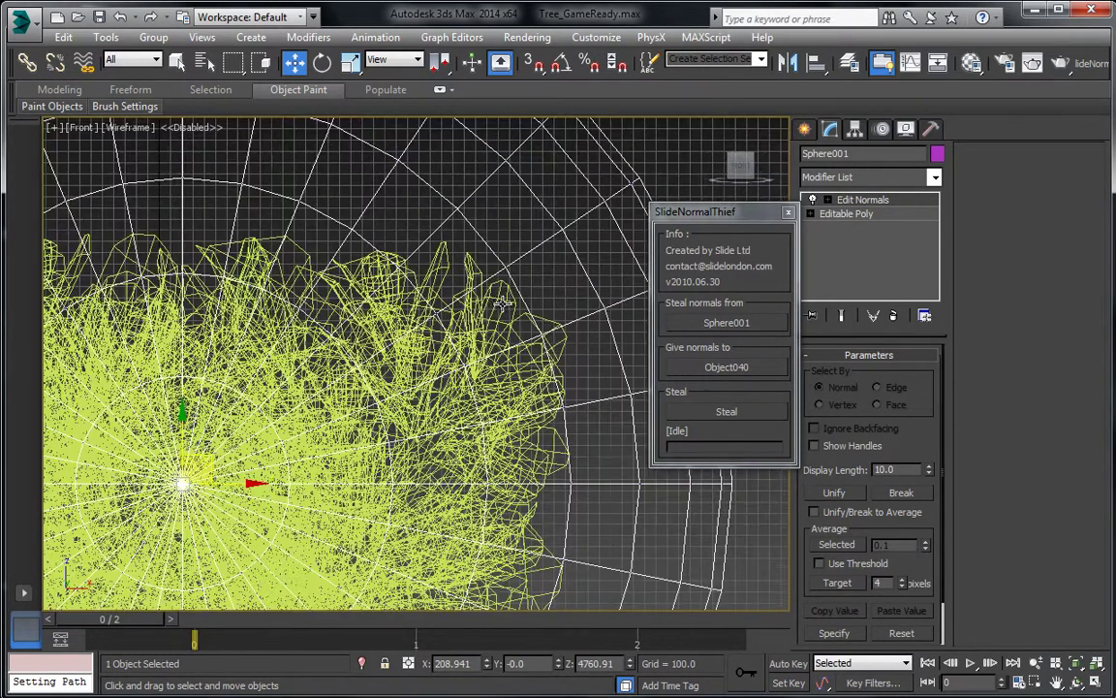
middle_click_drag(506, 315, 475, 313)
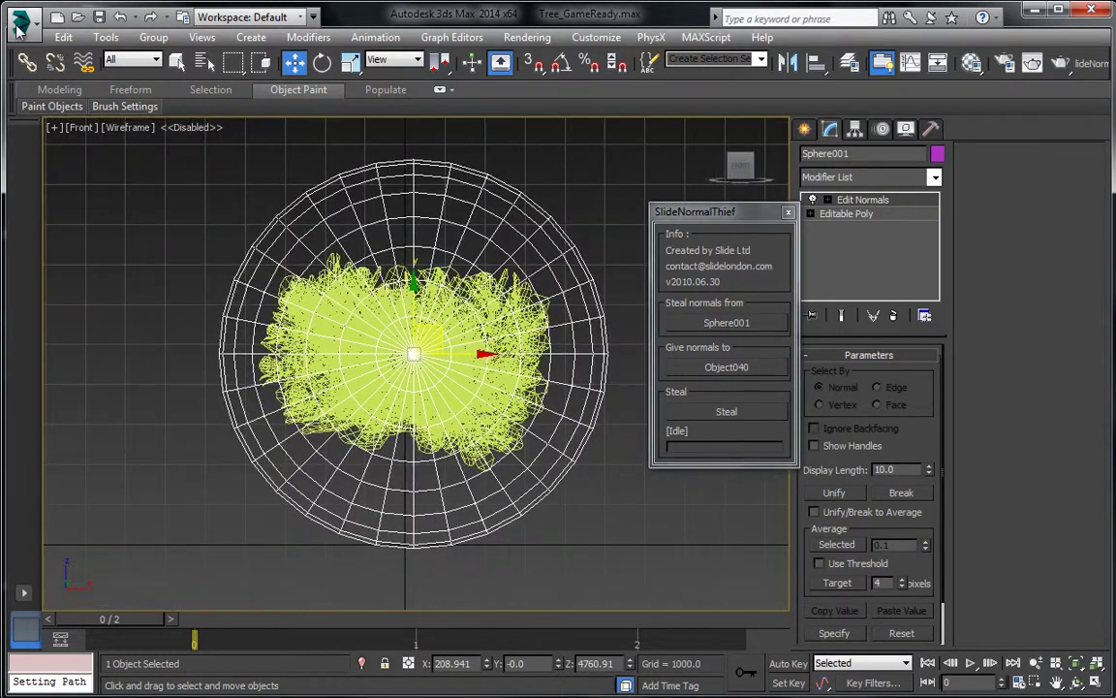
Step: Save the scene and steal the sphere's normals onto the leaf-card mesh with SlideNormalThief
left_click(21, 18)
left_click(63, 181)
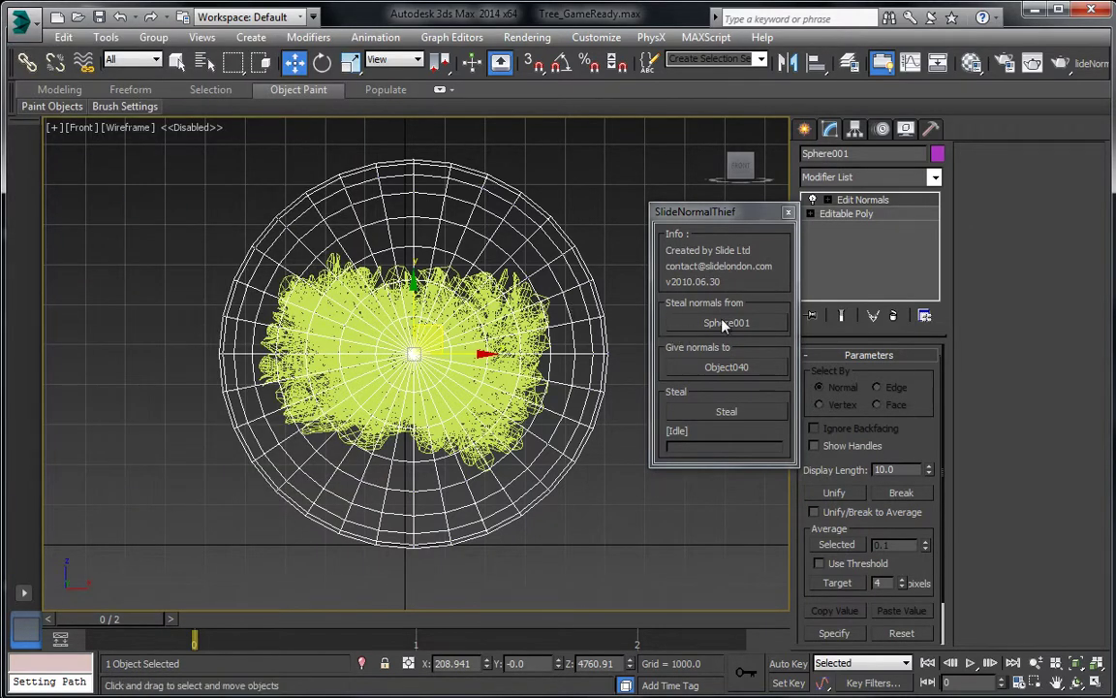
left_click(727, 415)
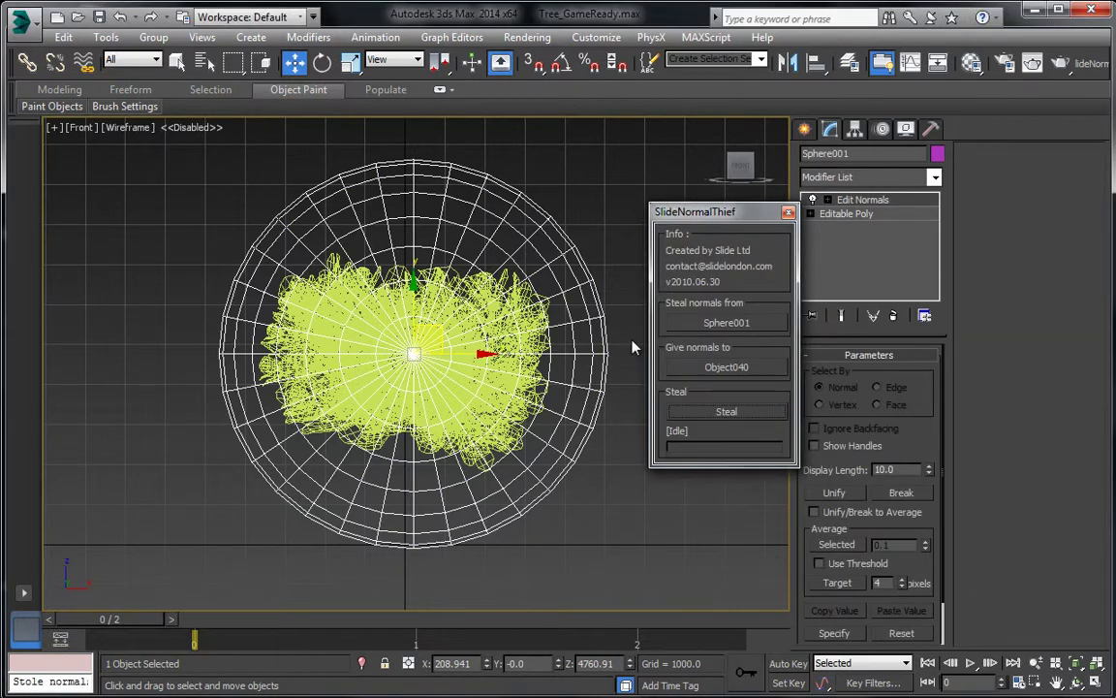
left_click(788, 211)
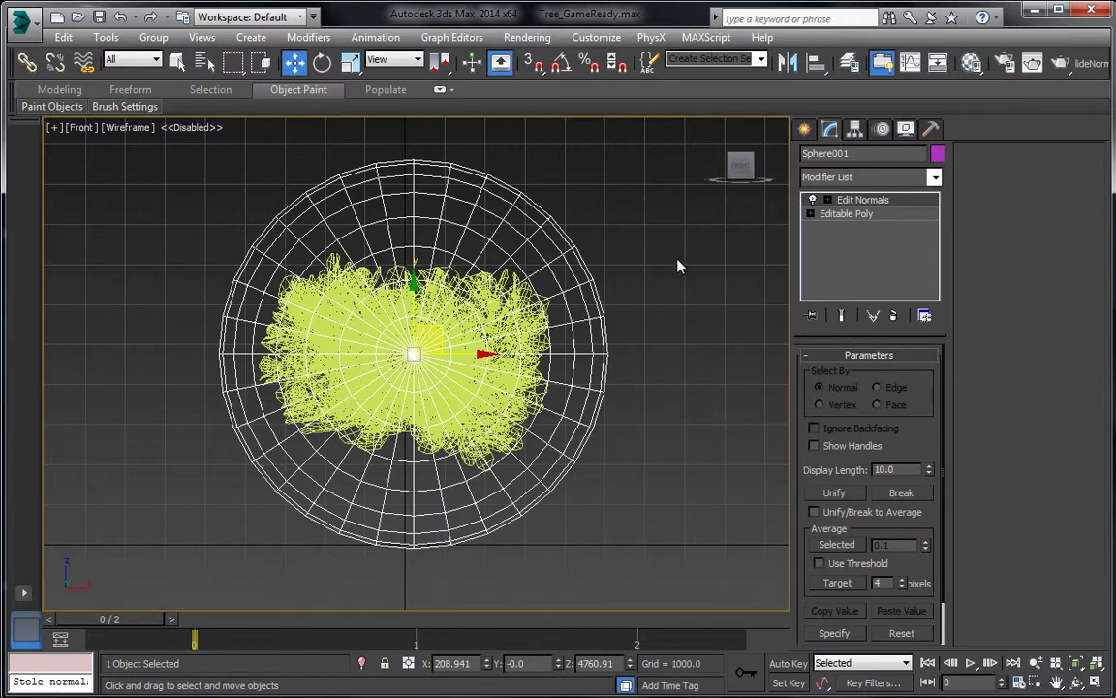
Step: Delete the reference sphere and return the viewport to realistic shading
left_click(593, 287)
left_click(578, 290)
key("Delete")
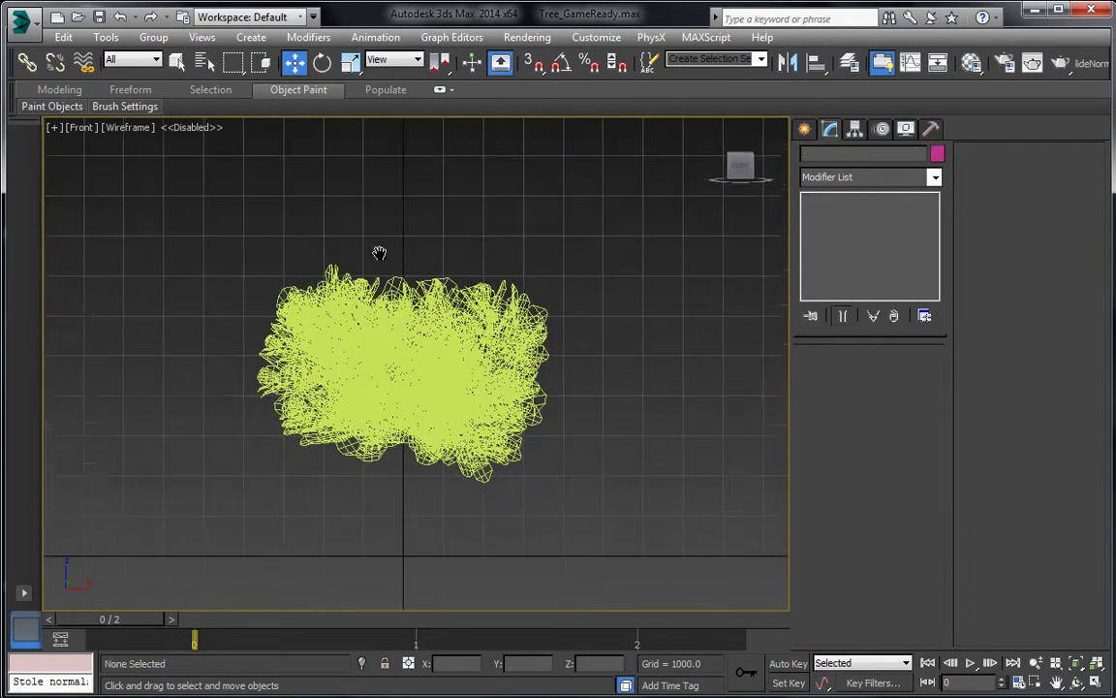
key("F3")
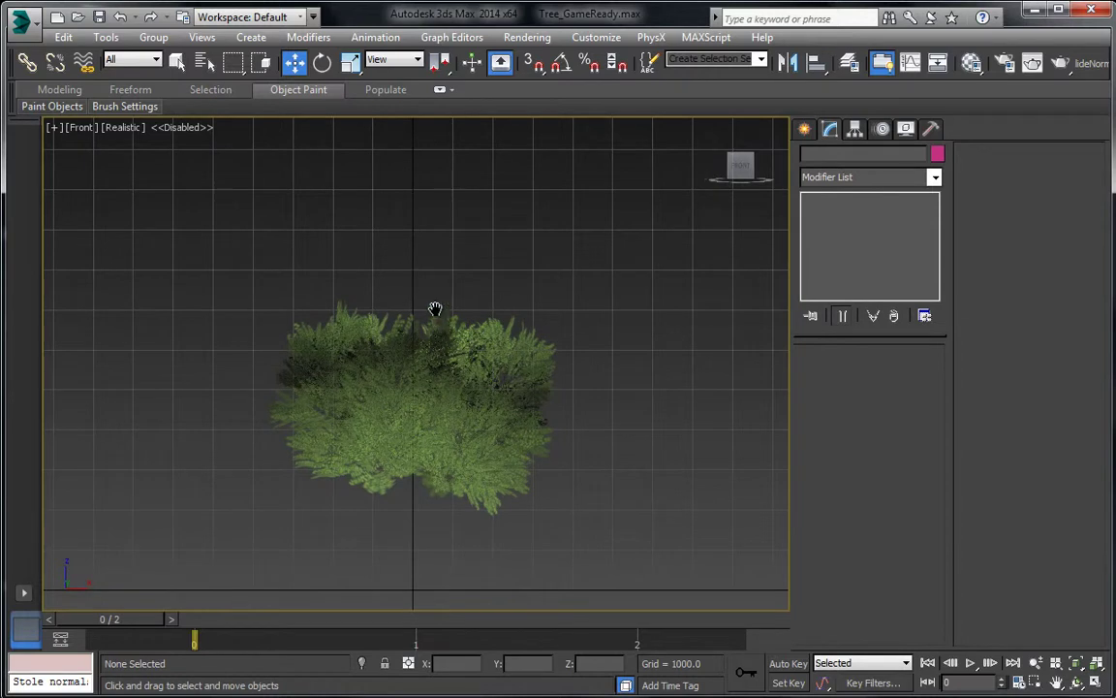
middle_click_drag(436, 309, 453, 270)
Step: Place a standard Omni light above and beside the foliage and inspect the leaf lighting around the canopy in a perspective view
left_click(803, 130)
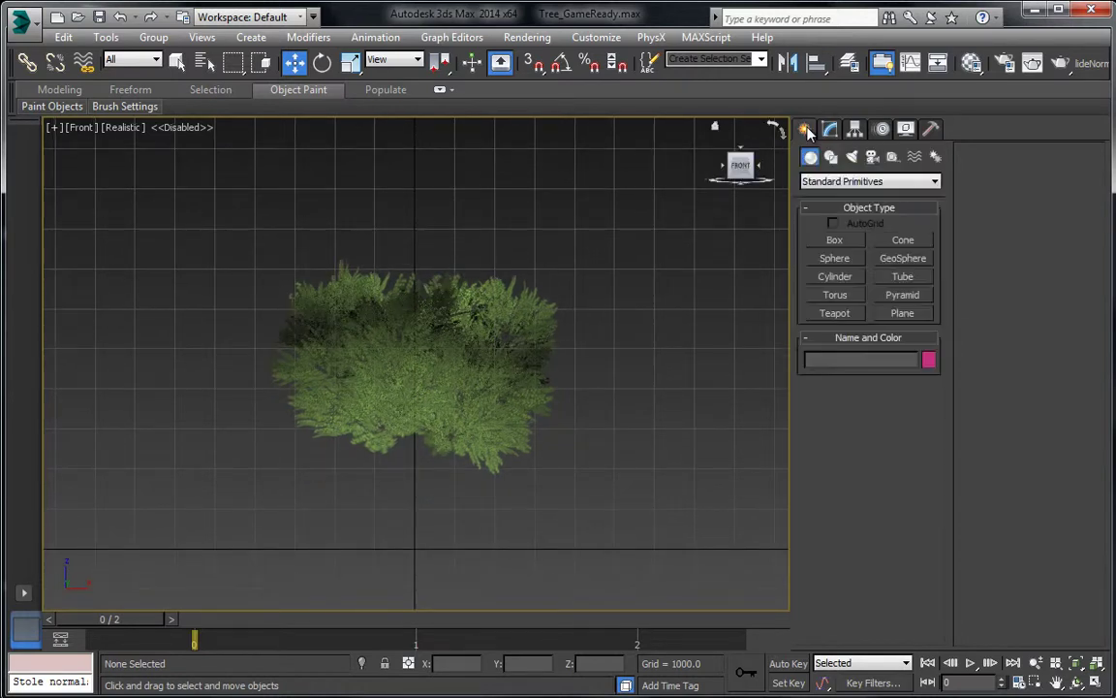
left_click(851, 156)
left_click(849, 183)
left_click(833, 209)
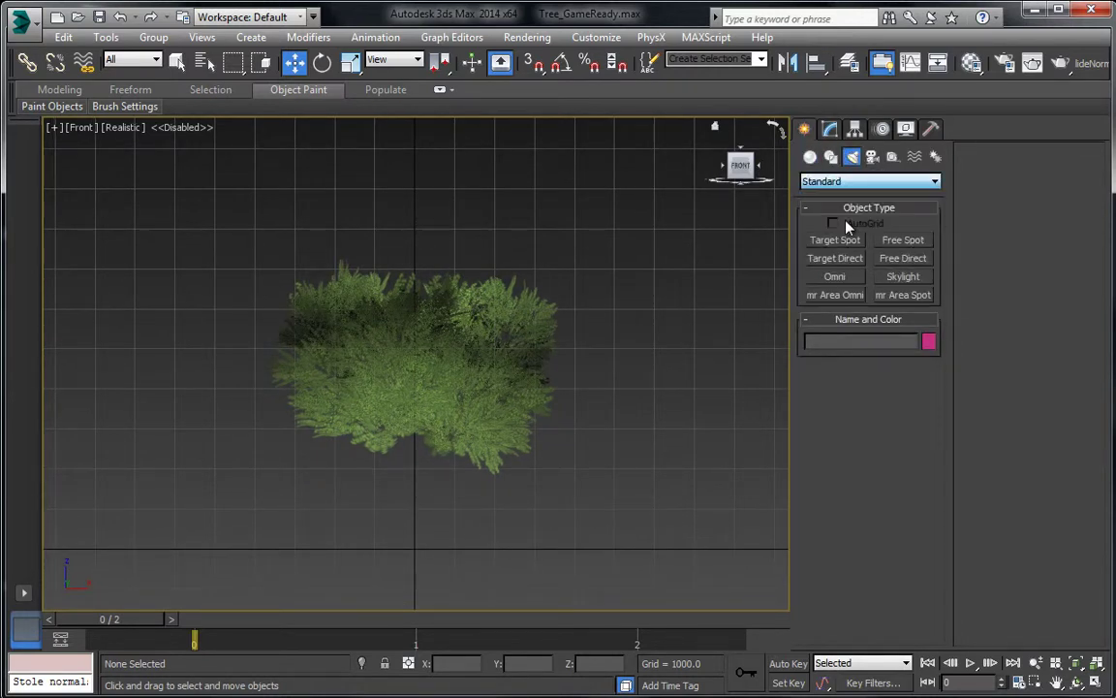
left_click(834, 276)
left_click(576, 156)
middle_click_drag(545, 254, 507, 280)
scroll(533, 282, "down", 2)
key("p")
key("ctrl+r")
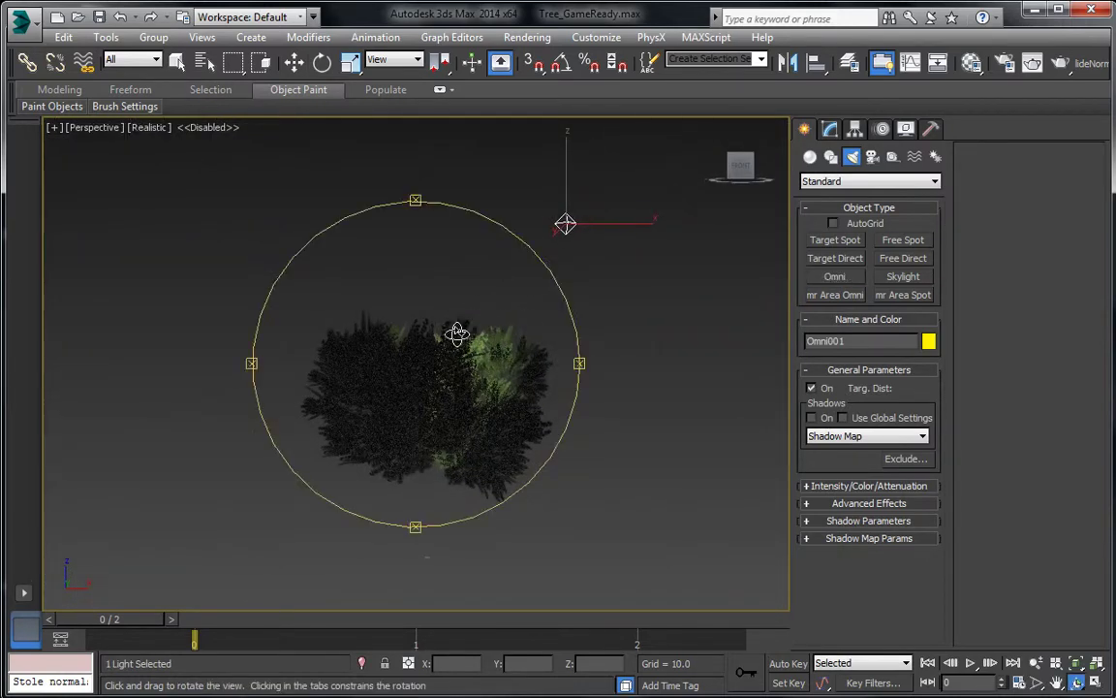
left_click_drag(458, 331, 465, 407)
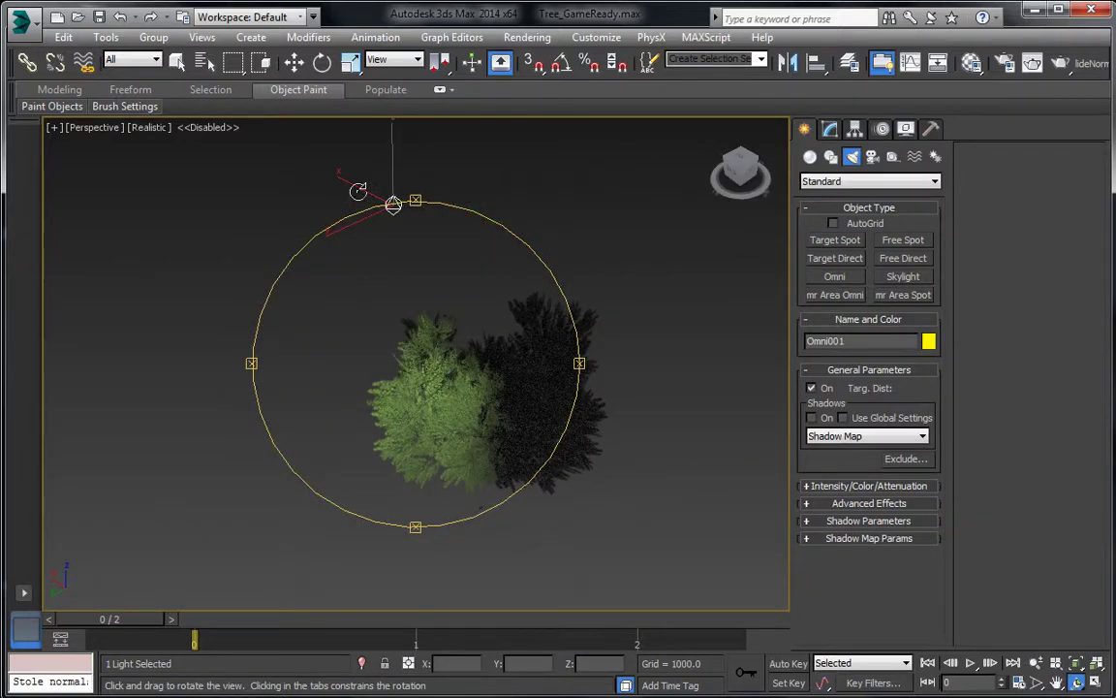
Step: Move the Omni light in front of the foliage in the top view, to about Y -6900
left_click(293, 62)
key("t")
scroll(373, 335, "down", 5)
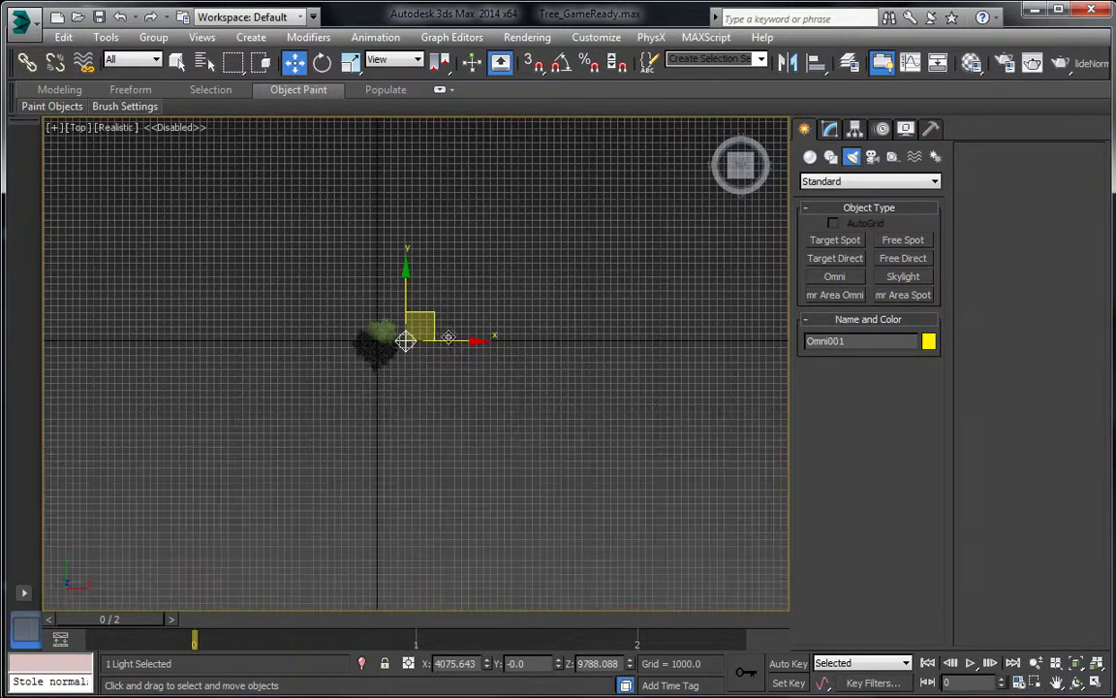
left_click_drag(429, 315, 409, 365)
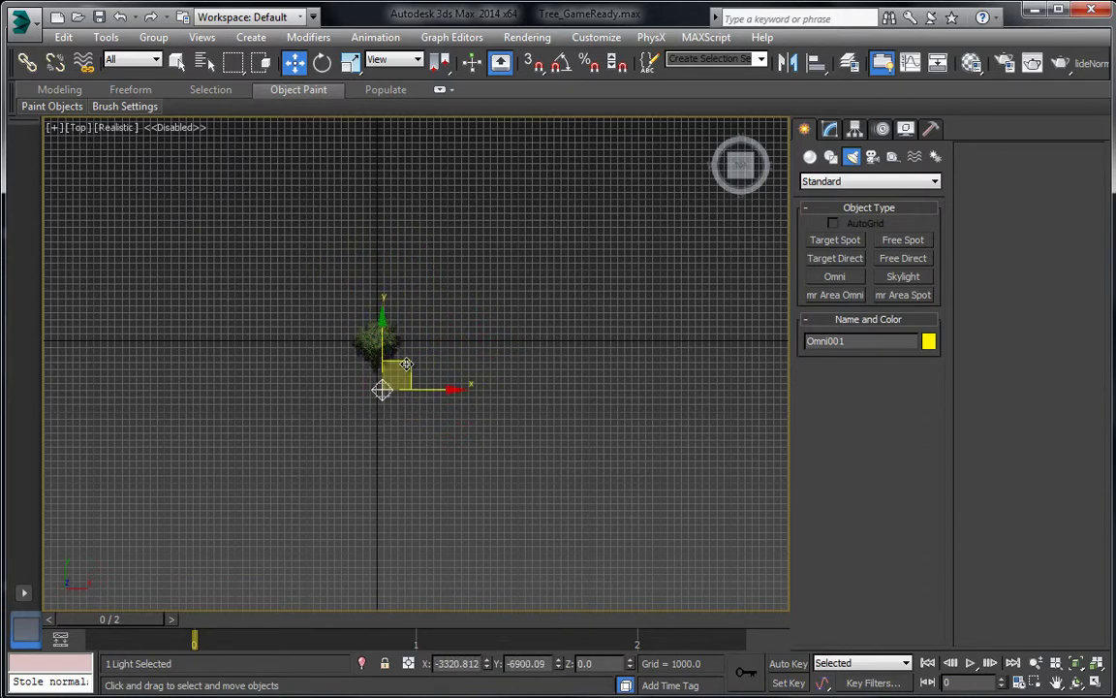
Step: Raise the Omni light to about Z 13798 above the foliage to check the shading, and delete the light
key("f")
scroll(424, 317, "down", 3)
left_click_drag(424, 317, 440, 231)
middle_click_drag(451, 301, 453, 274)
scroll(418, 318, "up", 6)
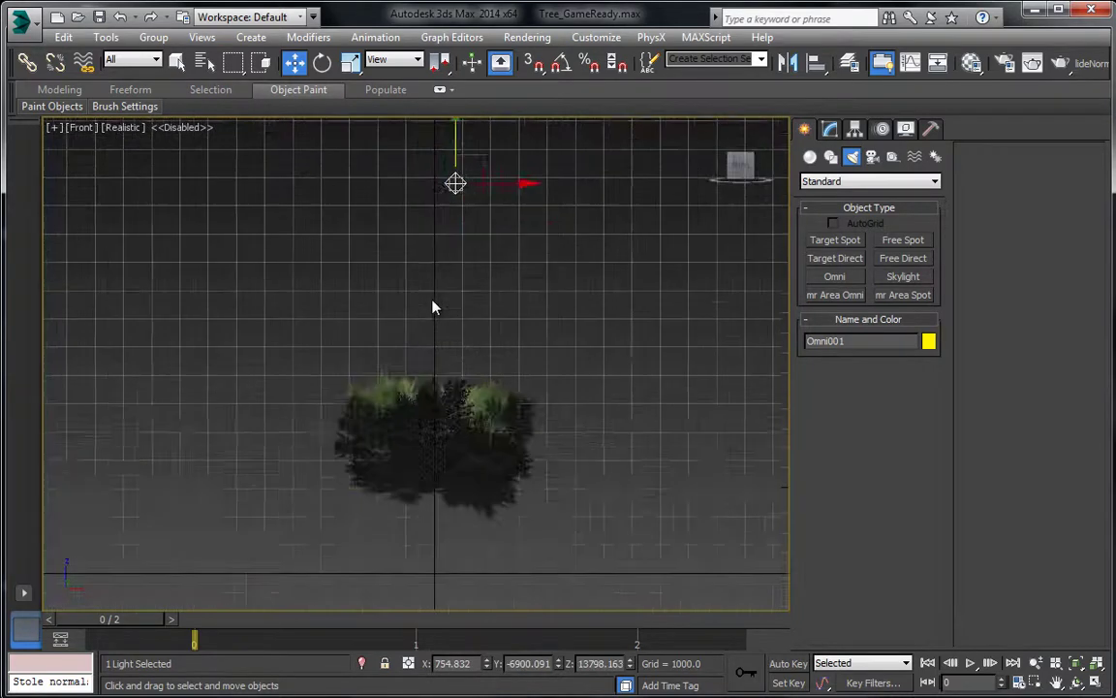
scroll(438, 326, "down", 3)
middle_click_drag(441, 349, 460, 255)
key("Delete")
middle_click_drag(436, 314, 423, 299)
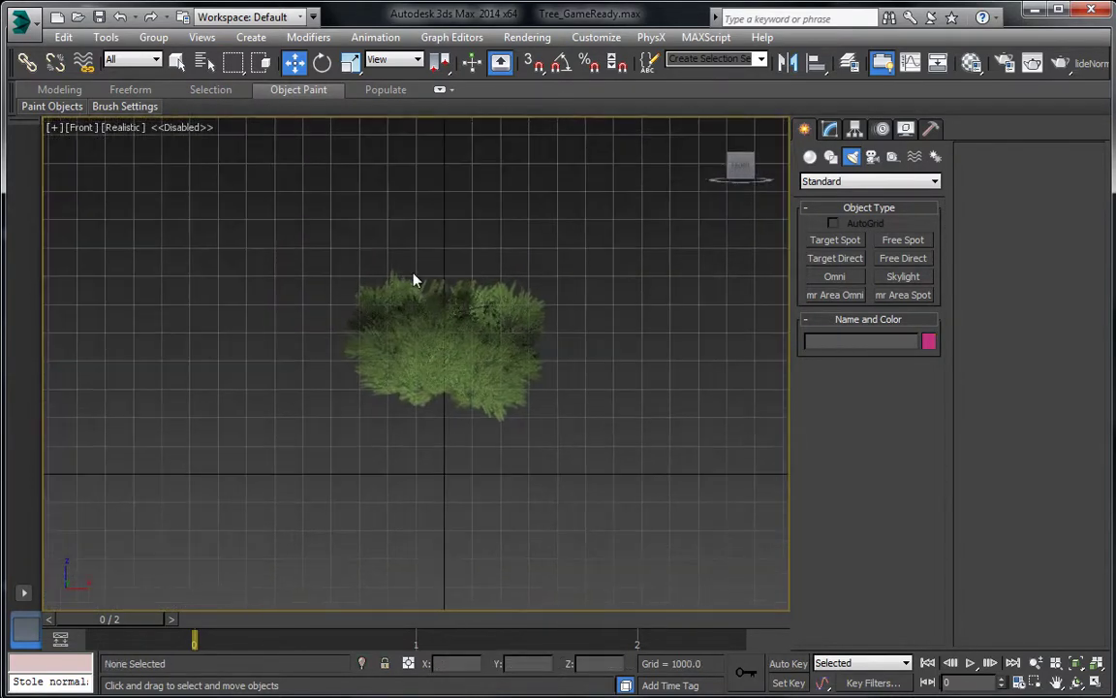
Step: Unhide all hidden objects so the trunk and twigs show with the leaf cards
right_click(387, 213)
left_click(433, 135)
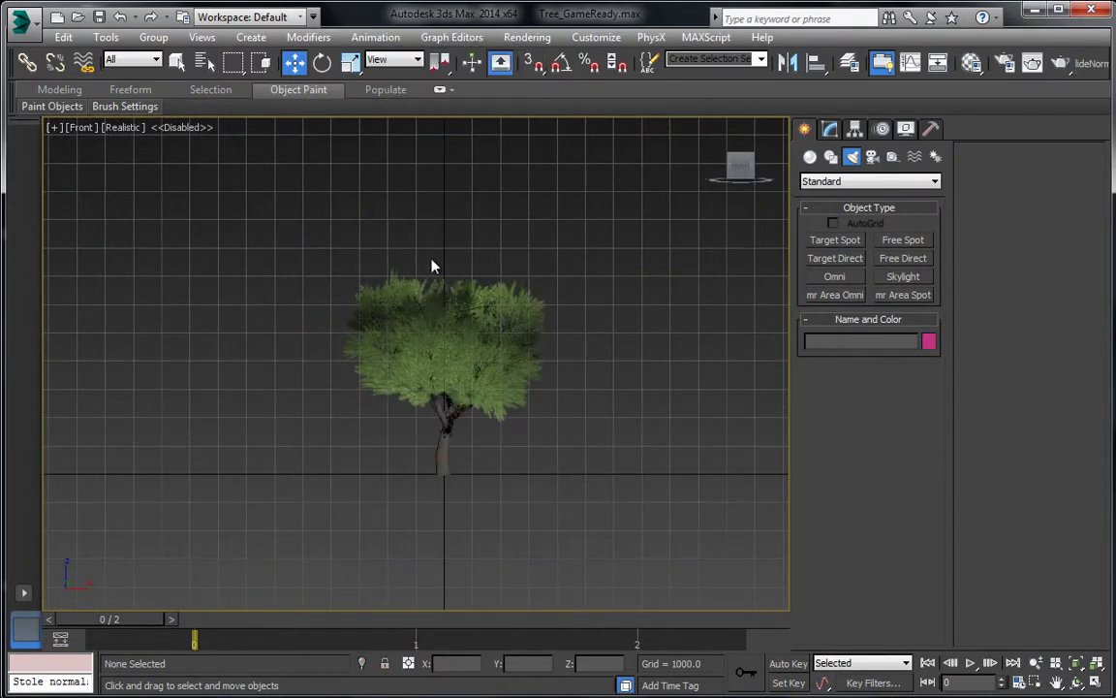
scroll(418, 381, "up", 2)
middle_click_drag(418, 381, 380, 397)
scroll(433, 409, "up", 2)
scroll(425, 471, "up", 2)
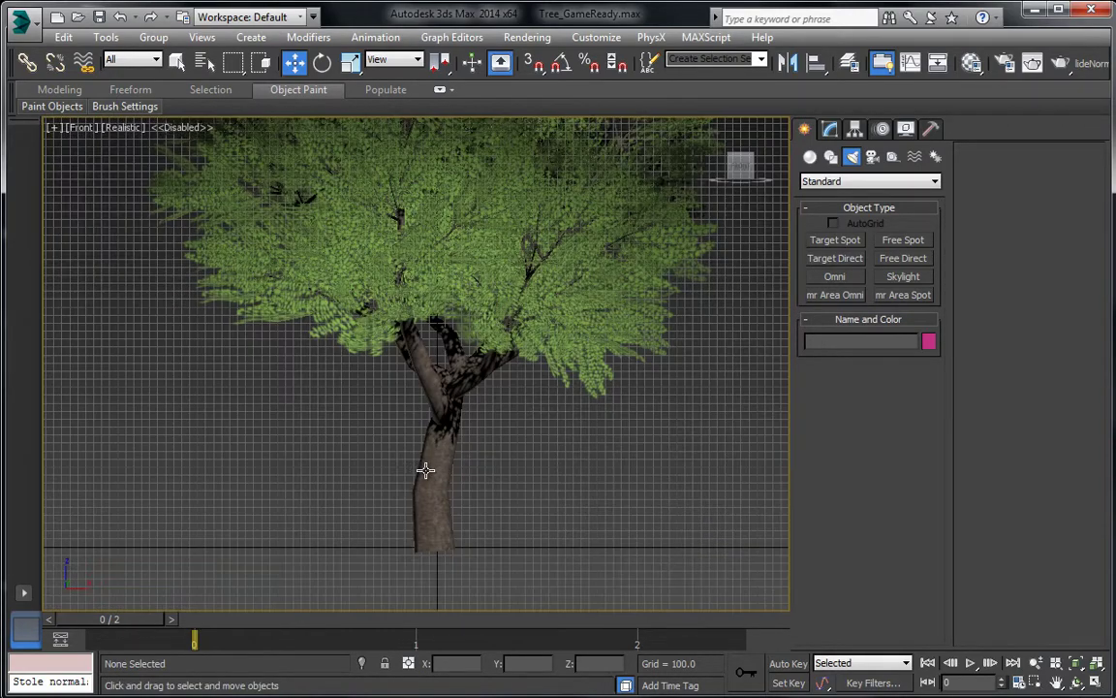
Step: Attach Object040 and Object041 to the trunk object Branch005 and rename the combined object Tree
left_click(425, 471)
scroll(415, 445, "down", 4)
key("F3")
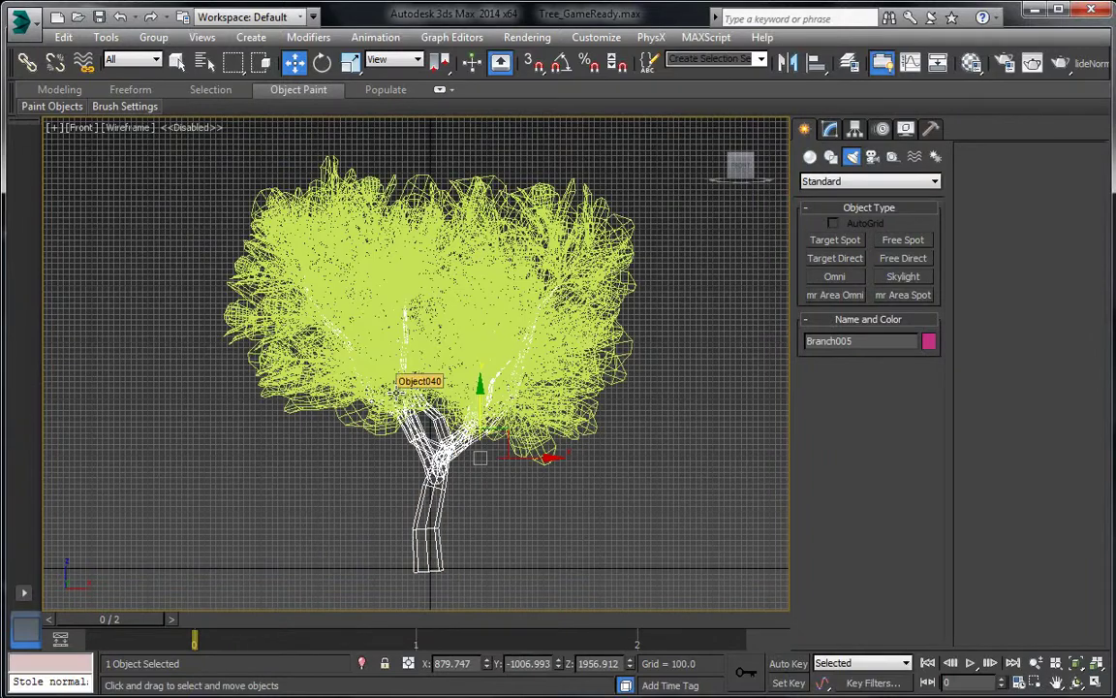
key("F3")
left_click(829, 129)
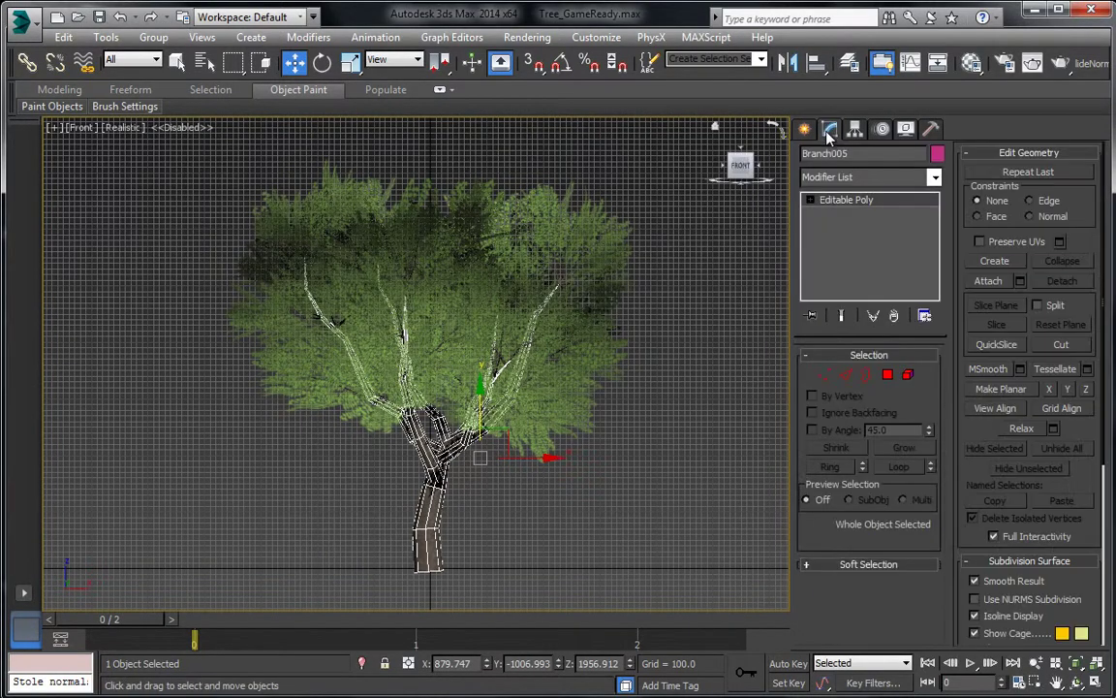
left_click(1018, 281)
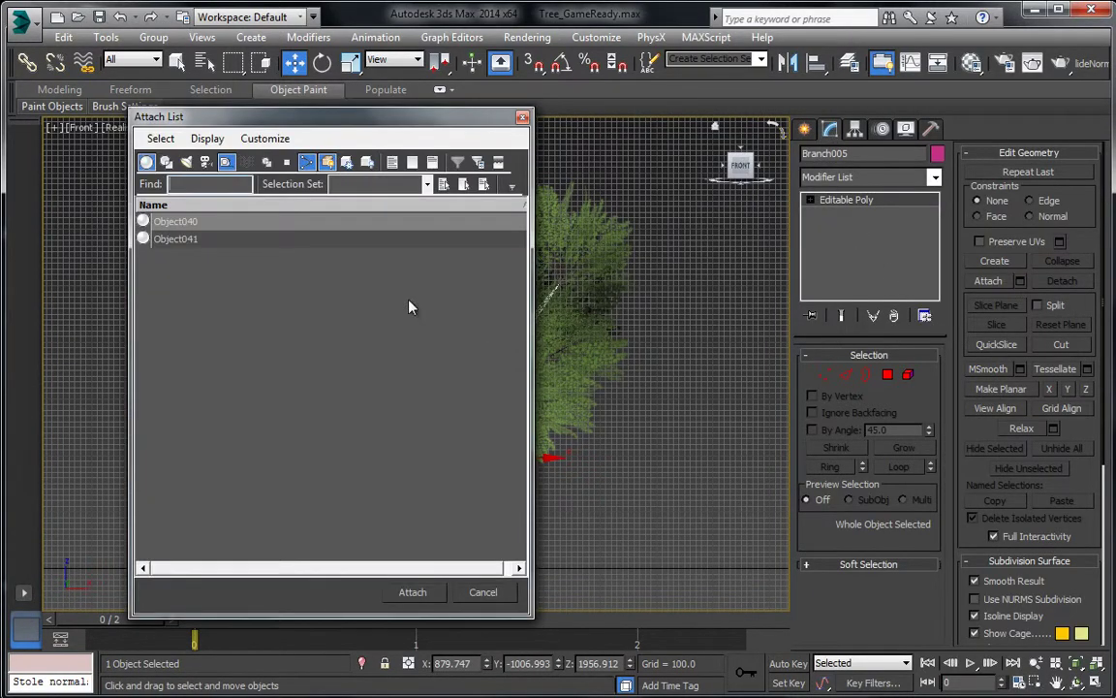
left_click_drag(191, 223, 189, 255)
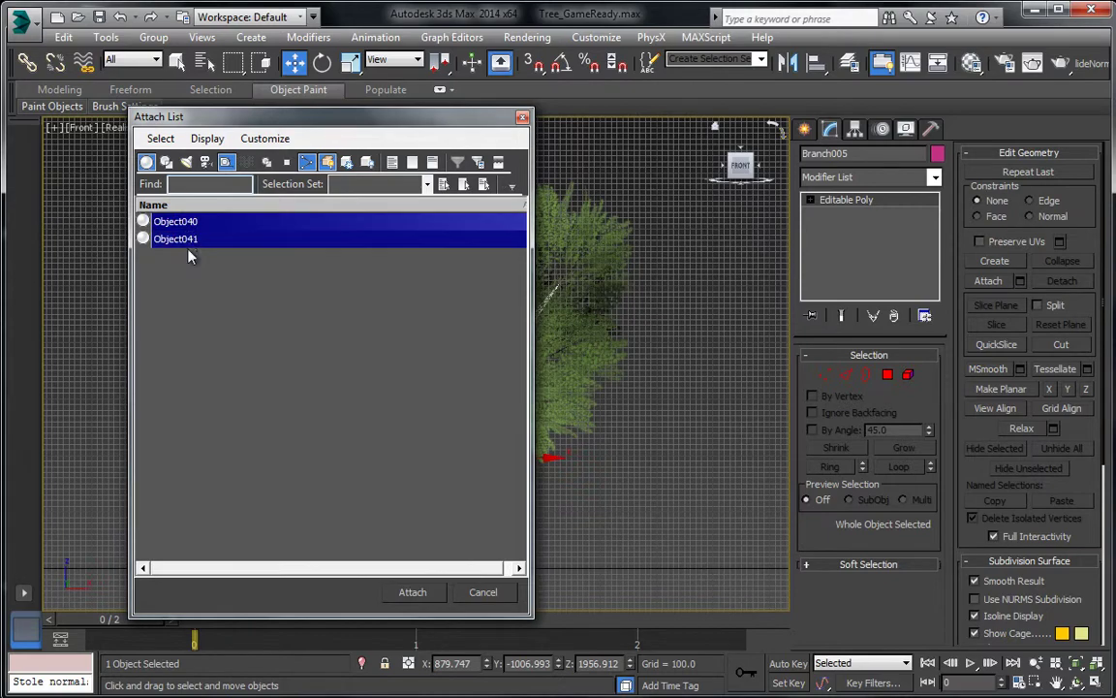
left_click(407, 593)
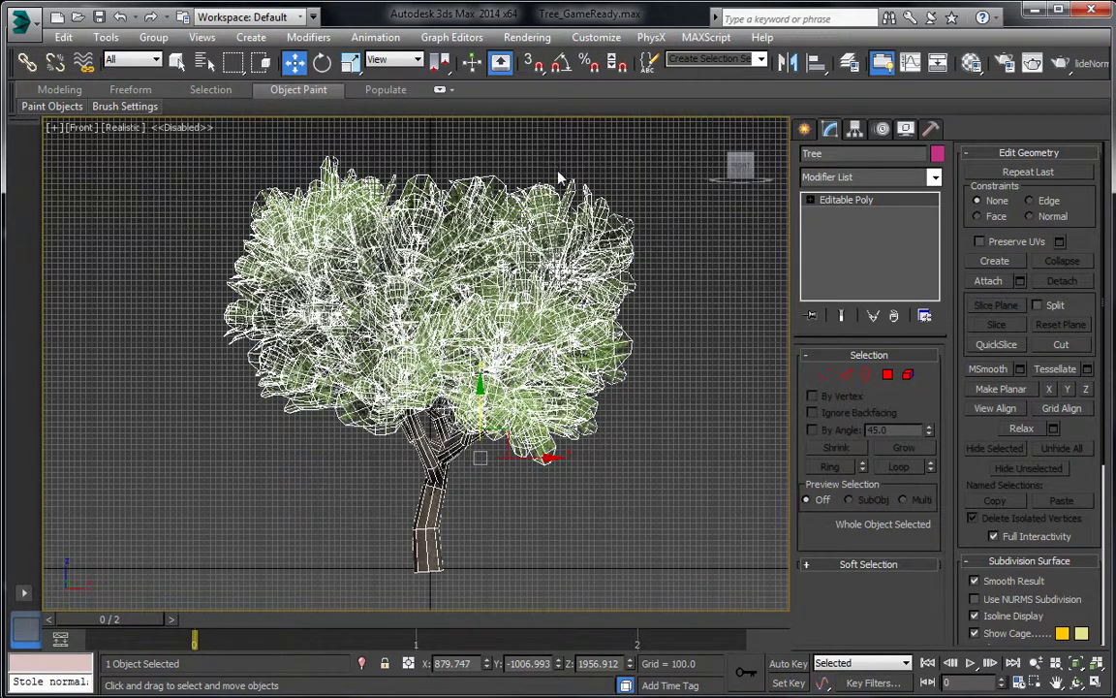
left_click(606, 489)
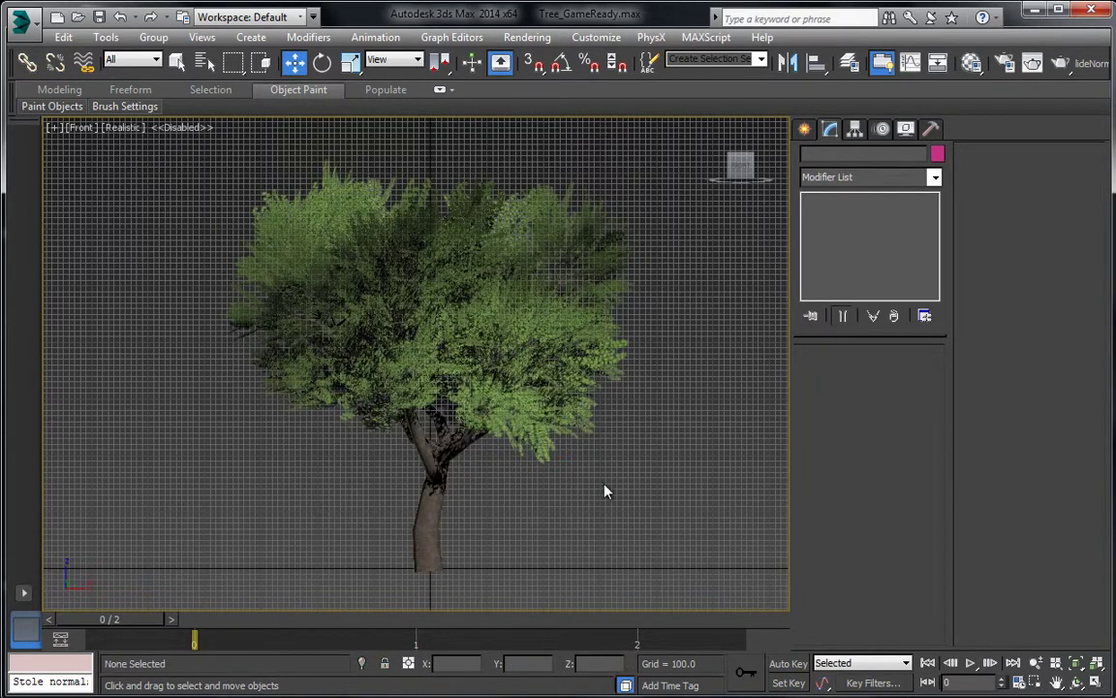
Step: Inspect the combined tree's canopy and trunk base from perspective and top views
scroll(566, 426, "up", 8)
key("p")
middle_click_drag(407, 436, 450, 358)
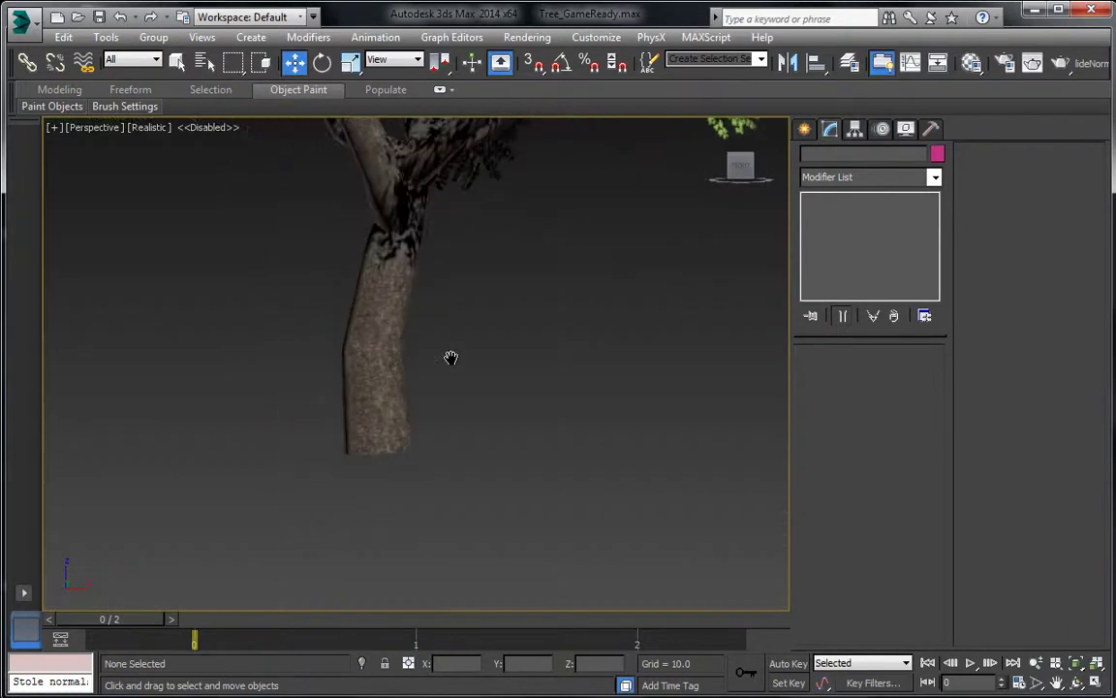
scroll(451, 359, "down", 5)
middle_click_drag(434, 280, 387, 502)
left_click_drag(386, 501, 386, 422)
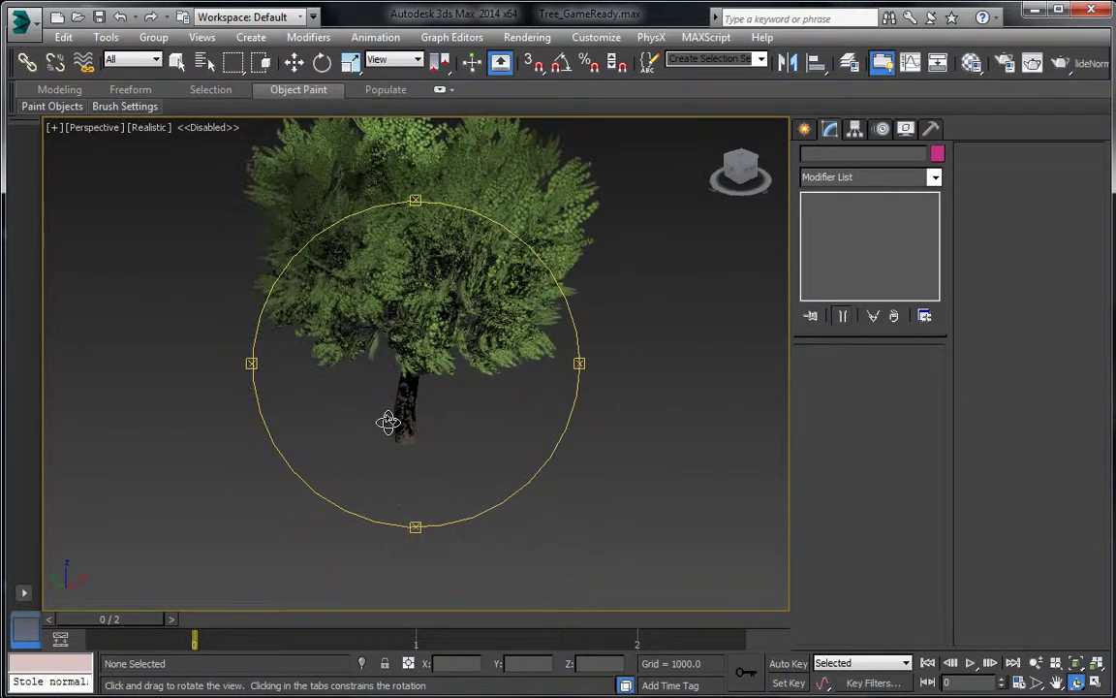
left_click_drag(386, 466, 419, 407)
key("t")
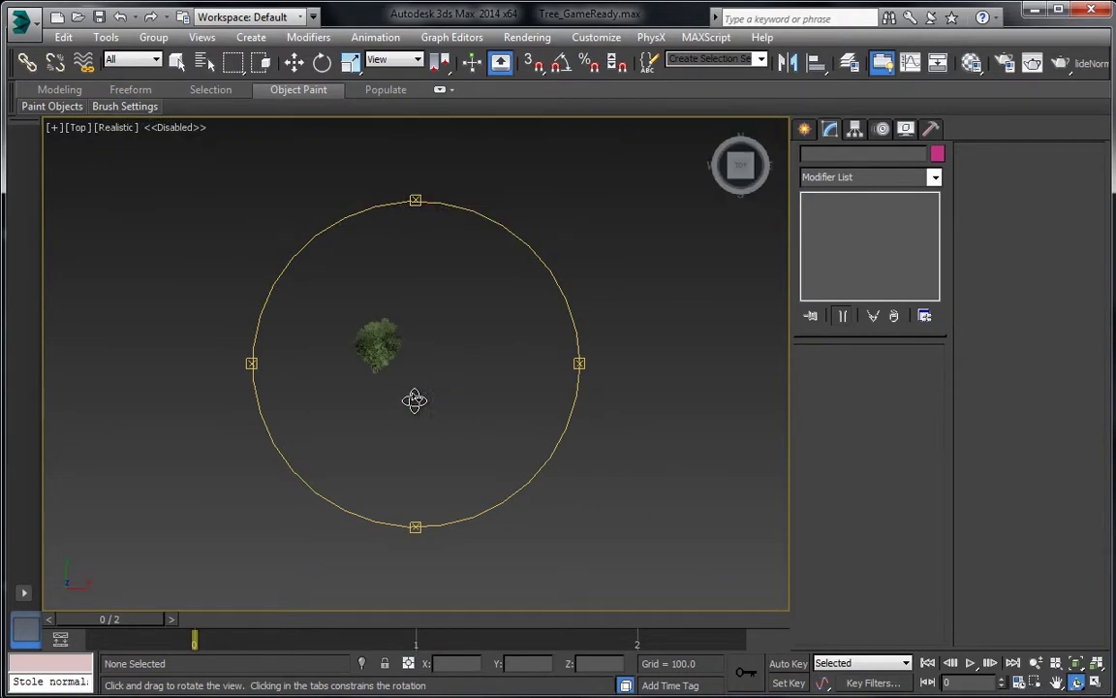
key("g")
scroll(410, 406, "down", 1)
scroll(388, 380, "up", 3)
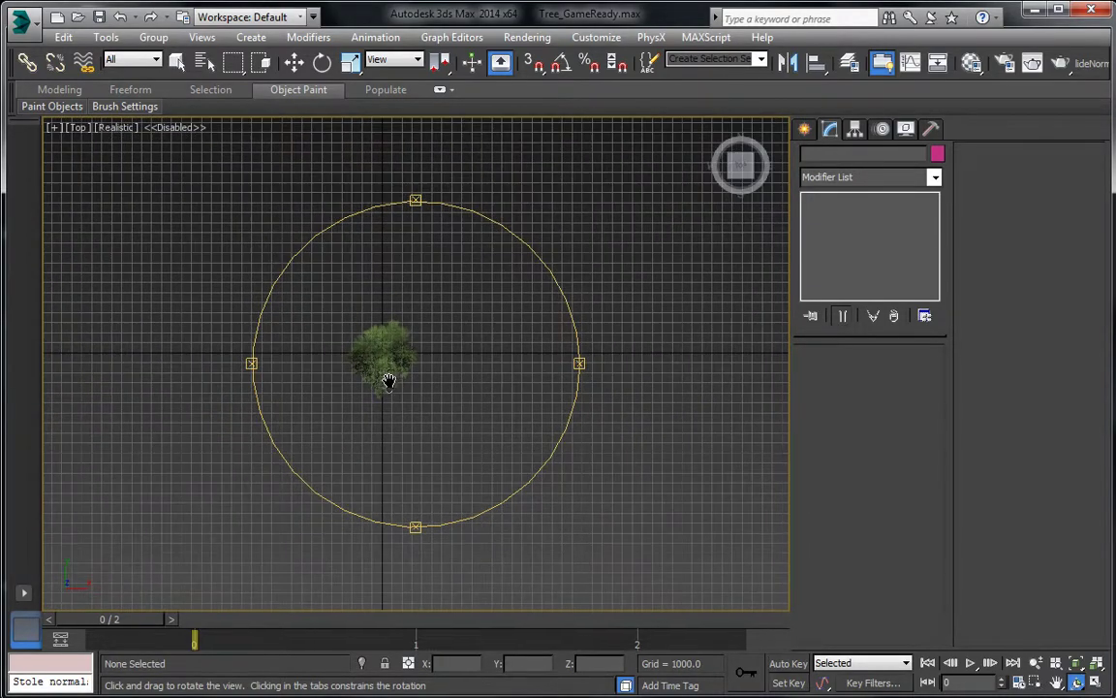
key("p")
left_click_drag(383, 389, 362, 421)
middle_click_drag(362, 423, 401, 429)
scroll(398, 400, "up", 7)
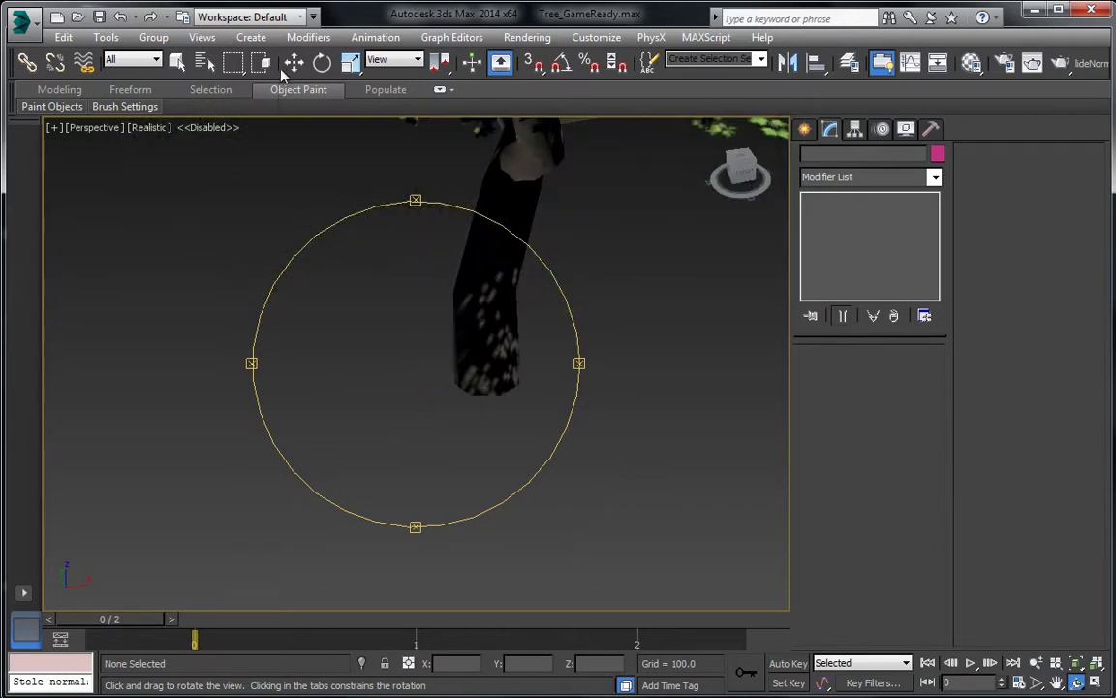
Step: Move only the Tree object's pivot to the world origin at X 0, Y 0, Z 0
left_click(293, 63)
left_click(478, 325)
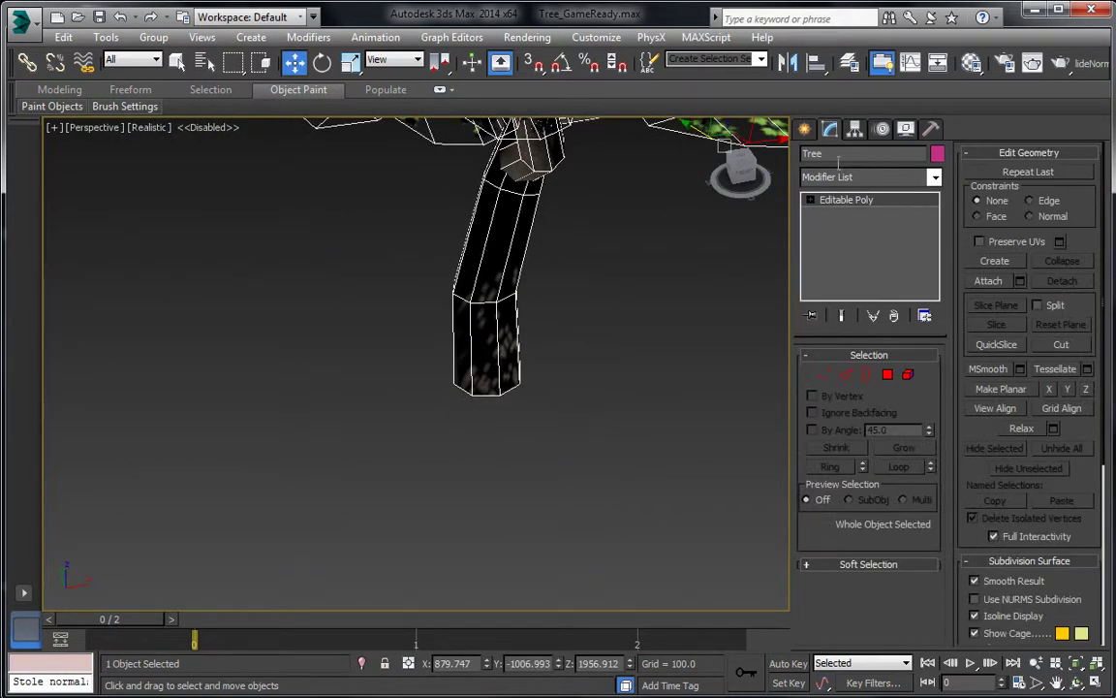
left_click(853, 130)
left_click(868, 239)
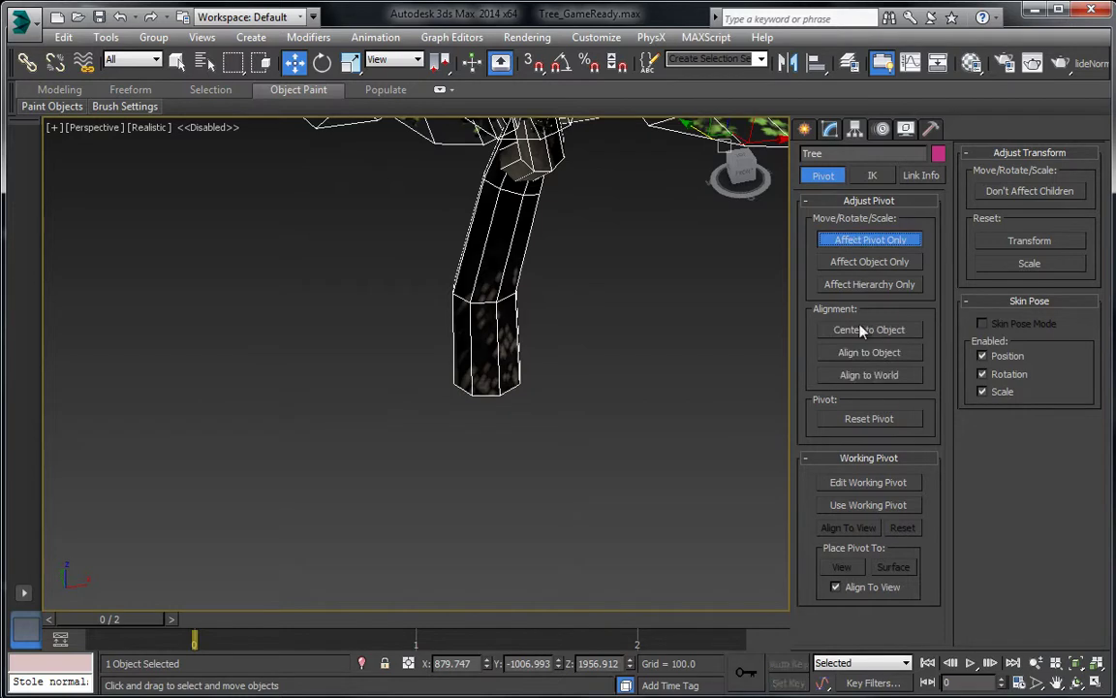
right_click(485, 664)
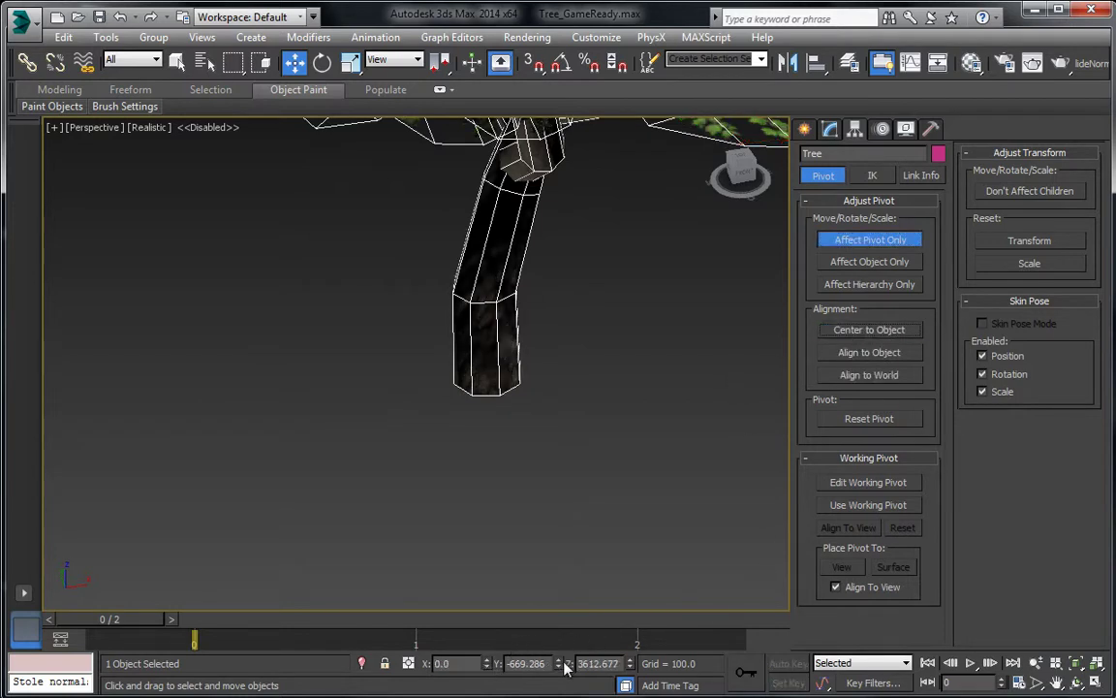
right_click(631, 664)
scroll(501, 428, "up", 3)
key("f")
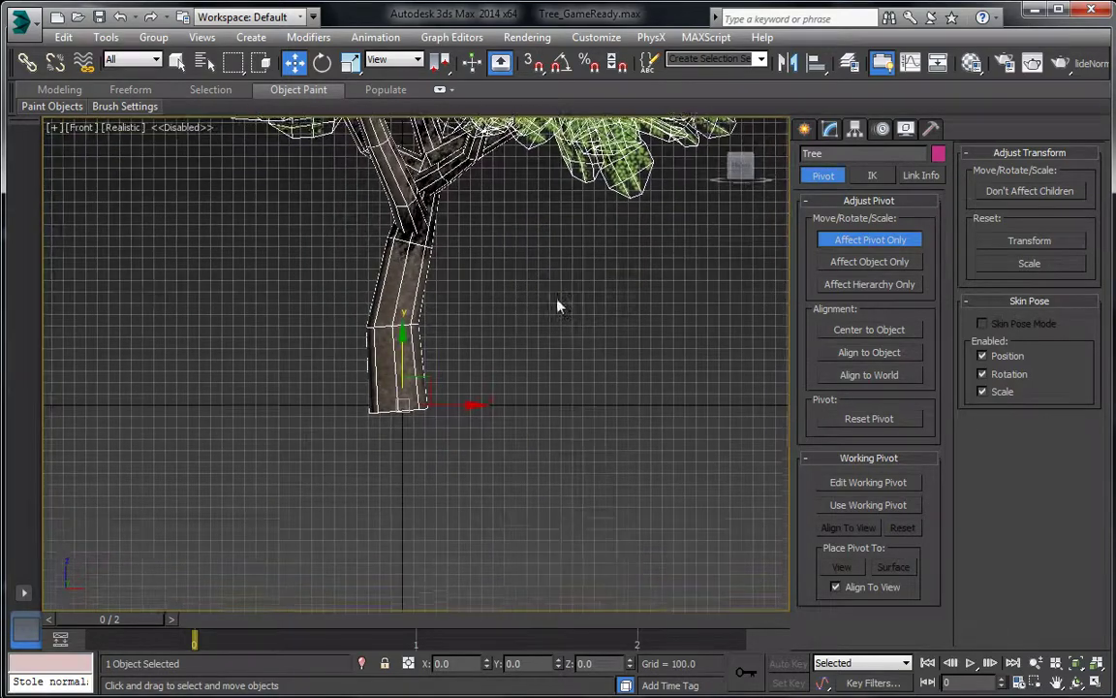
scroll(479, 392, "up", 8)
middle_click_drag(479, 397, 449, 457)
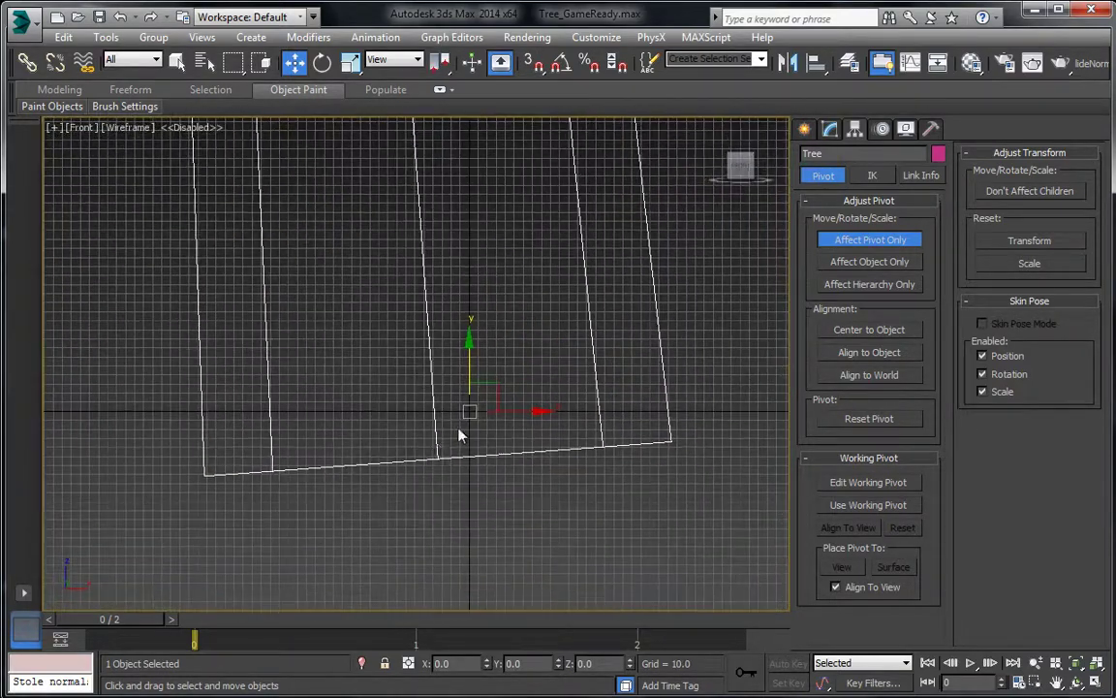
left_click(869, 240)
Step: Select the eight vertices at the trunk's base in the front view and scale them vertically to about 15%
left_click(831, 129)
key("F3")
left_click(831, 377)
key("F3")
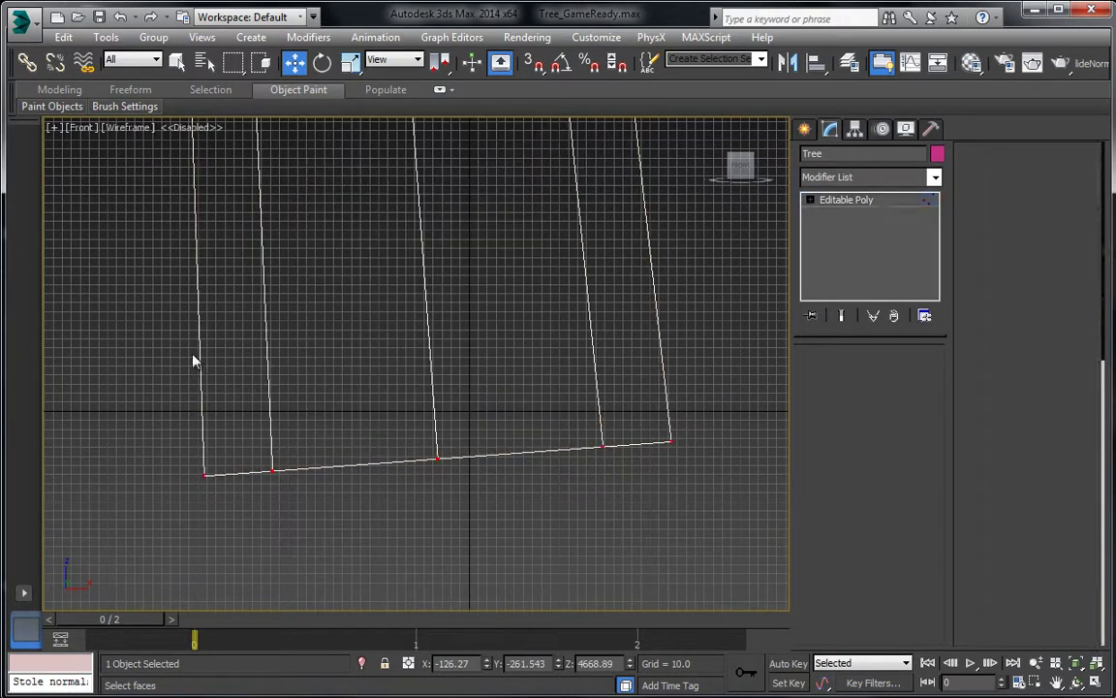
left_click_drag(136, 361, 724, 524)
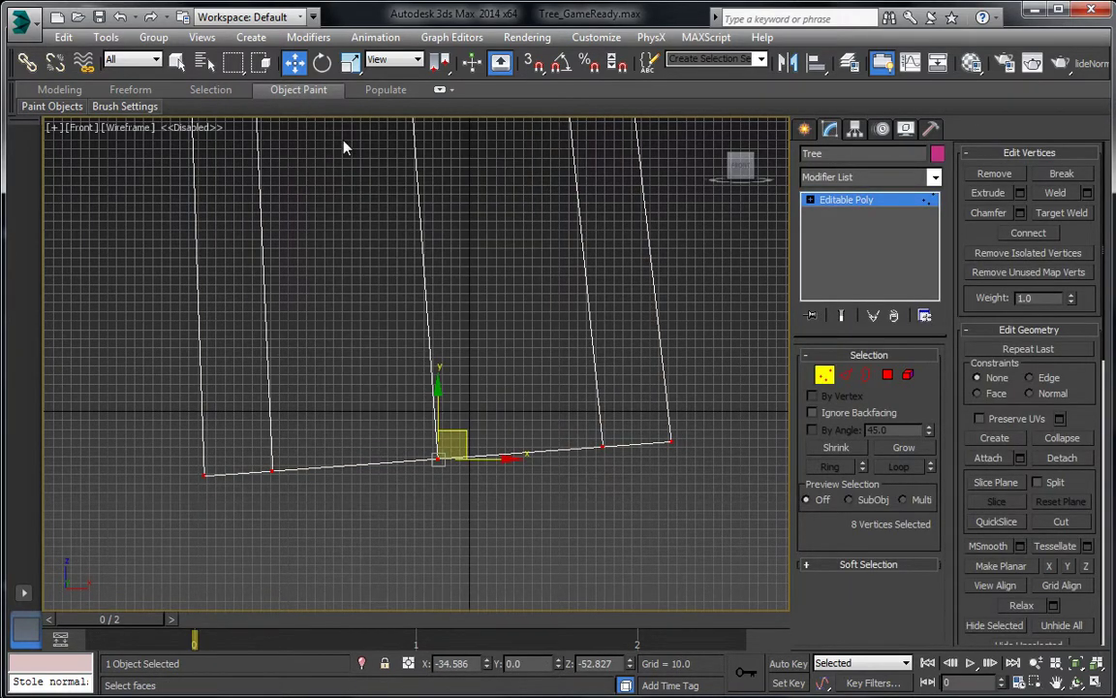
left_click(352, 63)
left_click_drag(438, 386, 431, 472)
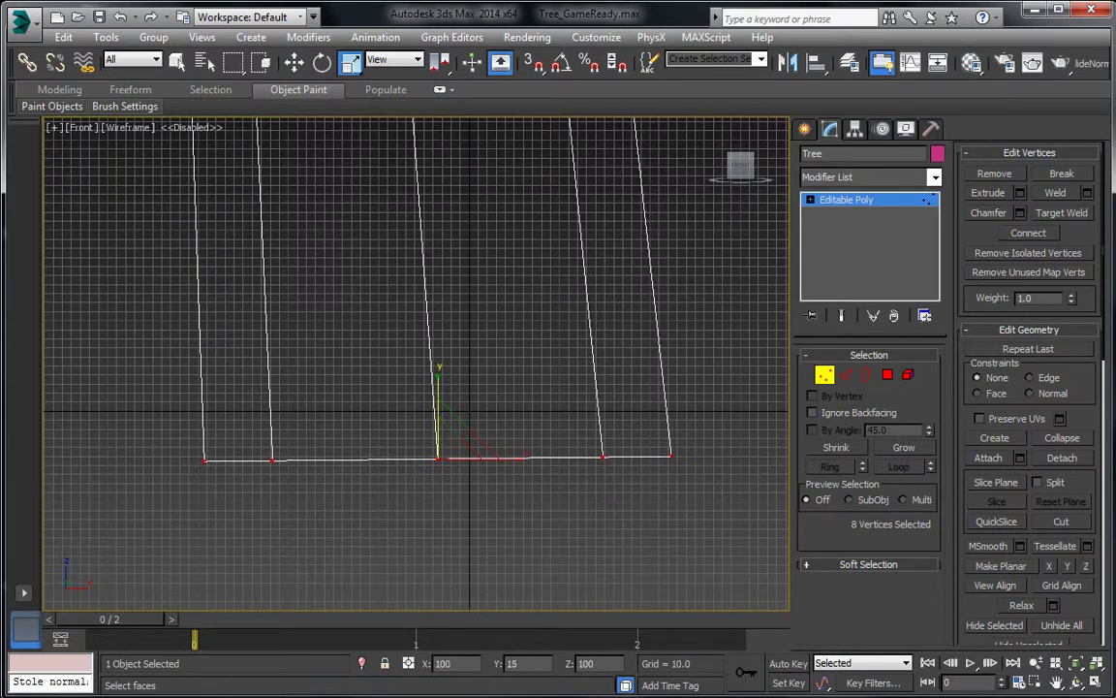
Step: Raise the trunk's base vertices to the ground line and flatten them by scaling vertically to about 1%
left_click(294, 62)
key("F3")
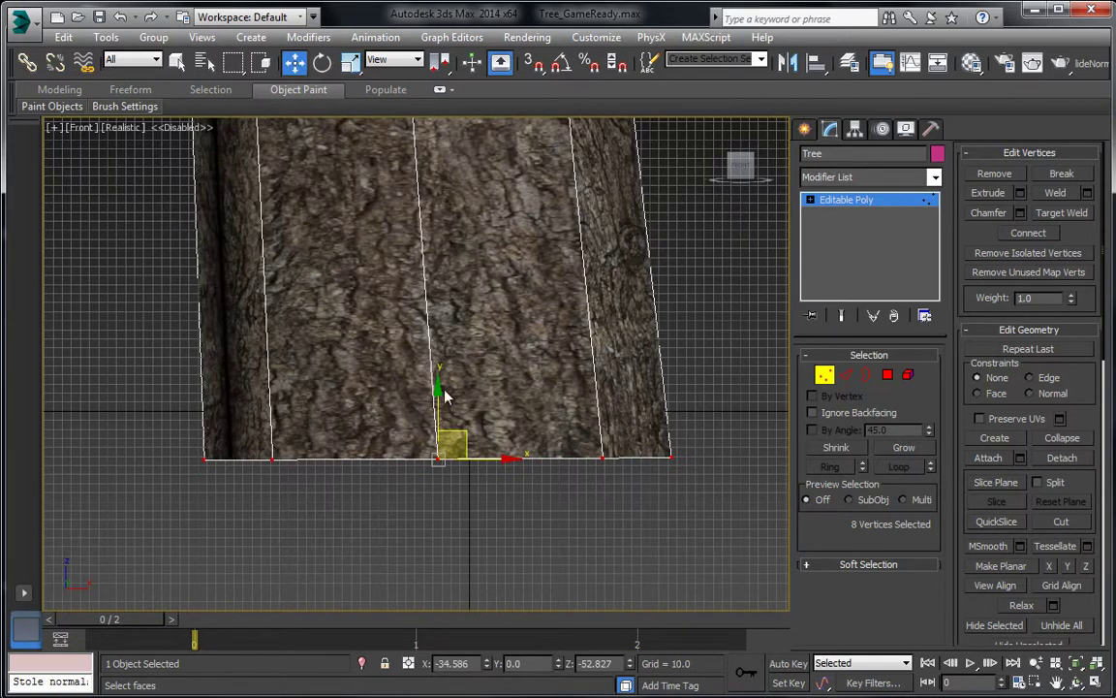
key("F3")
left_click_drag(444, 394, 155, 548)
left_click(350, 63)
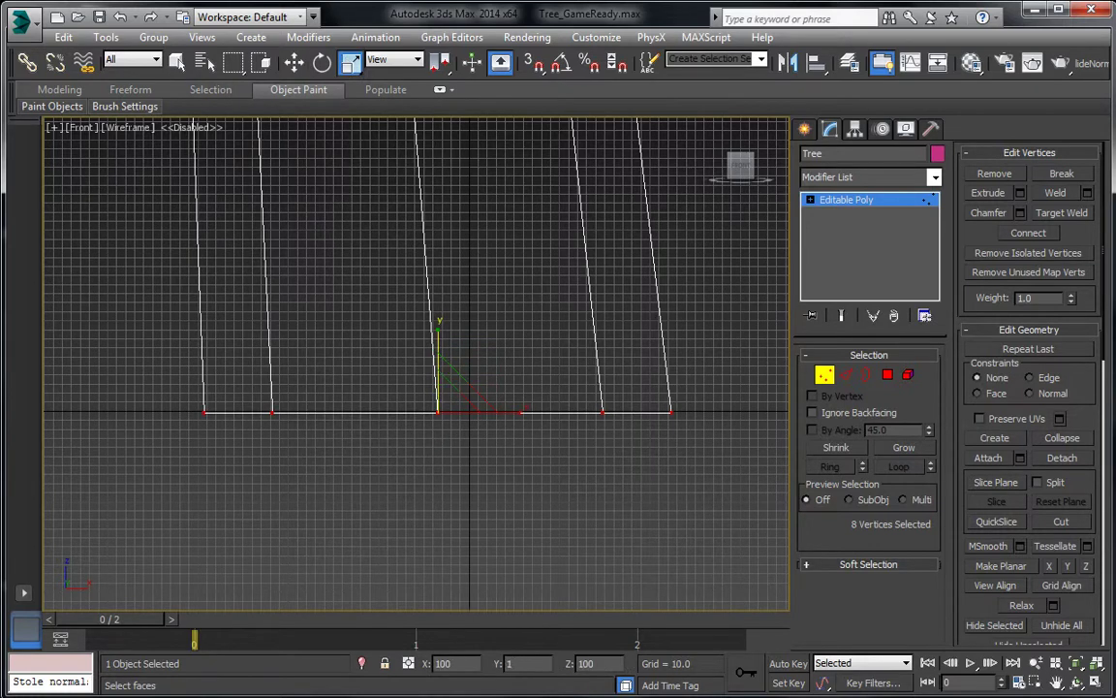
Step: Shift the trunk's base vertices sideways to about X -8.6, set their Z to 0, and finish vertex editing
left_click(293, 62)
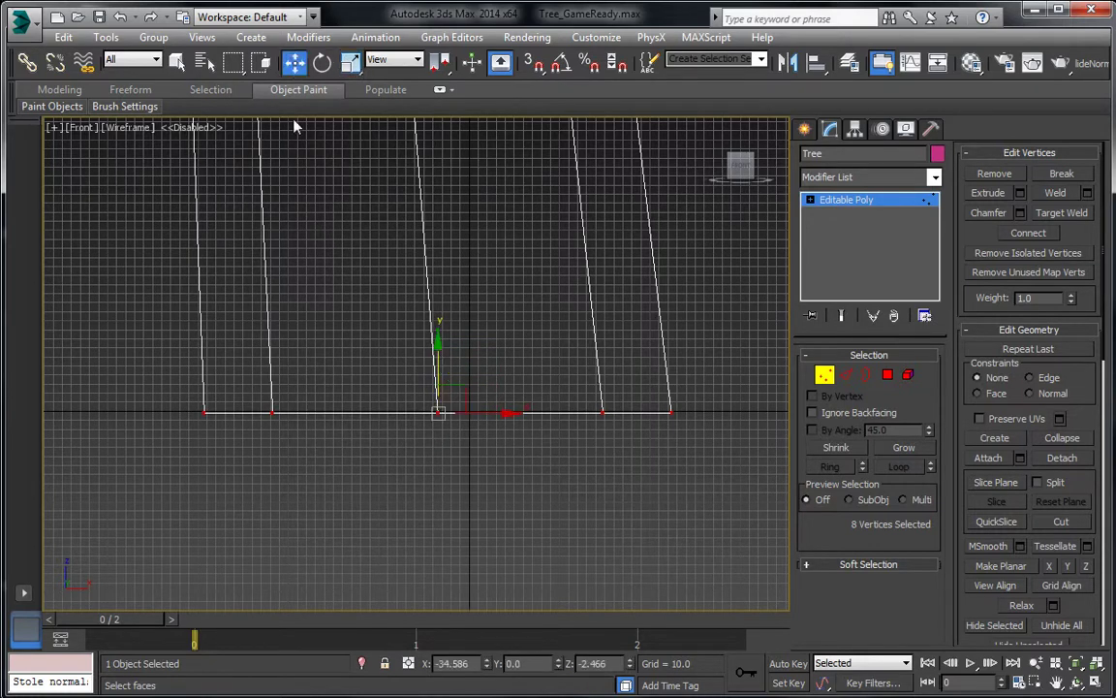
left_click_drag(492, 417, 515, 414)
left_click_drag(462, 365, 462, 368)
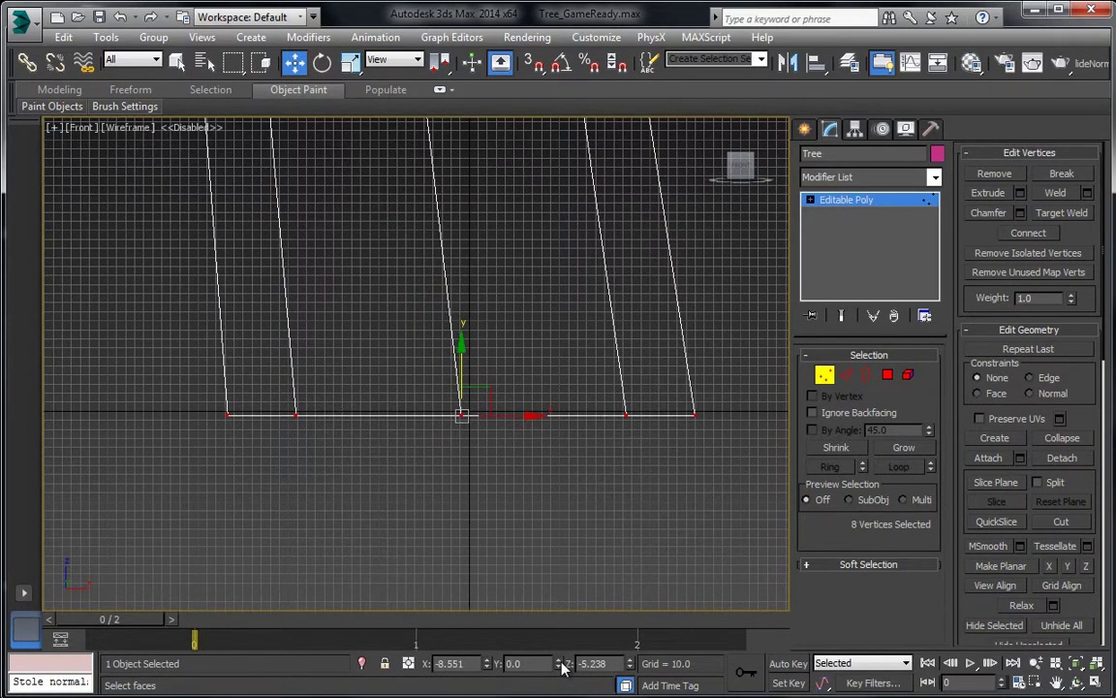
right_click(487, 663)
key("ctrl+z")
right_click(630, 663)
middle_click_drag(410, 366, 409, 424)
scroll(409, 426, "down", 3)
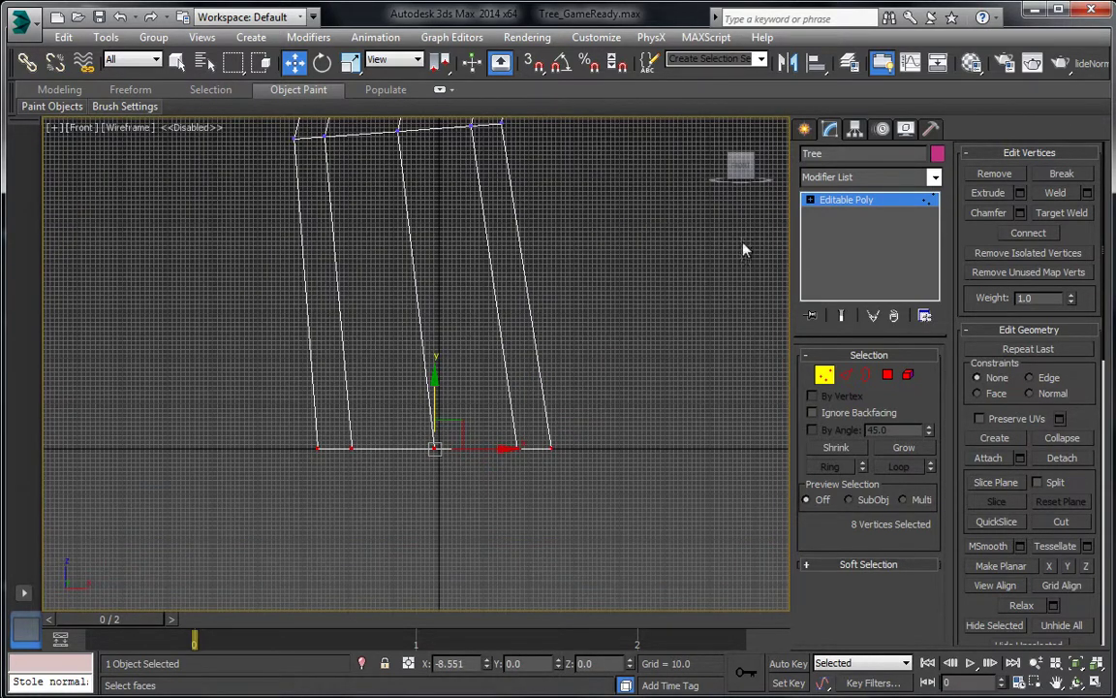
key("F3")
left_click(842, 198)
left_click(678, 290)
Step: Shift the second ring of trunk vertices above the base sideways to about X -90 to straighten the lower trunk
middle_click_drag(545, 367, 533, 404)
scroll(524, 420, "down", 5)
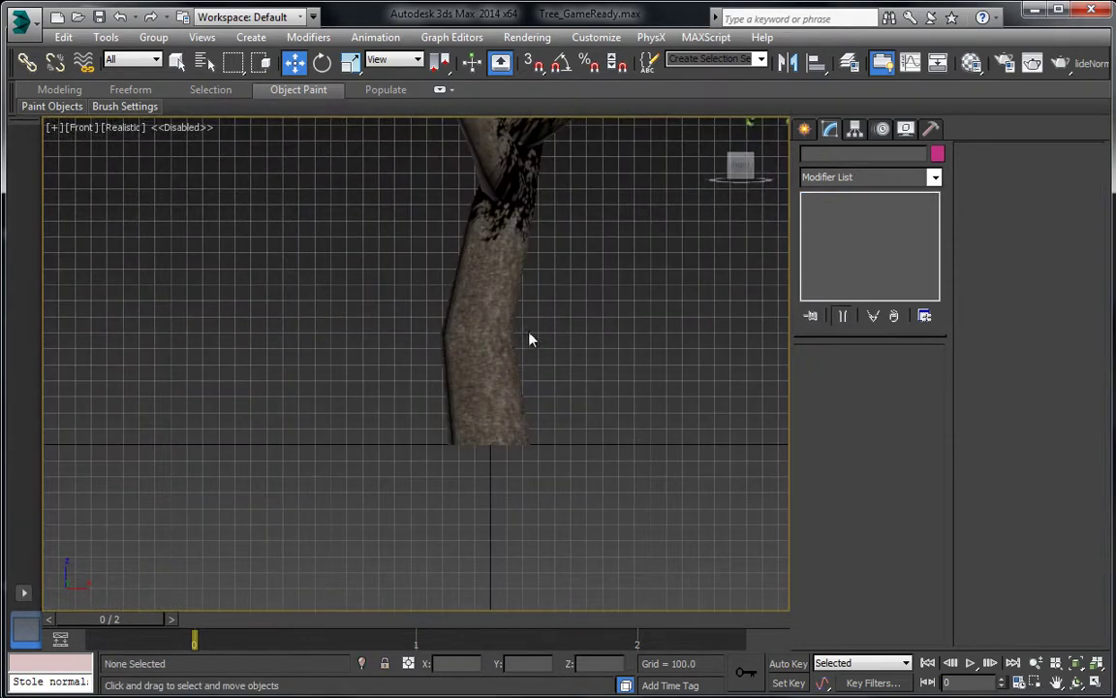
middle_click_drag(521, 308, 505, 381)
scroll(505, 381, "down", 1)
scroll(504, 388, "up", 4)
left_click(463, 394)
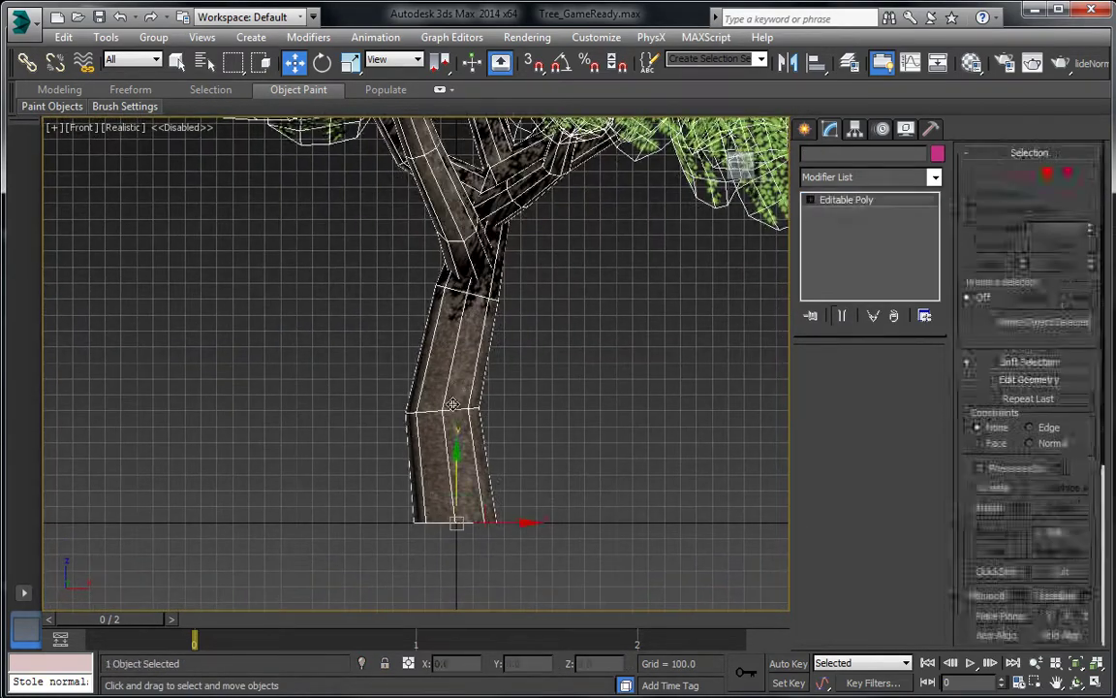
left_click(825, 376)
left_click_drag(356, 381, 523, 436)
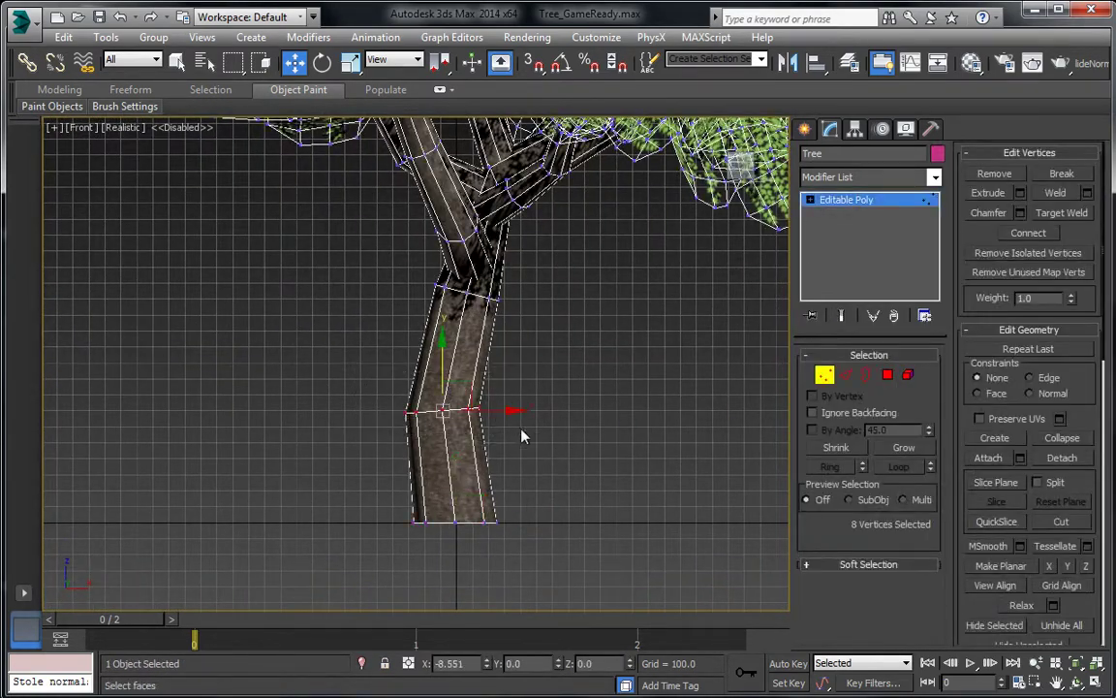
scroll(523, 434, "up", 2)
left_click_drag(466, 408, 494, 400)
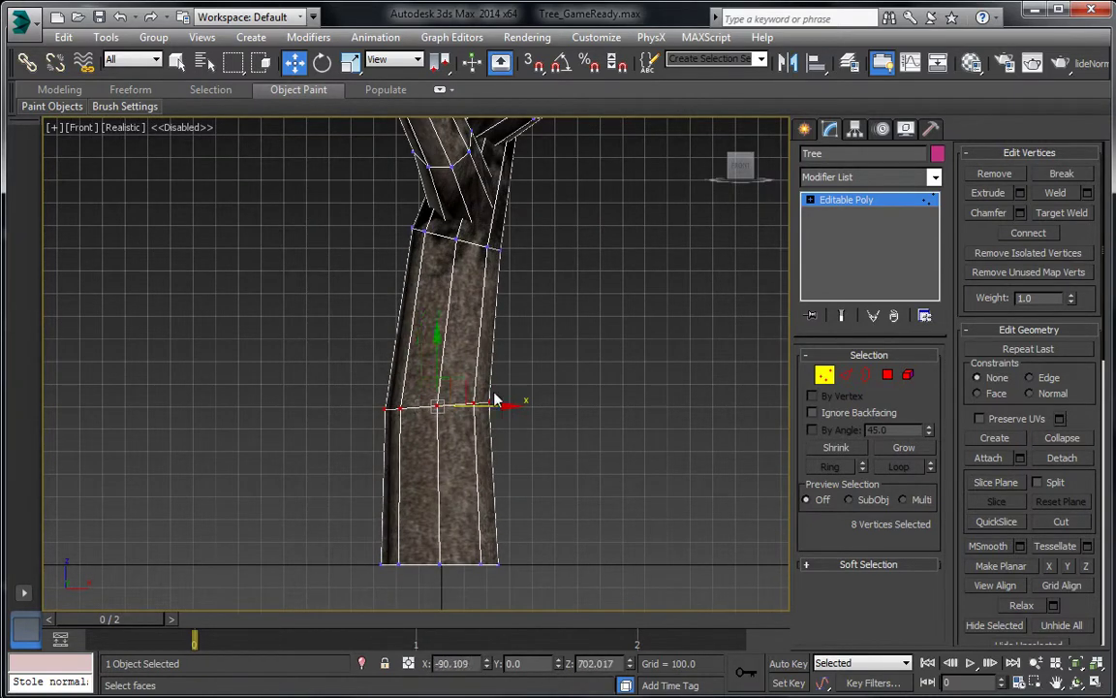
left_click(849, 201)
left_click(690, 297)
Step: Check the reshaped trunk and the whole tree from around it in a perspective view
scroll(550, 378, "down", 3)
scroll(528, 373, "down", 3)
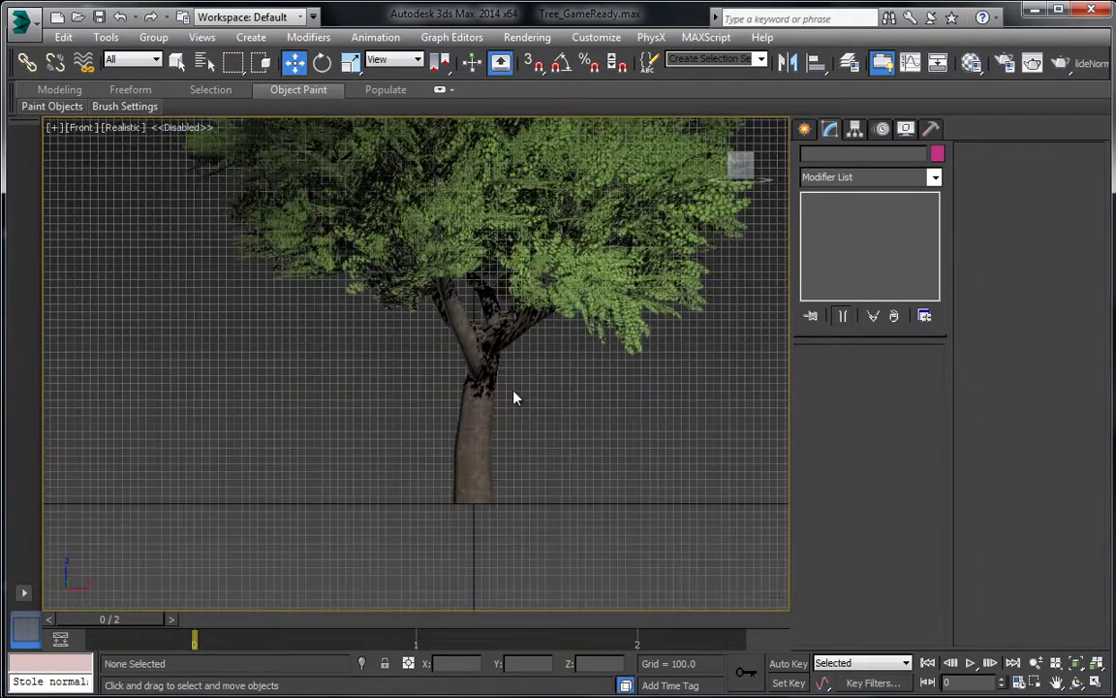
key("p")
middle_click_drag(488, 393, 413, 436, "alt")
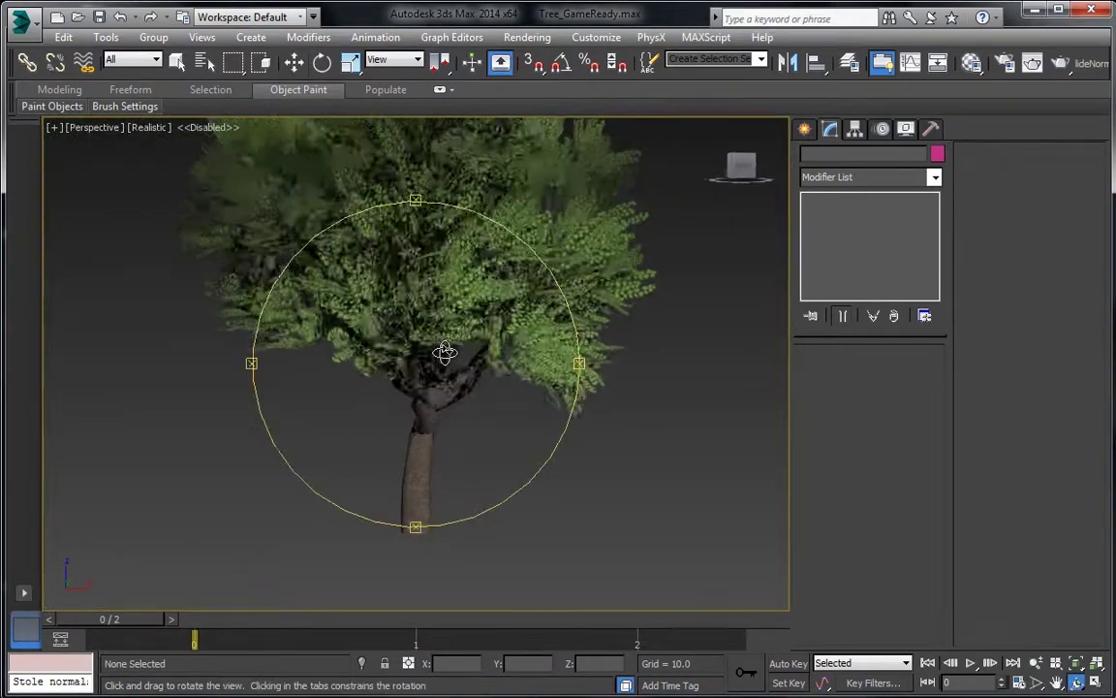